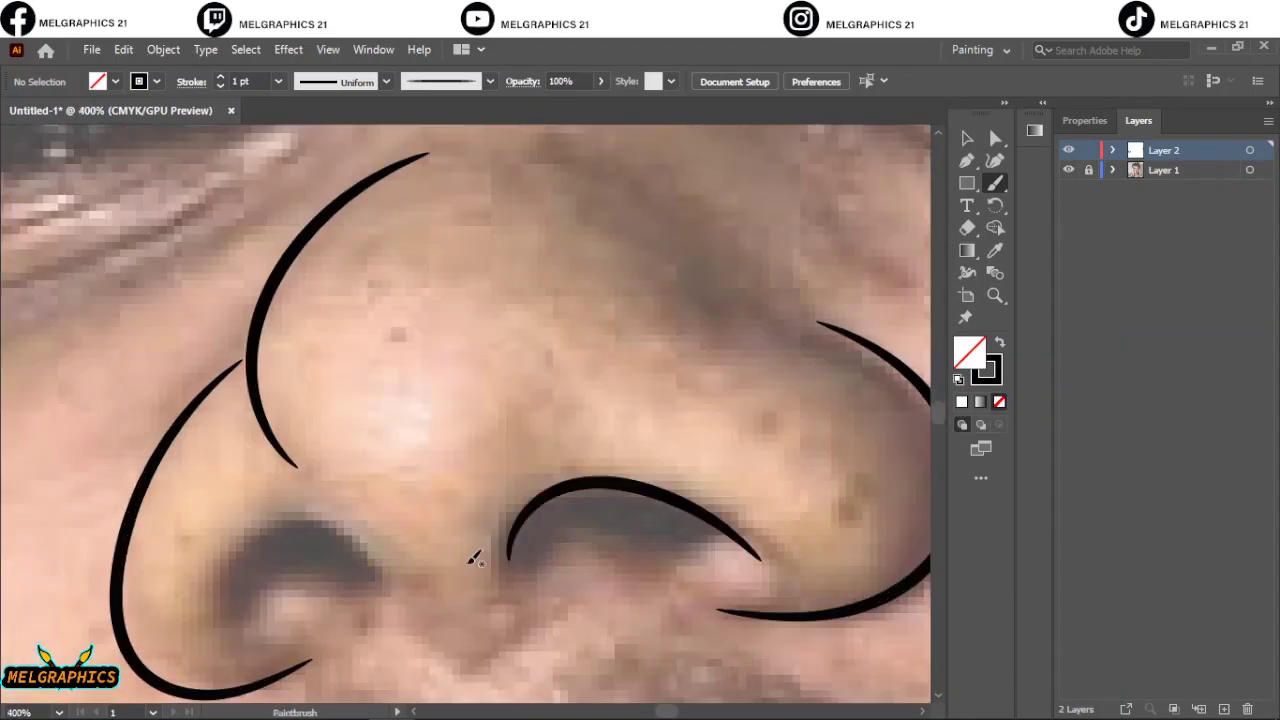
Finish the nostril curves, then trace the first eye's upper and lower lids, iris and inner corner
left_click_drag(205, 615, 413, 599)
key("ctrl+minus")
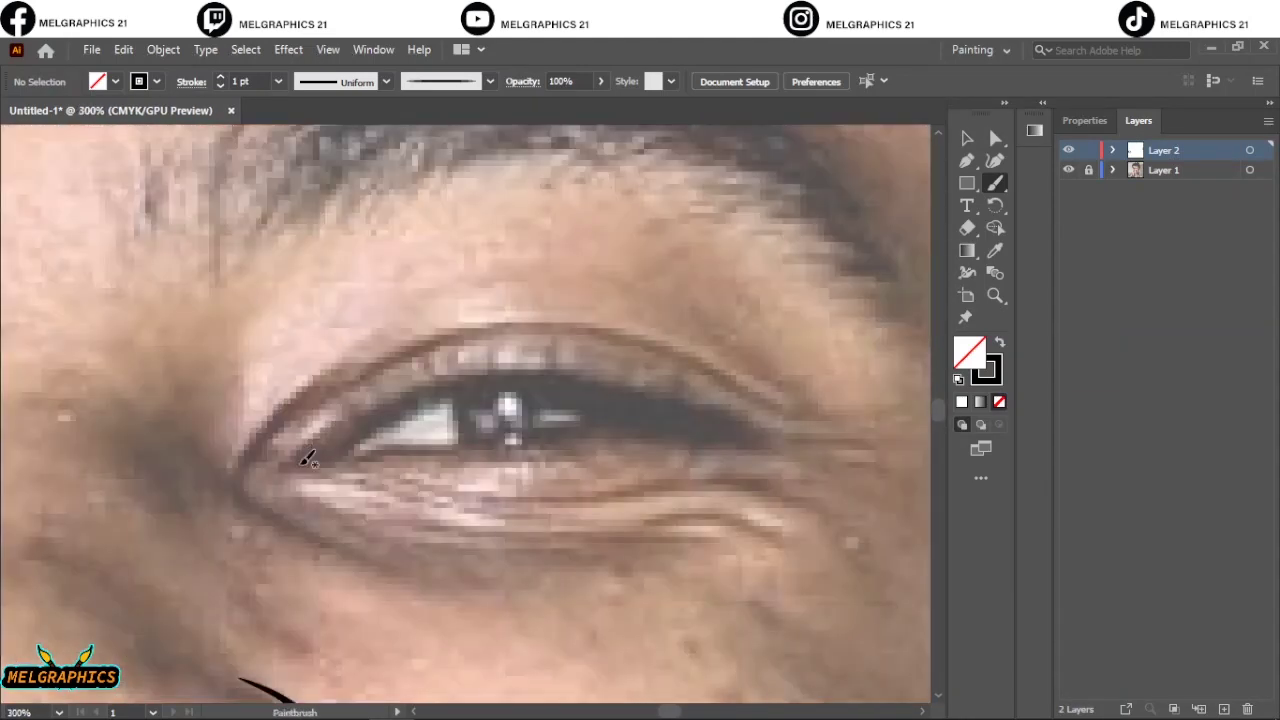
left_click_drag(304, 460, 780, 432)
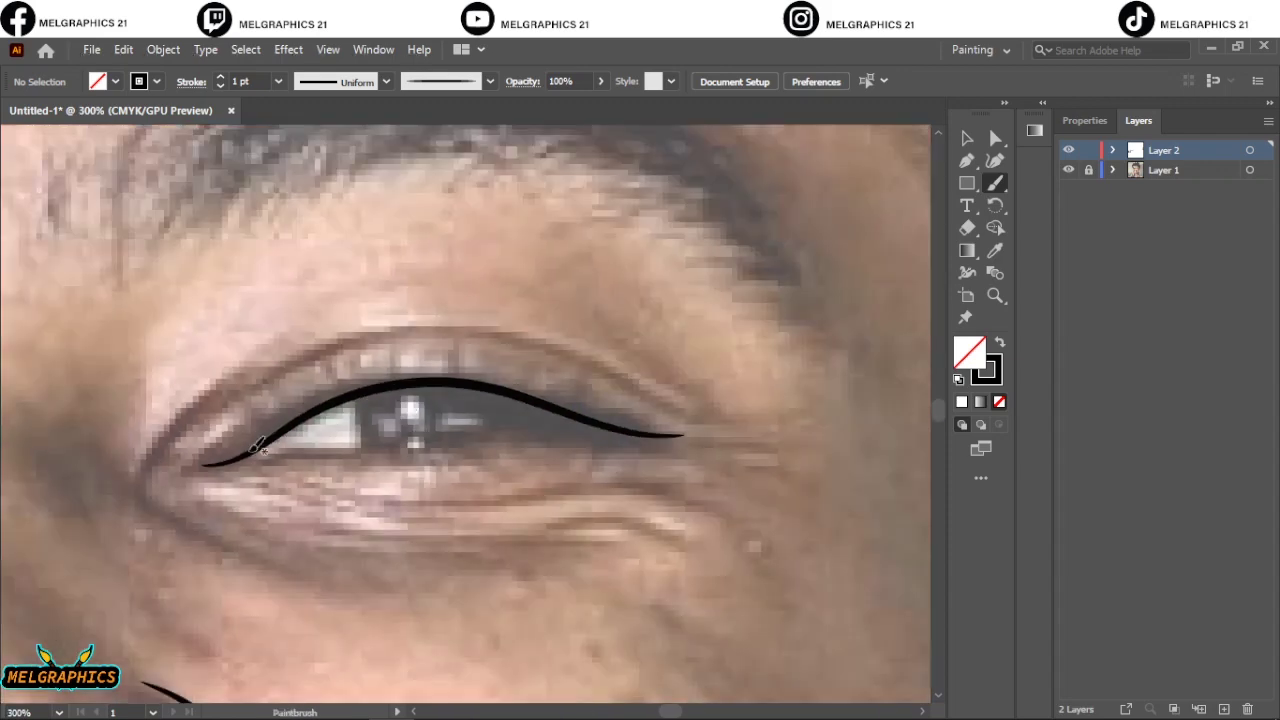
left_click_drag(617, 430, 610, 429)
left_click_drag(366, 396, 356, 442)
left_click_drag(498, 440, 517, 398)
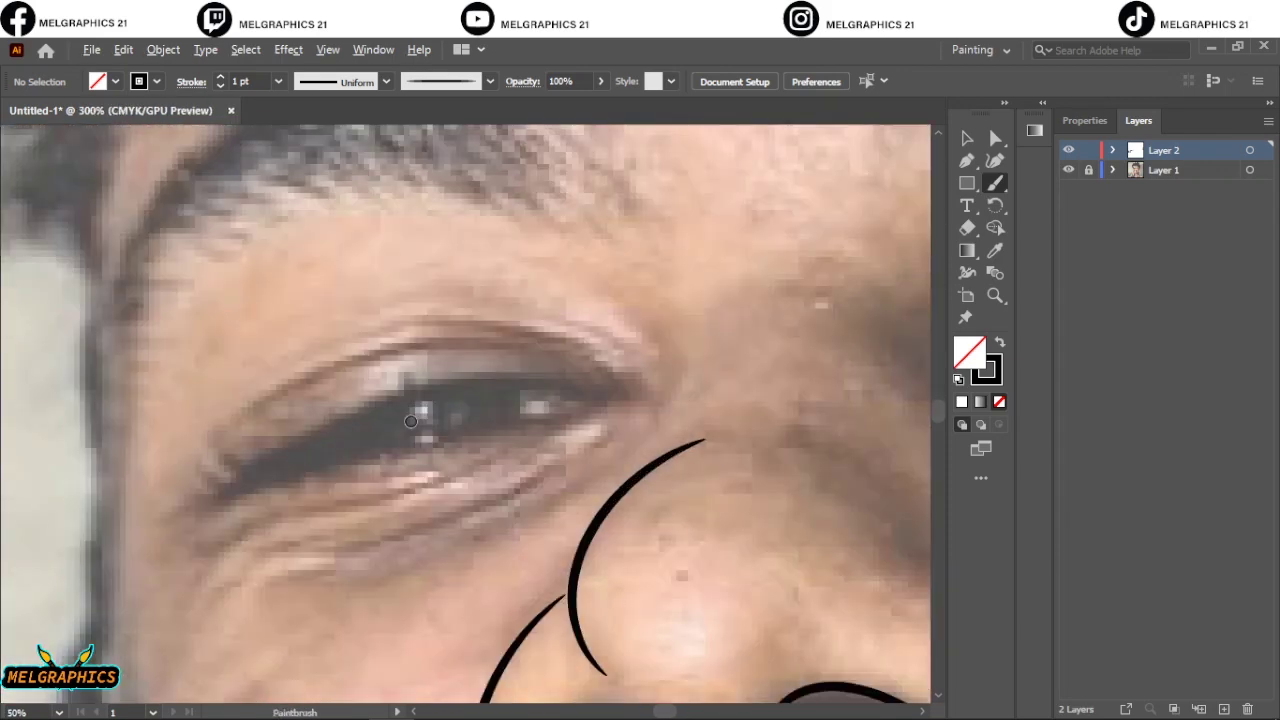
Trace the other eye's upper lid, lower lid and full iris outline
mouse_move(234, 488)
left_mouse_down()
mouse_move(615, 395)
mouse_move(557, 418)
left_mouse_up()
key("ctrl+equal")
scroll(428, 428, "left", 3)
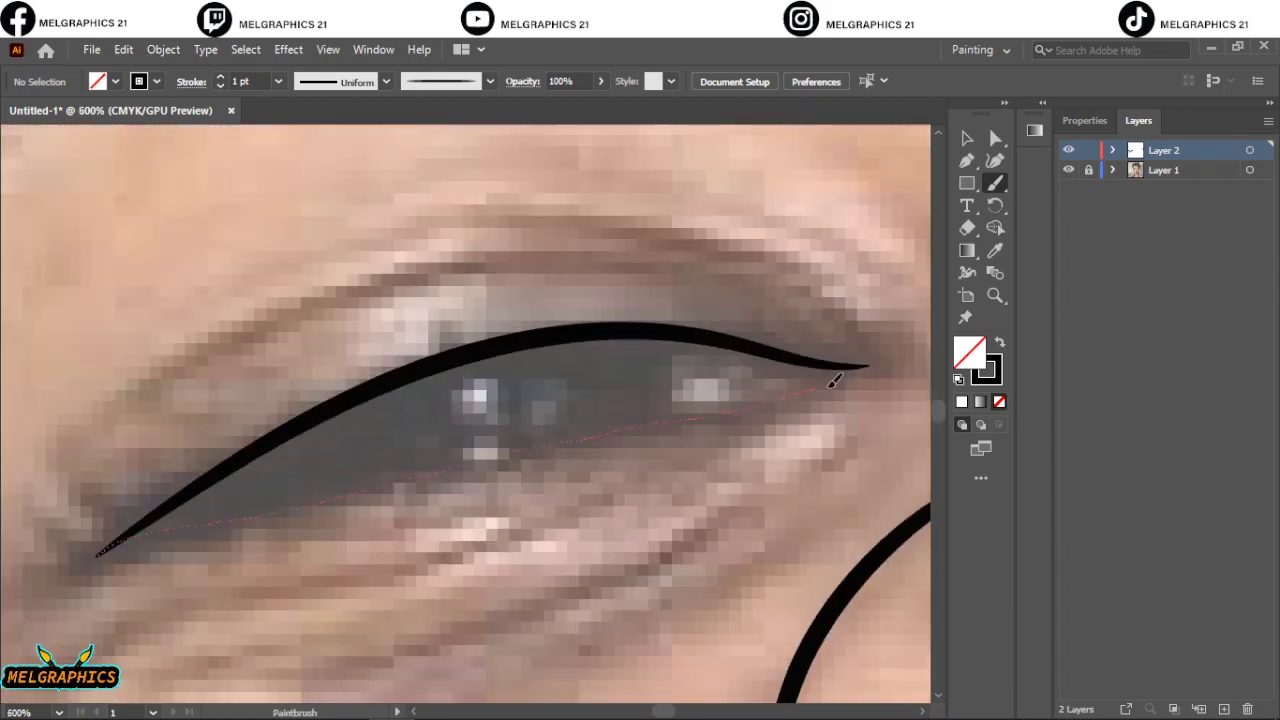
left_click_drag(833, 380, 785, 396)
left_click_drag(655, 345, 668, 410)
left_click_drag(335, 428, 360, 476)
Add thin crease lines above both eyes and wrinkles under each eye and at the inner corner
key("ctrl+minus")
key("ctrl+minus")
key("ctrl+minus")
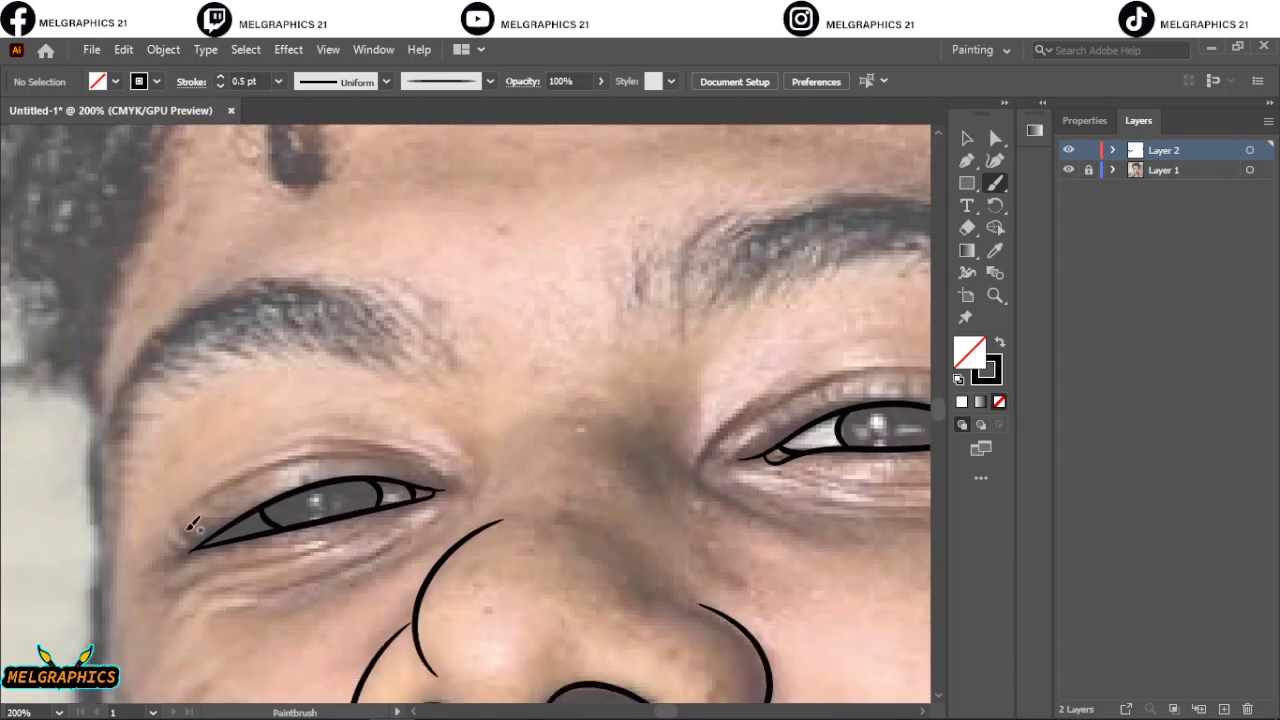
mouse_move(208, 486)
left_mouse_down()
mouse_move(445, 462)
mouse_move(592, 368)
left_mouse_up()
scroll(470, 470, "right", 3)
left_click_drag(555, 405, 830, 406)
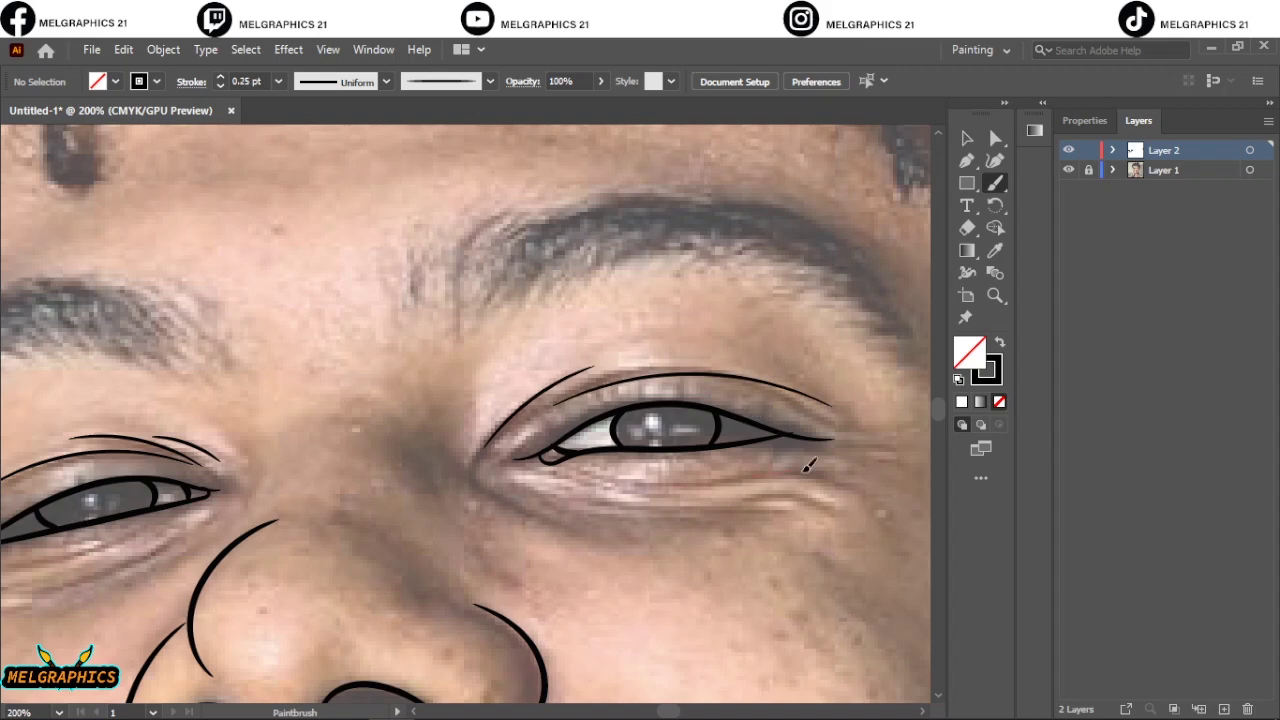
left_click_drag(615, 483, 826, 474)
left_click_drag(640, 500, 786, 508)
left_click_drag(486, 484, 574, 528)
scroll(560, 520, "left", 5)
scroll(560, 520, "down", 3)
mouse_move(283, 480)
left_mouse_down()
mouse_move(345, 468)
mouse_move(465, 412)
left_mouse_up()
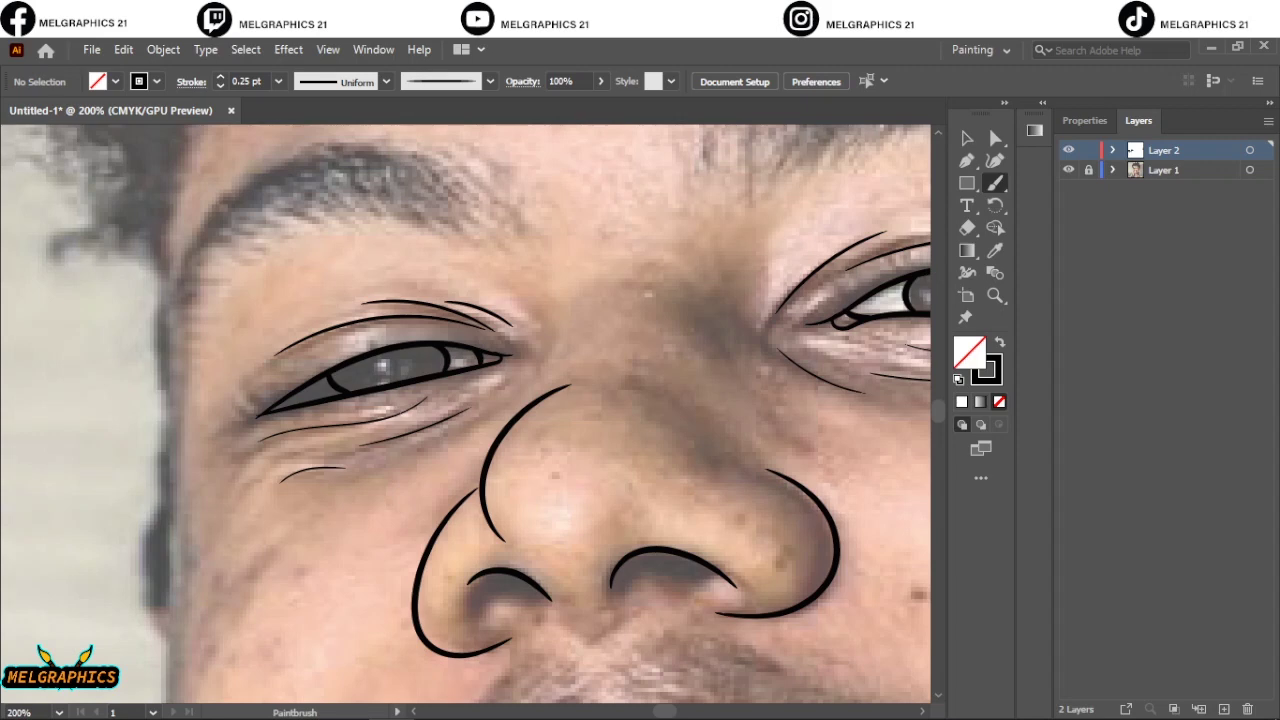
scroll(470, 410, "down", 3)
scroll(318, 447, "down", 2)
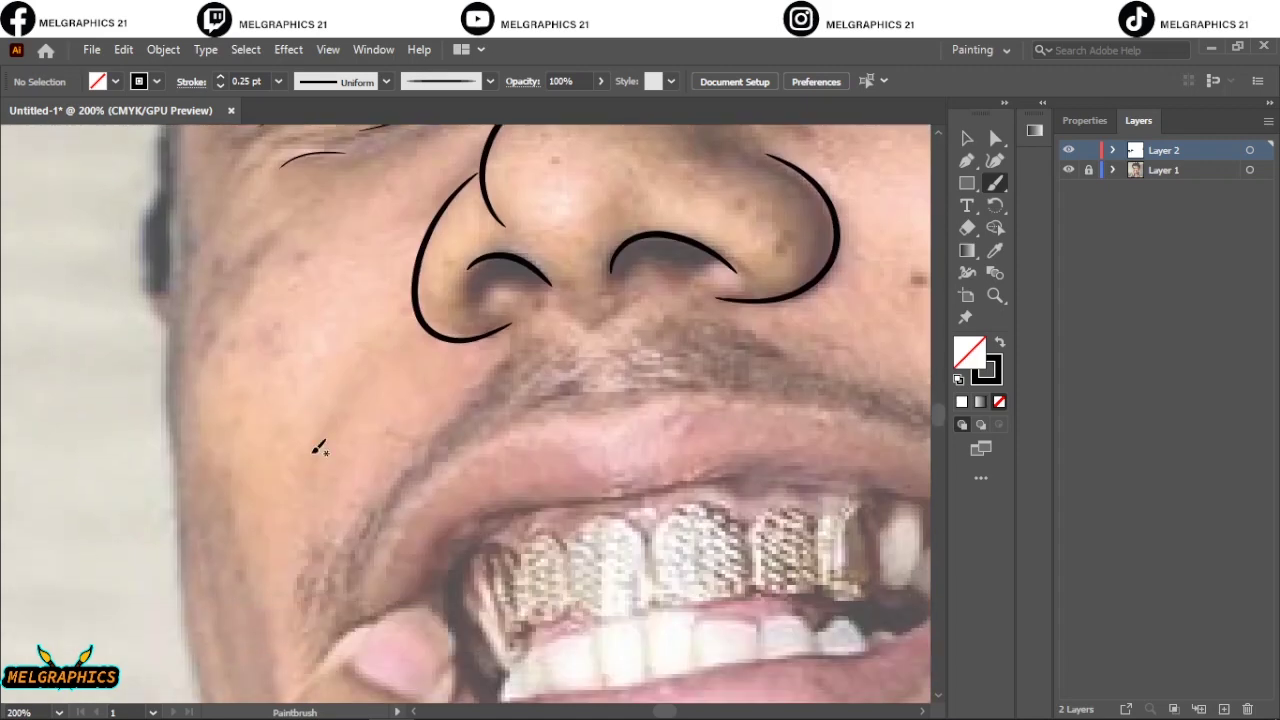
scroll(318, 447, "down", 5)
Thicken the brush stroke to 1 pt and trace the teeth's left edge and upper lip line to the corner
scroll(318, 447, "down", 2)
scroll(318, 447, "up", 8)
left_click(221, 78)
left_click(221, 78)
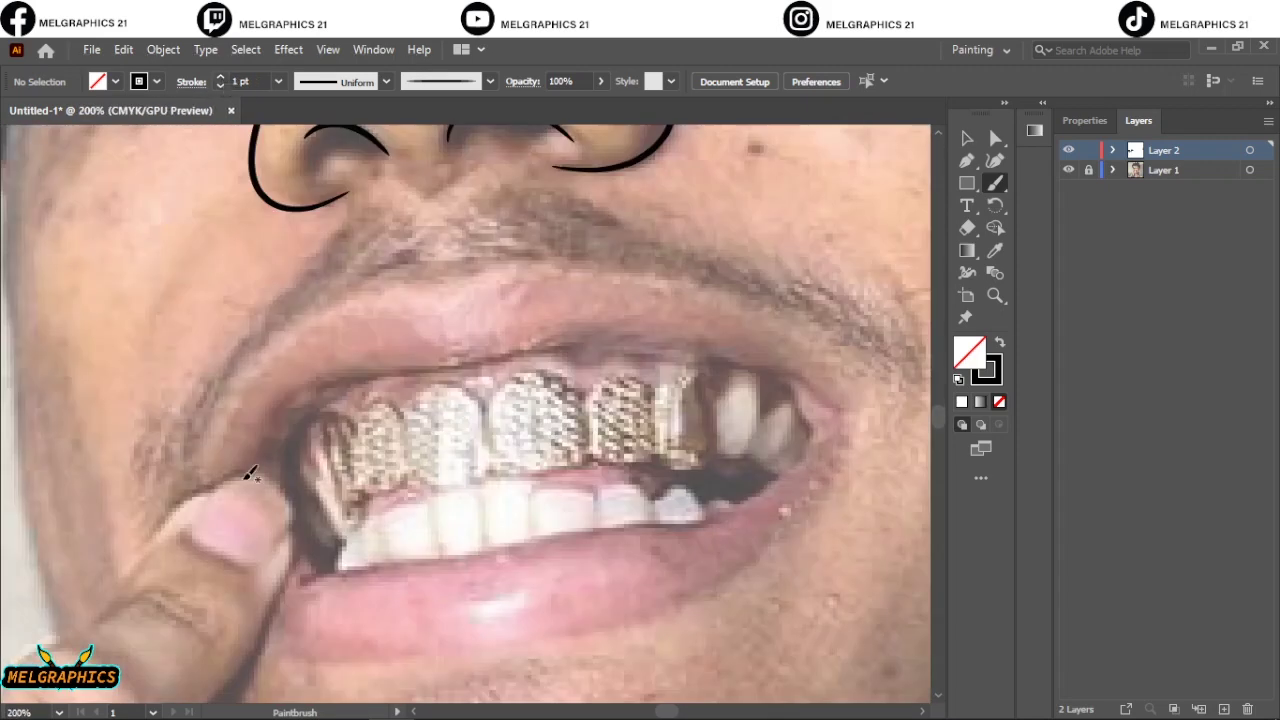
left_click_drag(266, 480, 365, 385)
left_click_drag(280, 414, 596, 338)
mouse_move(843, 413)
left_mouse_down()
mouse_move(530, 350)
mouse_move(714, 323)
mouse_move(838, 236)
left_mouse_up()
scroll(530, 350, "down", 2)
scroll(851, 209, "up", 3)
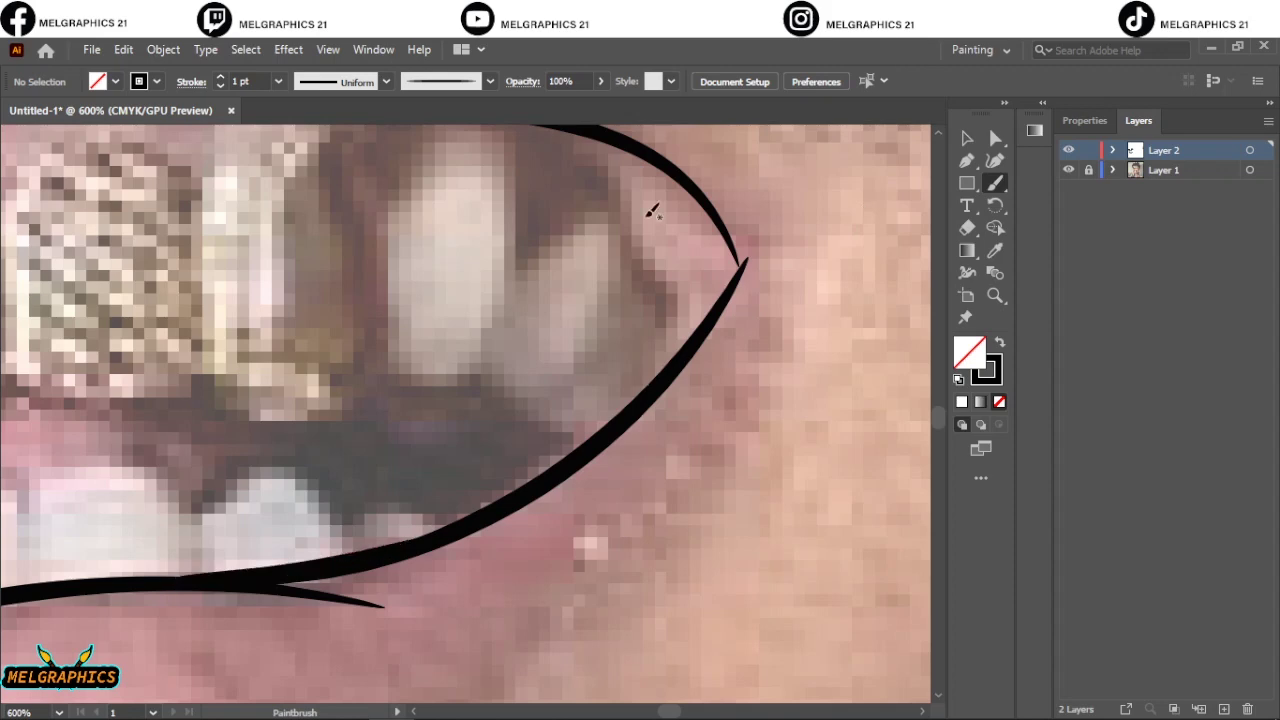
left_click_drag(652, 211, 725, 290)
Trace the lower lip and the upper lip's top outline, then fit the artboard and hide the photo
scroll(600, 280, "down", 2)
scroll(560, 300, "down", 1)
scroll(530, 323, "up", 1)
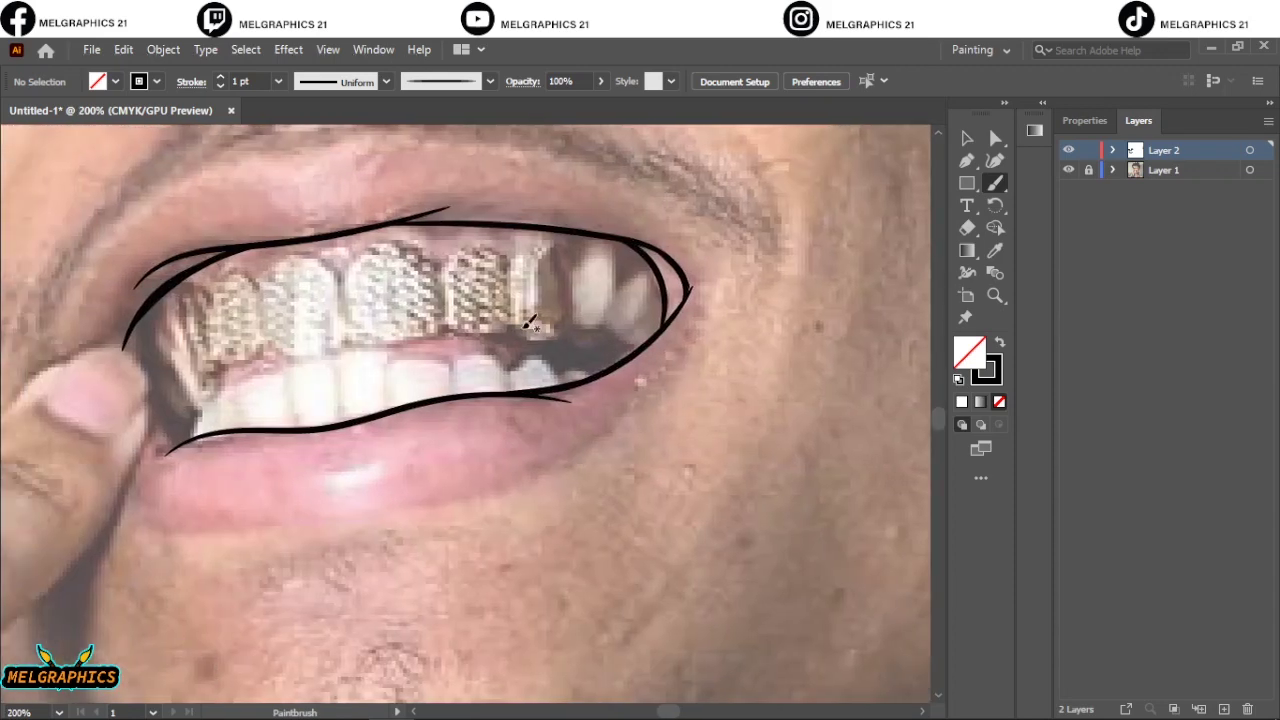
left_click_drag(688, 292, 131, 492)
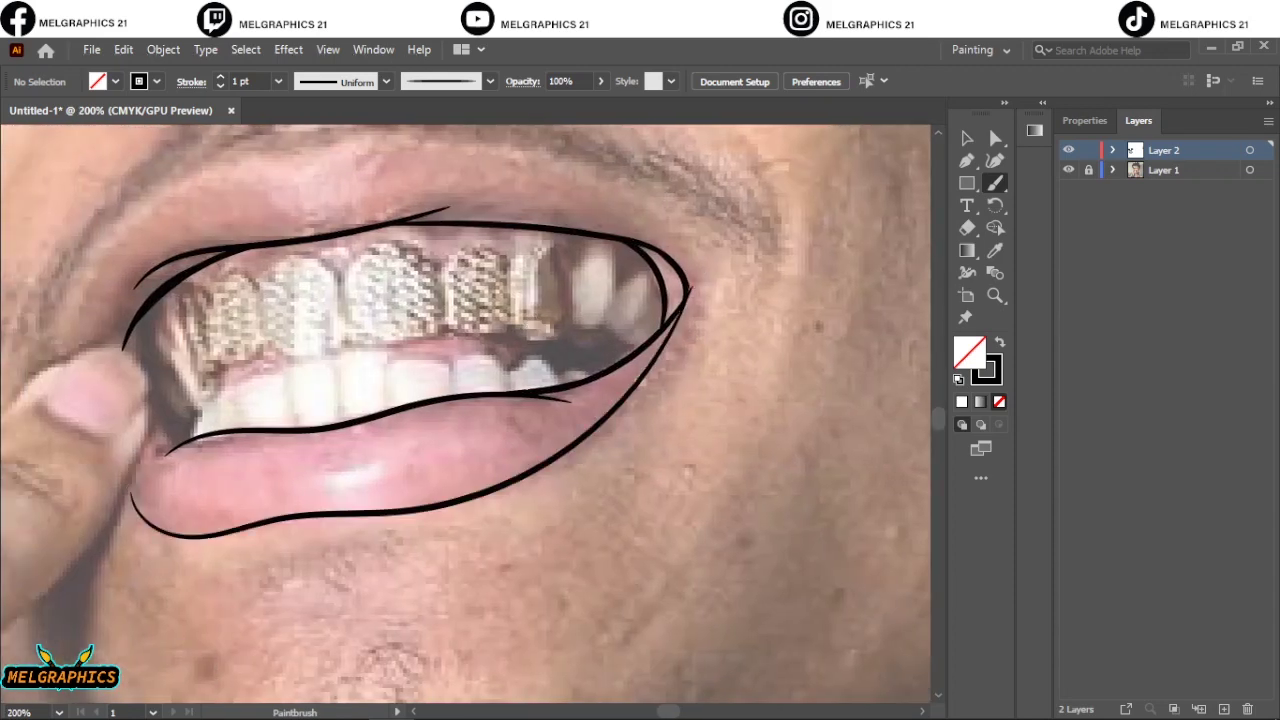
scroll(714, 451, "up", 2)
scroll(314, 337, "down", 2)
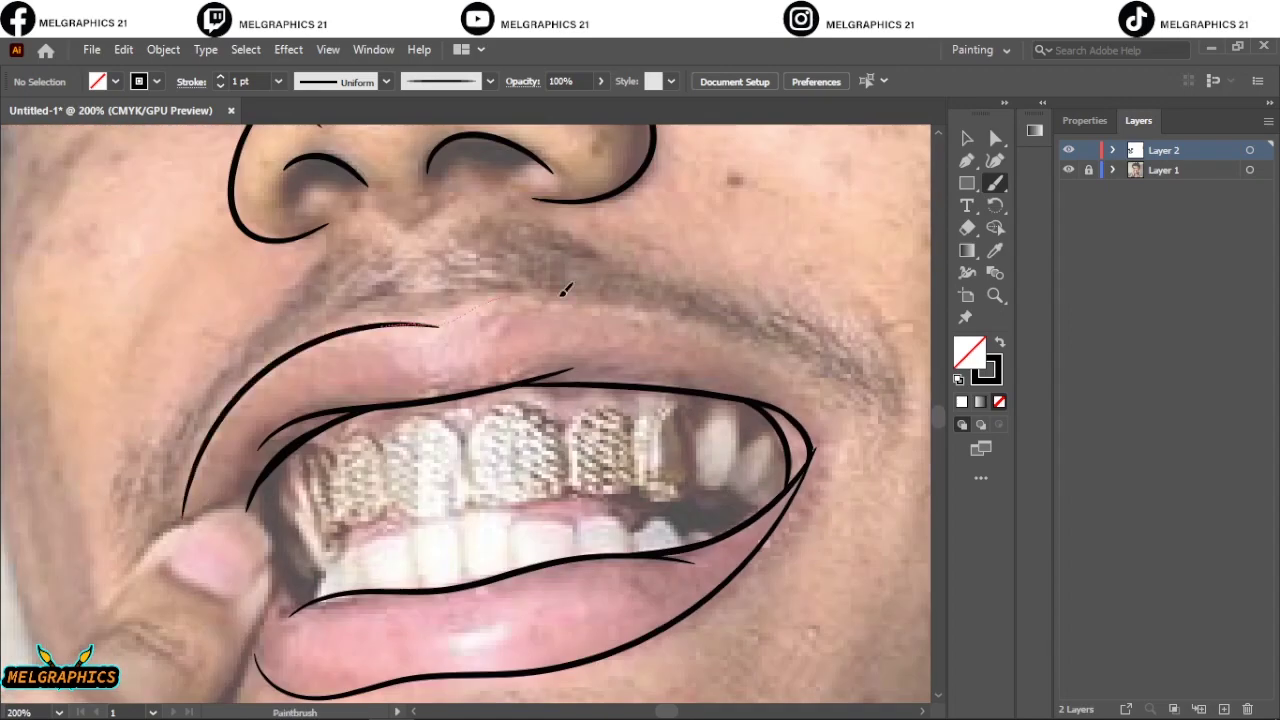
scroll(369, 371, "up", 1)
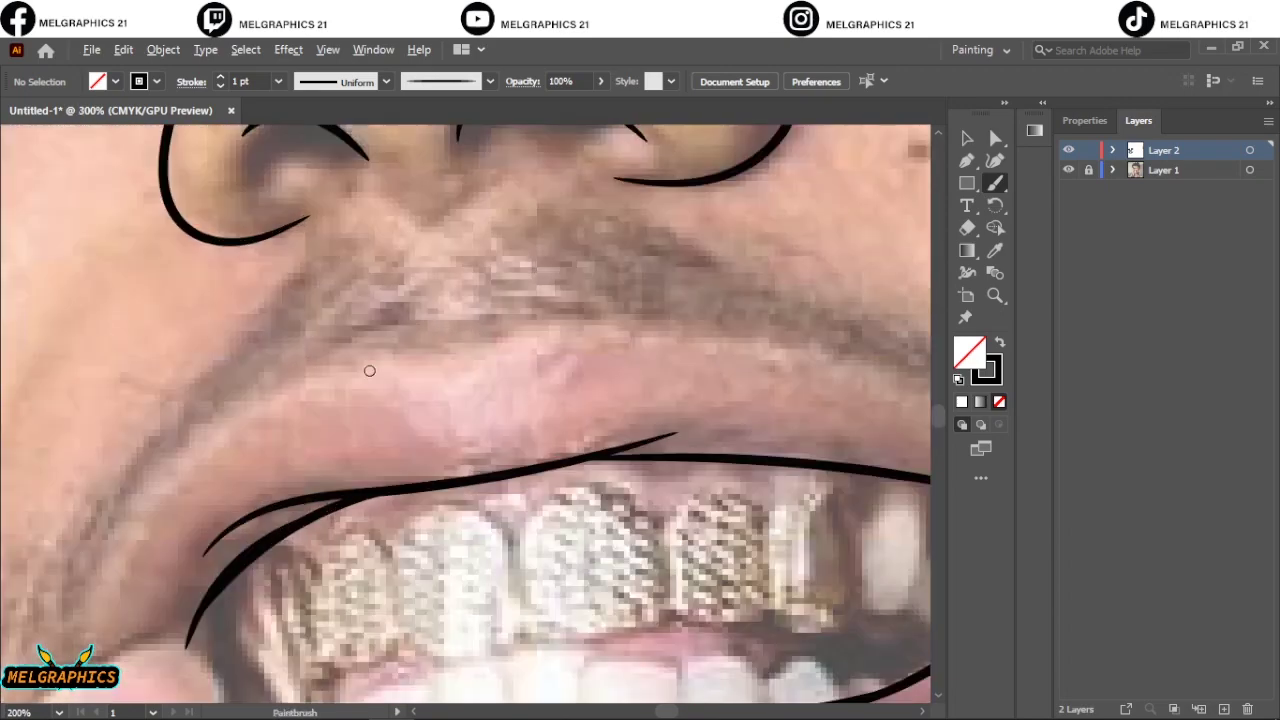
left_click_drag(473, 360, 720, 342)
scroll(720, 342, "right", 5)
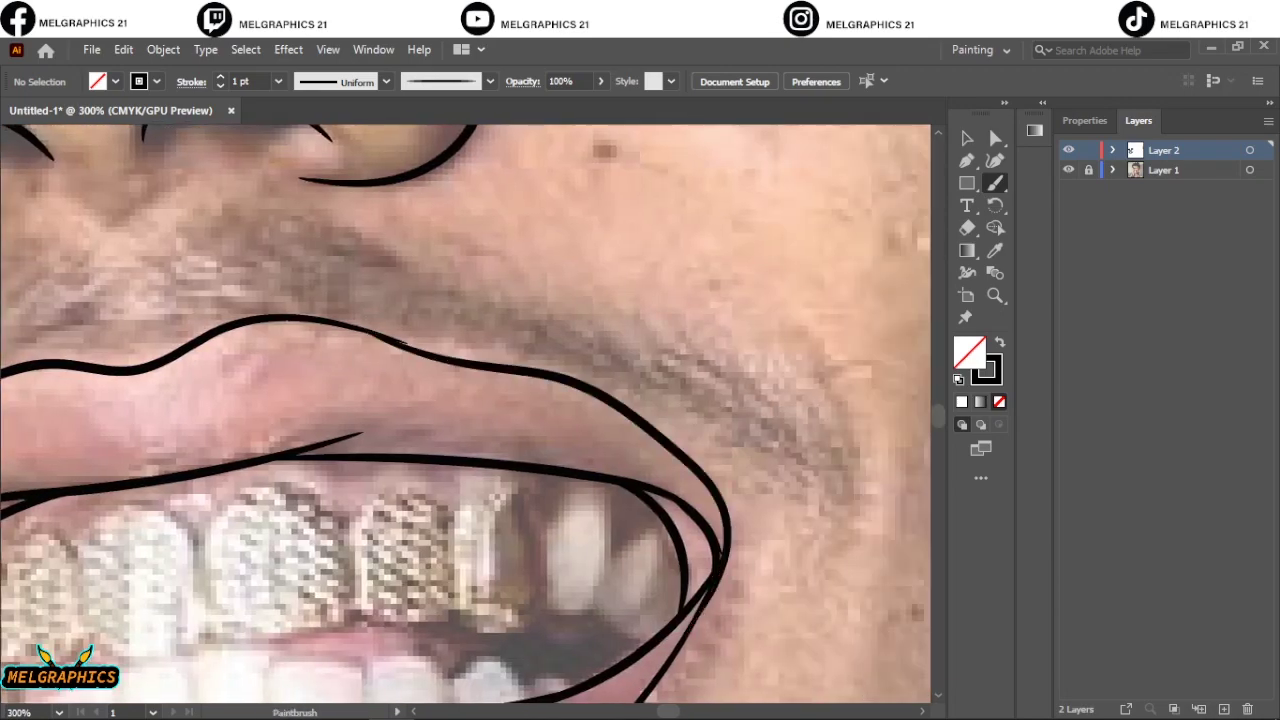
key("ctrl+0")
left_click(1067, 170)
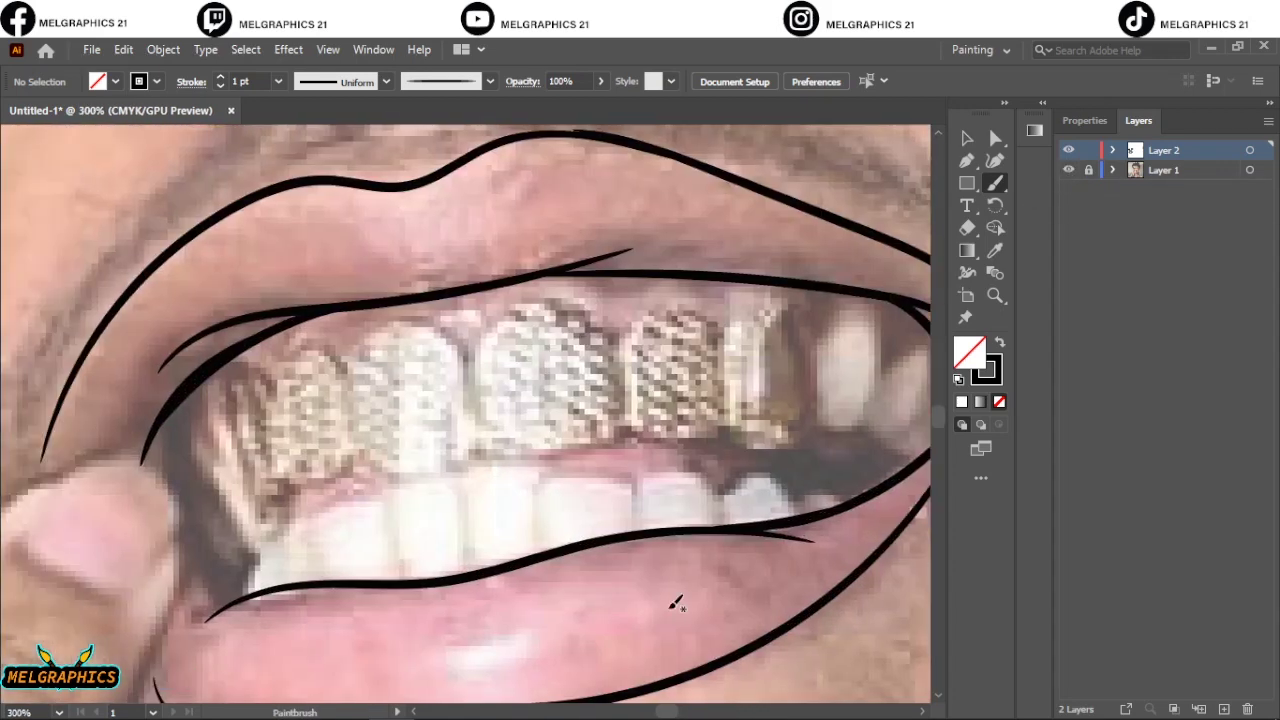
Trace the lower teeth edge, the right mouth-corner curve and the two back teeth outlines
mouse_move(305, 535)
left_mouse_down()
mouse_move(410, 480)
mouse_move(782, 490)
mouse_move(818, 505)
left_mouse_up()
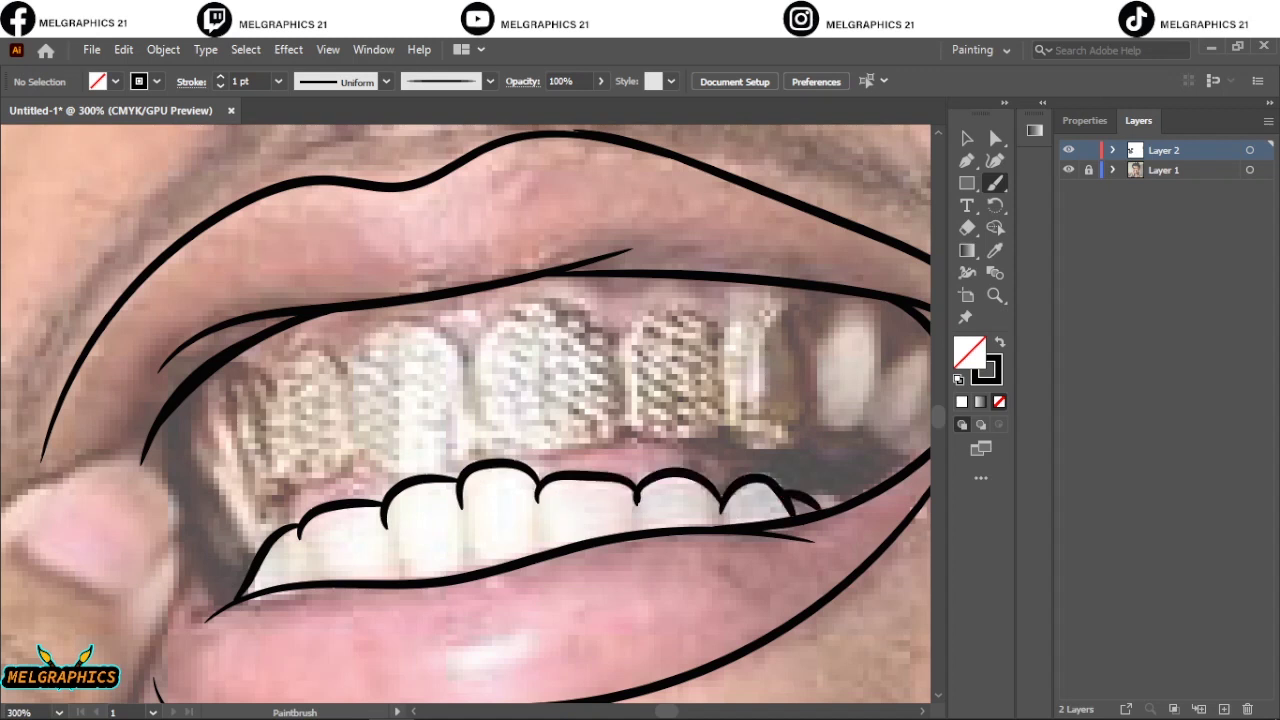
scroll(740, 487, "up", 2)
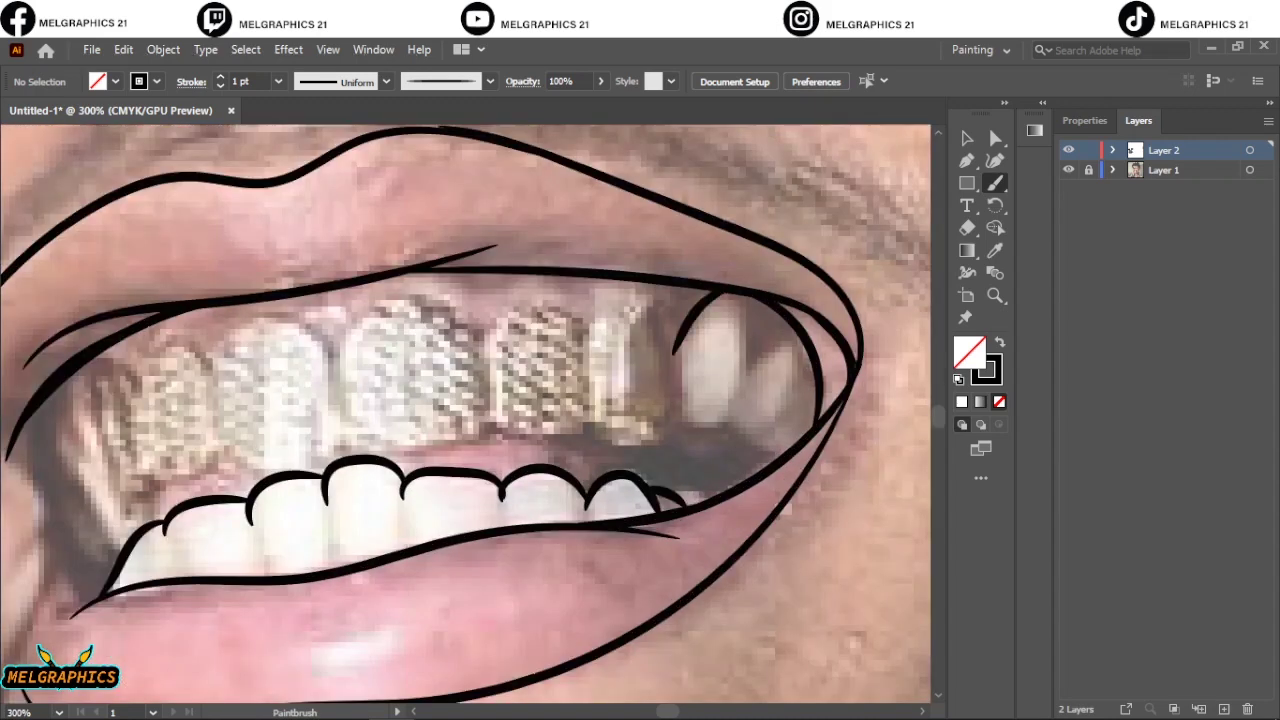
left_click_drag(745, 296, 693, 428)
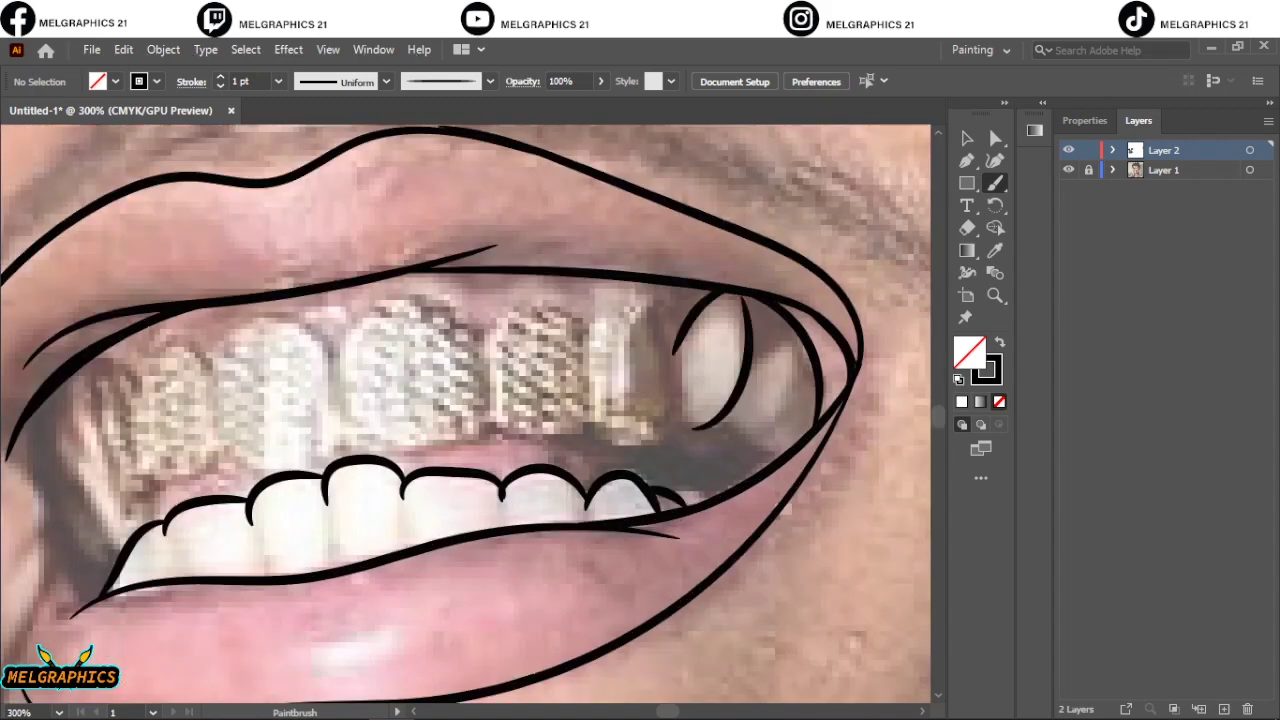
scroll(850, 345, "up", 2)
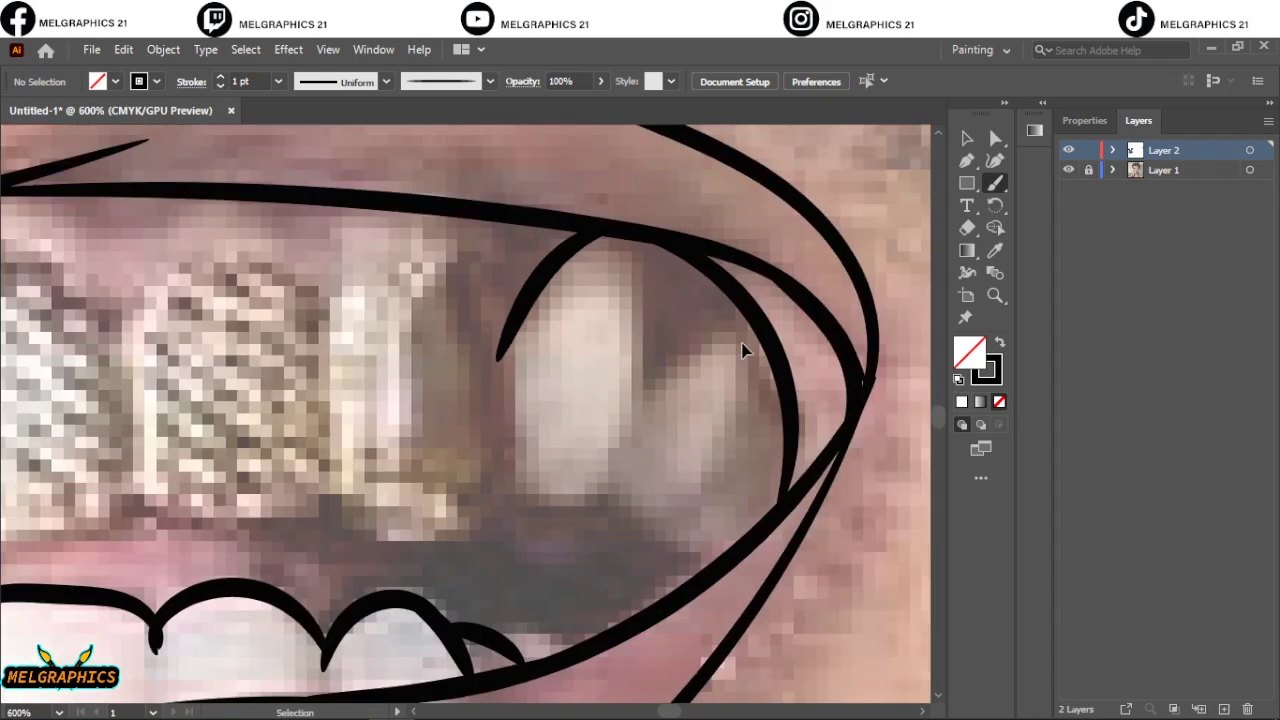
left_click_drag(720, 318, 586, 490)
left_click_drag(507, 308, 608, 449)
scroll(620, 410, "down", 1)
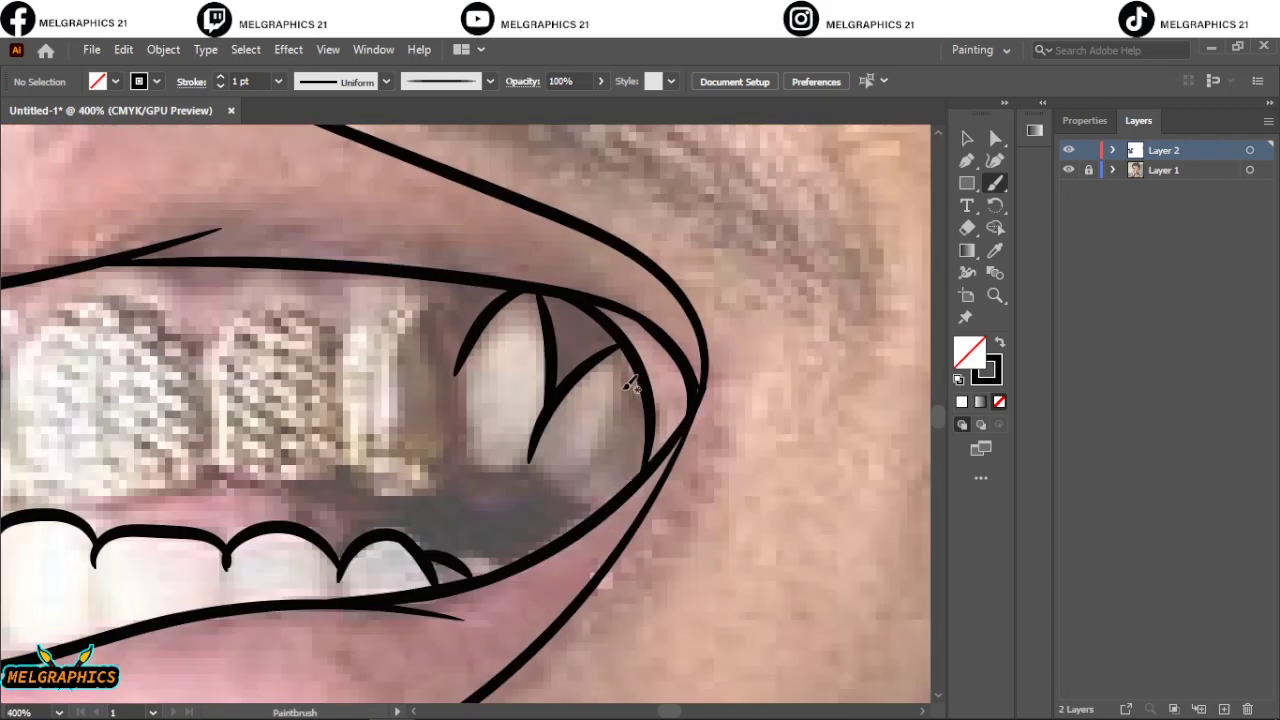
mouse_move(634, 371)
left_mouse_down()
mouse_move(580, 485)
mouse_move(519, 297)
left_mouse_up()
scroll(519, 297, "down", 1)
Outline each of the gold upper teeth across the mouth
left_click_drag(648, 312, 698, 372)
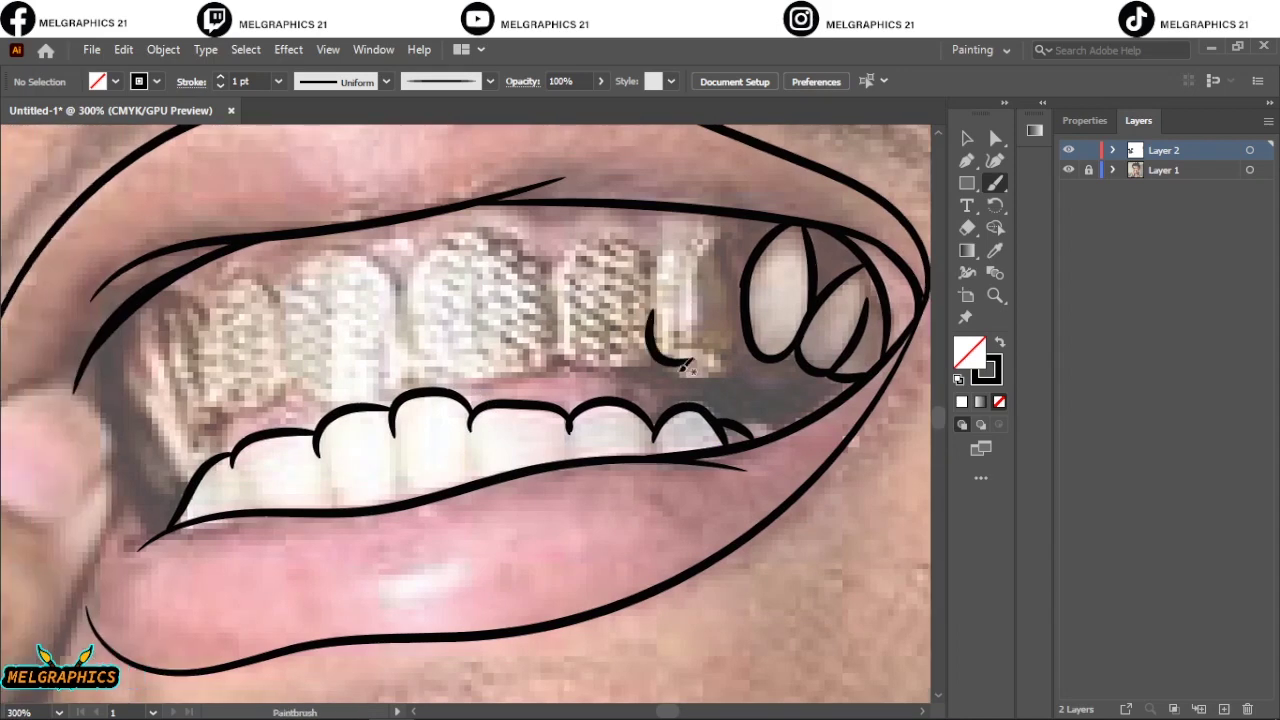
left_click_drag(760, 335, 668, 386)
left_click_drag(560, 312, 656, 372)
left_click_drag(408, 312, 552, 366)
mouse_move(288, 344)
left_mouse_down()
mouse_move(266, 405)
mouse_move(192, 345)
left_mouse_up()
scroll(600, 423, "down", 3)
scroll(600, 423, "up", 1)
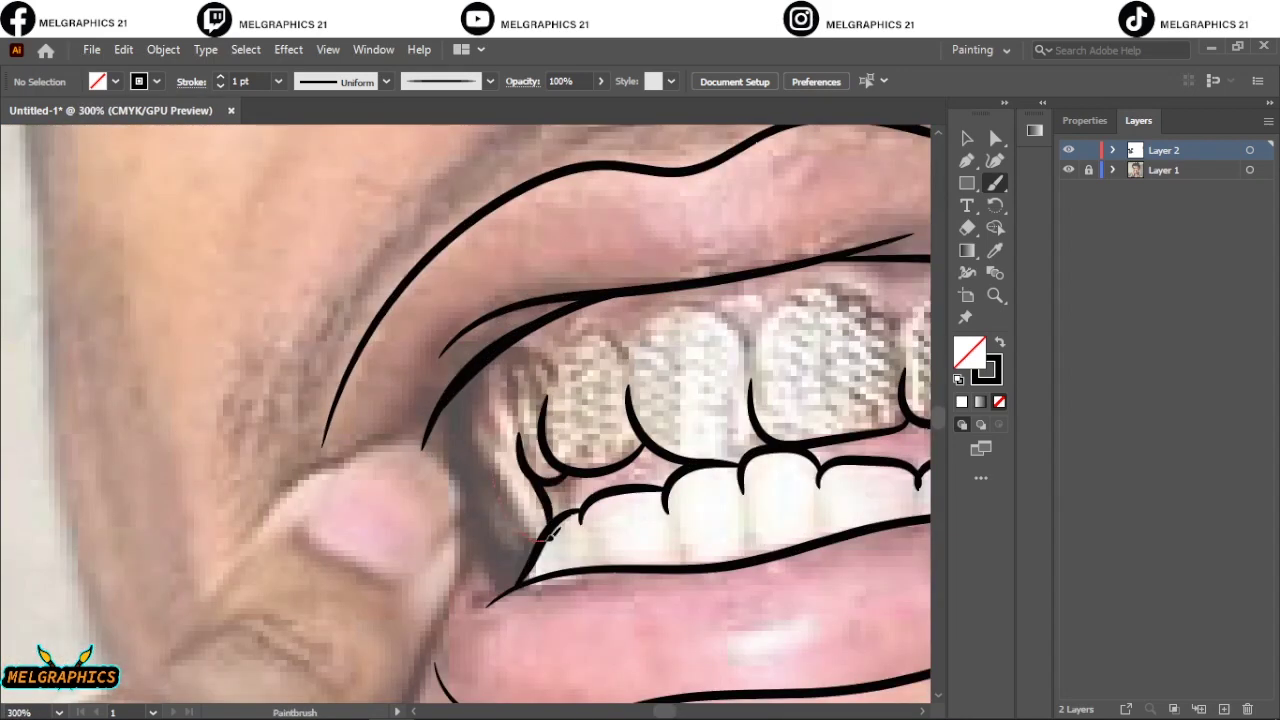
scroll(518, 398, "up", 3)
left_click_drag(678, 442, 796, 378)
mouse_move(676, 372)
left_mouse_down()
mouse_move(540, 455)
mouse_move(345, 465)
left_mouse_up()
Outline the tops of the two leftmost gold teeth, redraw the far-left edge stroke, and fit the artboard
scroll(470, 465, "left", 3)
left_click_drag(603, 405, 474, 488)
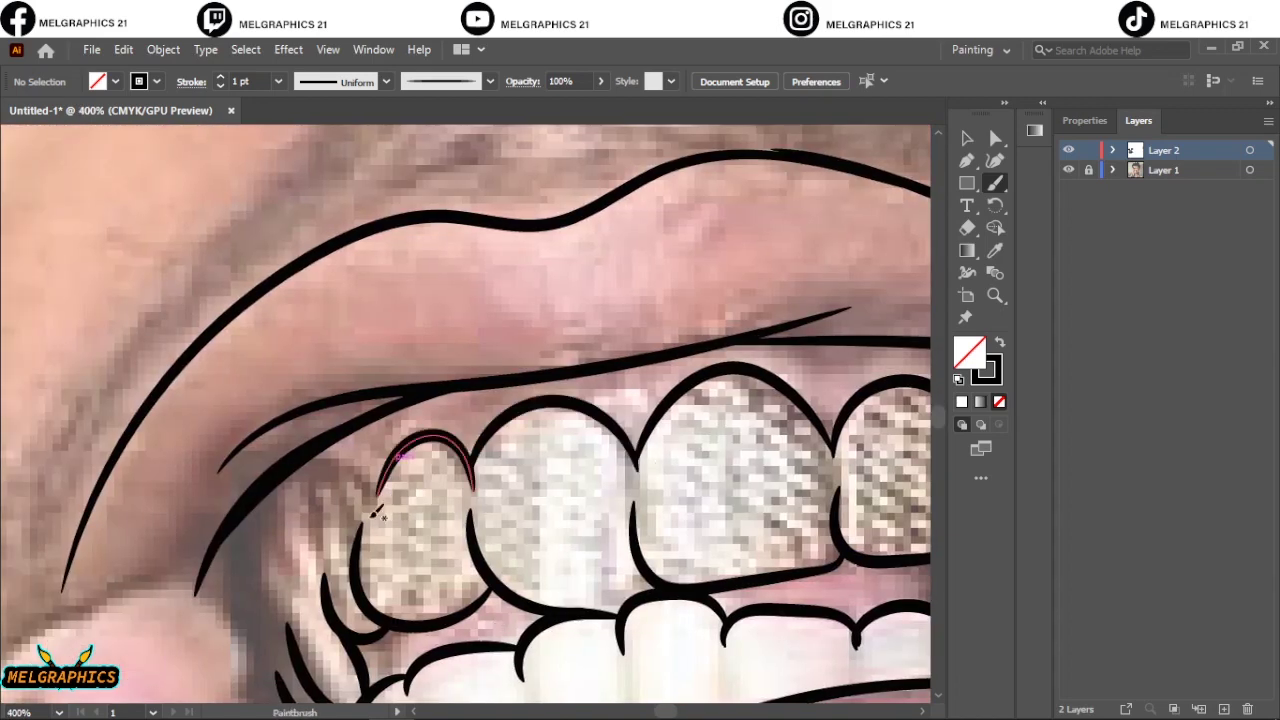
left_click_drag(386, 491, 478, 484)
left_click_drag(374, 514, 340, 620)
key("ctrl+z")
left_click_drag(340, 625, 316, 532)
key("ctrl+0")
Check the line art without the photo, then add a short right mouth-corner stroke and the left cheek edge
left_click(1068, 170)
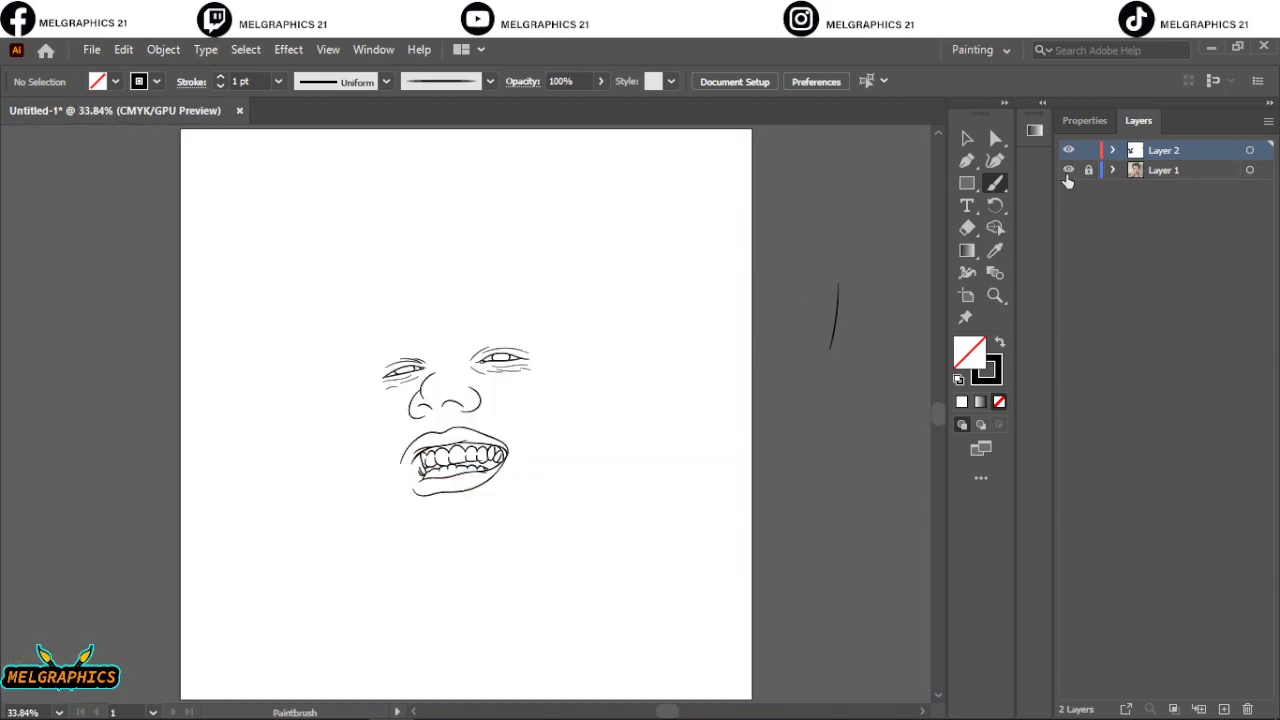
left_click(1068, 170)
scroll(550, 355, "up", 2)
scroll(550, 355, "up", 2)
left_click_drag(680, 424, 692, 440)
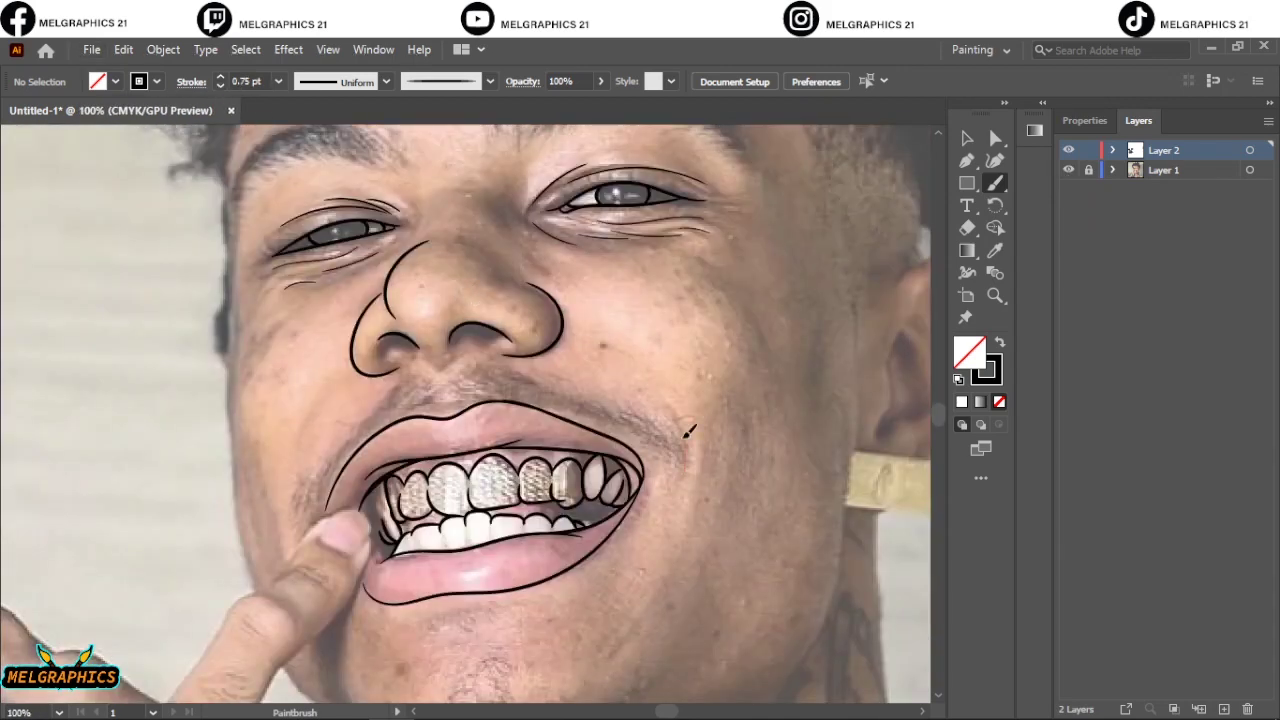
scroll(316, 507, "down", 2)
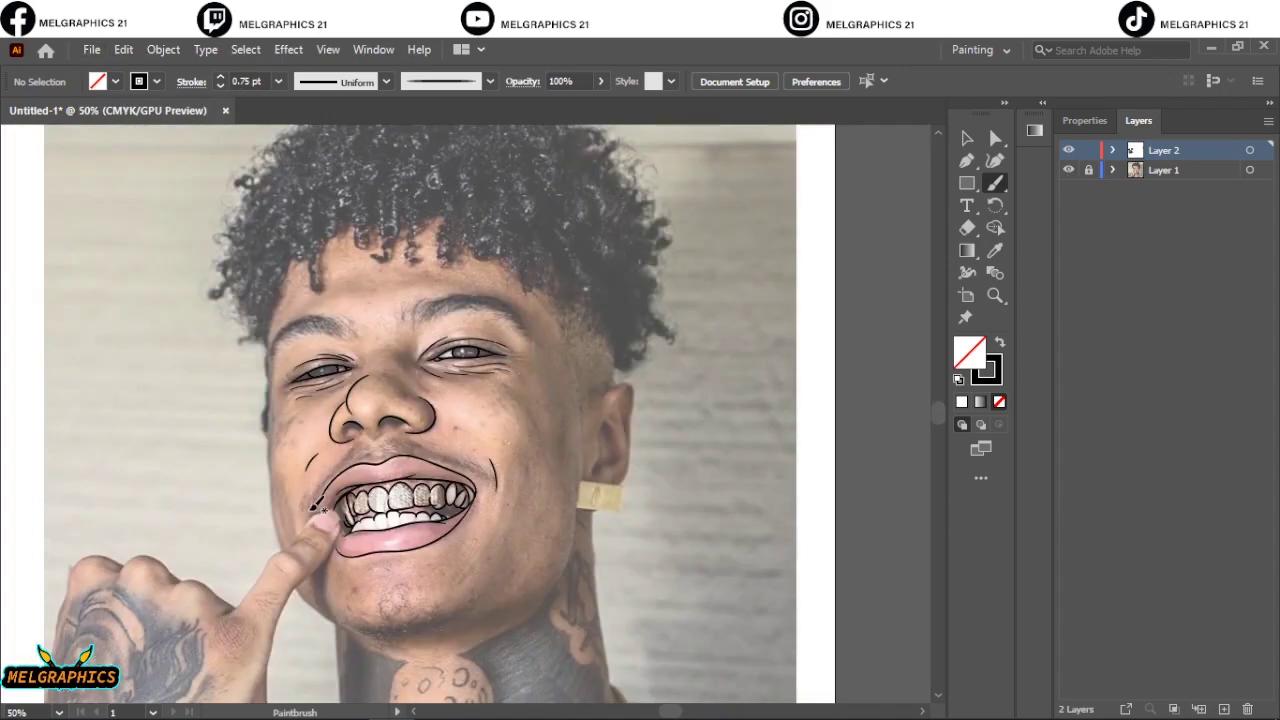
scroll(316, 507, "up", 1)
scroll(330, 530, "up", 1)
scroll(330, 530, "down", 1)
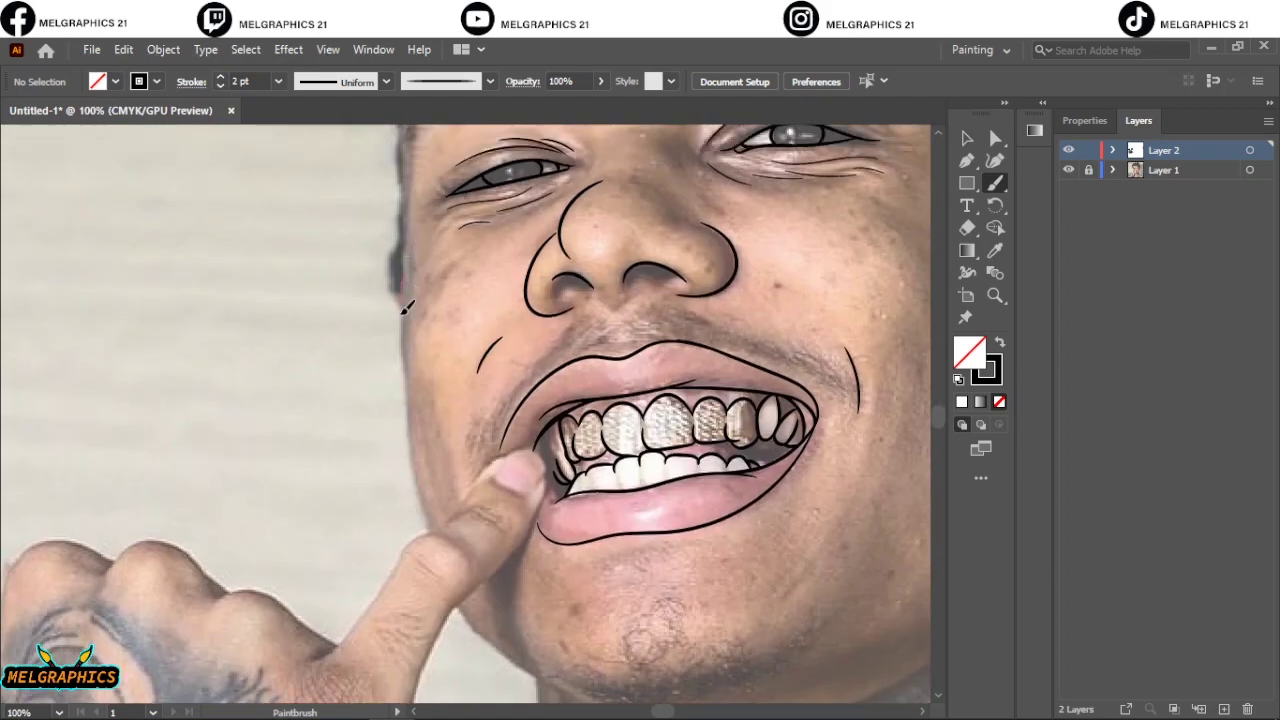
mouse_move(403, 246)
left_mouse_down()
mouse_move(411, 394)
mouse_move(452, 334)
left_mouse_up()
Trace the finger edge, the curve around the thumb tip and the thumb's right edge
scroll(430, 508, "up", 2)
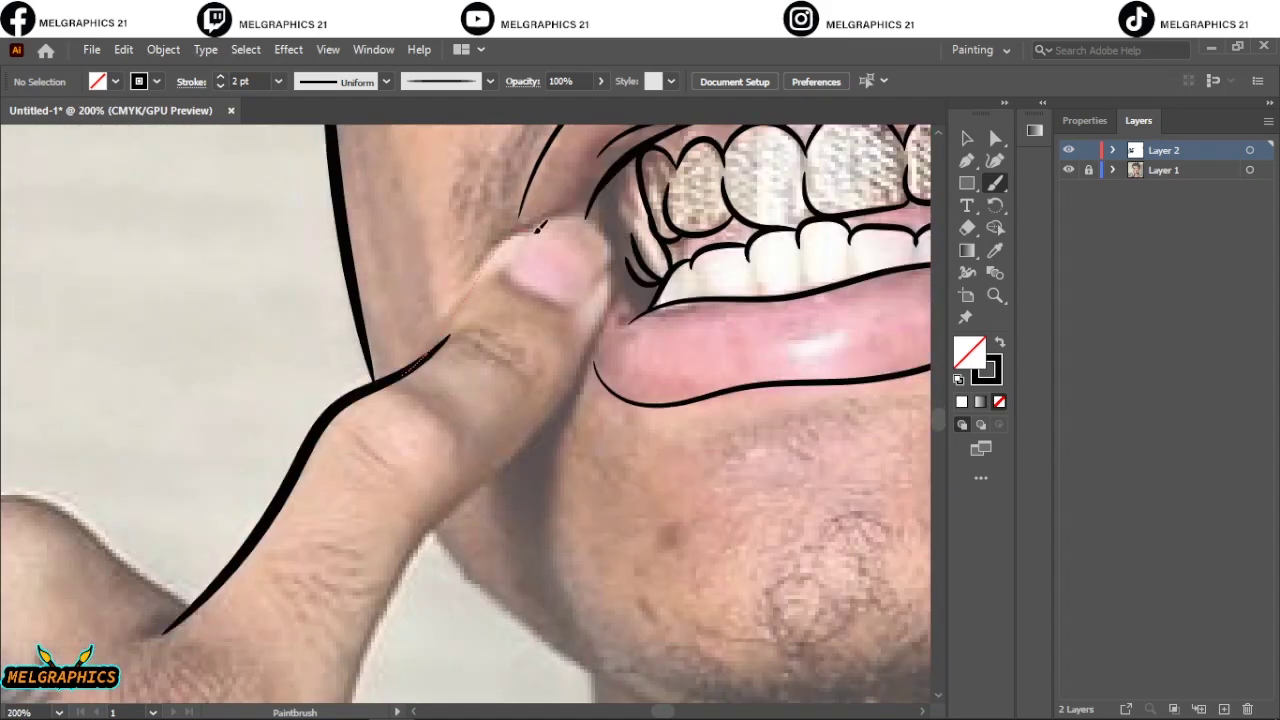
left_click_drag(400, 376, 550, 218)
mouse_move(505, 265)
left_mouse_down()
mouse_move(578, 298)
mouse_move(380, 624)
left_mouse_up()
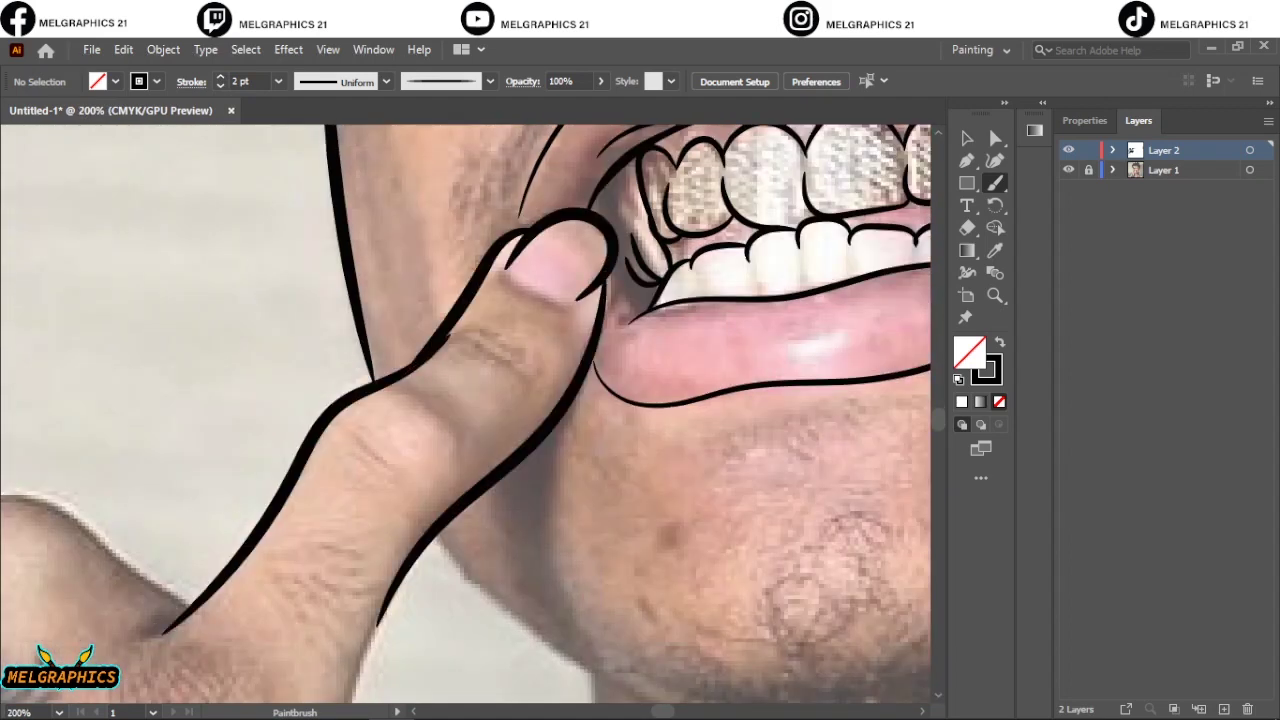
key("ctrl+z")
left_click_drag(612, 272, 466, 496)
scroll(502, 441, "down", 3)
scroll(502, 441, "up", 1)
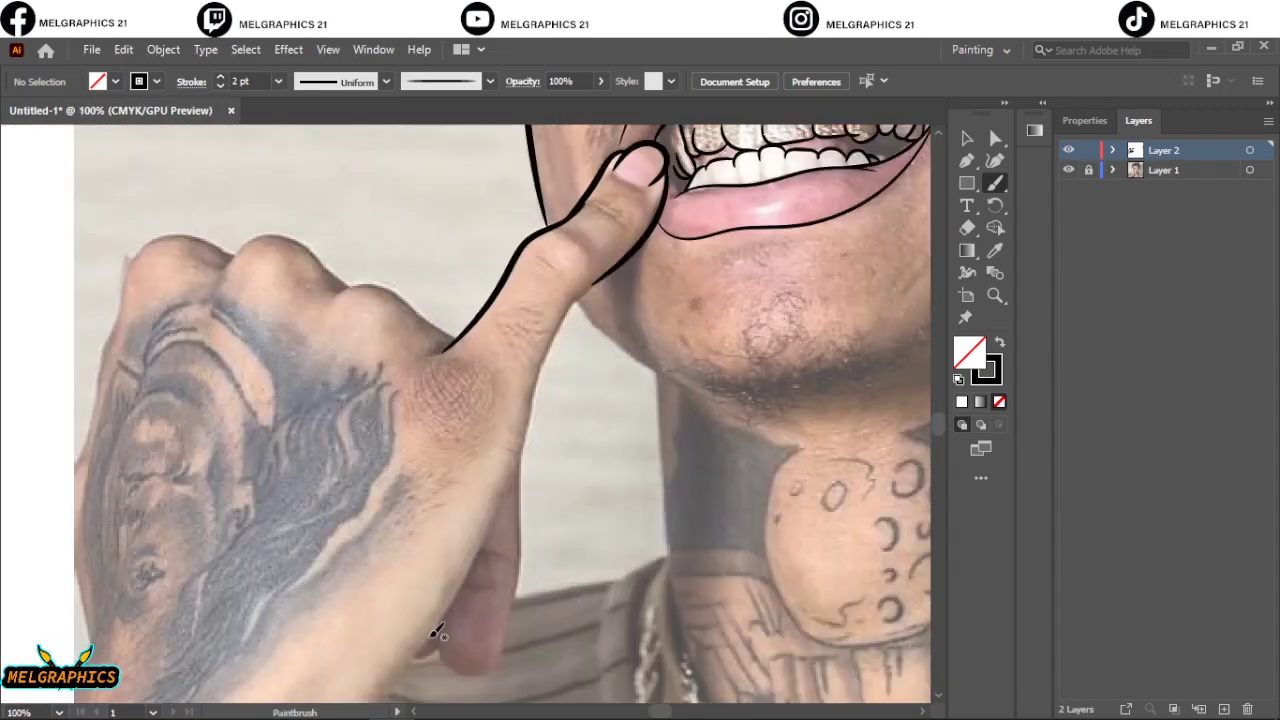
left_click_drag(566, 312, 428, 600)
scroll(434, 266, "up", 2)
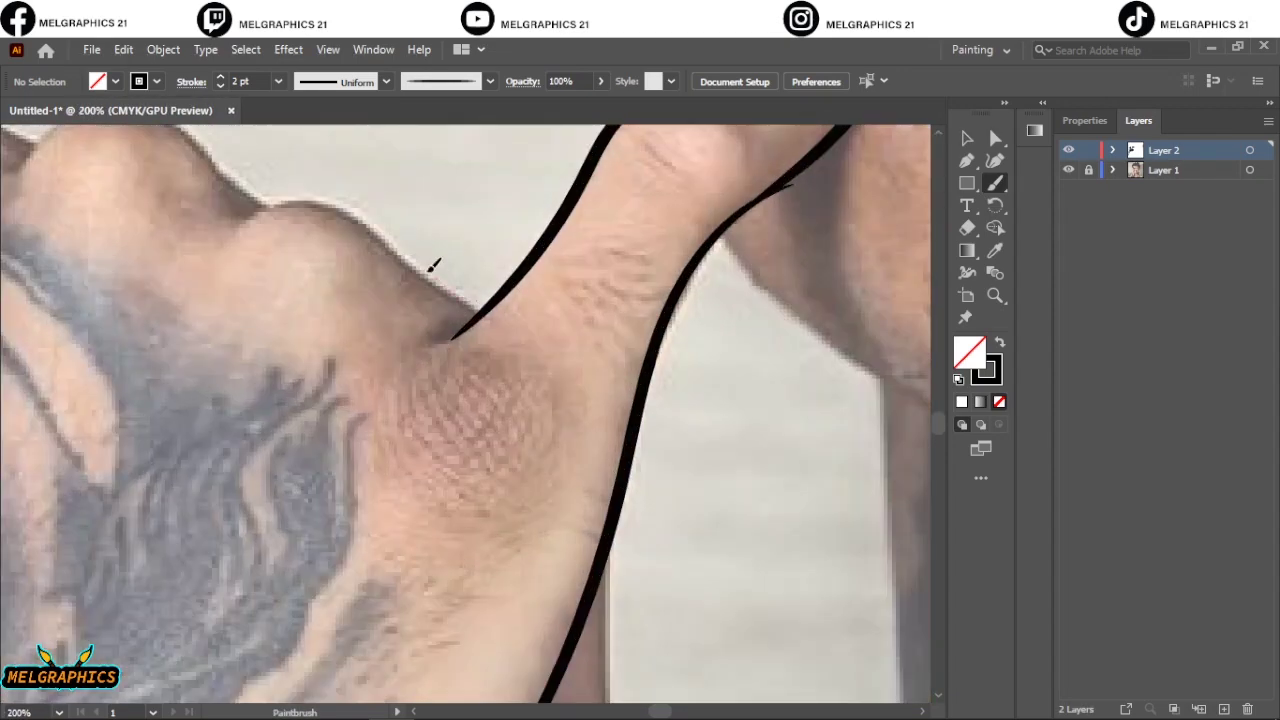
Trace the outline of the knuckles with several strokes
left_click_drag(255, 208, 470, 320)
scroll(470, 320, "down", 1)
left_click_drag(250, 188, 410, 218)
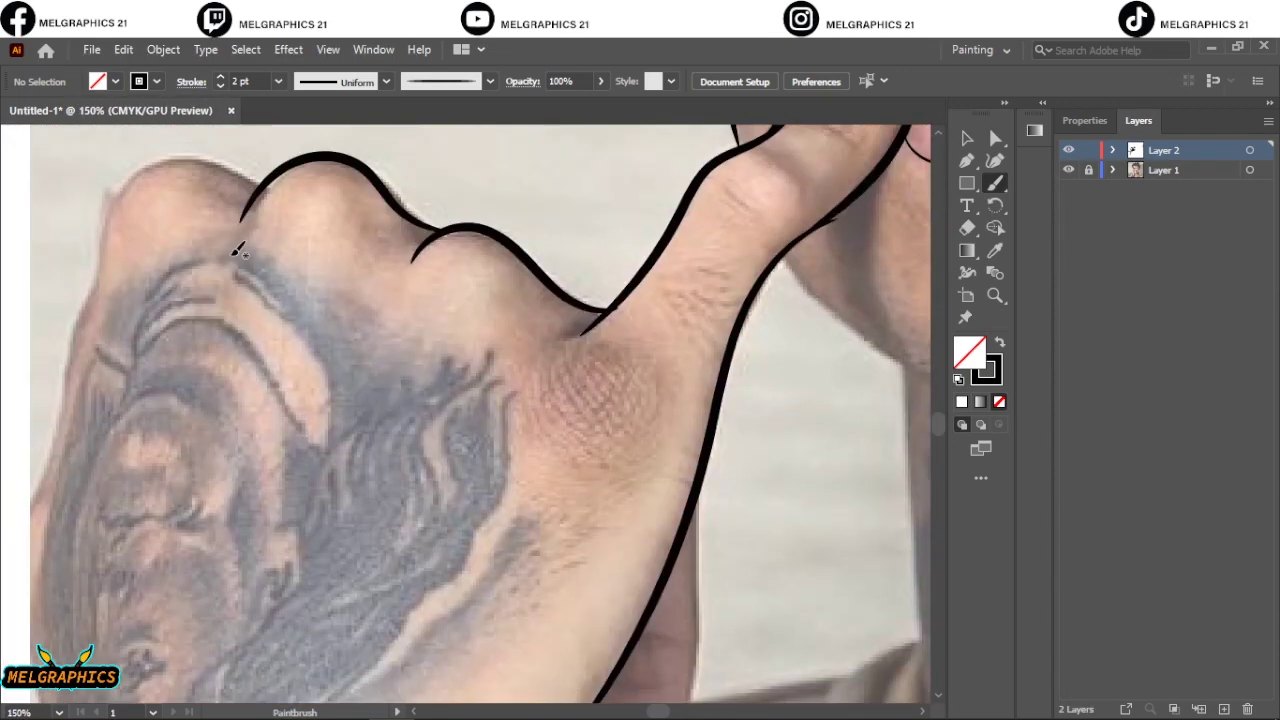
scroll(400, 300, "up", 1)
mouse_move(248, 222)
left_mouse_down()
mouse_move(205, 320)
mouse_move(355, 420)
left_mouse_up()
scroll(330, 450, "down", 3)
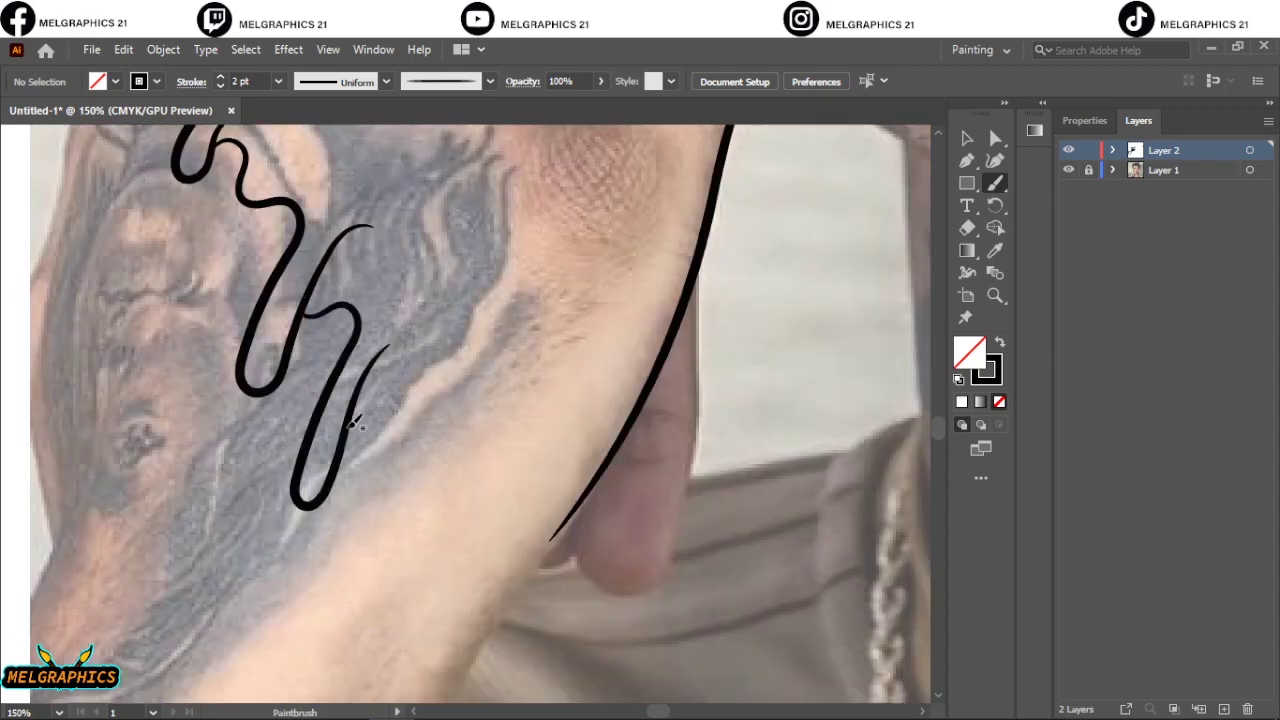
Draw the wavy tattoo lines down the hand, finishing with a short curl
left_click_drag(352, 424, 488, 392)
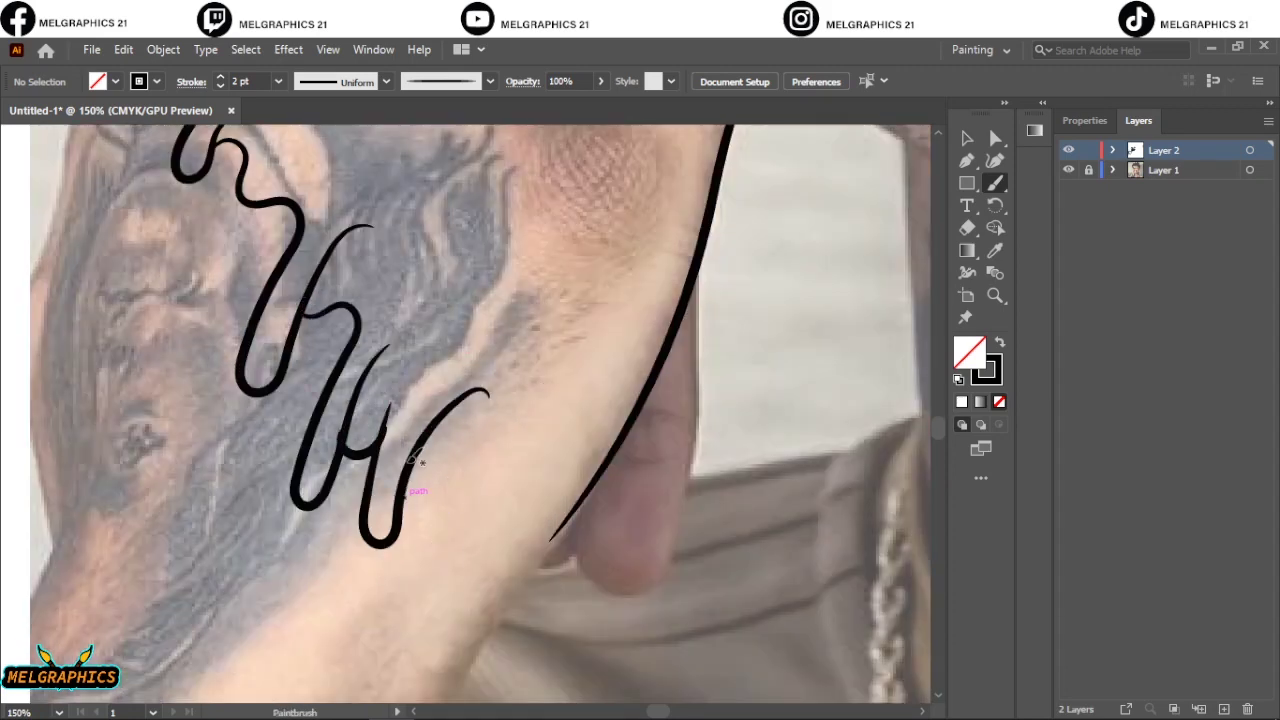
left_click_drag(437, 427, 470, 462)
scroll(470, 462, "up", 1)
scroll(600, 420, "up", 3)
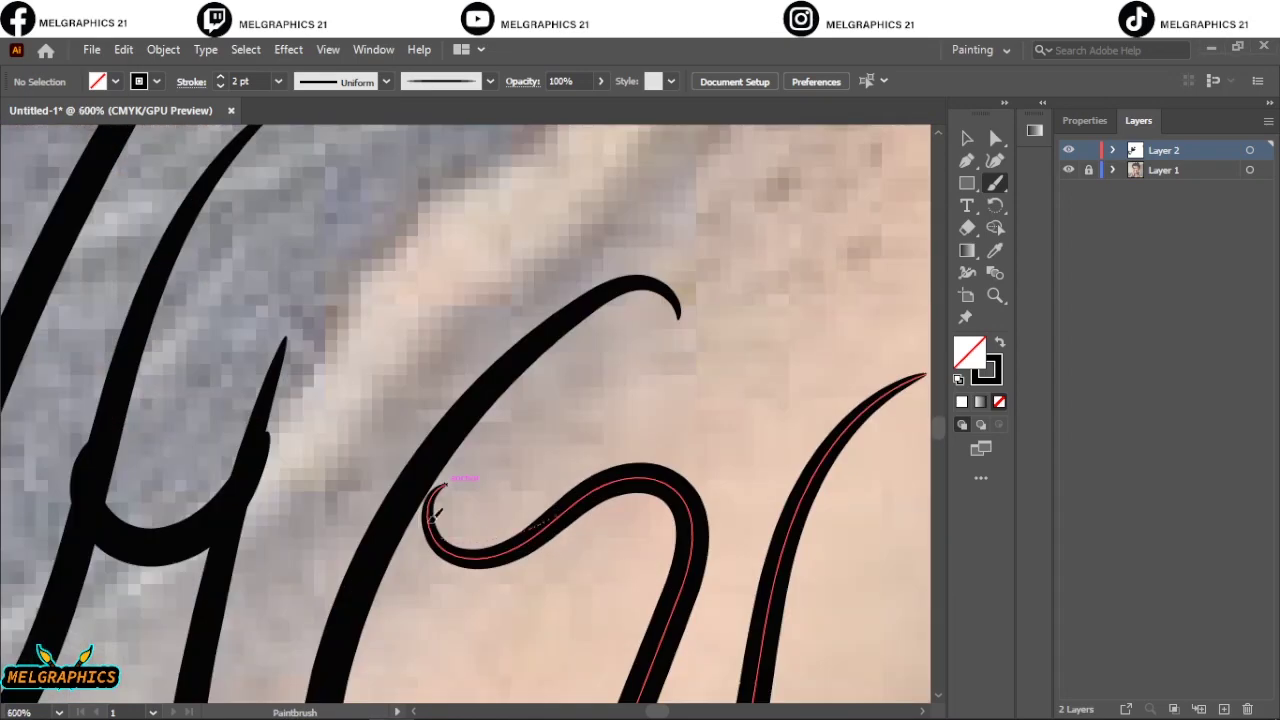
scroll(653, 406, "up", 2)
scroll(653, 406, "down", 2)
left_click_drag(580, 392, 515, 390)
Check the line art without the photo, then draw the chin outline, undoing a stray neck stroke
key("ctrl+0")
left_click(1068, 170)
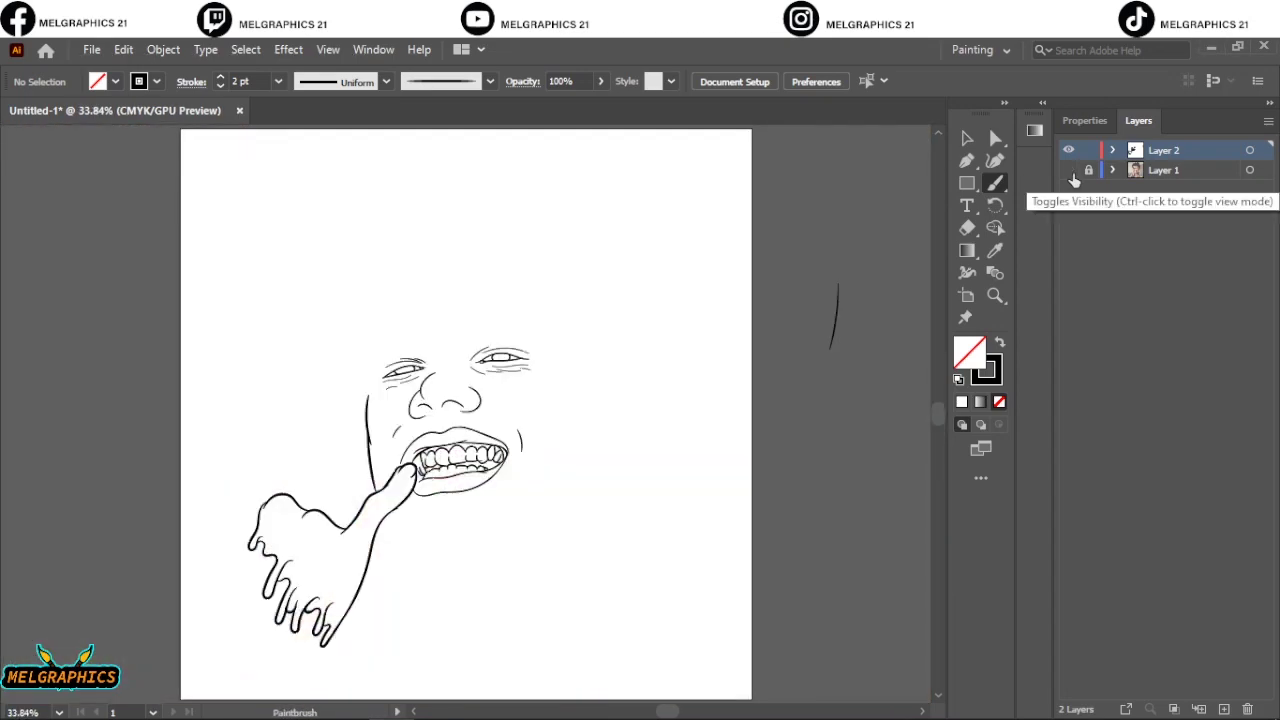
left_click(1068, 170)
key("ctrl+1")
left_click_drag(240, 295, 415, 393)
left_click_drag(318, 355, 340, 655)
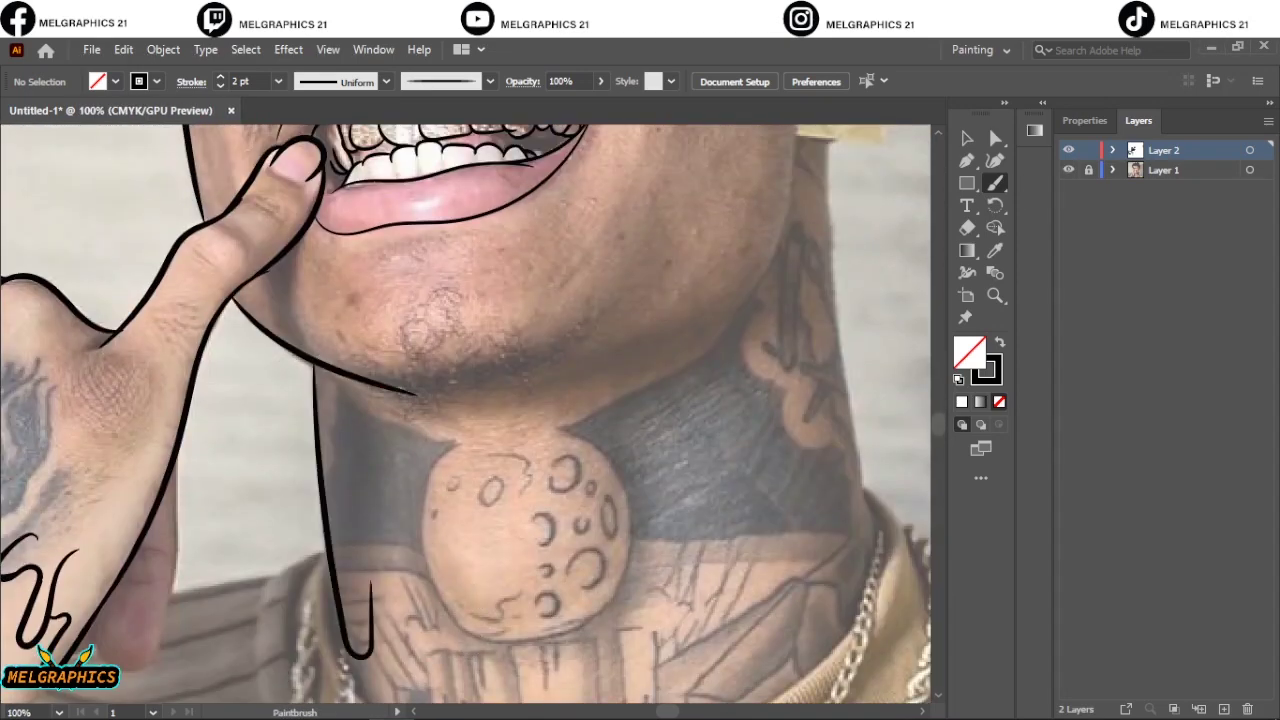
key("ctrl+plus")
key("ctrl+z")
Draw the left neck side and a wavy drip line across the lower neck
mouse_move(250, 135)
left_mouse_down()
mouse_move(305, 537)
mouse_move(548, 465)
left_mouse_up()
left_click_drag(655, 445, 410, 445)
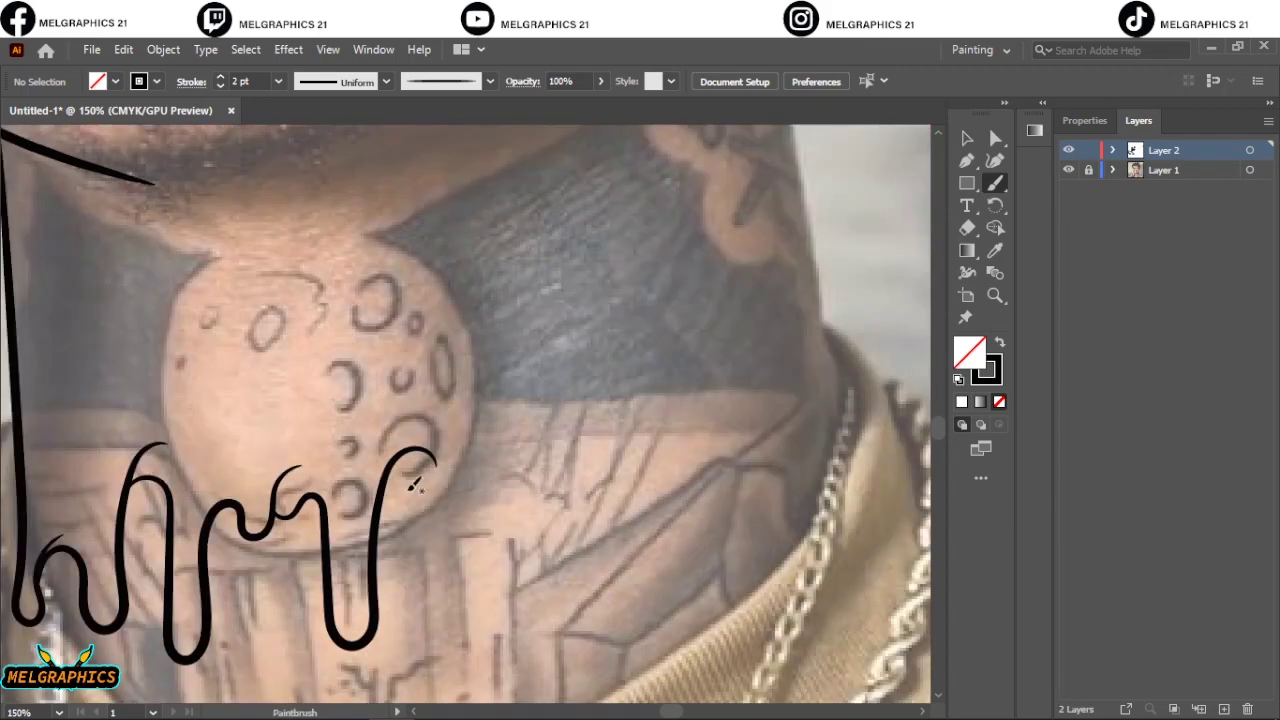
left_click_drag(420, 535, 678, 507)
key("ctrl+z")
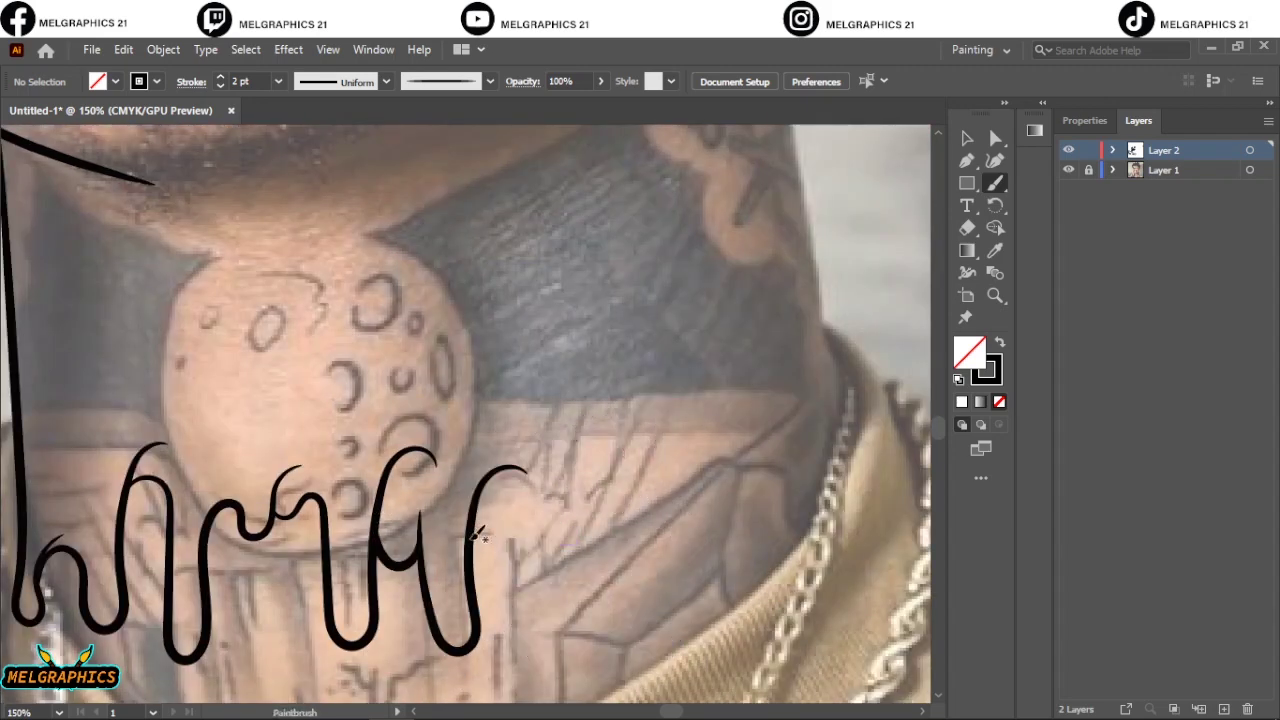
left_click_drag(528, 470, 790, 600)
key("ctrl+0")
key("ctrl+1")
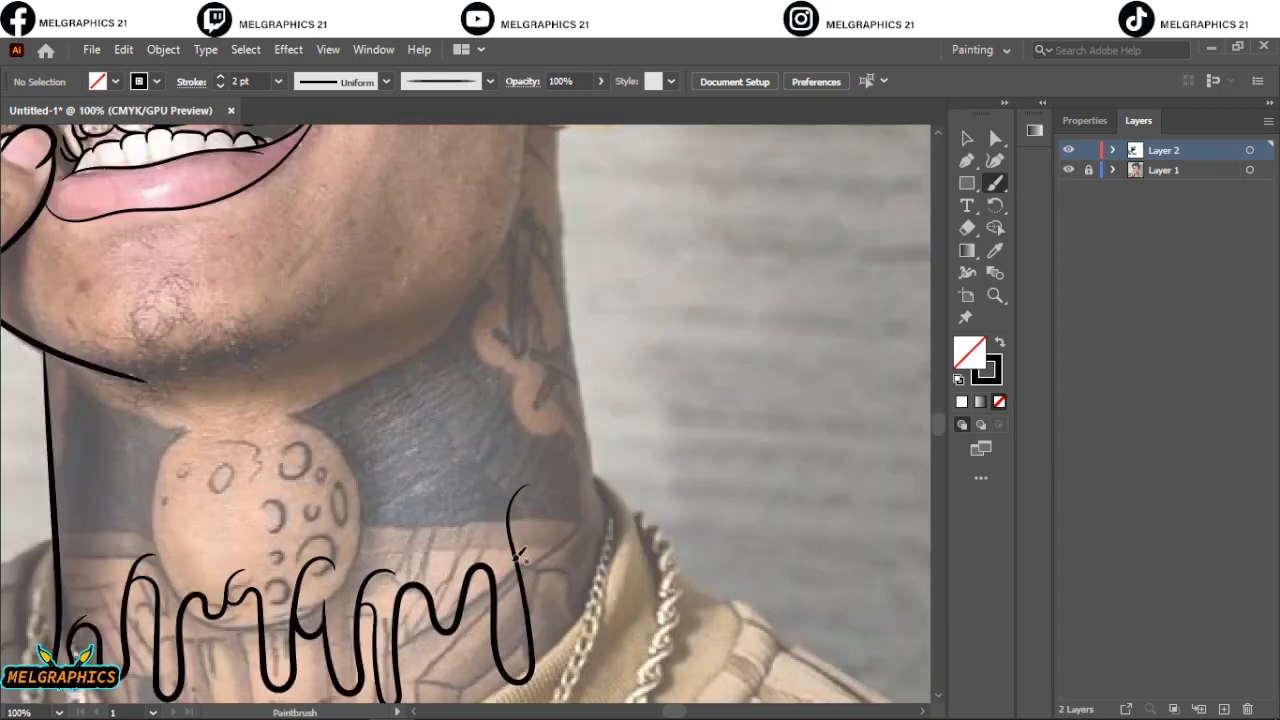
left_click_drag(515, 490, 578, 532)
Draw the right side of the neck and check the line art with the photo hidden
key("ctrl+plus")
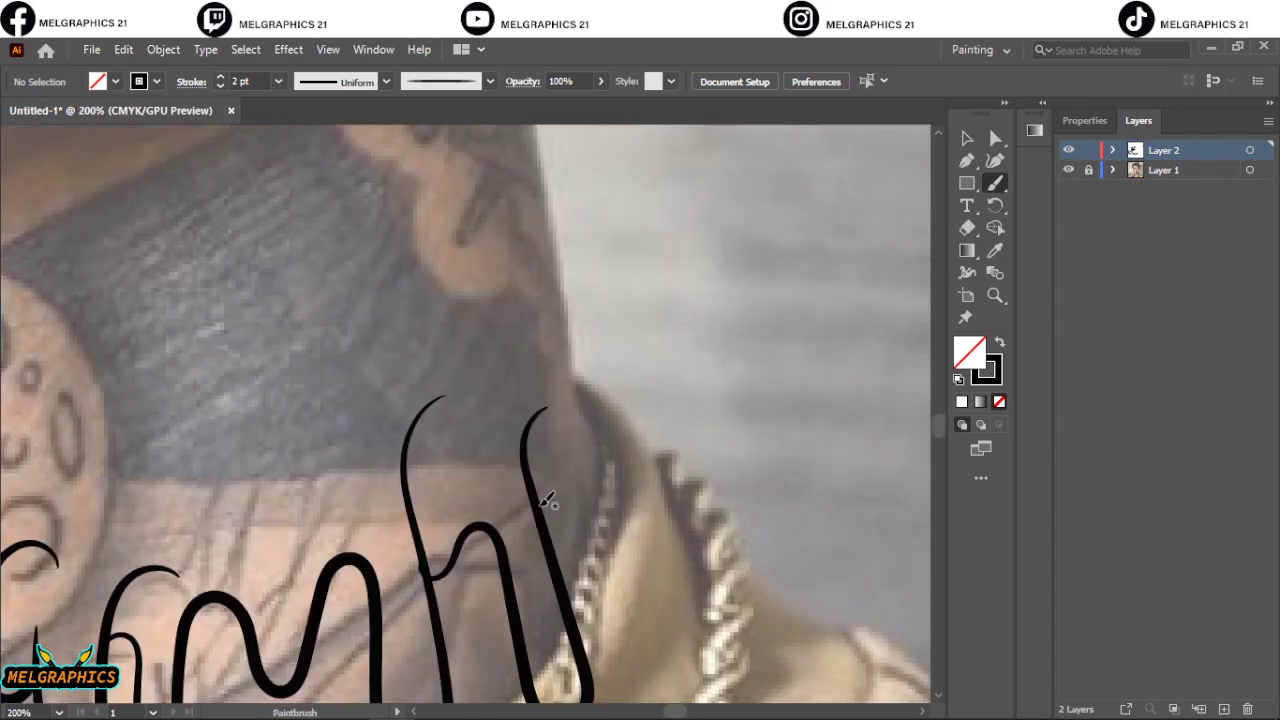
key("ctrl+0")
key("ctrl+1")
left_click_drag(625, 640, 597, 325)
key("ctrl+0")
left_click(1068, 170)
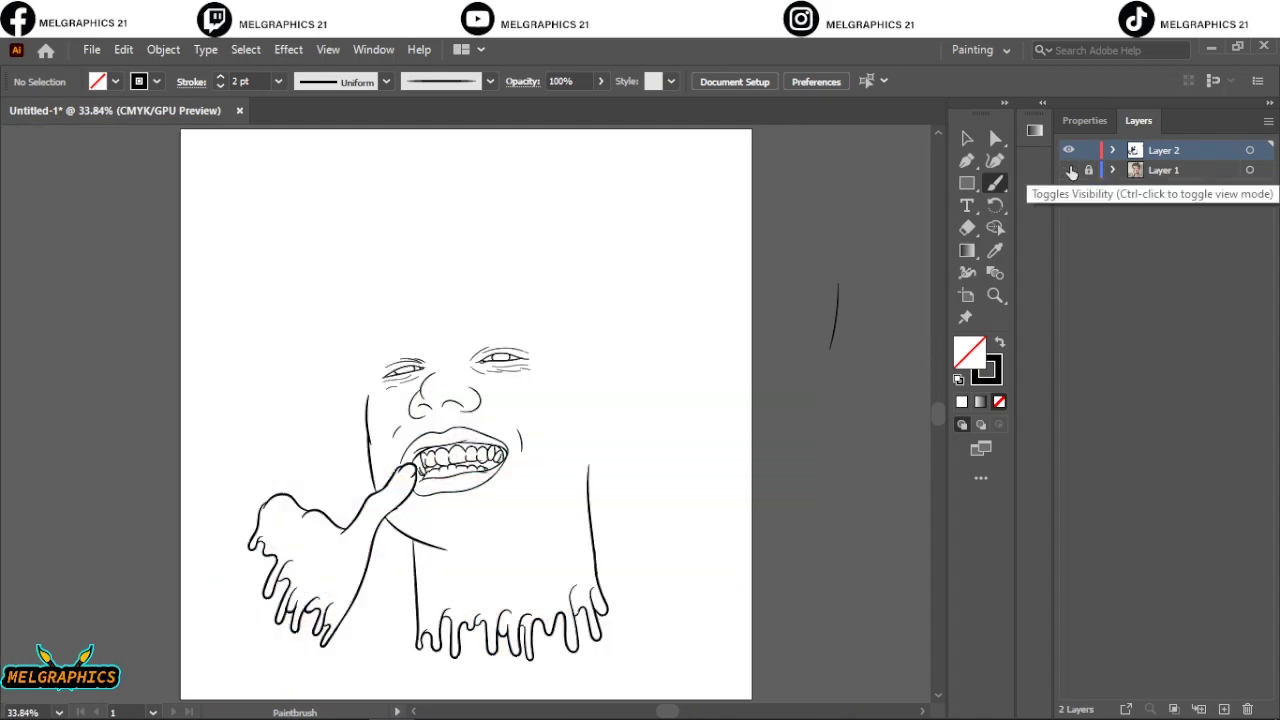
left_click(1068, 170)
scroll(378, 440, "up", 5)
Add a row of tapering drip strokes hanging below the neck line
left_click_drag(380, 392, 442, 468)
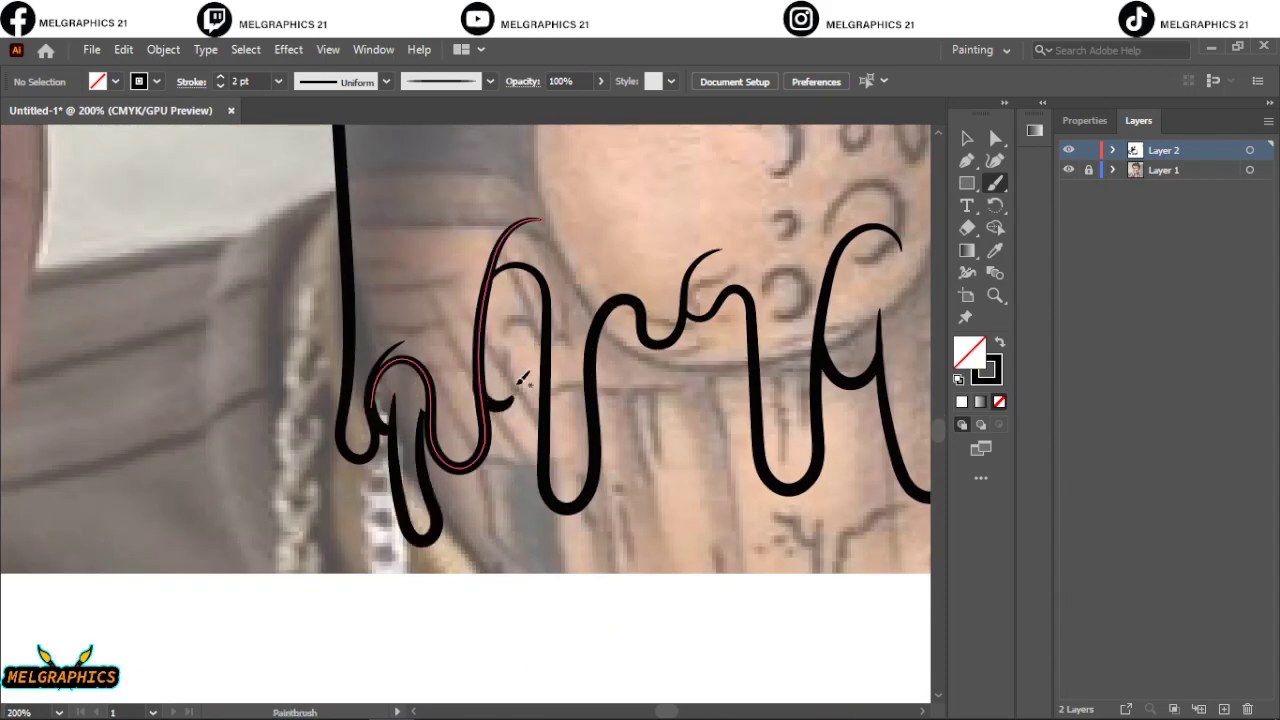
left_click_drag(520, 372, 545, 390)
left_click_drag(666, 428, 686, 415)
scroll(500, 486, "right", 5)
mouse_move(488, 418)
left_mouse_down()
mouse_move(540, 420)
mouse_move(645, 470)
left_mouse_up()
scroll(397, 408, "right", 4)
left_click_drag(432, 400, 478, 578)
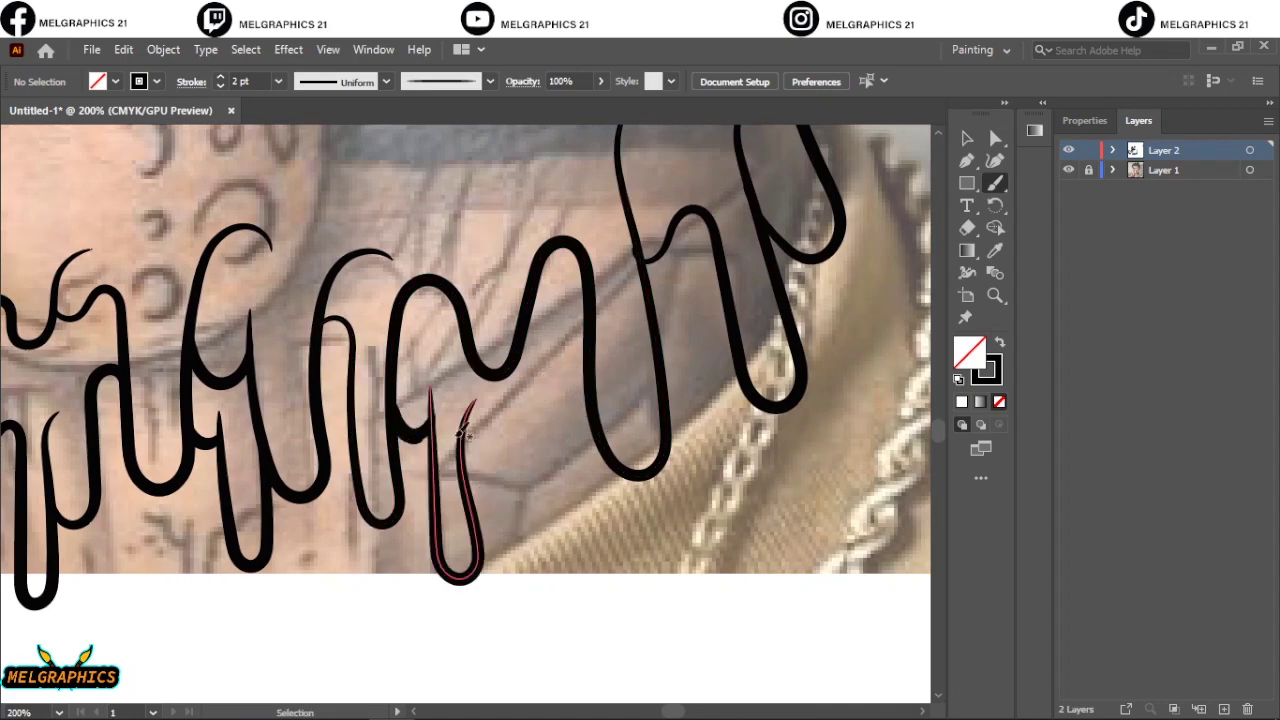
left_click_drag(508, 392, 558, 650)
scroll(563, 388, "right", 2)
scroll(563, 388, "up", 1)
left_click_drag(563, 388, 610, 570)
Trace the outline of the square earring with the Paintbrush
key("ctrl+0")
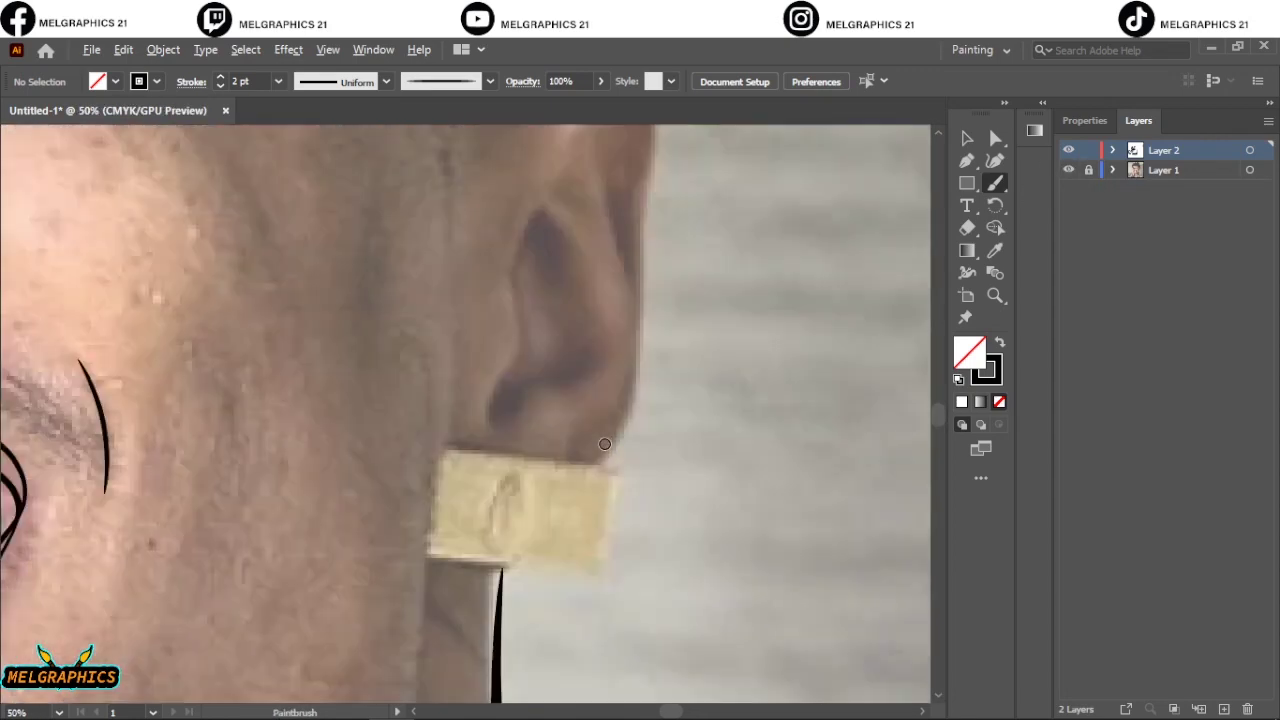
scroll(470, 570, "up", 5)
scroll(452, 585, "down", 2)
scroll(452, 585, "up", 3)
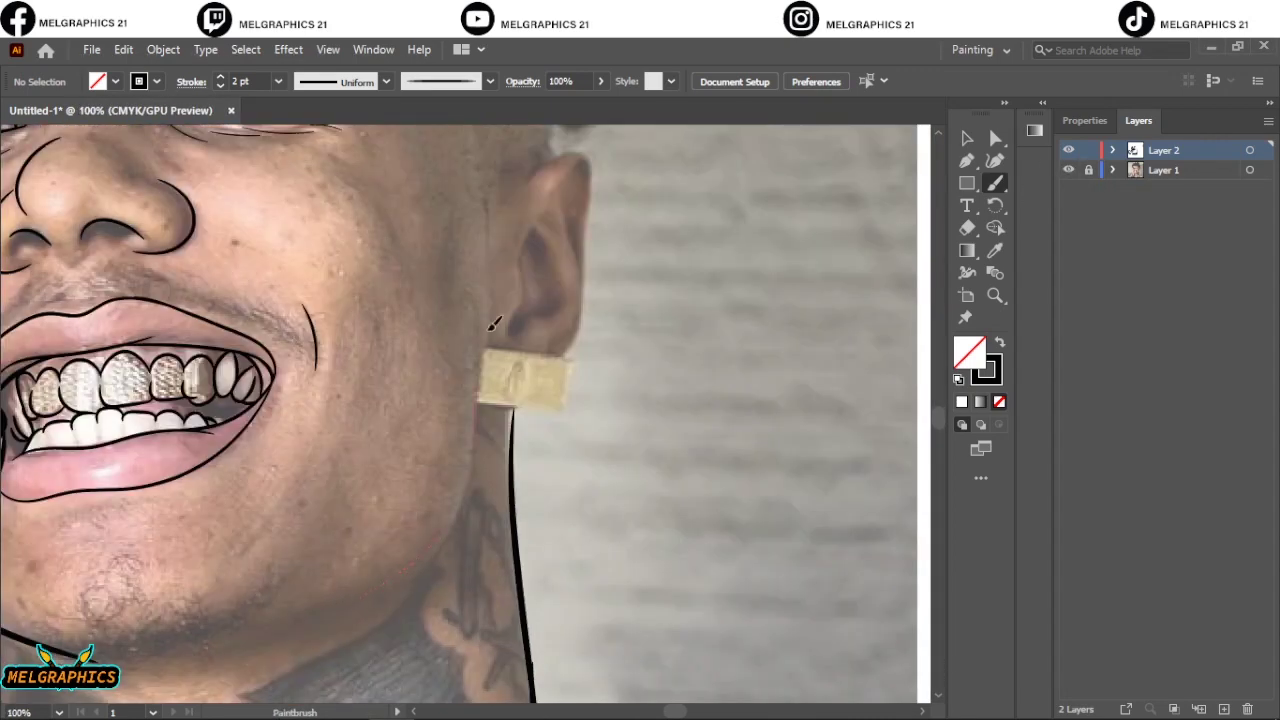
scroll(465, 503, "up", 2)
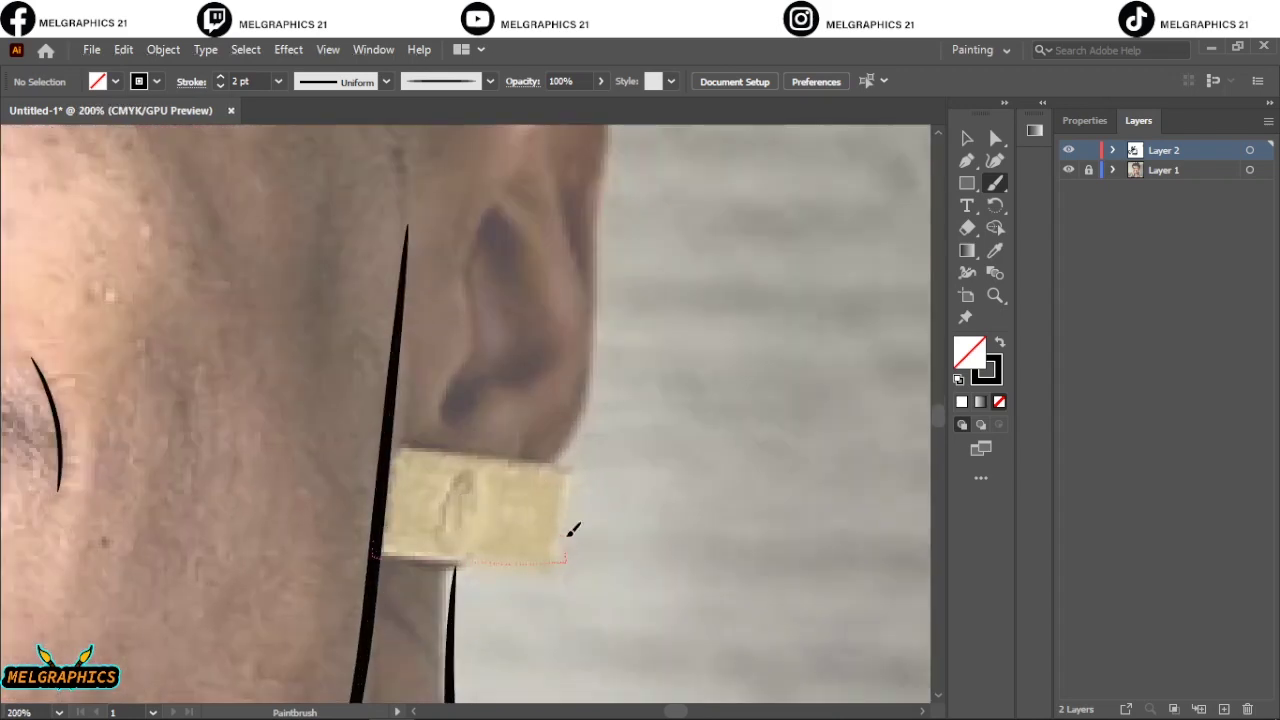
mouse_move(572, 530)
left_mouse_down()
mouse_move(538, 455)
mouse_move(386, 434)
left_mouse_up()
Draw the ear's curved top and its inner curves with 1 pt strokes
scroll(620, 463, "down", 2)
scroll(560, 330, "up", 2)
mouse_move(495, 333)
left_mouse_down()
mouse_move(558, 292)
mouse_move(564, 578)
left_mouse_up()
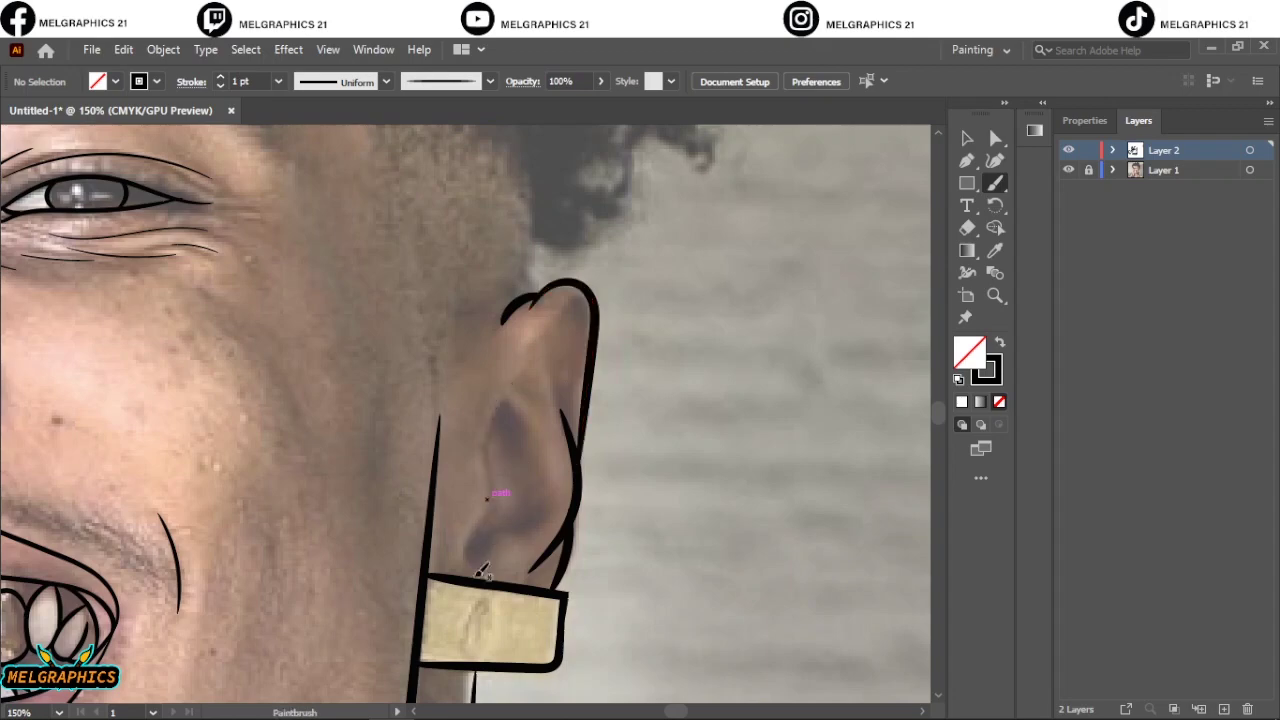
mouse_move(483, 572)
left_mouse_down()
mouse_move(514, 420)
mouse_move(560, 330)
left_mouse_up()
key("ctrl+0")
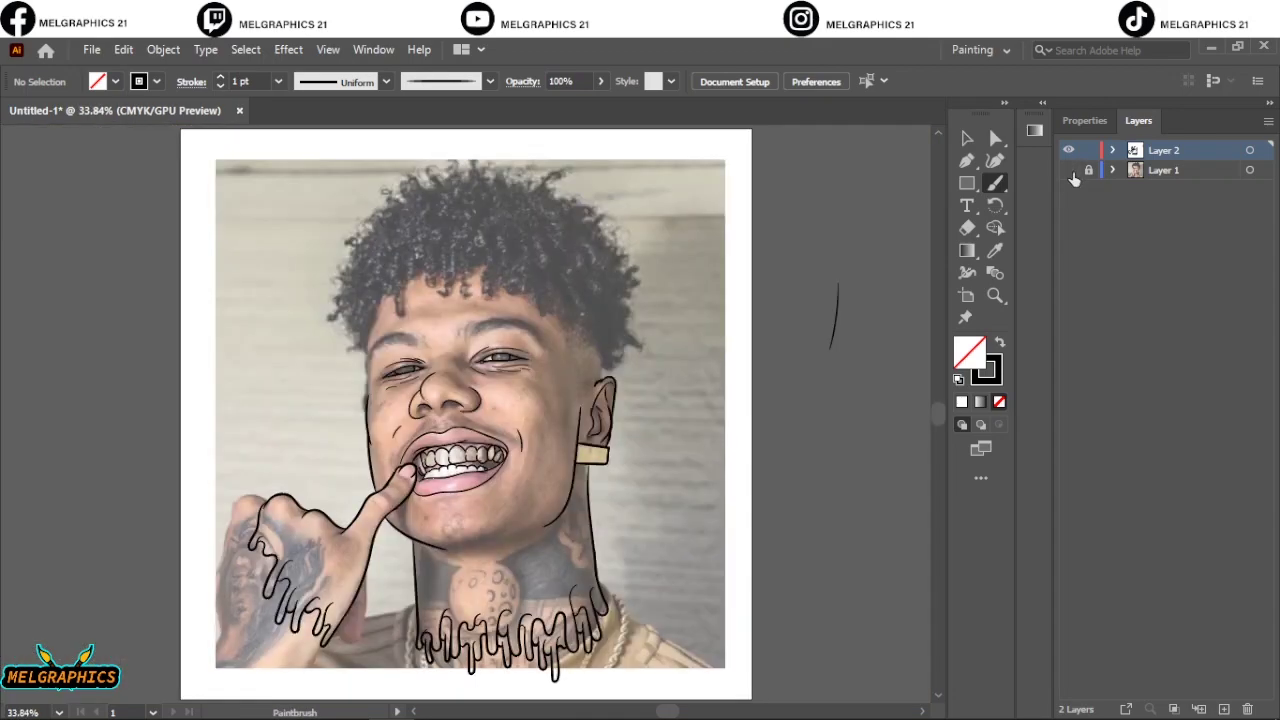
scroll(518, 371, "up", 3)
Trace the moon tattoo's craters and small crater marks with 2 pt strokes
scroll(540, 420, "up", 2)
scroll(540, 450, "down", 1)
scroll(566, 524, "up", 4)
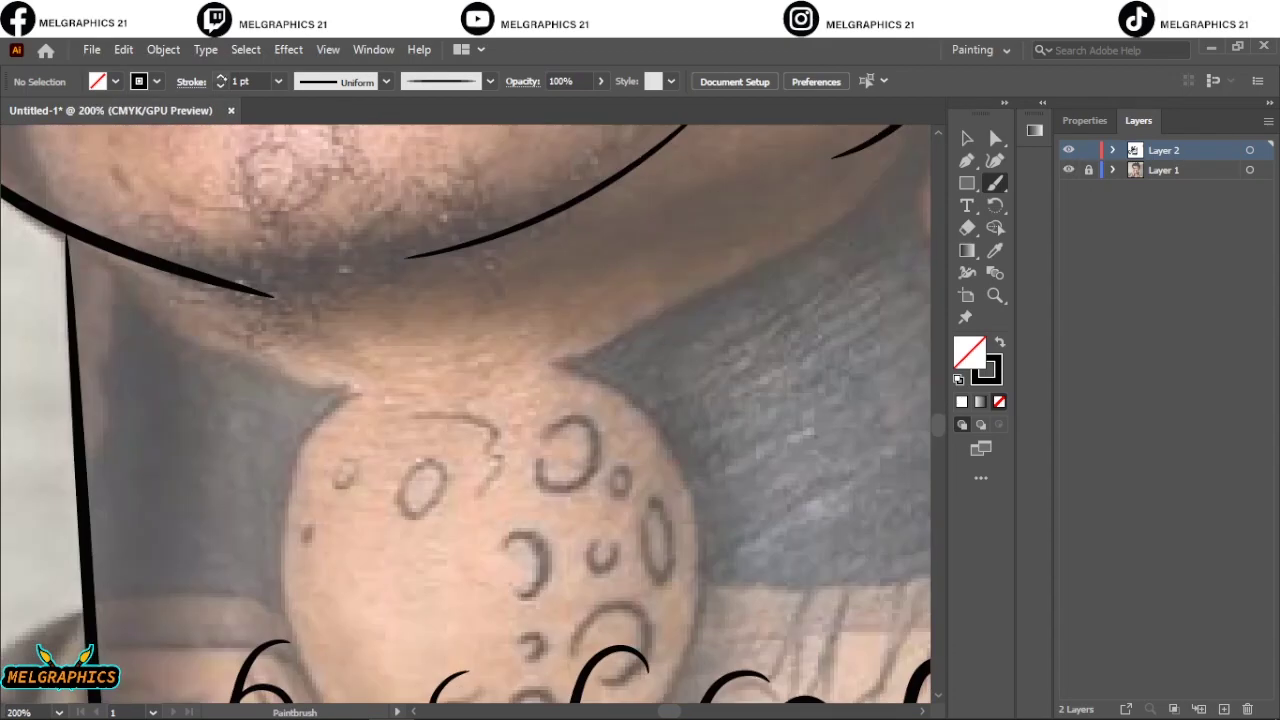
left_click_drag(560, 425, 600, 495)
left_click_drag(432, 420, 480, 495)
left_click_drag(450, 465, 400, 522)
left_click_drag(358, 462, 335, 490)
left_click_drag(525, 540, 540, 585)
left_click_drag(585, 545, 618, 545)
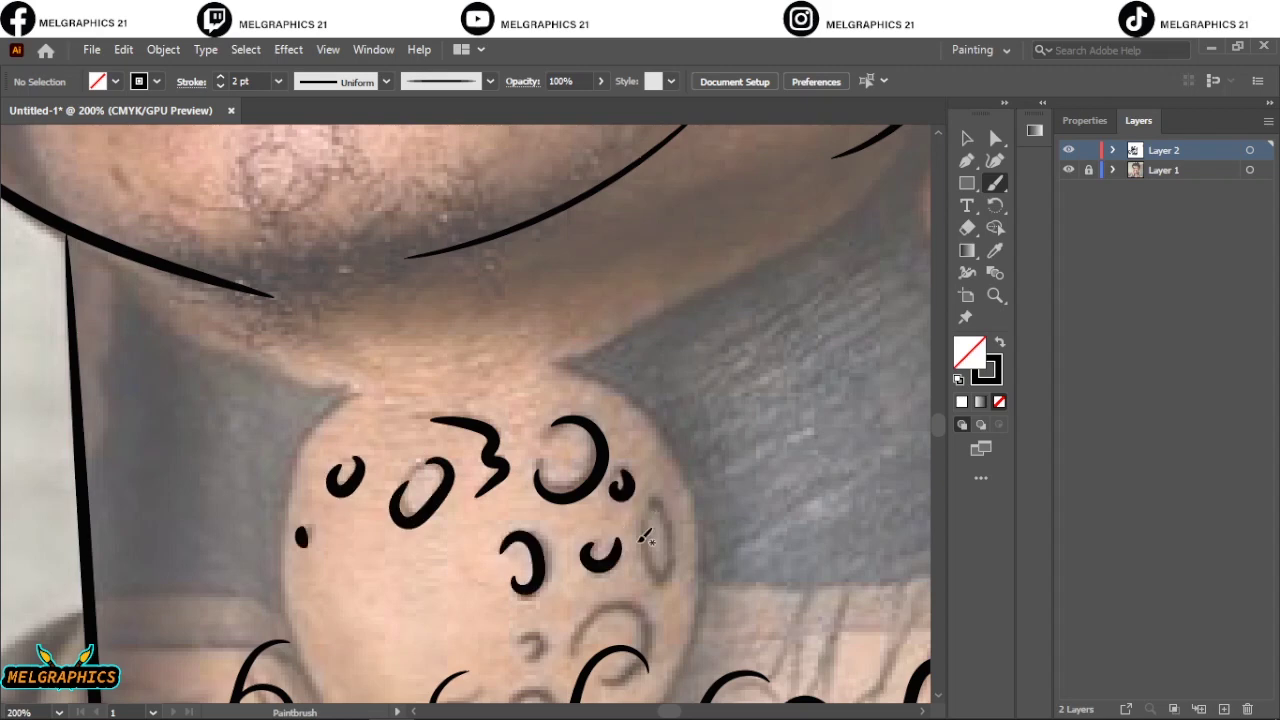
scroll(645, 538, "down", 3)
left_click_drag(645, 395, 660, 430)
left_click_drag(525, 525, 545, 630)
Trace the side-neck tattoo's long loop, inner parts and lower loop at 2 pt
key("ctrl+0")
scroll(469, 470, "up", 4)
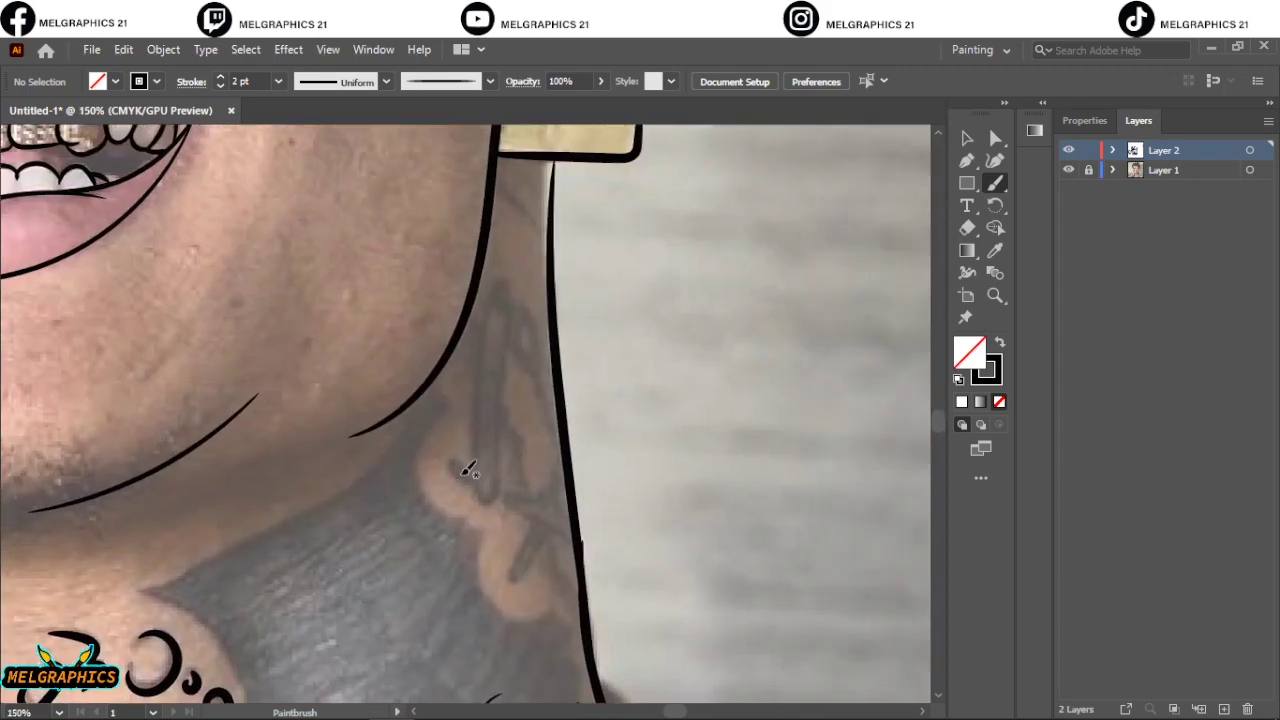
scroll(469, 470, "up", 1)
left_click_drag(486, 263, 440, 478)
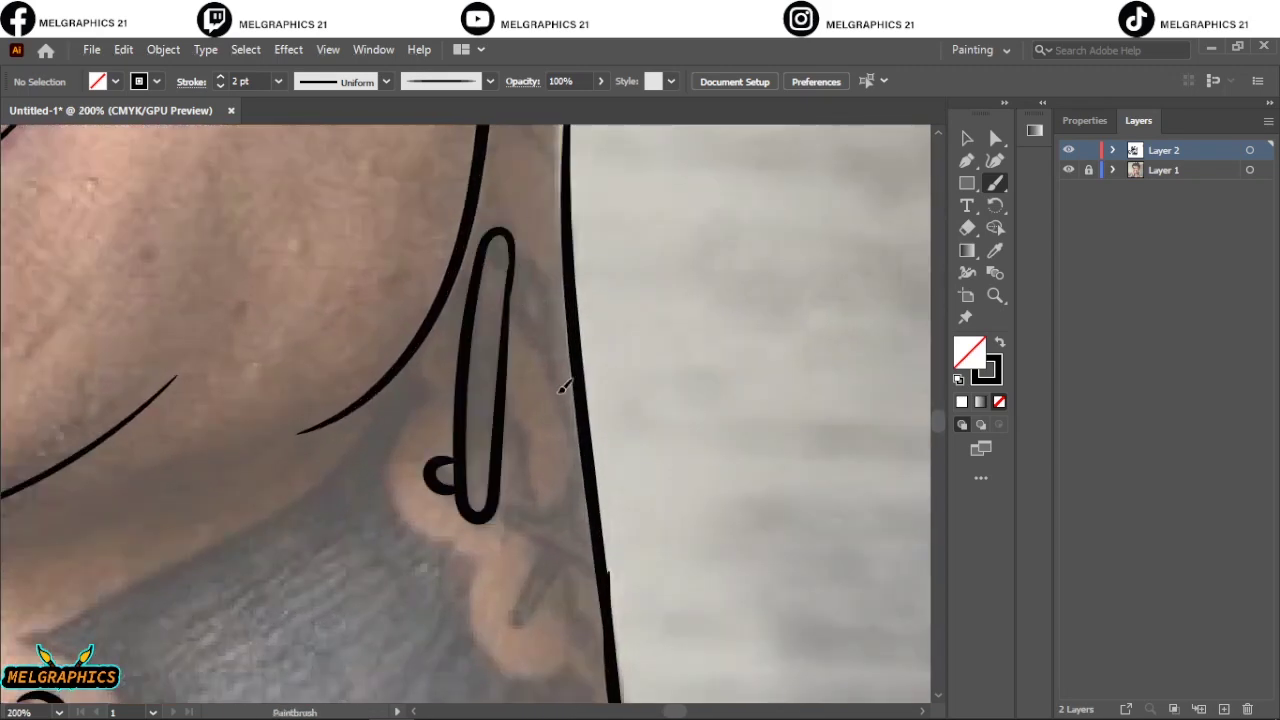
left_click_drag(562, 388, 520, 265)
left_click_drag(590, 450, 505, 515)
left_click_drag(580, 480, 560, 530)
left_click_drag(508, 420, 522, 495)
left_click_drag(575, 535, 510, 625)
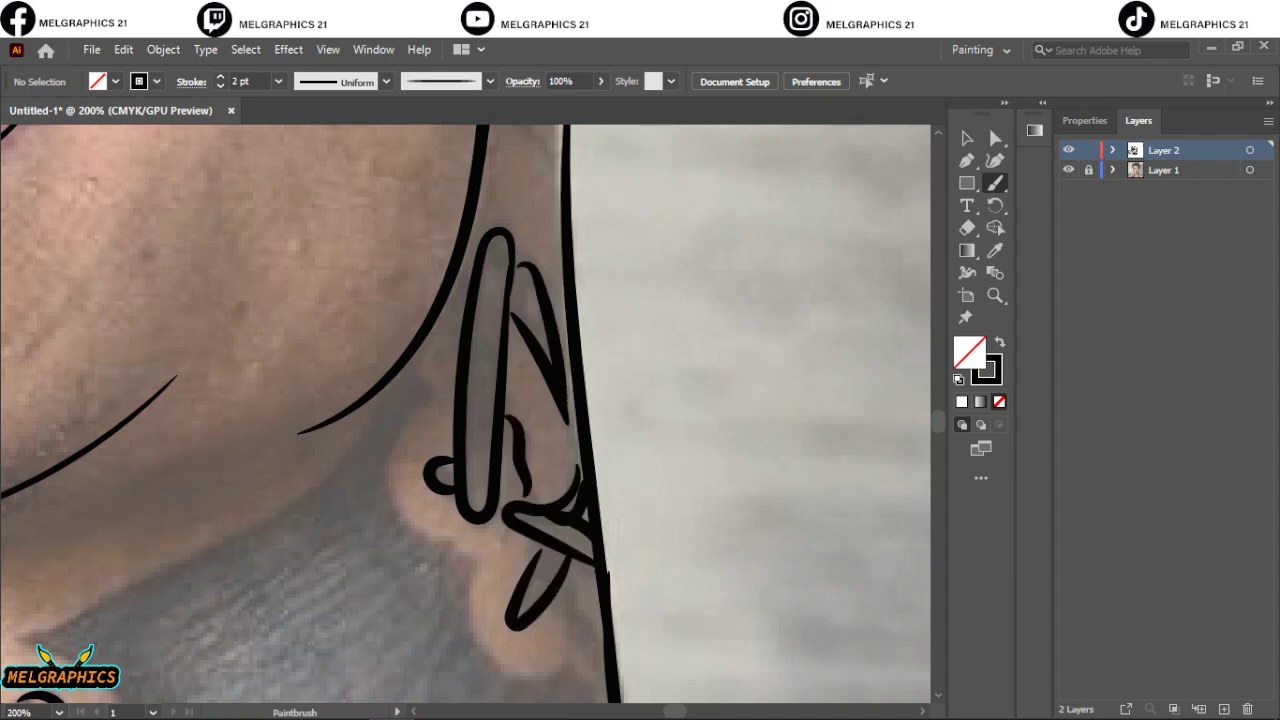
Add 1 pt detail lines in the drips and trace the moon's left and right edges
key("ctrl+0")
scroll(548, 482, "up", 4)
left_click_drag(535, 471, 555, 405)
left_click_drag(490, 471, 540, 410)
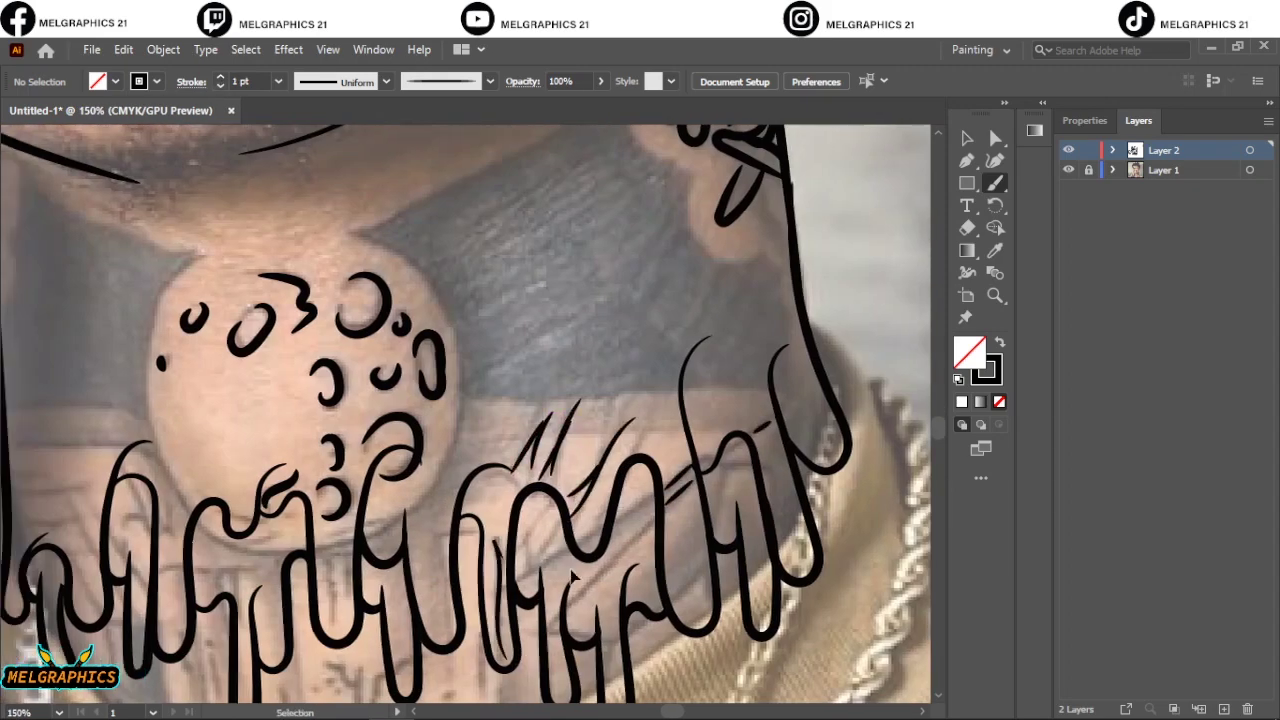
scroll(757, 418, "left", 5)
scroll(757, 418, "down", 2)
left_click_drag(512, 170, 489, 478)
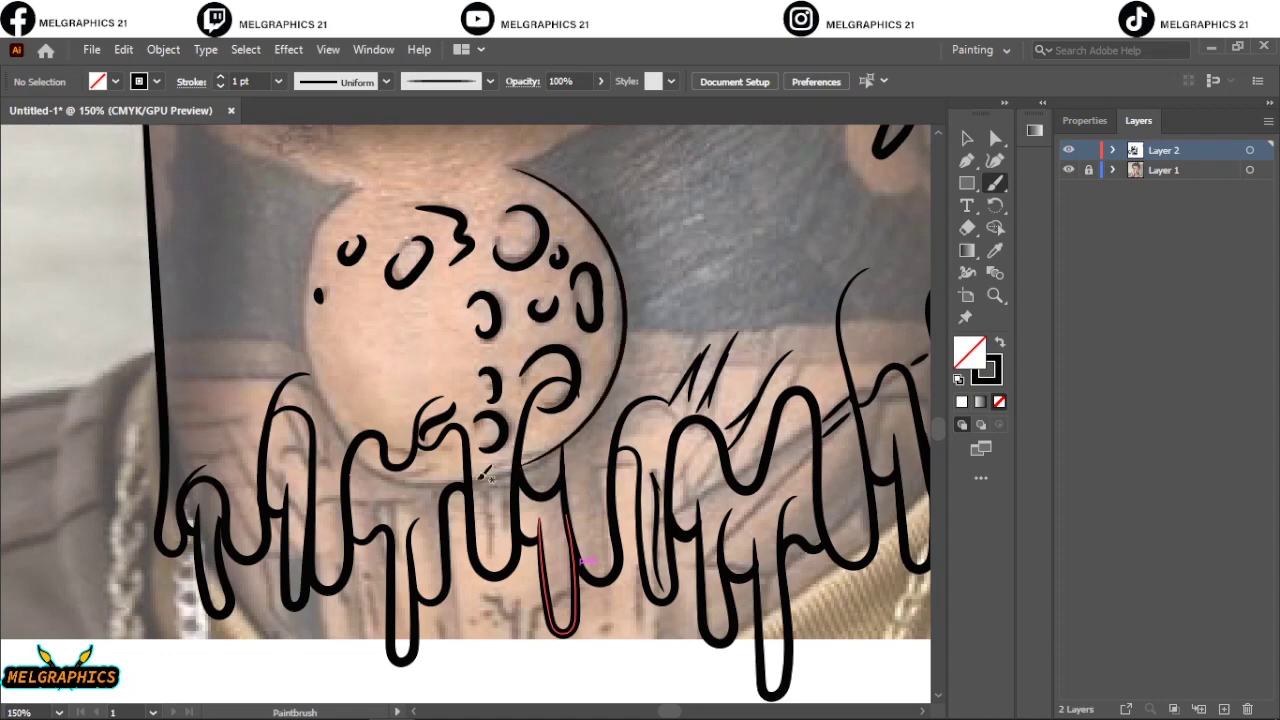
left_click_drag(340, 192, 352, 438)
left_click_drag(230, 416, 240, 530)
left_click_drag(226, 452, 176, 405)
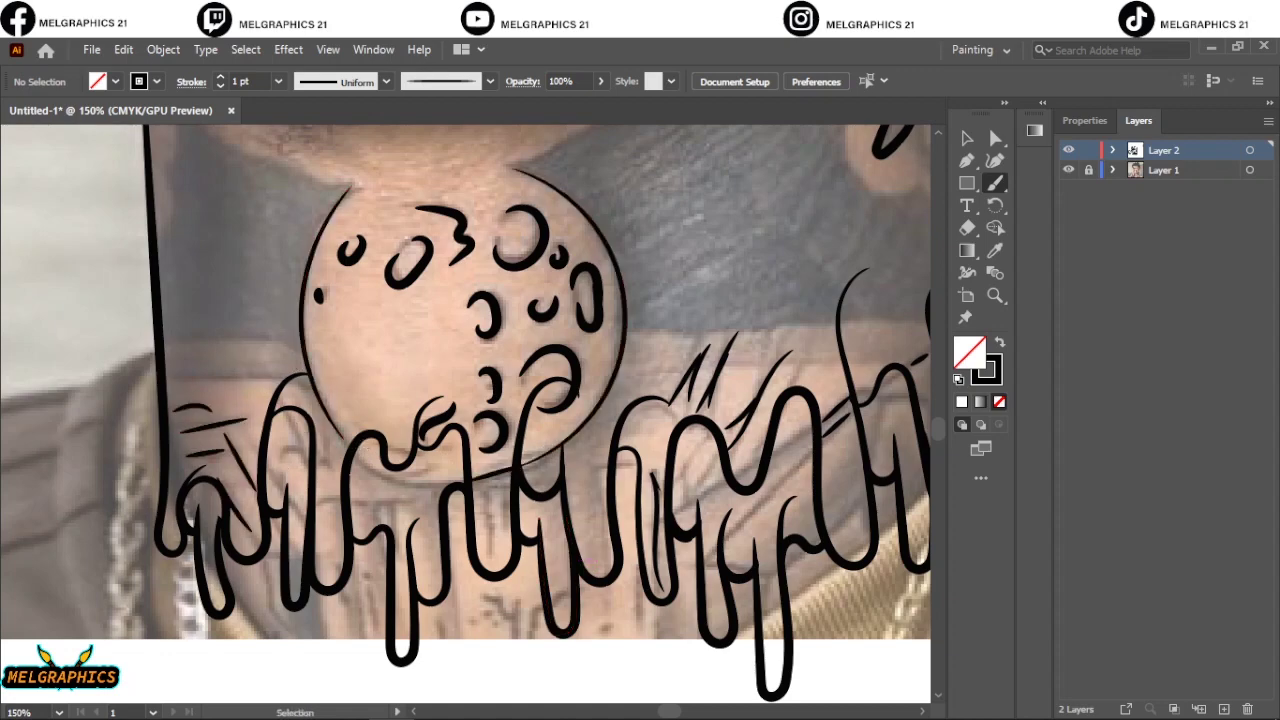
Fit the artboard and briefly hide the photo on Layer 1 to check the line art
key("ctrl+0")
left_click(1068, 170)
left_click(1068, 170)
Switch to the Pencil with black fill and no stroke, then trace the dark neck tattoo edge
scroll(553, 640, "up", 5)
key("n")
key("shift+x")
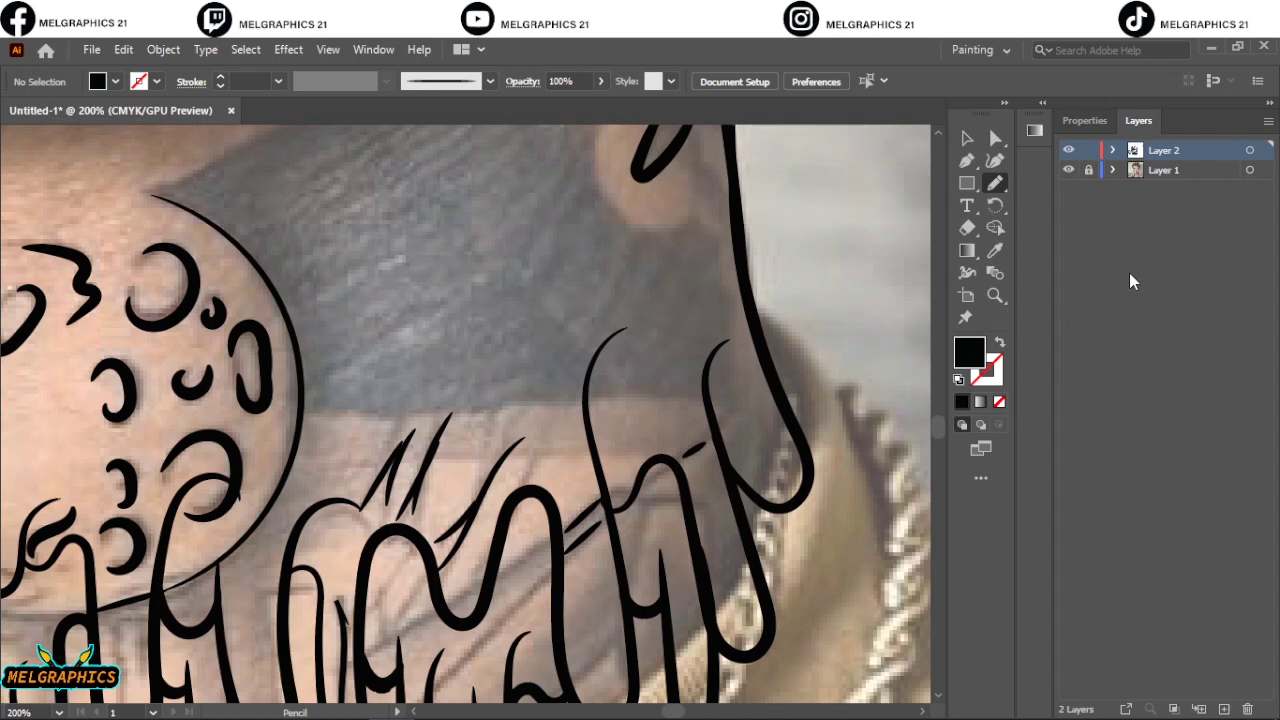
scroll(831, 350, "up", 3)
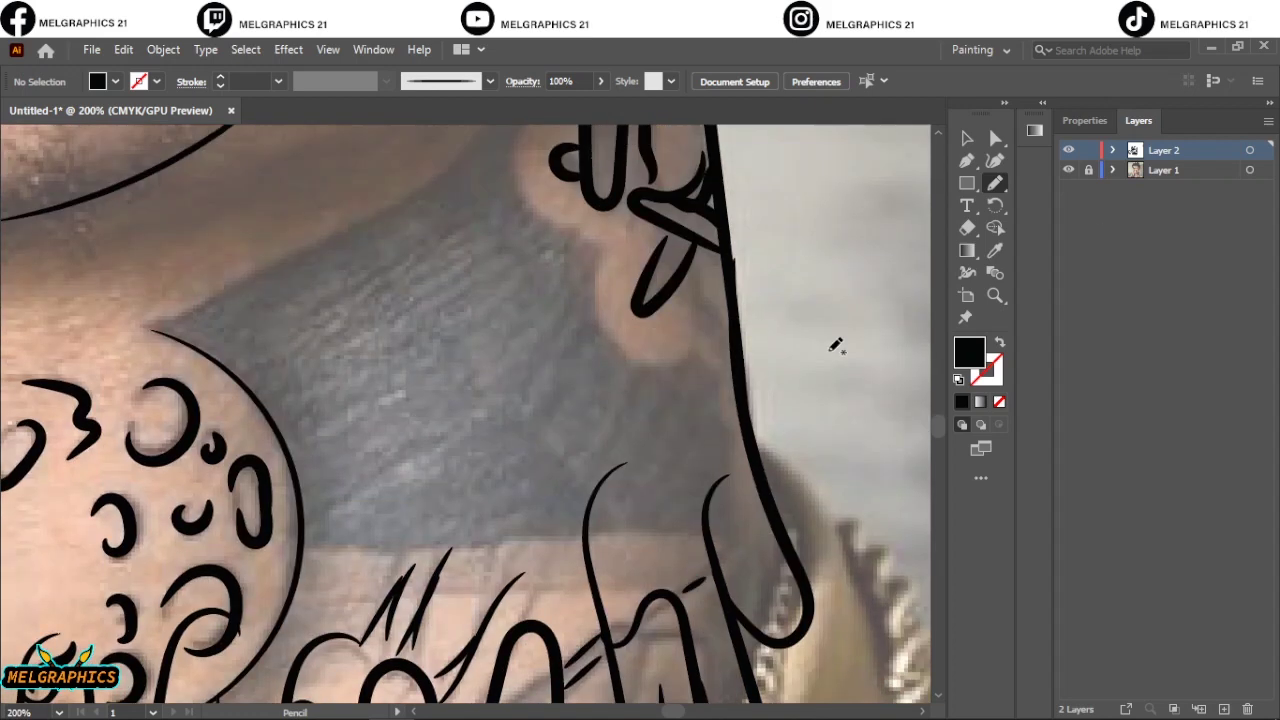
mouse_move(302, 548)
left_mouse_down()
mouse_move(258, 378)
mouse_move(575, 232)
left_mouse_up()
left_click_drag(732, 545, 734, 550)
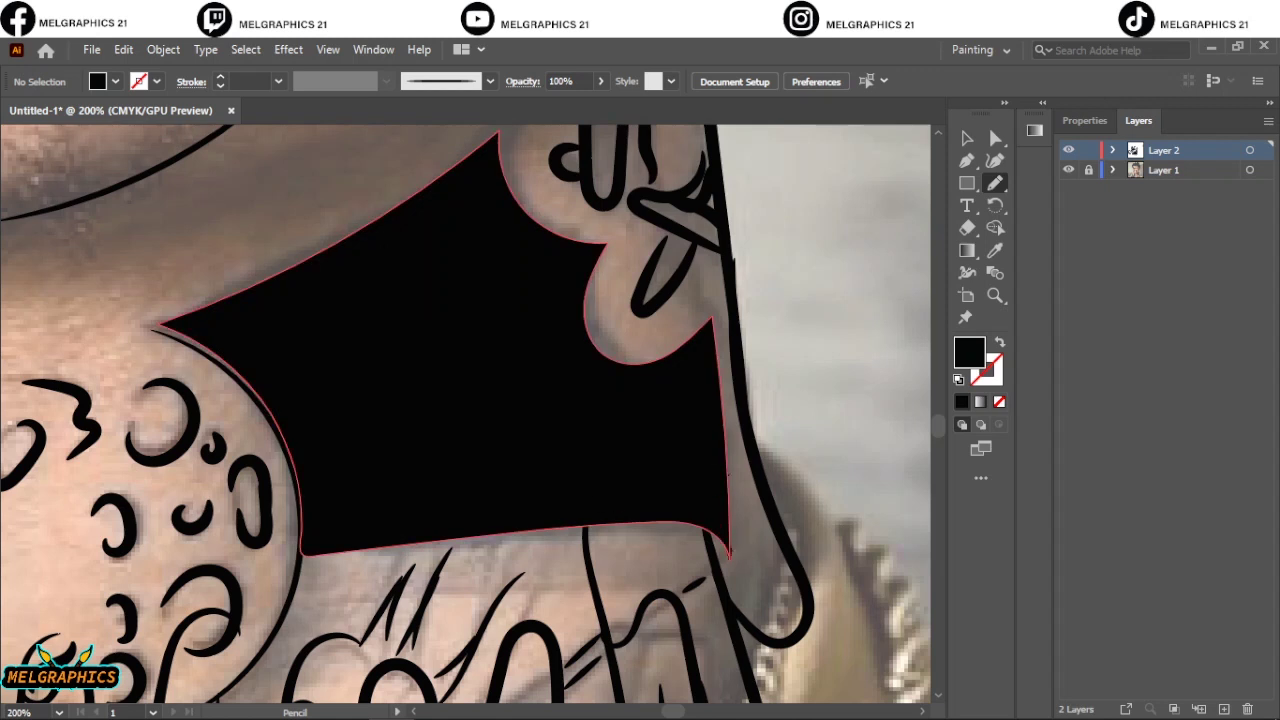
Extend and close the black neck shape along the neck under the chin
left_click_drag(732, 548, 645, 620)
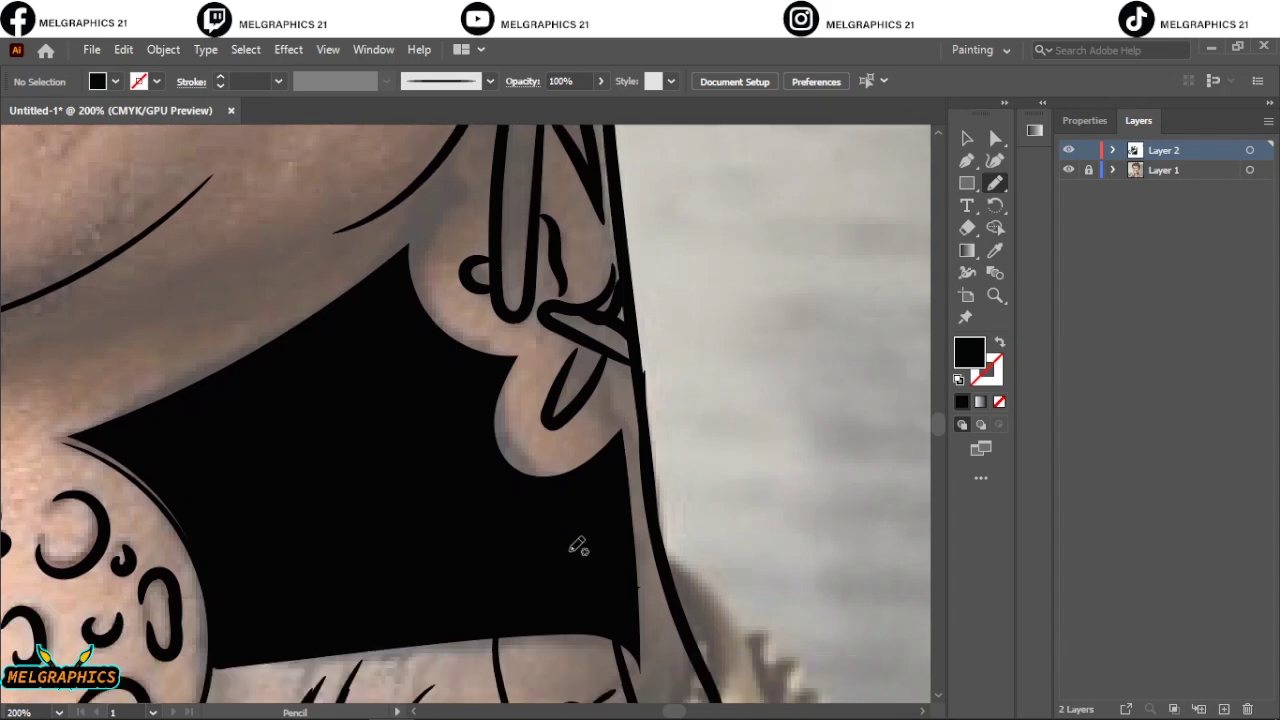
left_click_drag(517, 355, 517, 355)
scroll(690, 515, "down", 3)
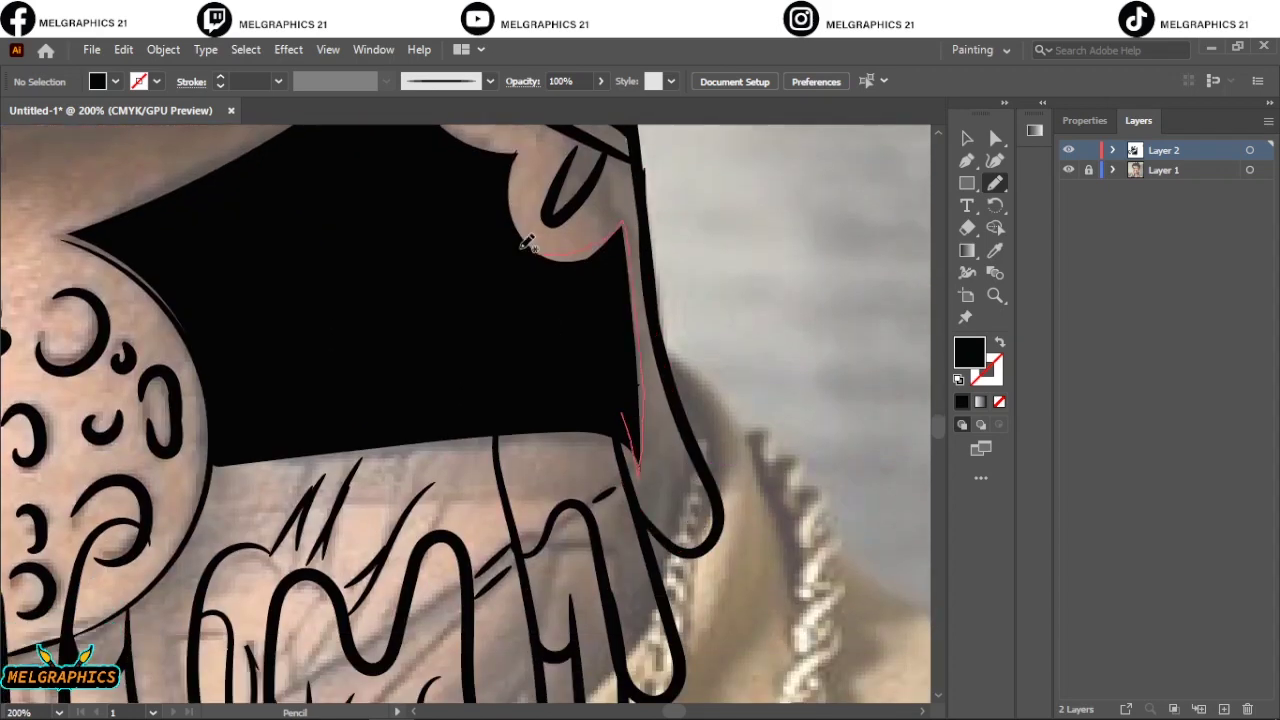
left_click_drag(527, 243, 528, 246)
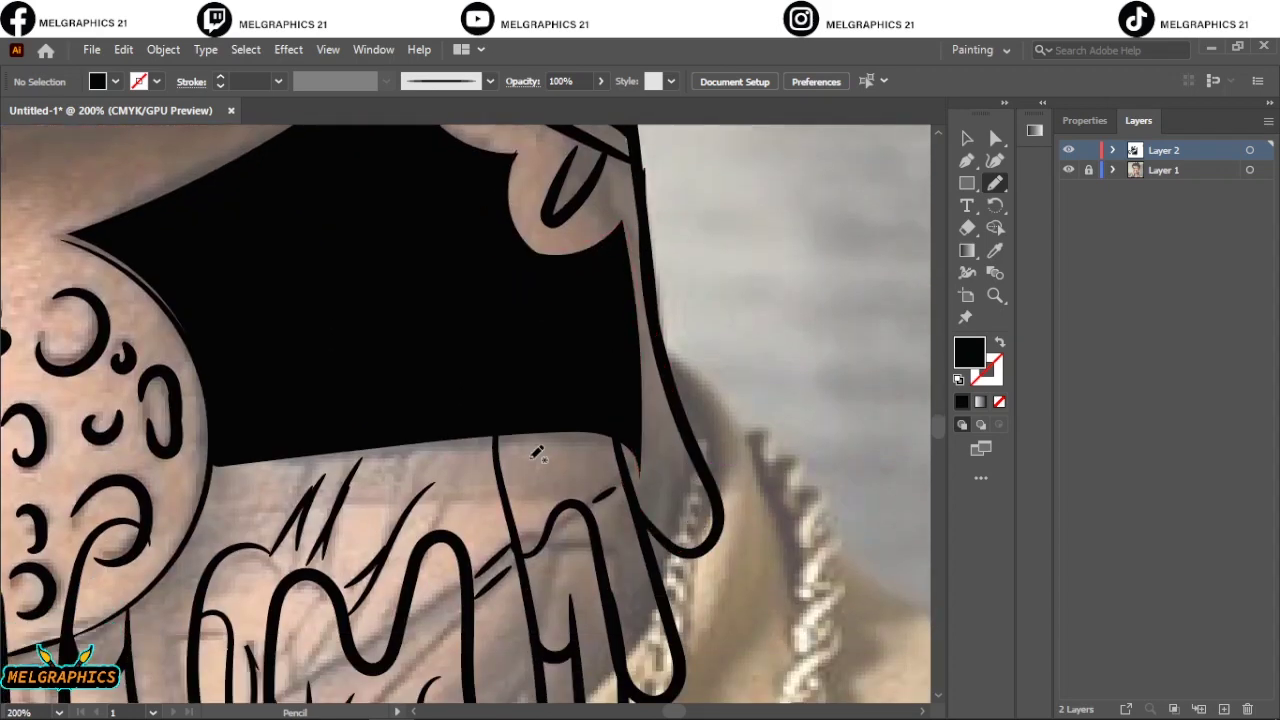
scroll(697, 690, "up", 2)
left_click_drag(471, 449, 608, 177)
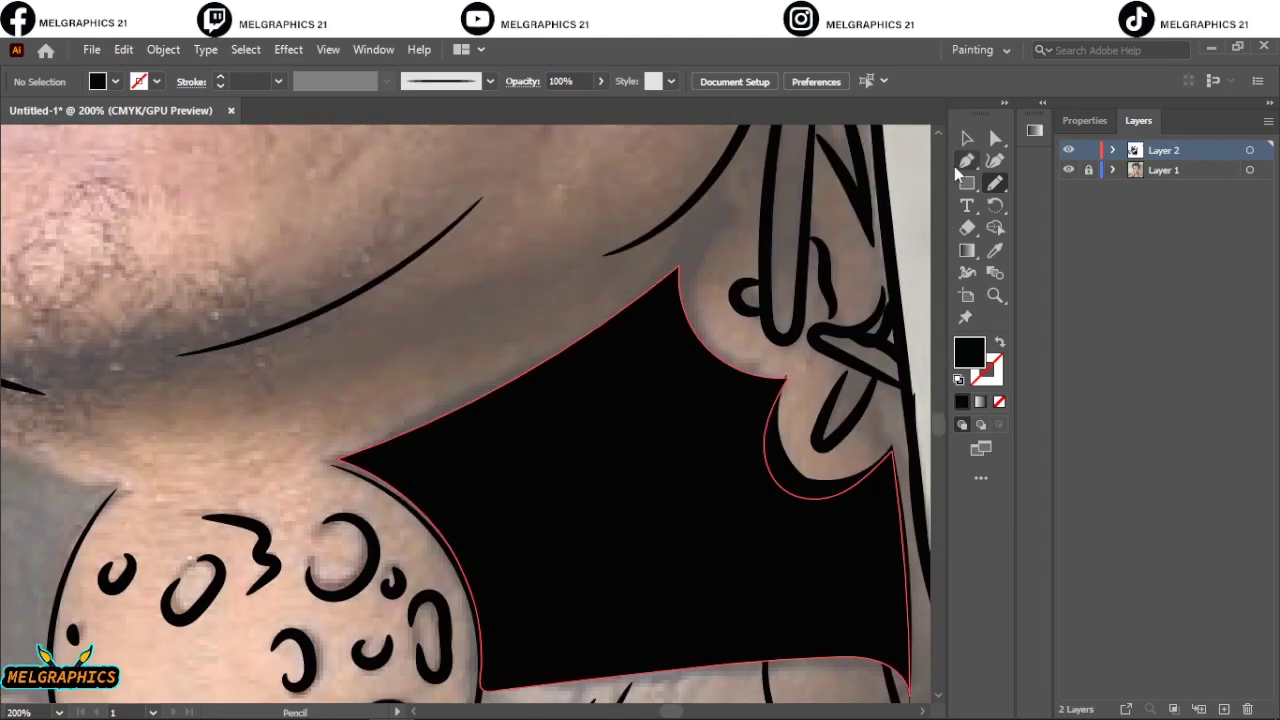
scroll(778, 437, "up", 2)
left_click_drag(778, 437, 617, 307)
left_click_drag(474, 583, 476, 585)
key("ctrl+0")
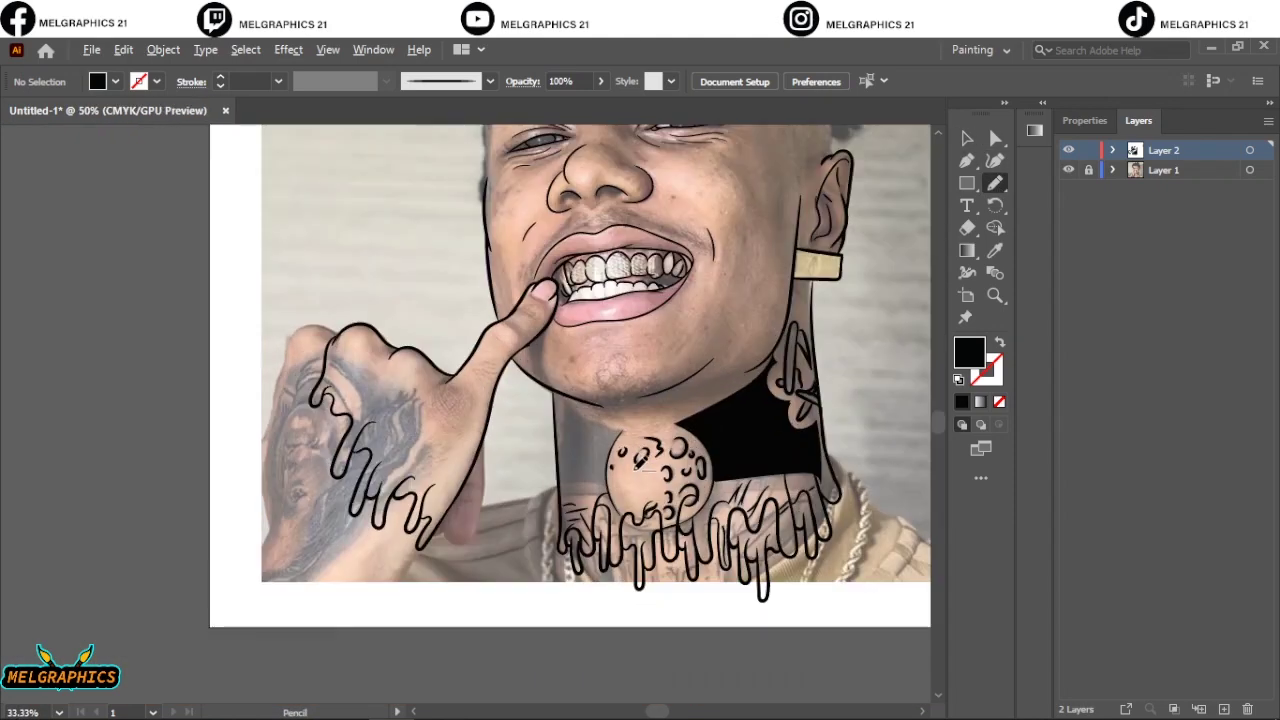
scroll(715, 415, "up", 4)
Select the black neck shape and apply a linear gradient fill
key("v")
left_click(715, 415)
left_click(1100, 121)
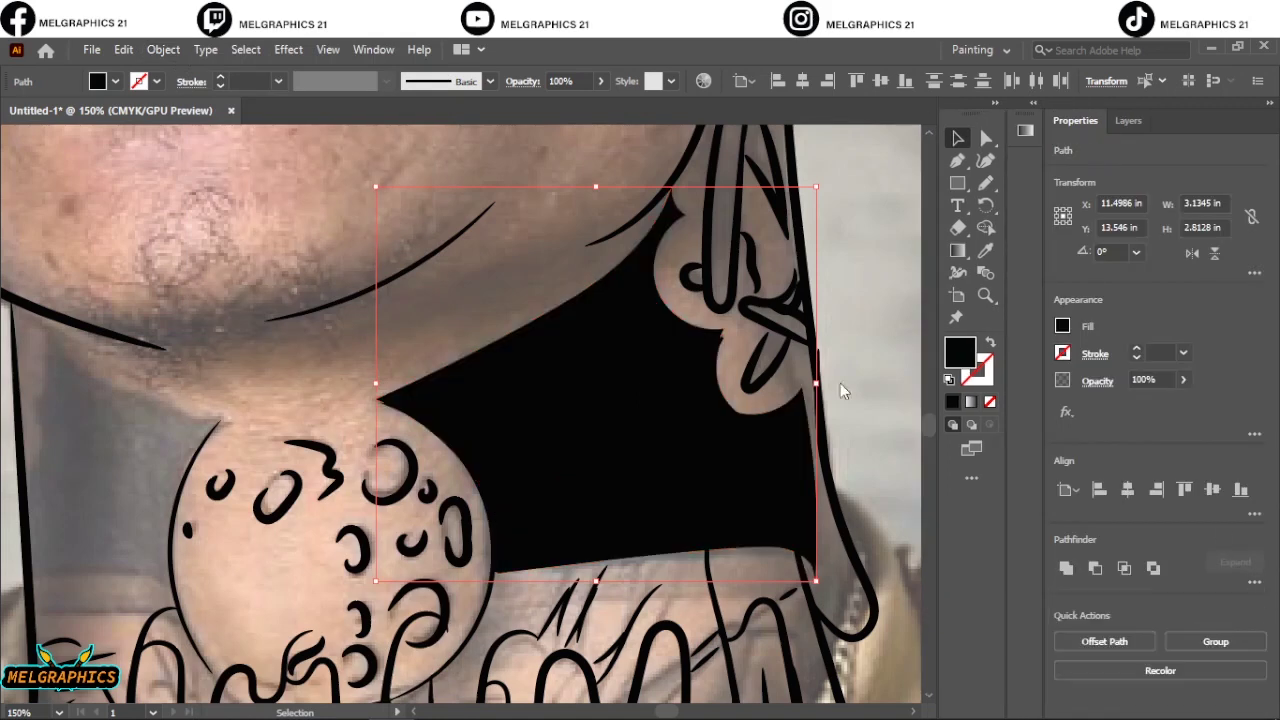
left_click(115, 81)
left_click(20, 190)
double_click(967, 250)
Add a black stop at the left and move the white stop to the middle at 0% opacity
left_click(804, 276)
left_click_drag(804, 276, 888, 276)
double_click(804, 276)
left_click(777, 323)
left_click(852, 253)
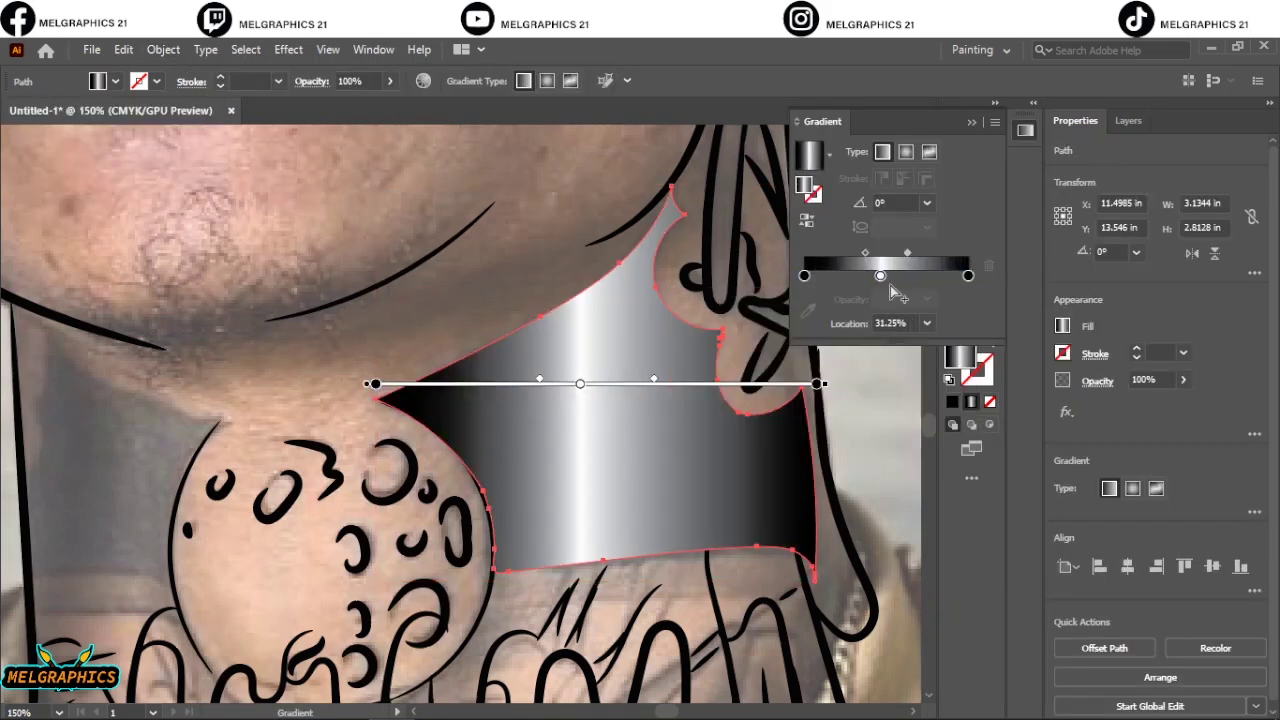
left_click(927, 299)
left_click(942, 322)
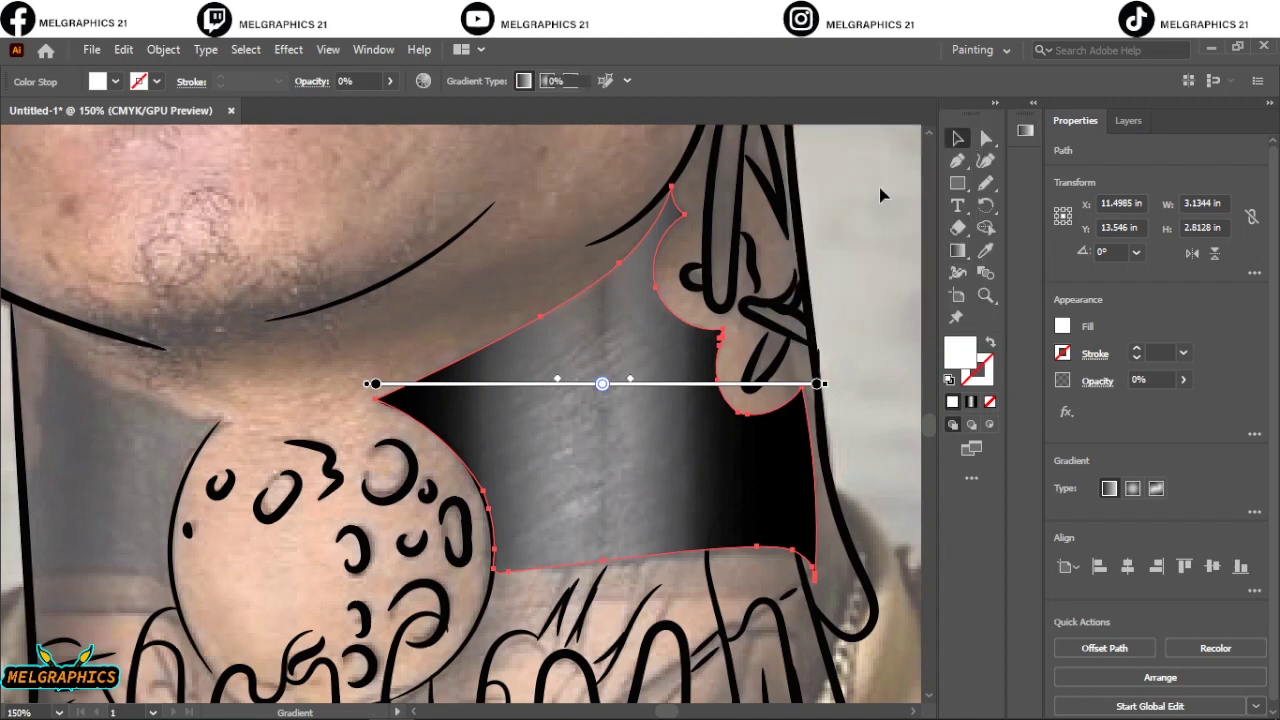
Deselect, fit the artboard and toggle the photo layer to check the faded shadow
key("ctrl+shift+a")
key("ctrl+0")
left_click(1138, 121)
left_click(1068, 170)
left_click(1068, 170)
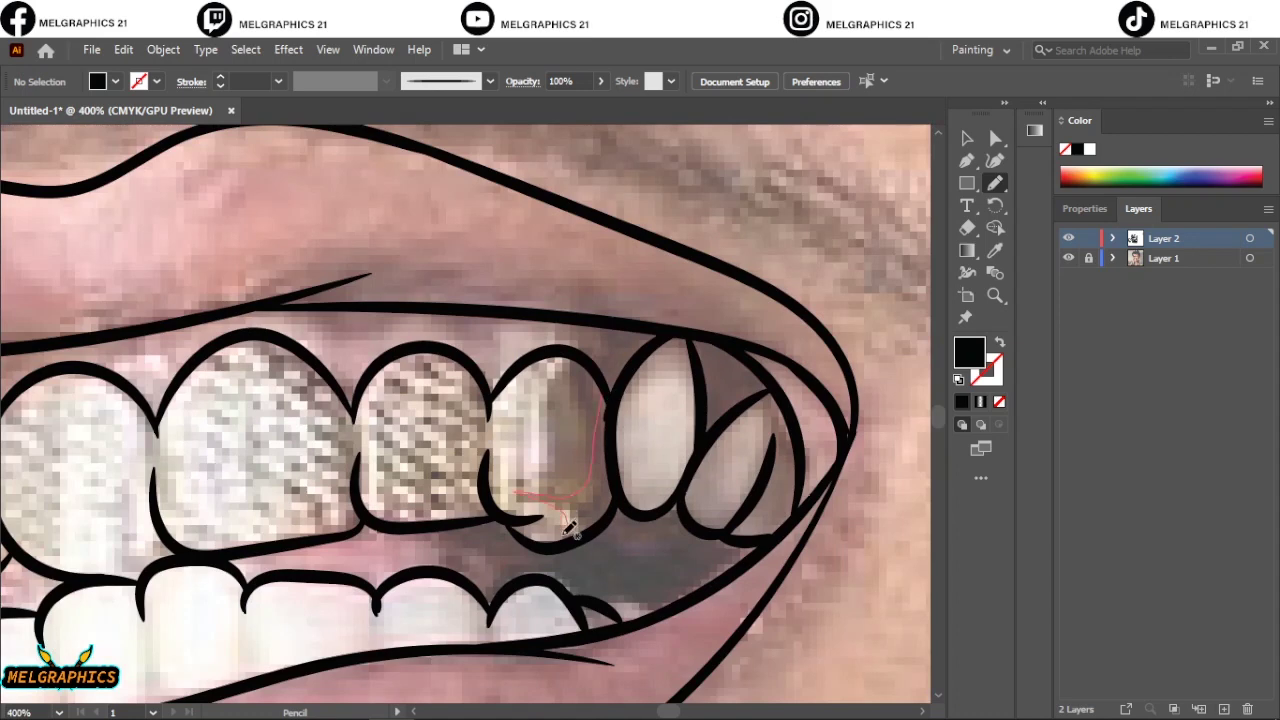
Fill the gap beside the teeth and the inner eye with black pencil shapes
mouse_move(575, 533)
left_mouse_down()
mouse_move(563, 523)
mouse_move(666, 600)
mouse_move(562, 528)
left_mouse_up()
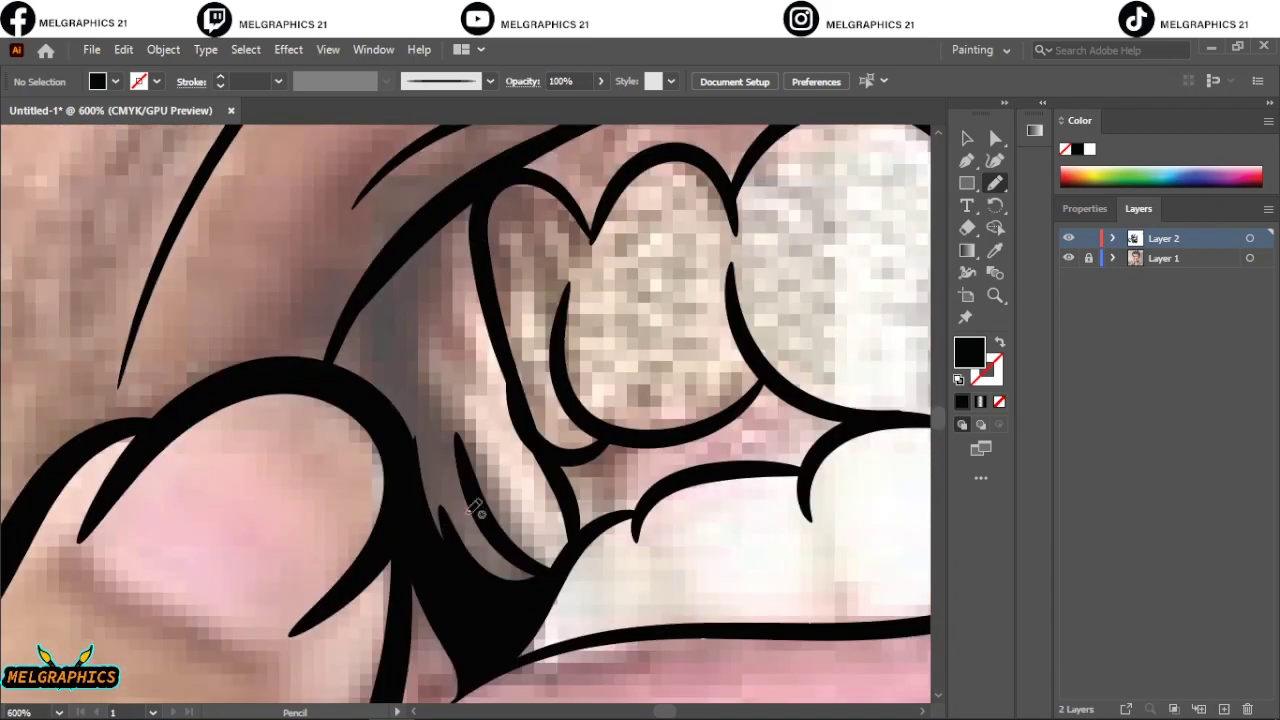
left_click_drag(408, 516, 330, 375)
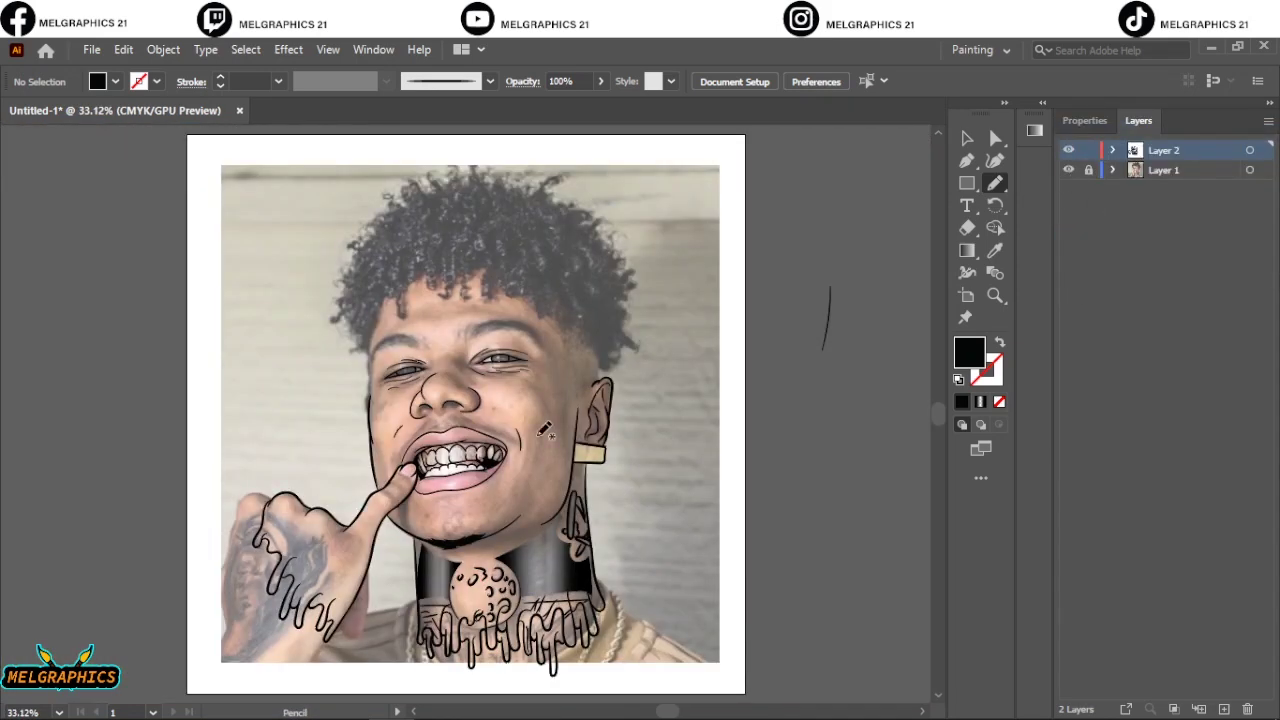
scroll(545, 428, "up", 2)
scroll(405, 370, "up", 5)
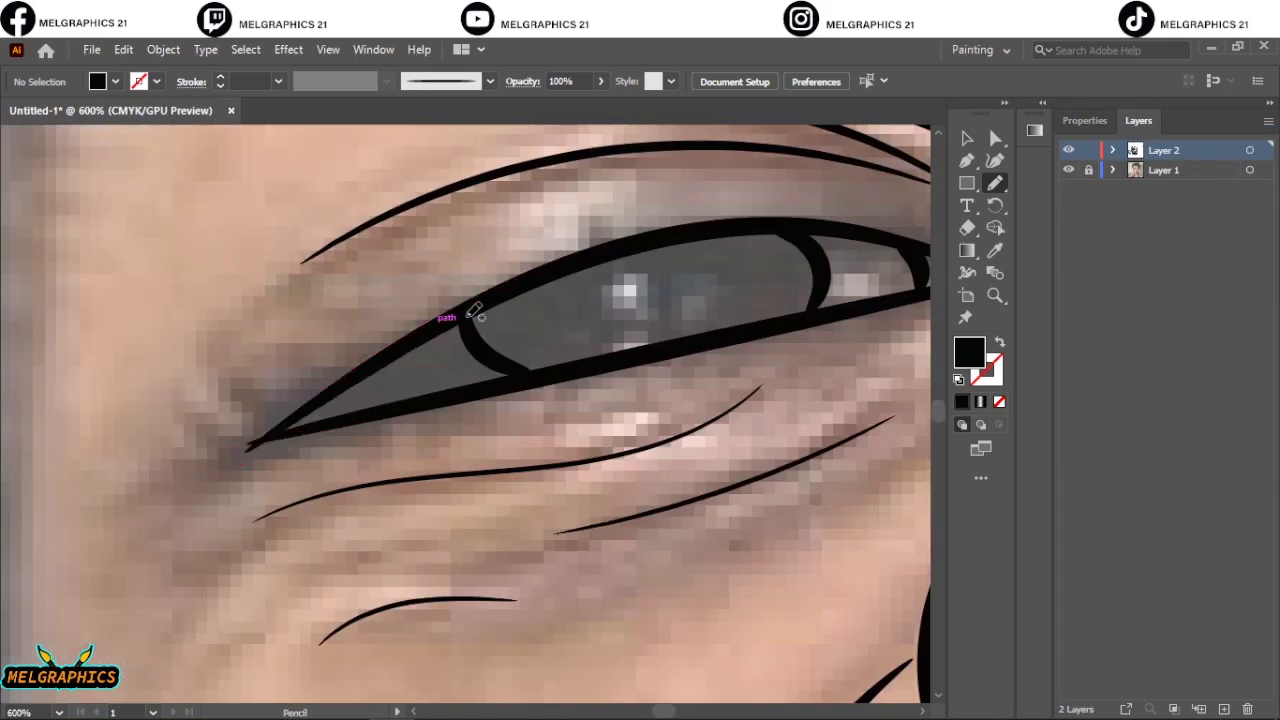
left_click_drag(474, 310, 457, 329)
Draw a closed black iris shape, add eye-corner and facial details, and begin a hand tattoo shape
scroll(400, 350, "right", 5)
left_click_drag(337, 318, 268, 358)
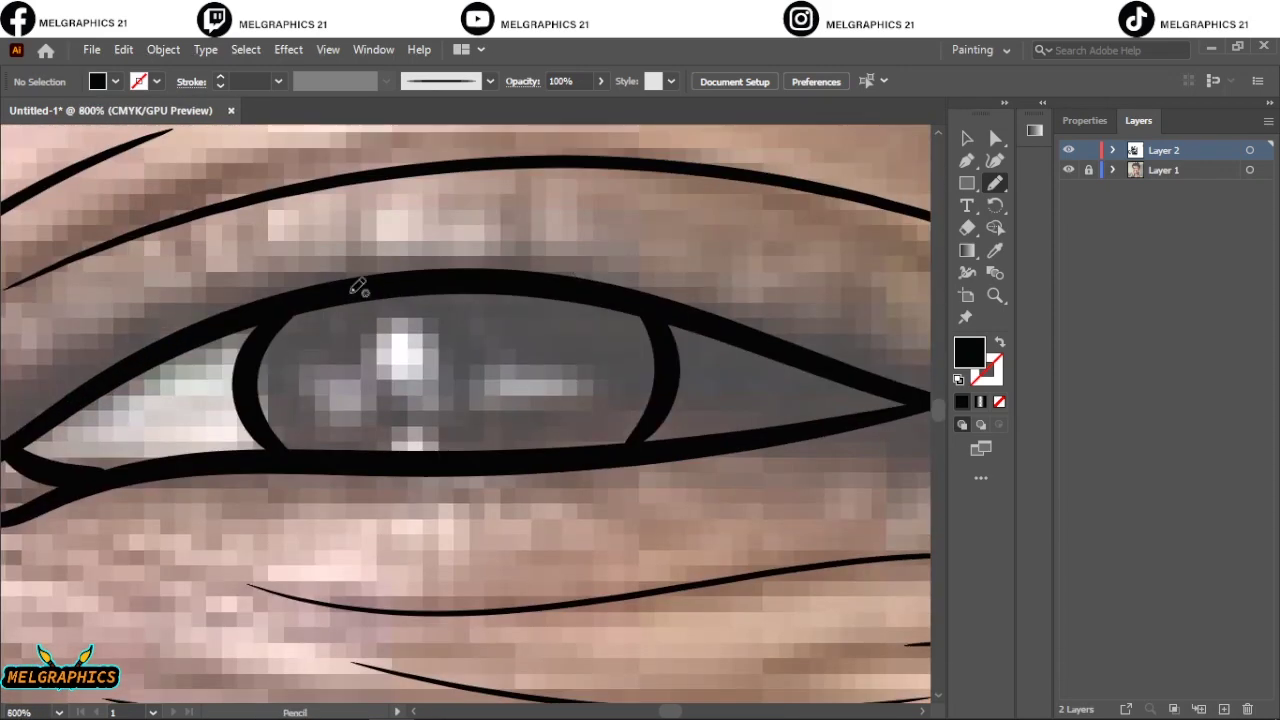
mouse_move(358, 287)
left_mouse_down()
mouse_move(646, 294)
mouse_move(368, 288)
left_mouse_up()
mouse_move(657, 337)
left_mouse_down()
mouse_move(794, 354)
mouse_move(660, 334)
left_mouse_up()
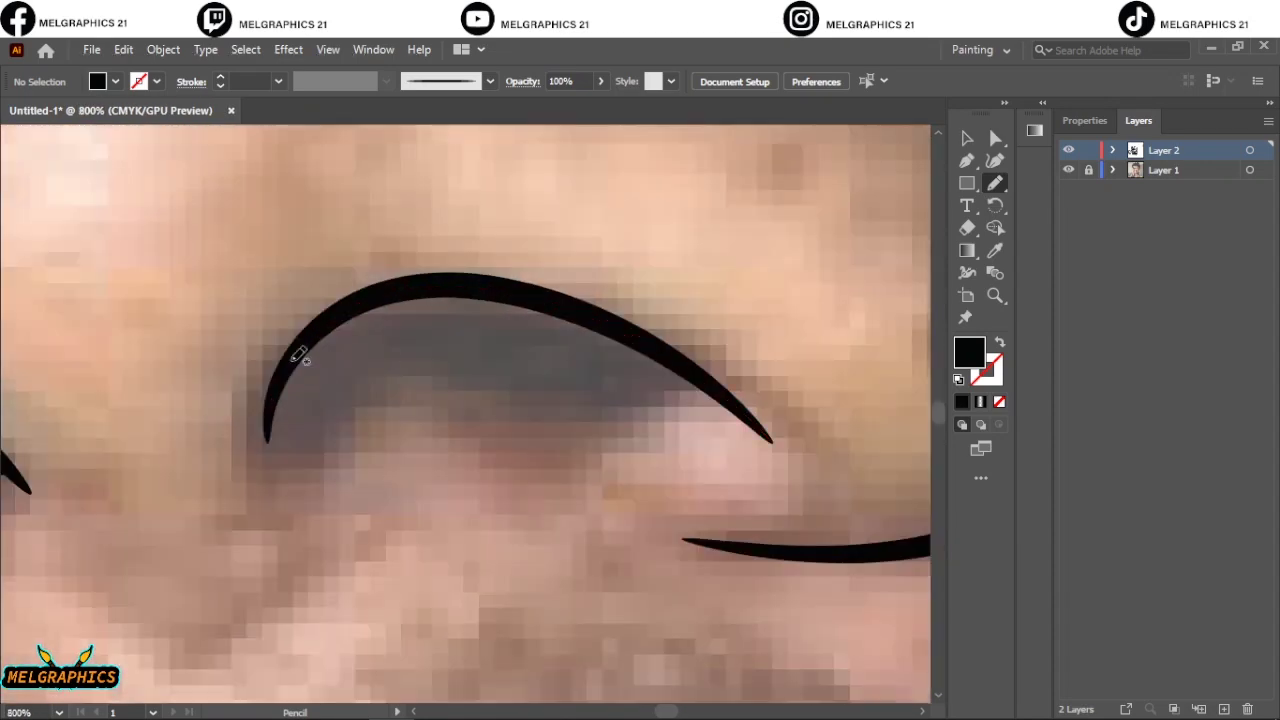
left_click_drag(300, 357, 305, 335)
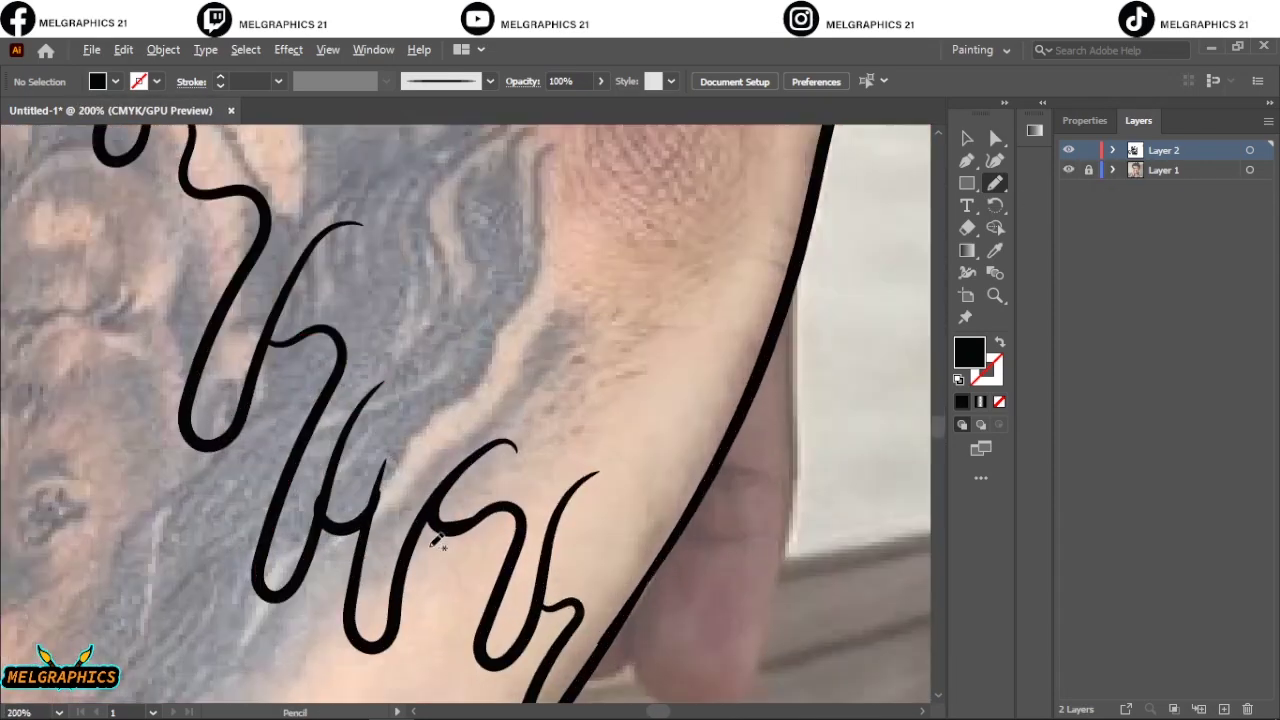
mouse_move(372, 518)
left_mouse_down()
mouse_move(580, 338)
mouse_move(375, 515)
left_mouse_up()
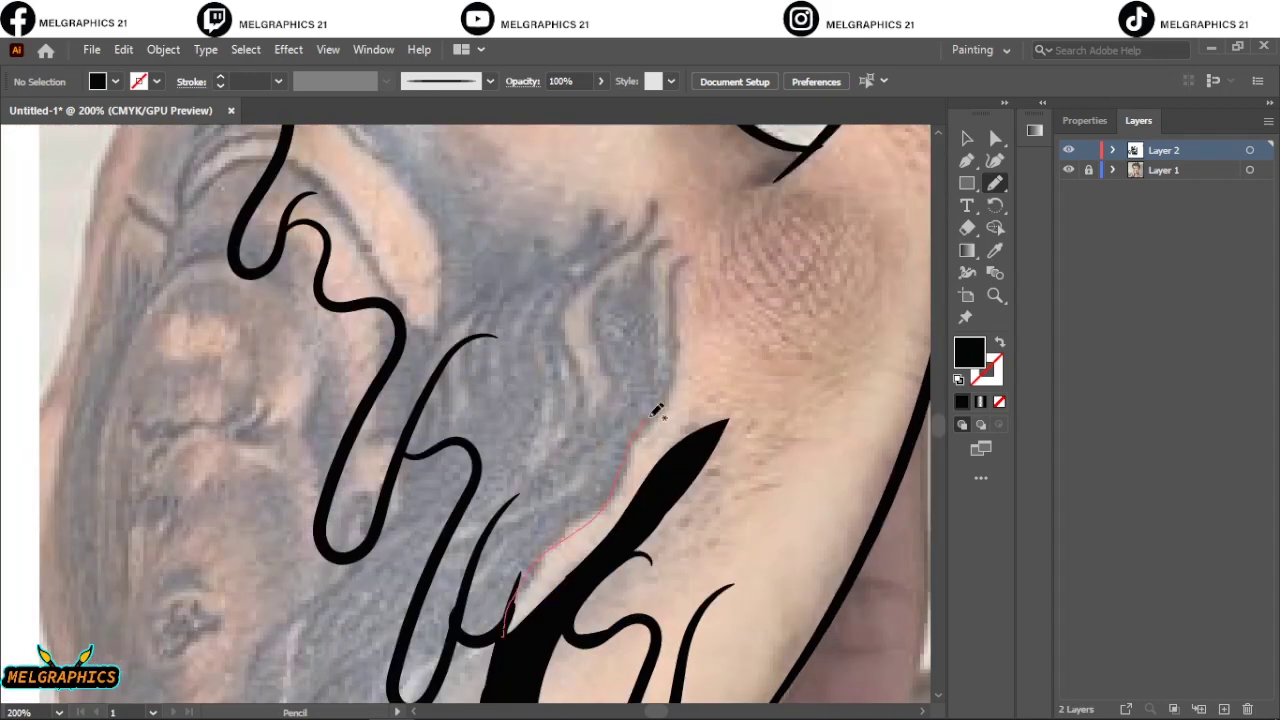
Add tapered, flame-like and spiky black tattoo shapes across the hand
left_click_drag(495, 530, 660, 422)
left_click_drag(635, 260, 550, 480)
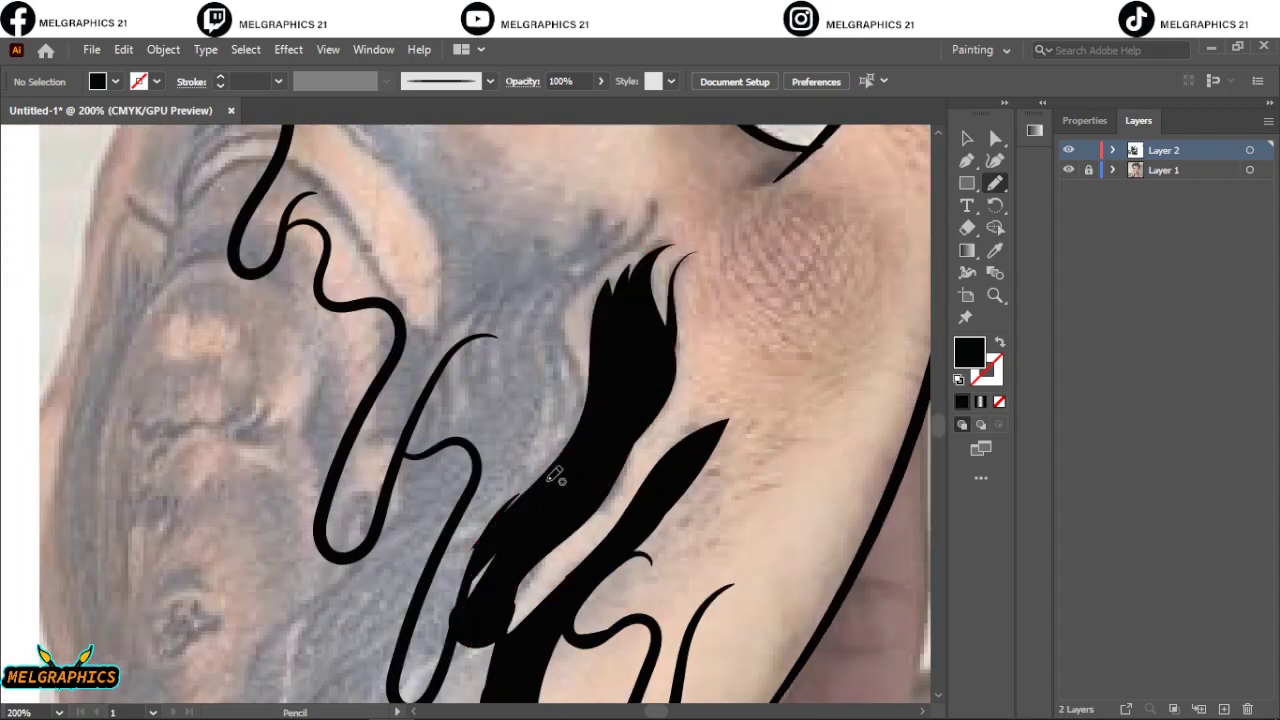
left_click_drag(455, 535, 455, 536)
scroll(455, 536, "down", 2)
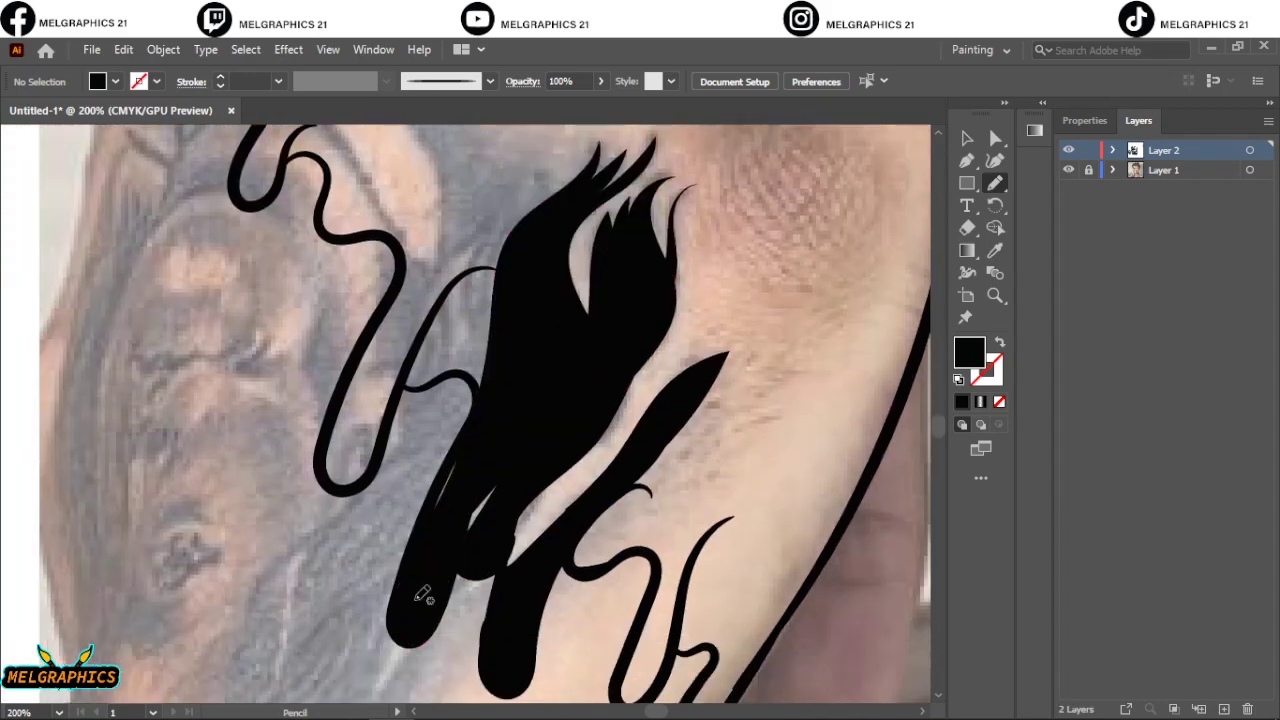
key("ctrl+minus")
left_click_drag(505, 595, 460, 577)
mouse_move(500, 530)
left_mouse_down()
mouse_move(500, 545)
mouse_move(450, 540)
left_mouse_up()
Join the tattoo figure, fill its loop black, and trace a shadow shape on the back of the hand
scroll(480, 540, "up", 4)
scroll(445, 638, "down", 3)
left_click_drag(447, 637, 468, 394)
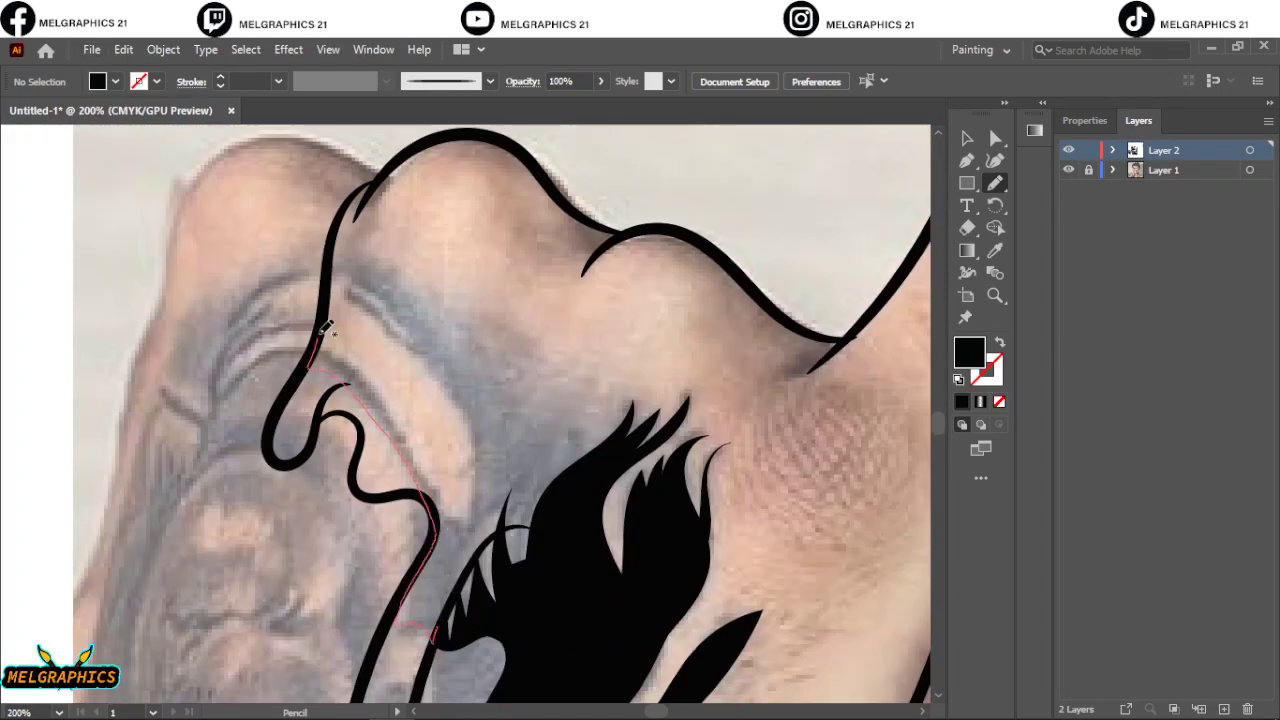
scroll(407, 553, "down", 3)
left_click_drag(405, 553, 370, 500)
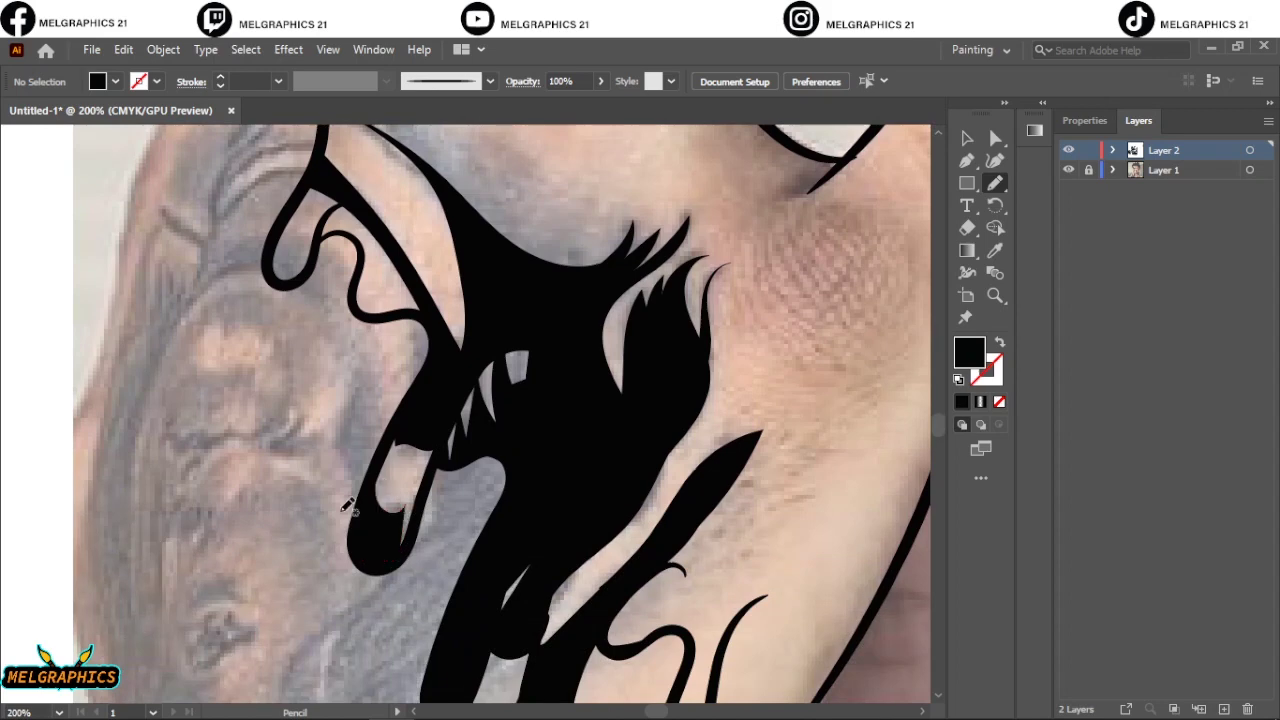
scroll(390, 470, "down", 5)
scroll(390, 470, "up", 5)
left_click_drag(180, 380, 424, 572)
Give the hand shadow an angled linear black gradient with its midpoint slid toward the white end
key("v")
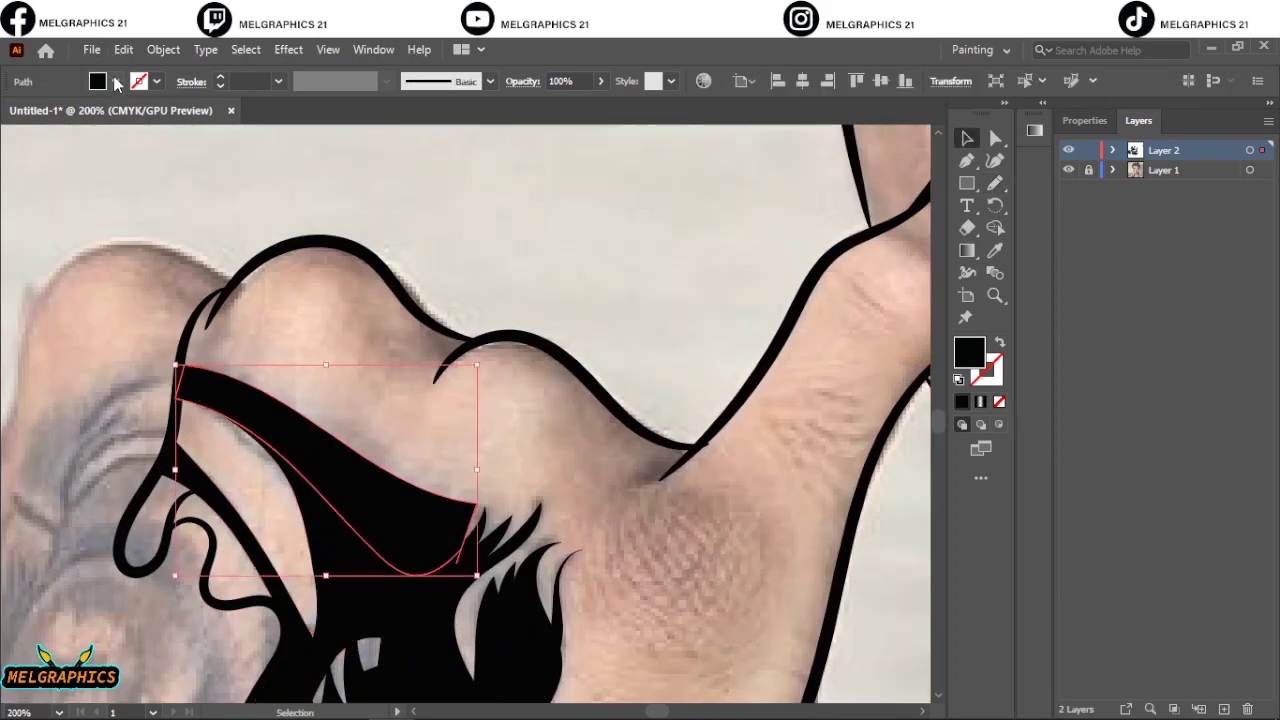
left_click(116, 81)
left_click(25, 175)
key("g")
mouse_move(278, 515)
left_mouse_down()
mouse_move(318, 425)
mouse_move(340, 429)
left_mouse_up()
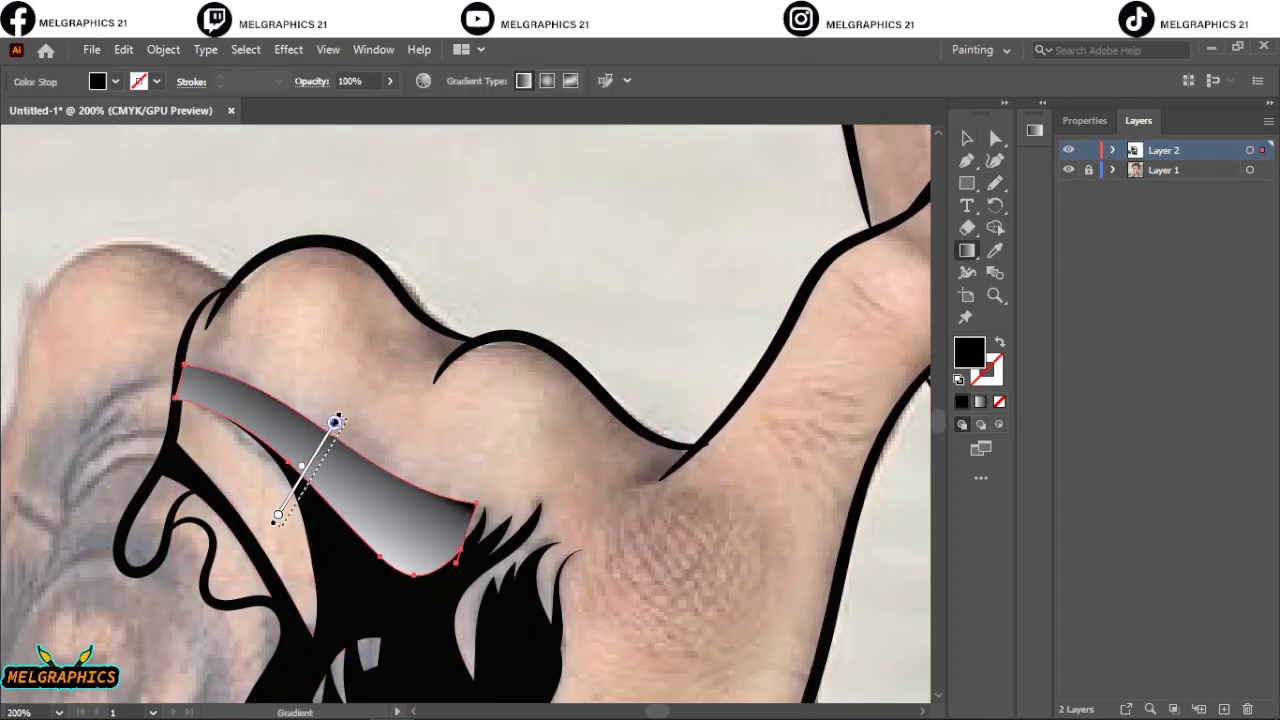
left_click(1034, 130)
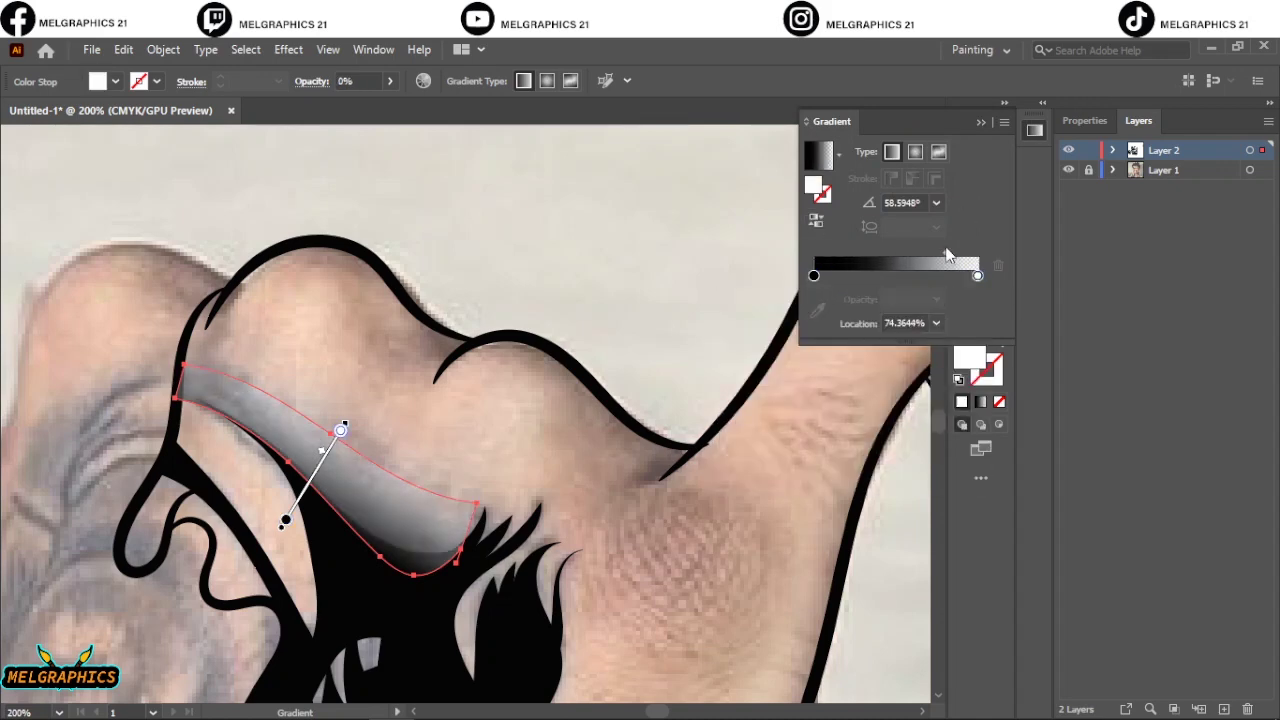
left_click_drag(935, 252, 972, 252)
Deselect, fit the artboard and toggle the photo layer to check the hand shadow
key("v")
left_click(672, 283)
key("ctrl+0")
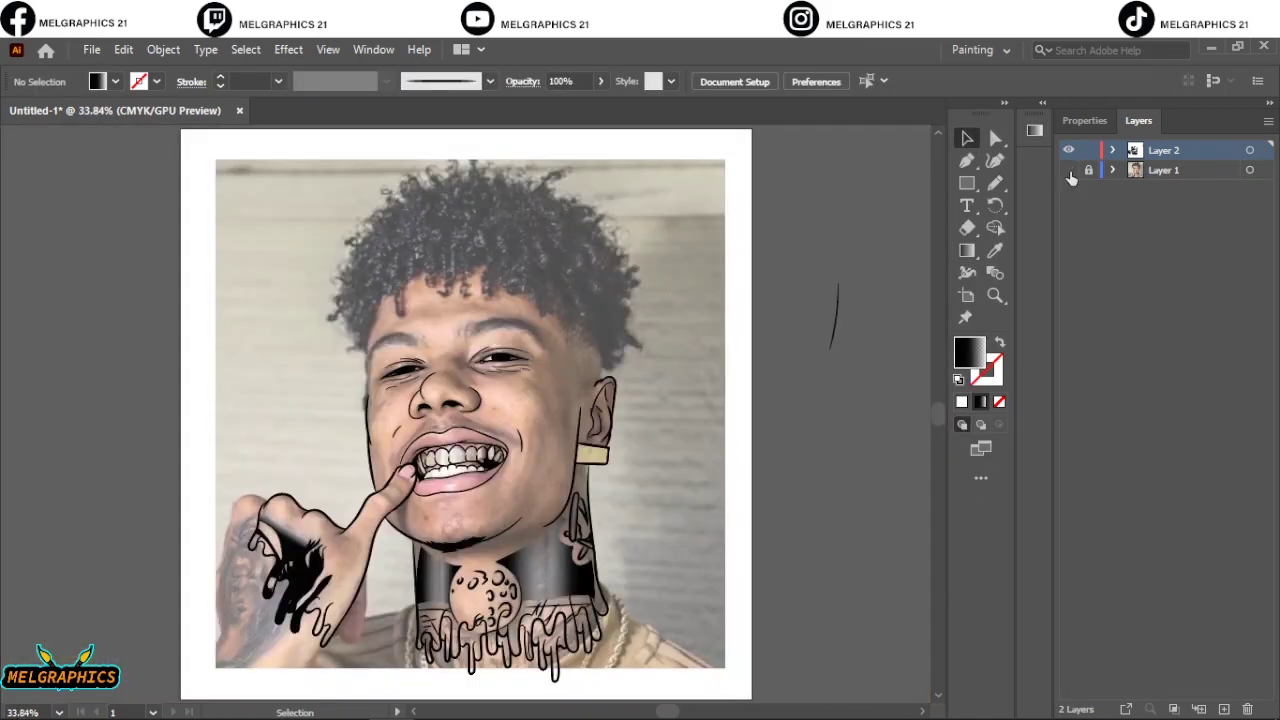
left_click(1068, 170)
left_click(1068, 170)
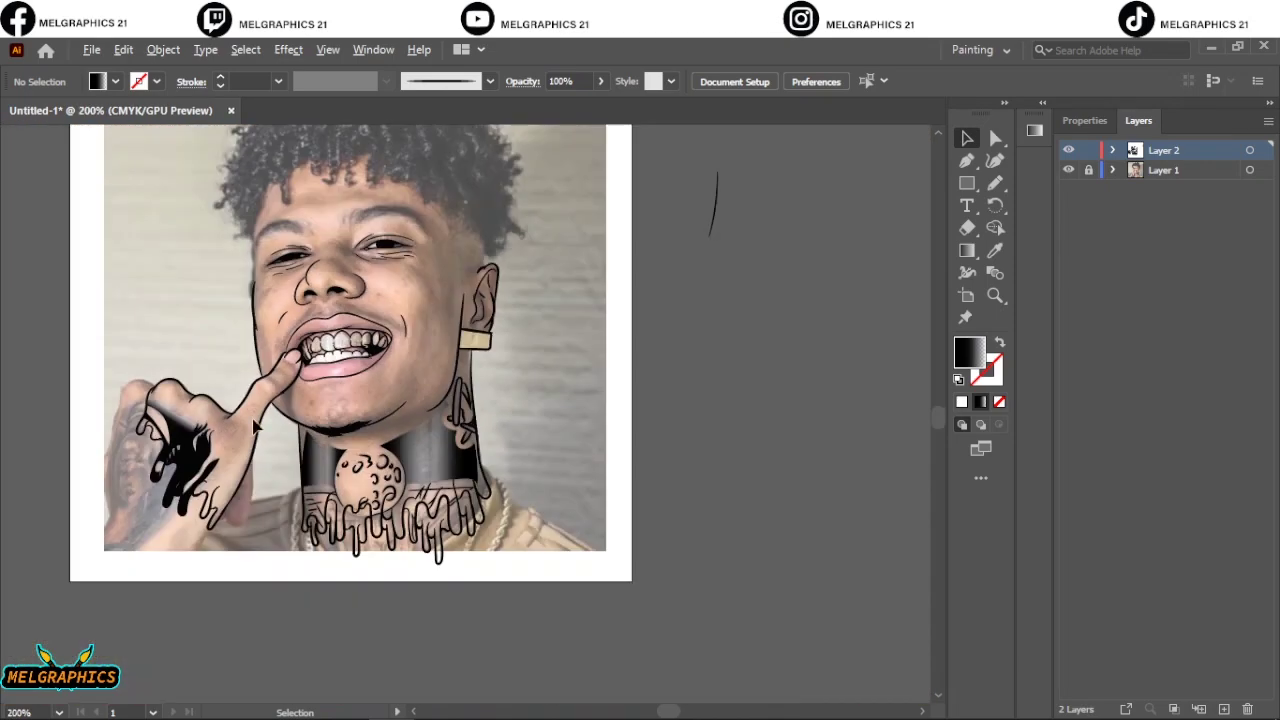
scroll(566, 420, "up", 4)
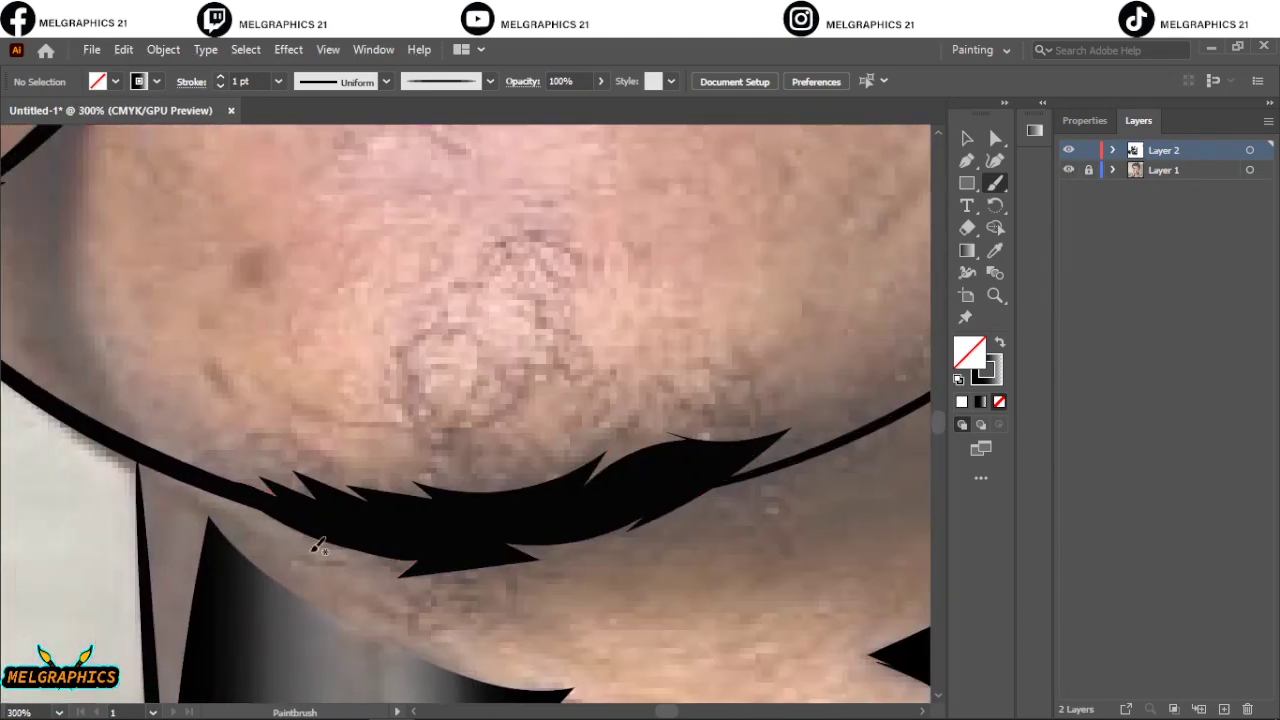
Paint fine hair strokes across the chin beard and along its top and right edges
mouse_move(340, 502)
left_mouse_down()
mouse_move(414, 531)
mouse_move(690, 505)
left_mouse_up()
left_click_drag(400, 565, 595, 585)
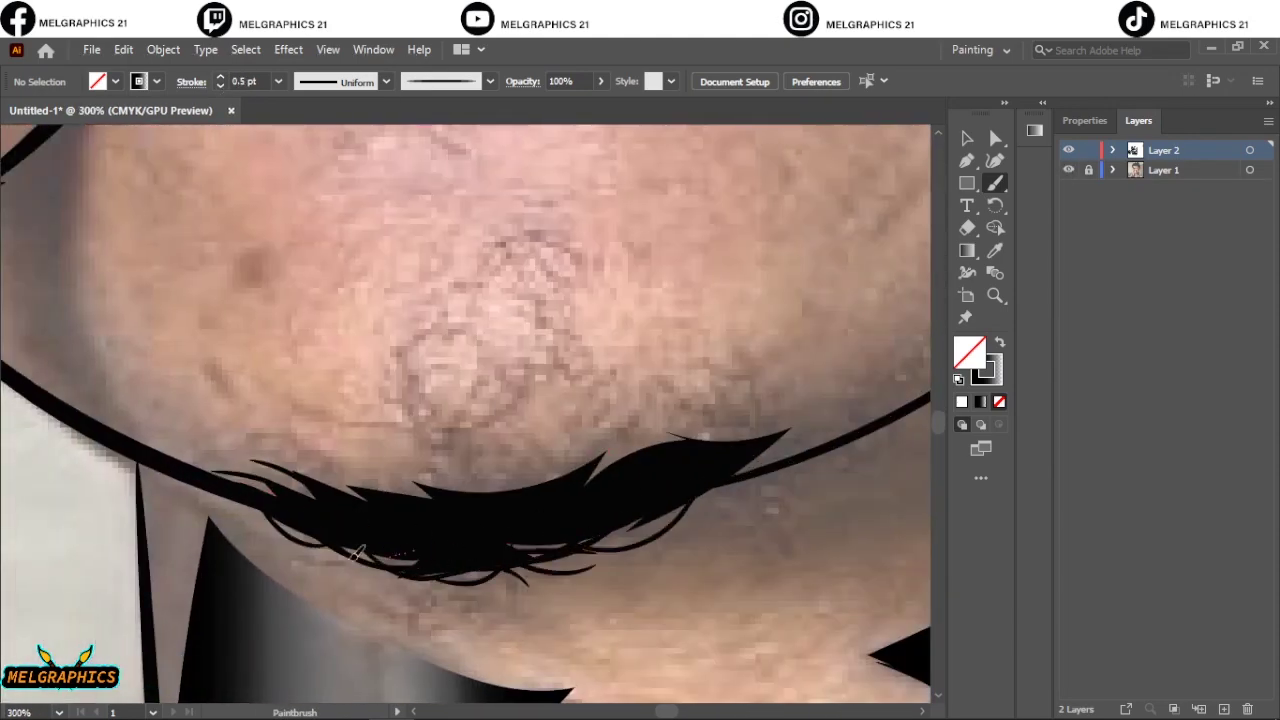
mouse_move(590, 460)
left_mouse_down()
mouse_move(750, 460)
mouse_move(820, 428)
left_mouse_up()
left_click_drag(760, 425, 600, 468)
mouse_move(270, 468)
left_mouse_down()
mouse_move(488, 490)
mouse_move(730, 415)
left_mouse_up()
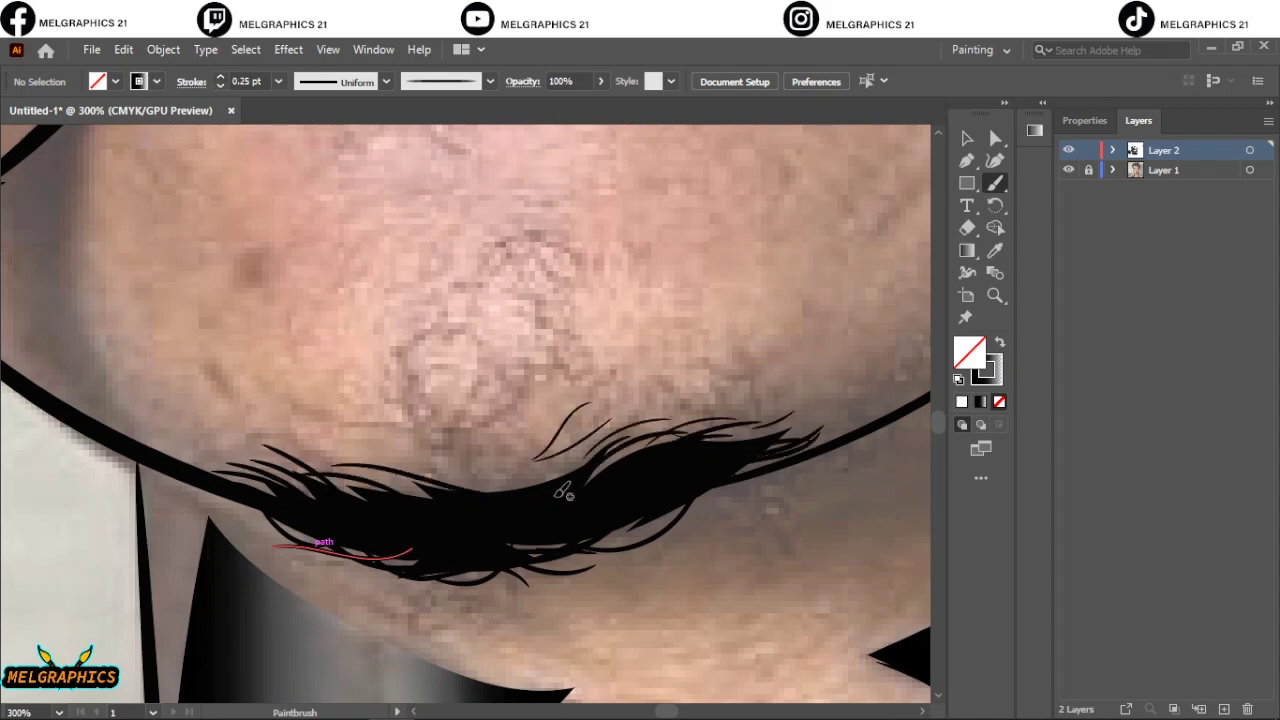
left_click_drag(510, 488, 212, 460)
left_click_drag(400, 482, 560, 416)
left_click_drag(370, 440, 460, 432)
left_click_drag(630, 430, 814, 420)
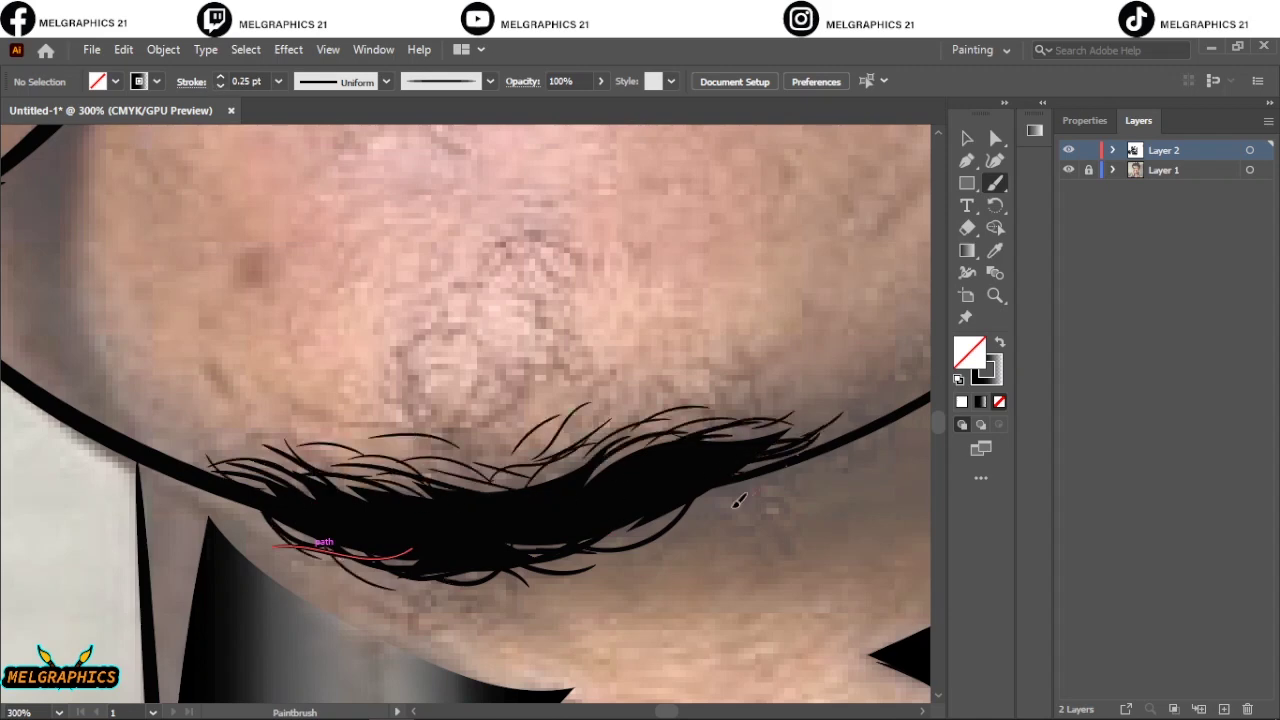
left_click_drag(780, 470, 480, 590)
Paint moustache hairs in the area just above the upper lip
key("ctrl+0")
scroll(560, 450, "up", 5)
scroll(560, 450, "up", 3)
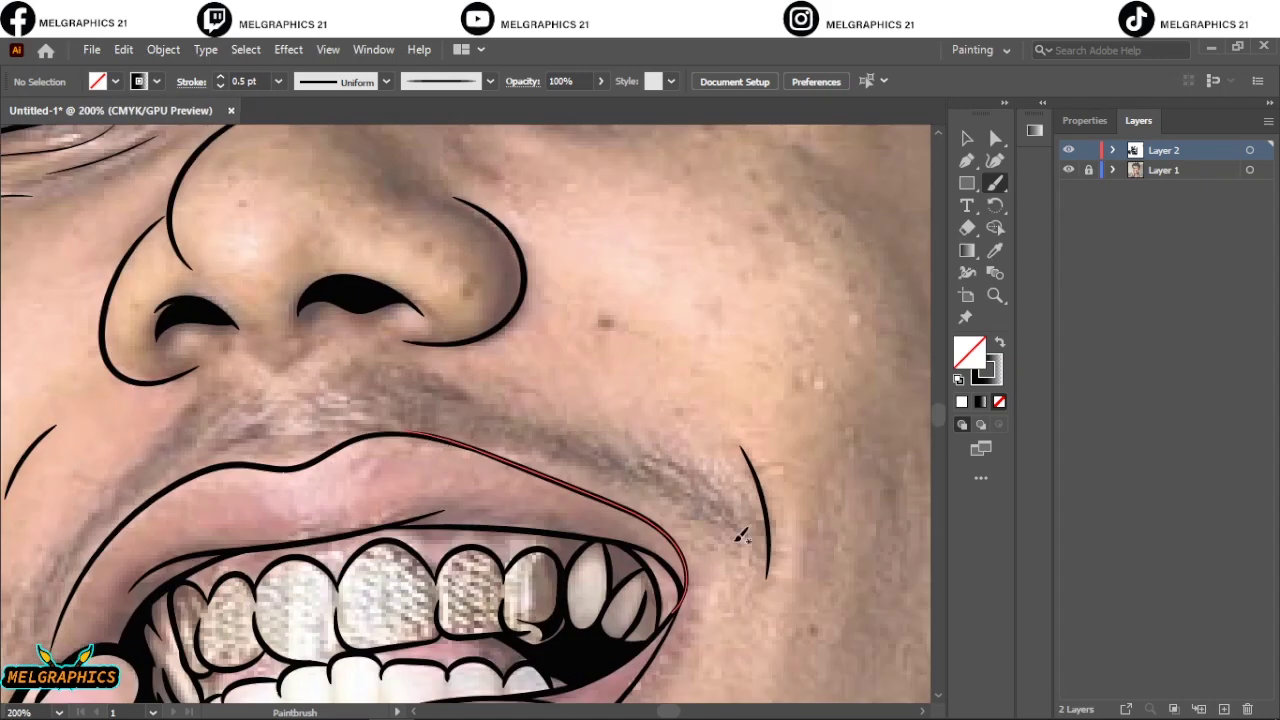
left_click_drag(655, 465, 730, 530)
mouse_move(680, 500)
left_mouse_down()
mouse_move(395, 385)
mouse_move(365, 338)
left_mouse_up()
left_click_drag(345, 385, 515, 430)
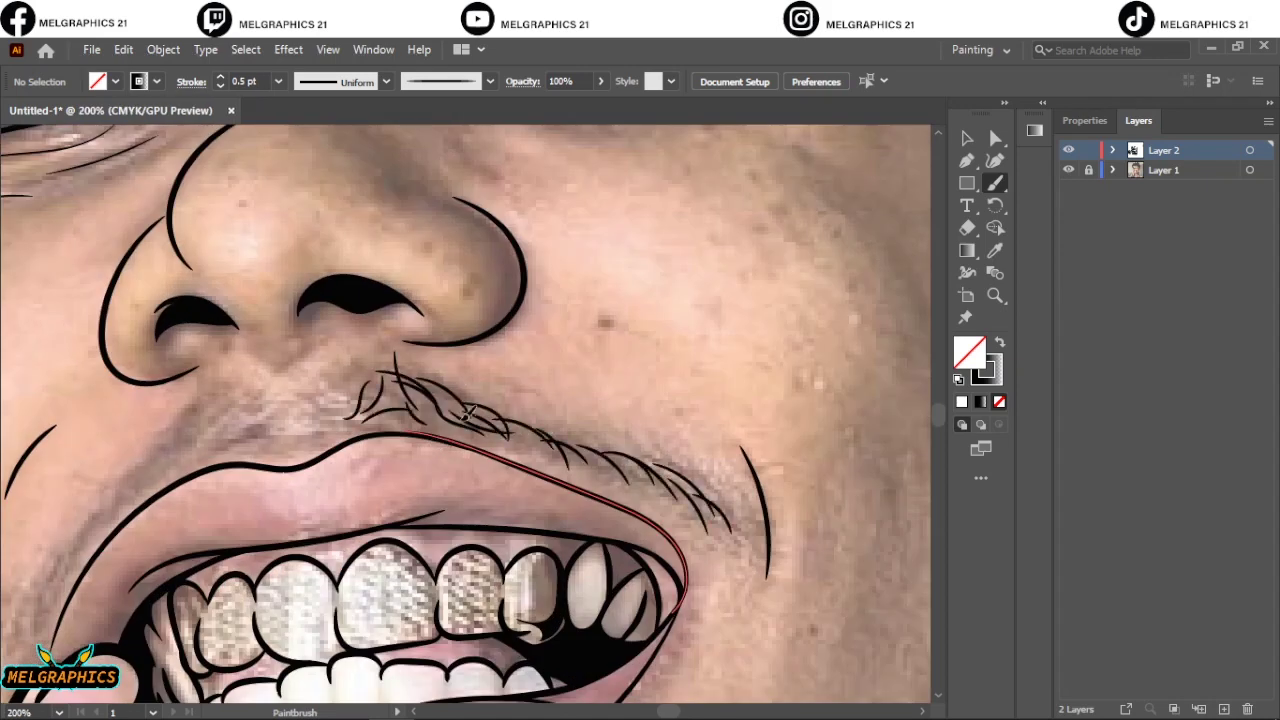
left_click_drag(445, 400, 525, 450)
Add moustache hairs along the left upper-lip edge, running up toward the nostril
scroll(248, 391, "left", 3)
left_click_drag(200, 615, 212, 570)
left_click_drag(222, 570, 238, 528)
left_click_drag(284, 502, 316, 452)
left_click_drag(355, 458, 370, 400)
left_click_drag(392, 442, 410, 422)
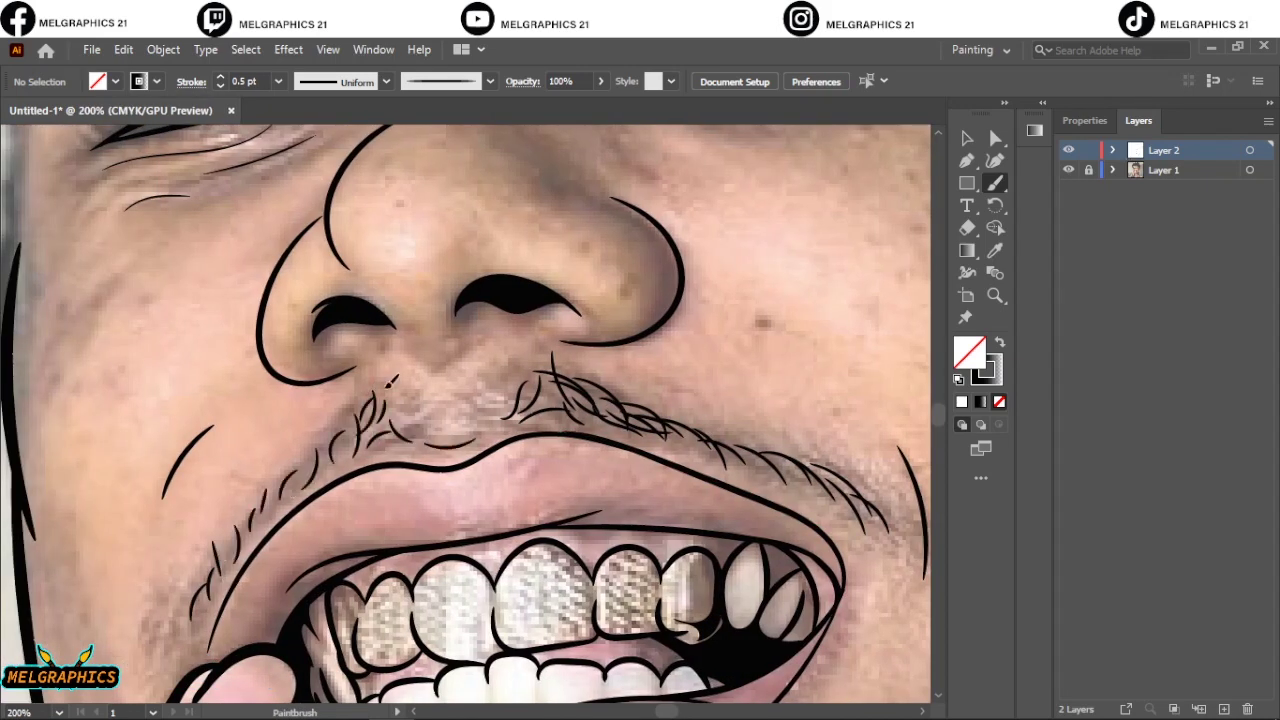
left_click_drag(196, 612, 218, 560)
left_click_drag(220, 570, 236, 542)
left_click_drag(258, 524, 325, 438)
left_click_drag(370, 434, 405, 396)
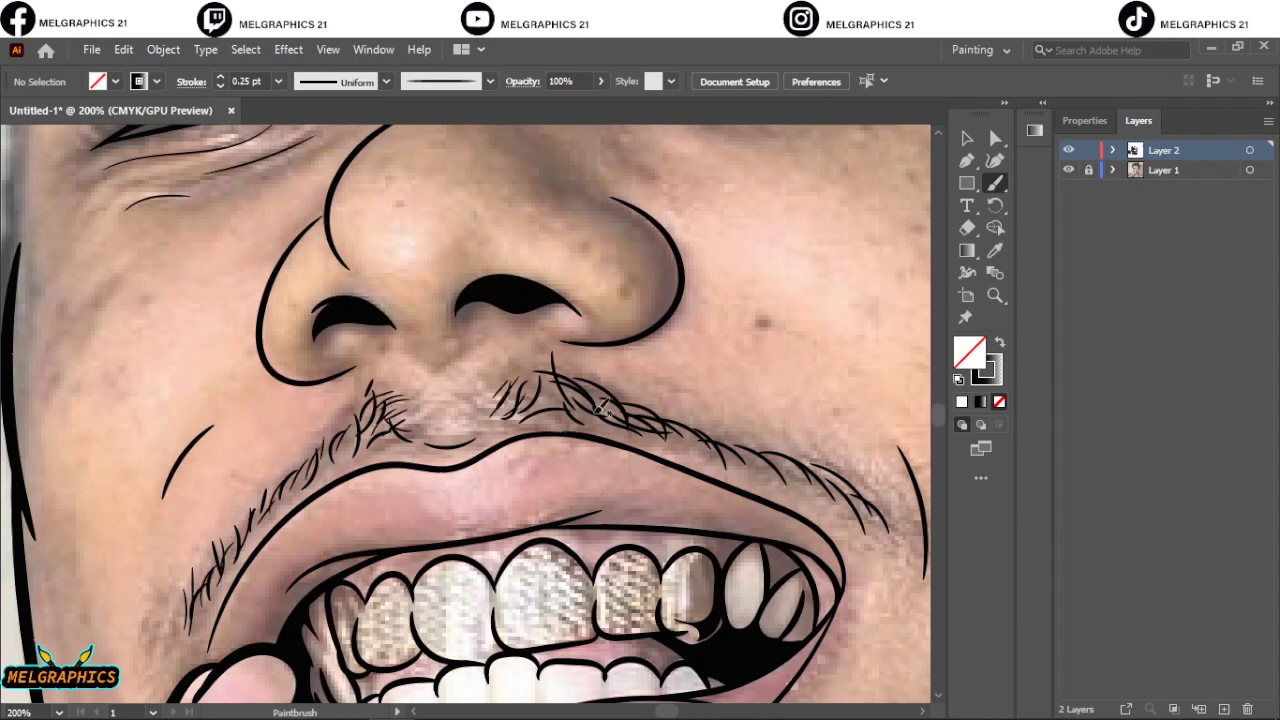
Fit the artboard in view and hide the photo layer to review the artwork
key("v")
key("ctrl+0")
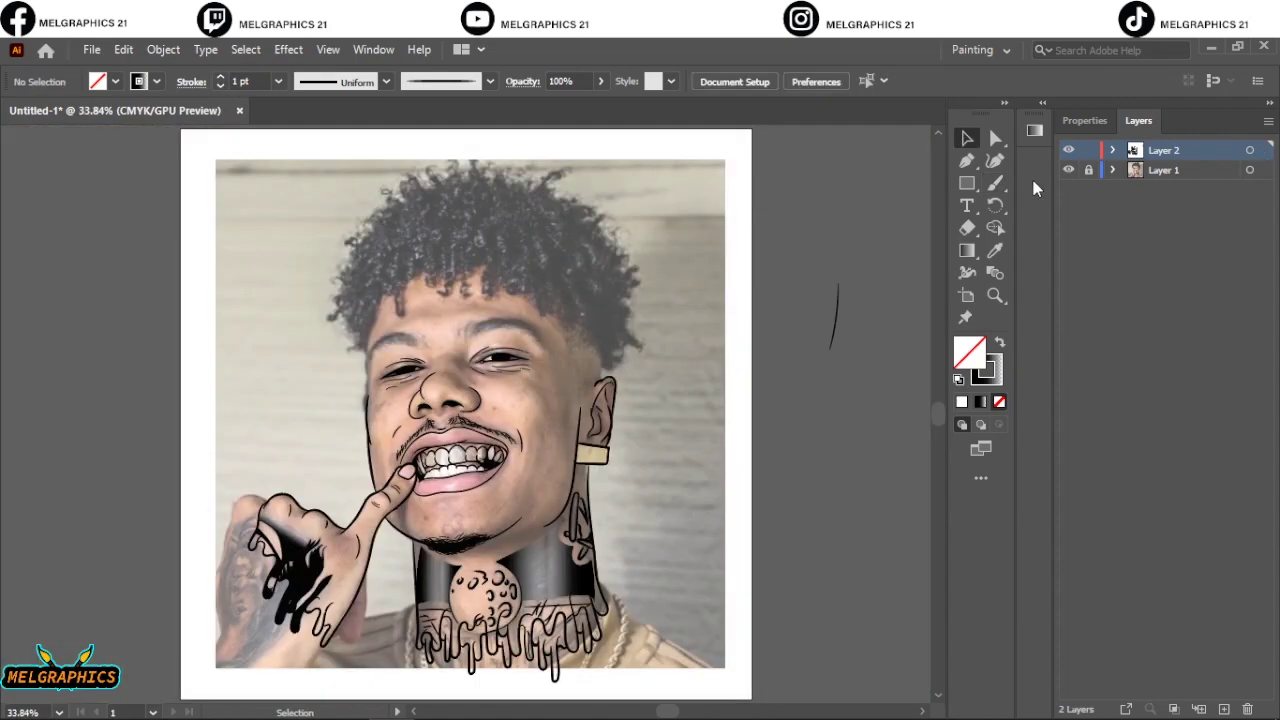
left_click(1068, 170)
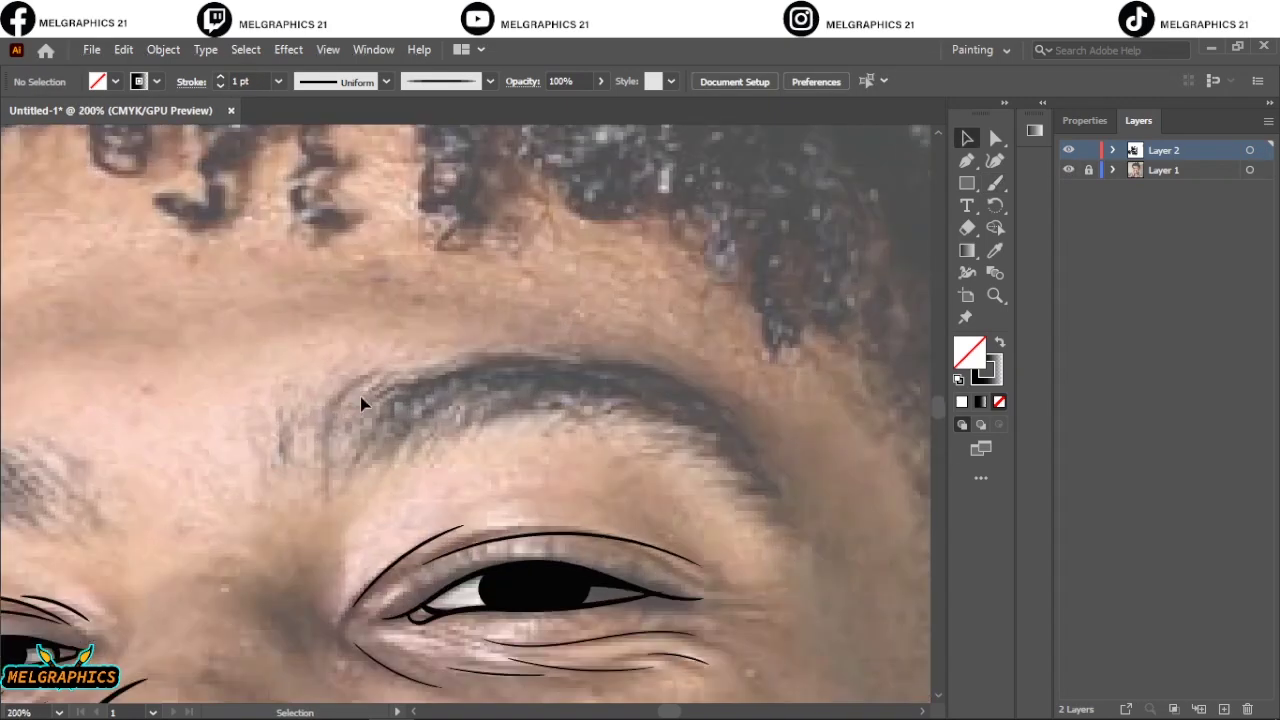
Trace the first eyebrow as a closed, black-filled pencil shape
key("n")
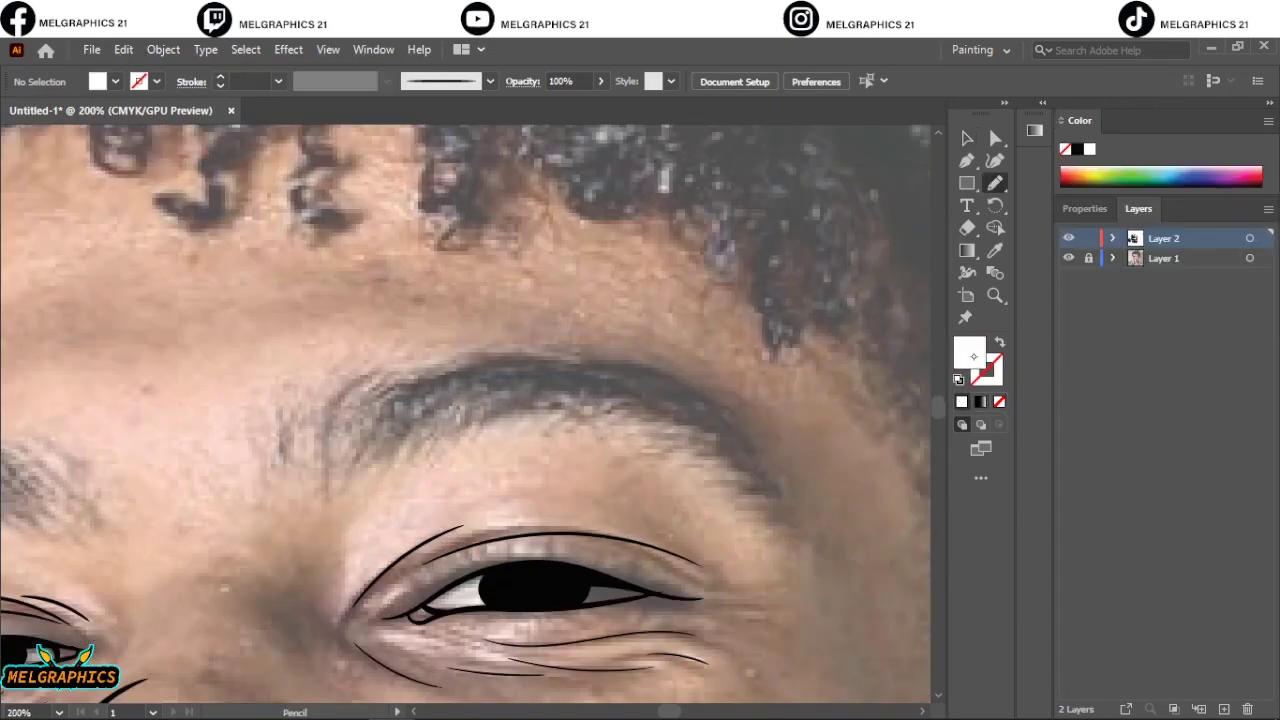
key("shift+x")
mouse_move(350, 465)
left_mouse_down()
mouse_move(493, 356)
mouse_move(769, 494)
left_mouse_up()
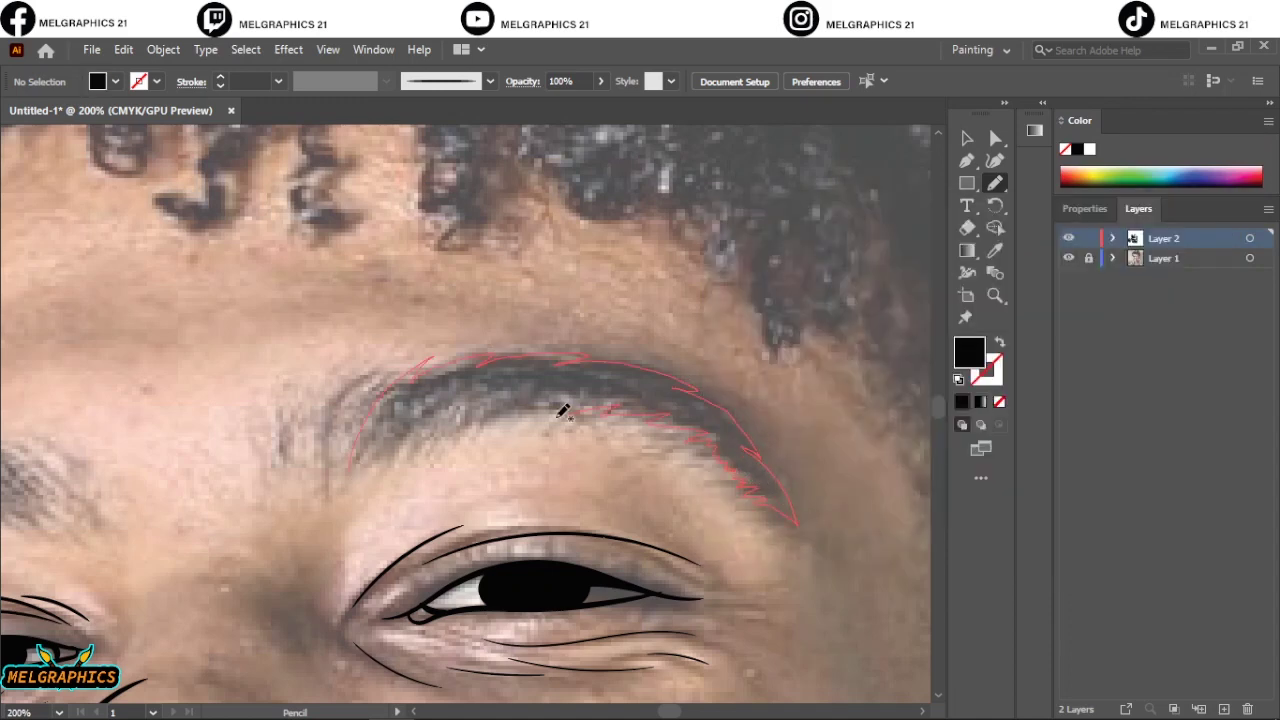
left_click_drag(563, 411, 352, 463)
Trace the second eyebrow's outline as a black-filled shape, then zoom to the hair
scroll(457, 440, "left", 5)
mouse_move(252, 572)
left_mouse_down()
mouse_move(333, 415)
mouse_move(284, 566)
left_mouse_up()
scroll(465, 414, "down", 3)
scroll(465, 414, "left", 3)
left_click_drag(387, 364, 391, 395)
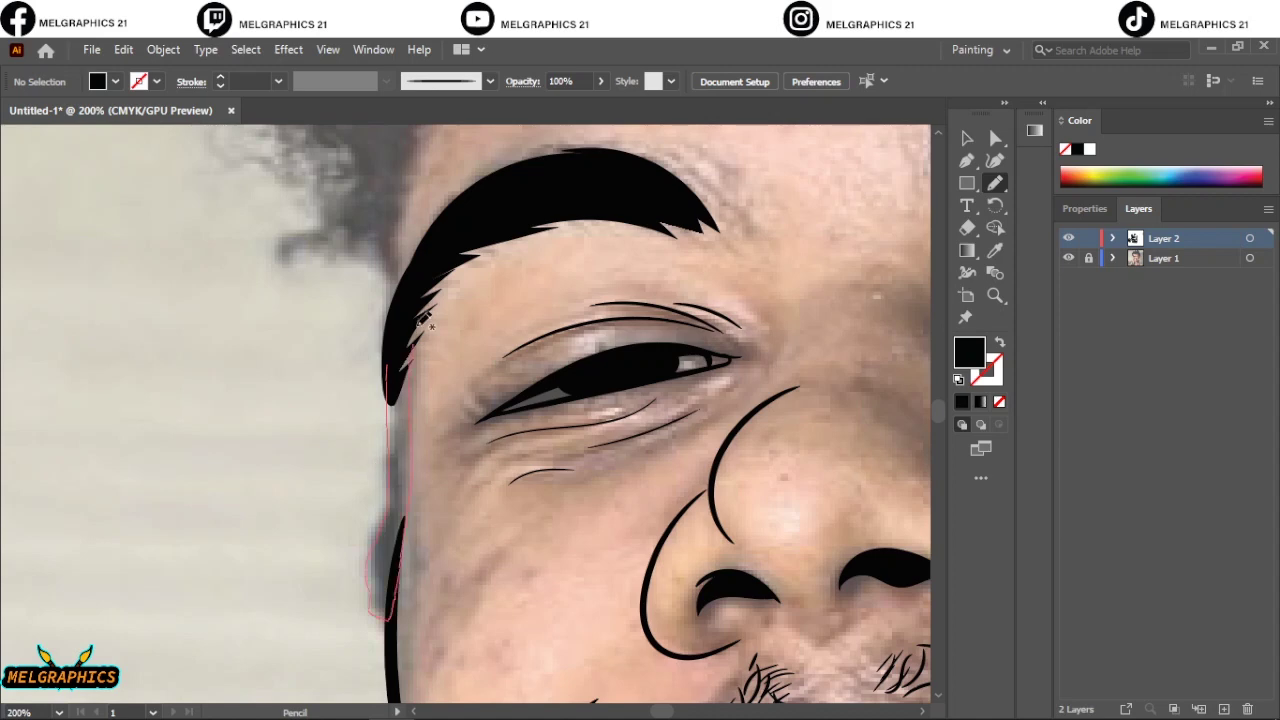
key("ctrl+0")
key("ctrl+1")
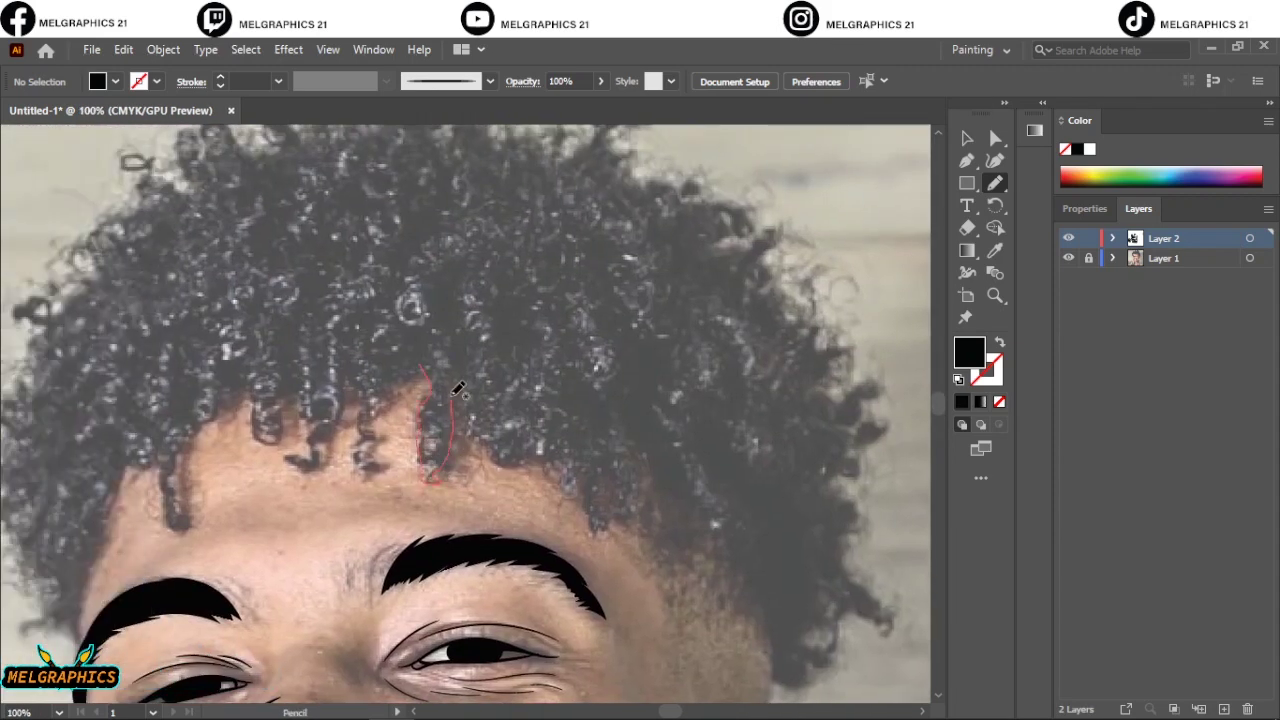
Trace black-filled hair shapes over the forehead curls, the right side and the top-left mass
mouse_move(641, 507)
left_mouse_down()
mouse_move(606, 323)
mouse_move(427, 478)
left_mouse_up()
left_click_drag(692, 466, 783, 660)
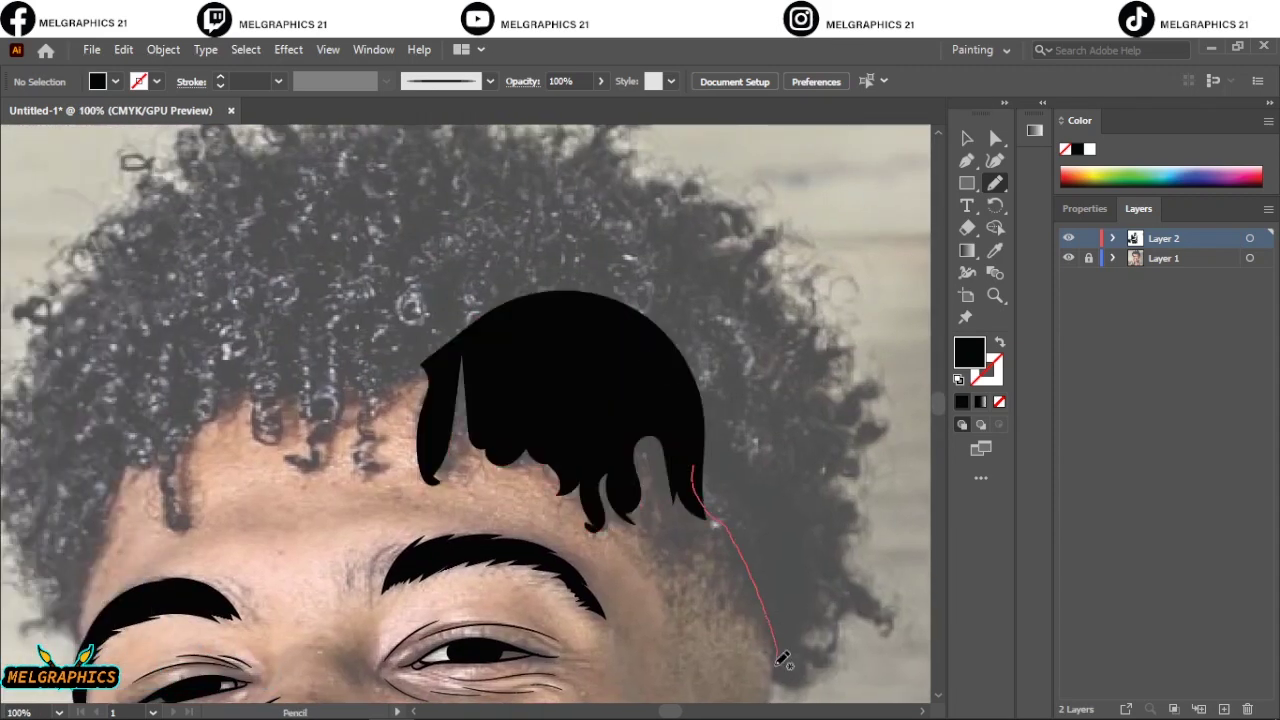
left_click_drag(786, 225, 778, 218)
scroll(728, 513, "up", 3)
scroll(728, 513, "left", 3)
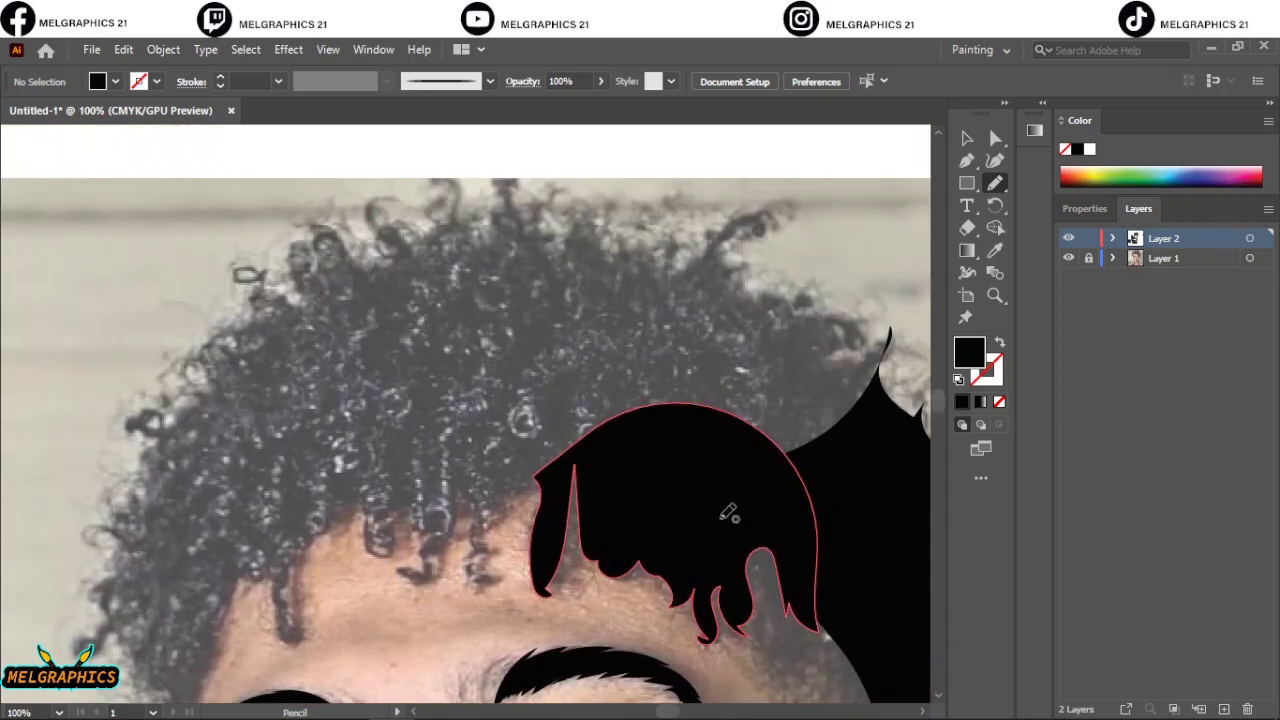
left_click_drag(670, 263, 607, 270)
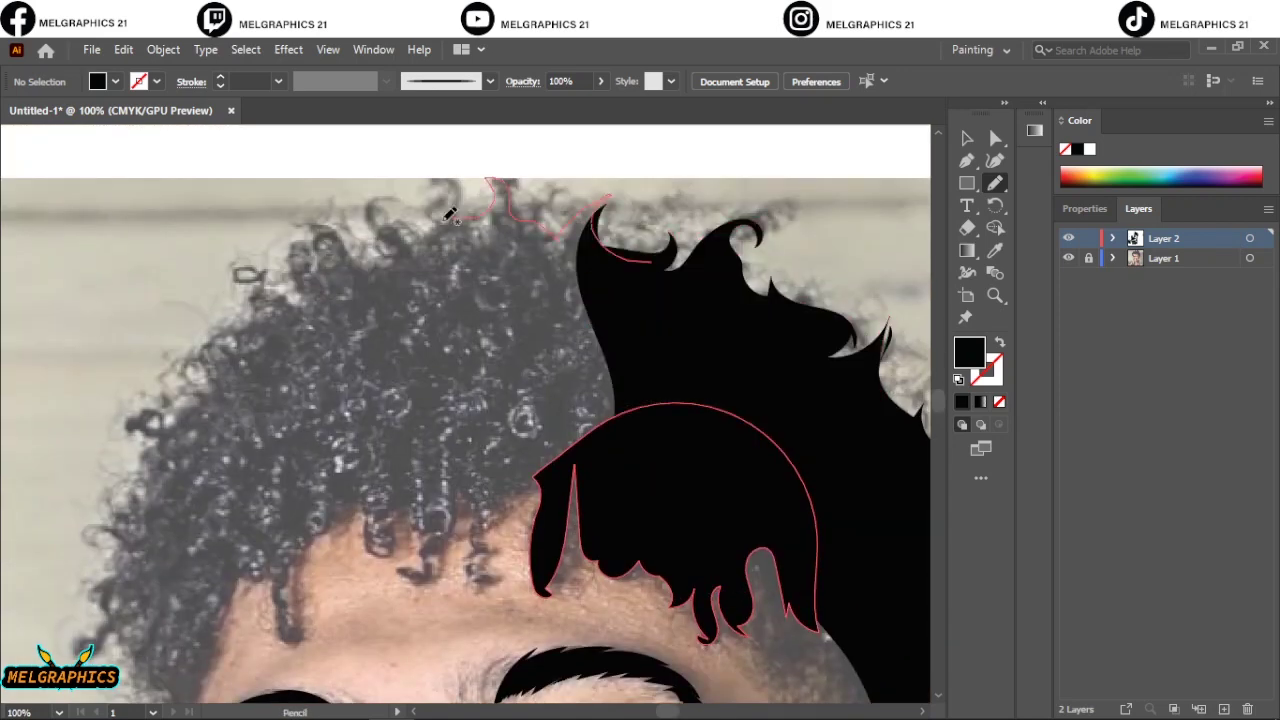
left_click_drag(312, 310, 500, 457)
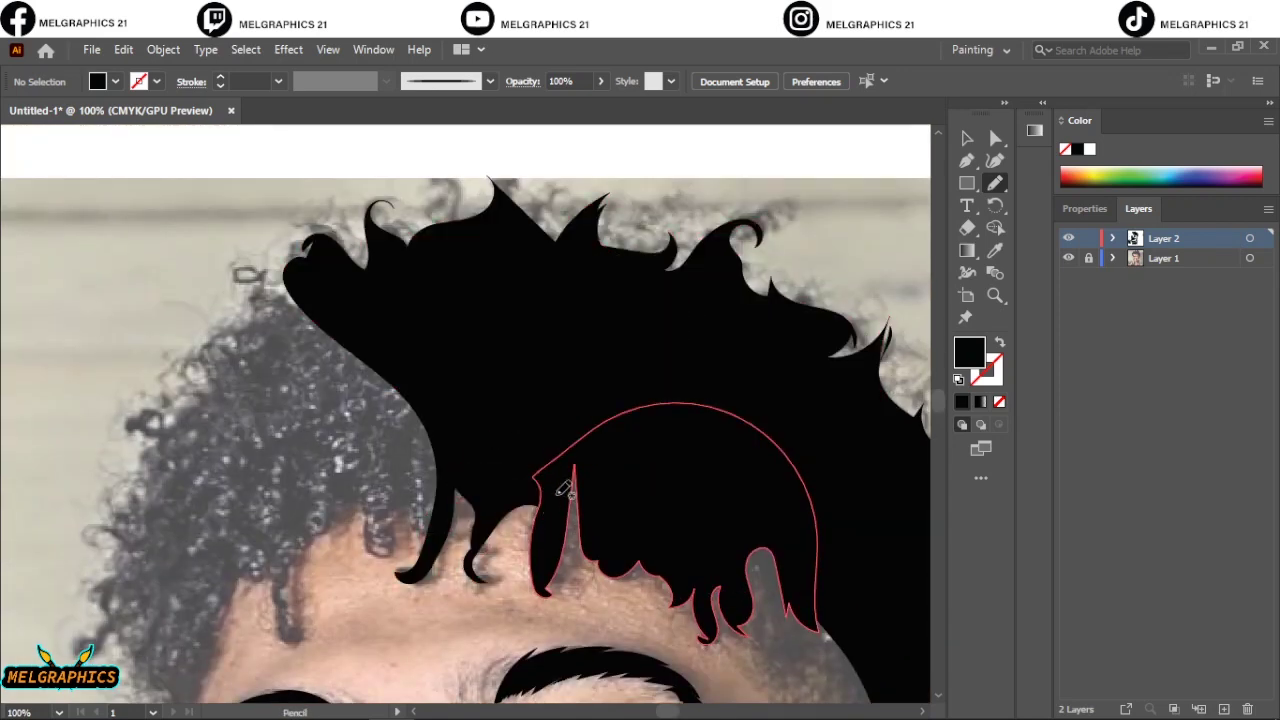
Block in the left hair edge and temple curls in black, then hide the photo to check
key("ctrl+0")
key("ctrl+1")
left_click_drag(598, 278, 343, 612)
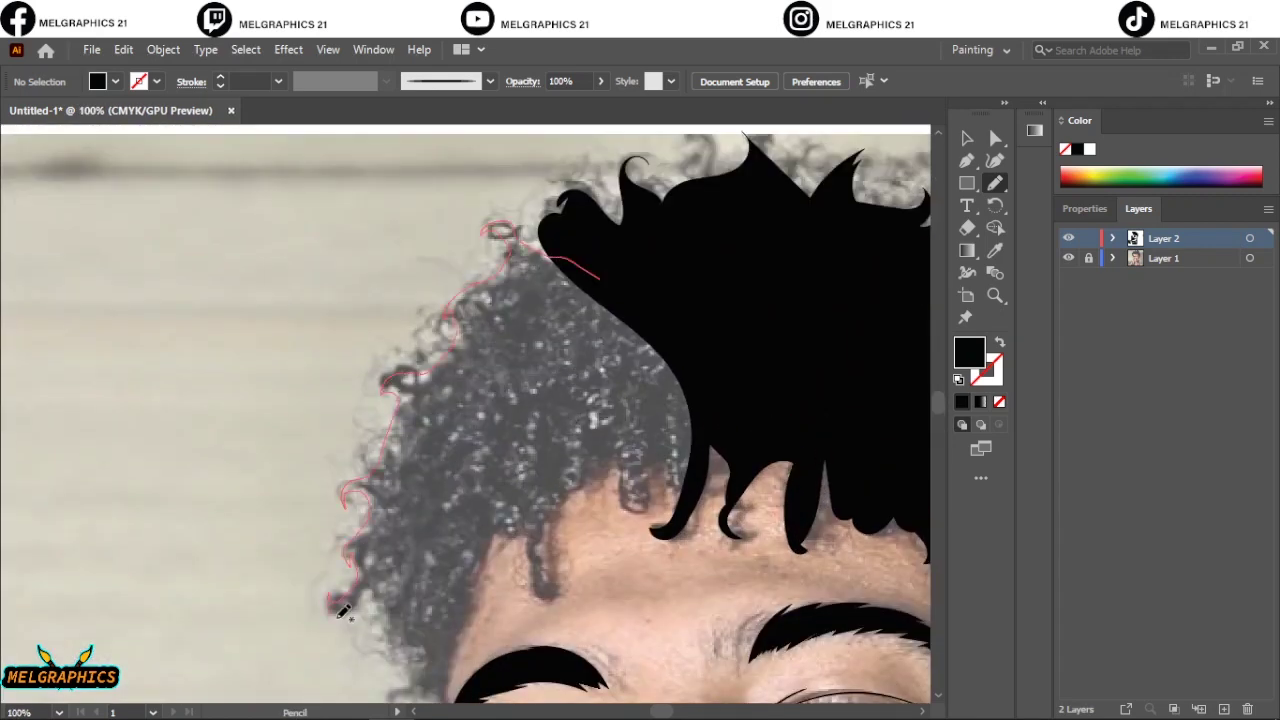
left_click_drag(552, 540, 694, 328)
key("ctrl+plus")
key("ctrl+plus")
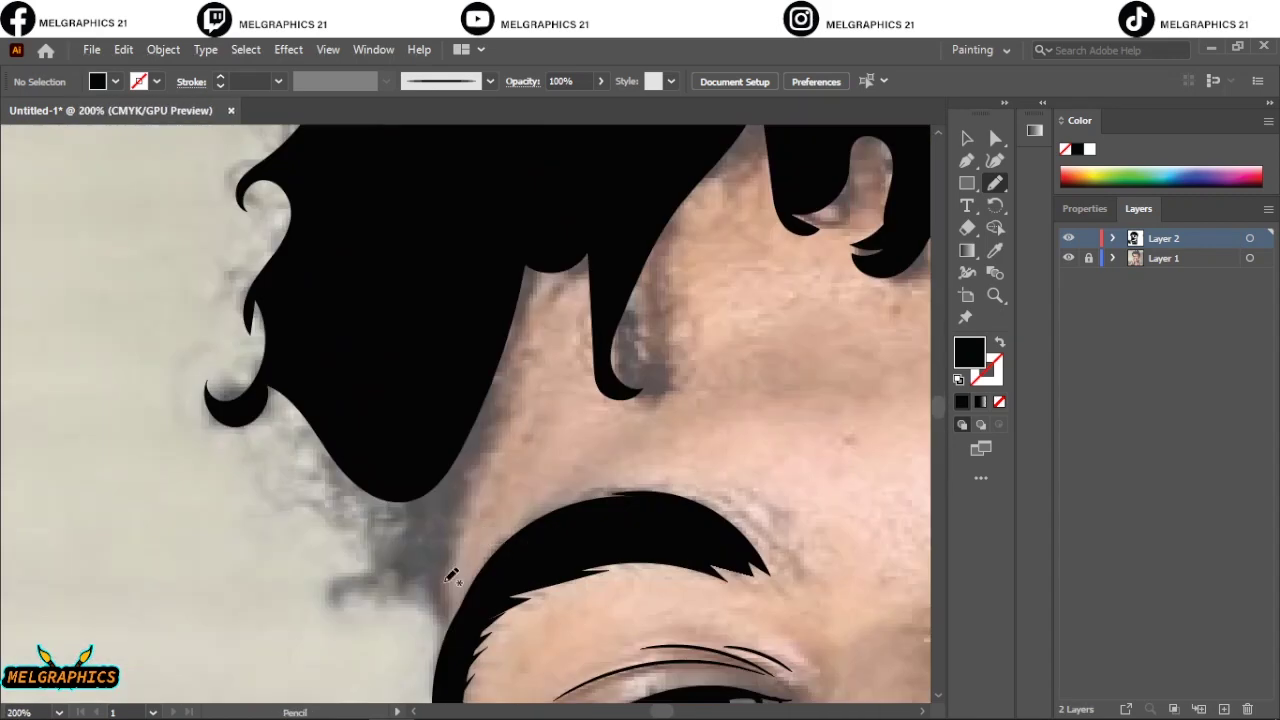
mouse_move(452, 605)
left_mouse_down()
mouse_move(377, 580)
mouse_move(452, 603)
left_mouse_up()
key("ctrl+0")
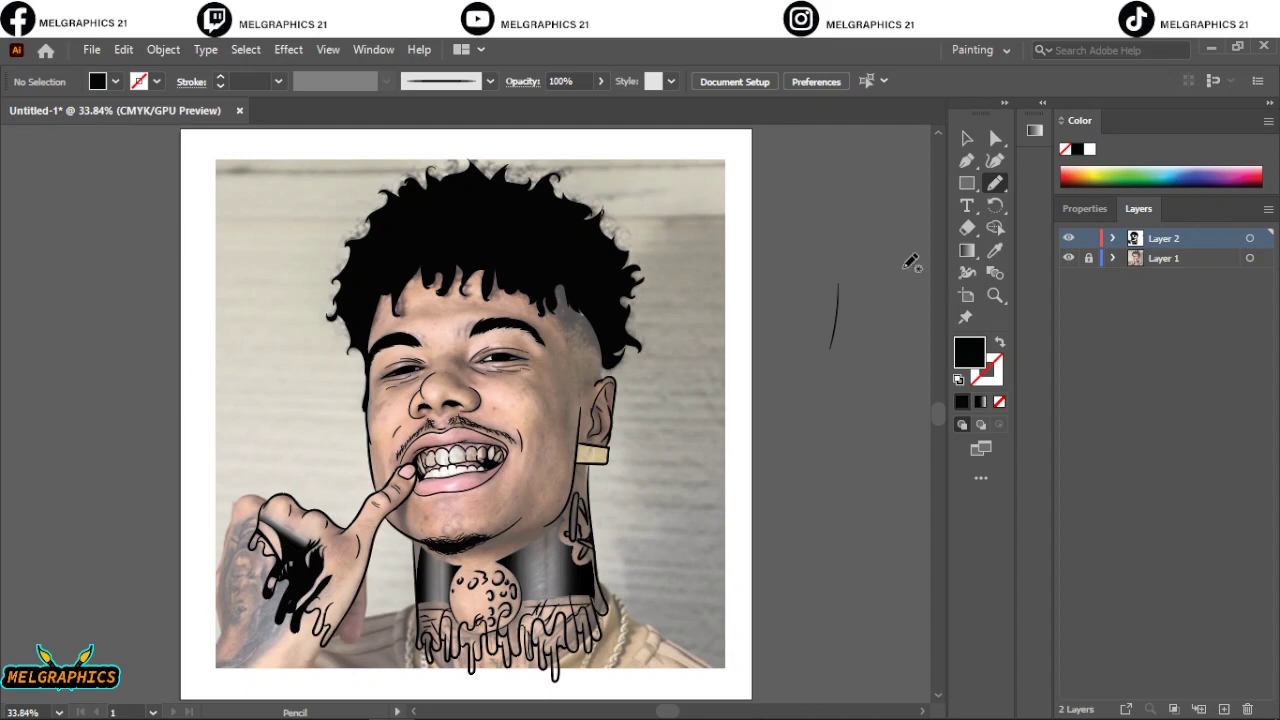
left_click(1068, 258)
Show the photo again and brush black 0.75 pt curl strands along the forehead hairline
left_click(1068, 258)
key("b")
key("shift+x")
scroll(420, 260, "up", 4)
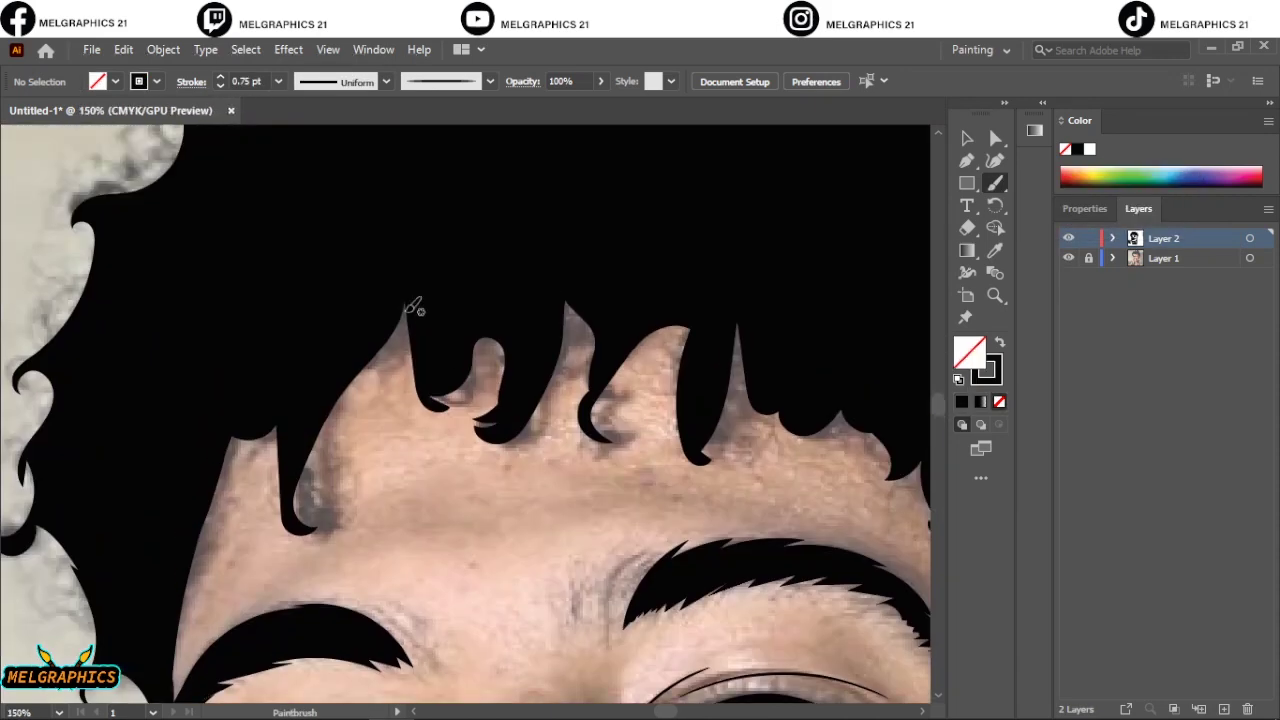
left_click_drag(408, 310, 682, 322)
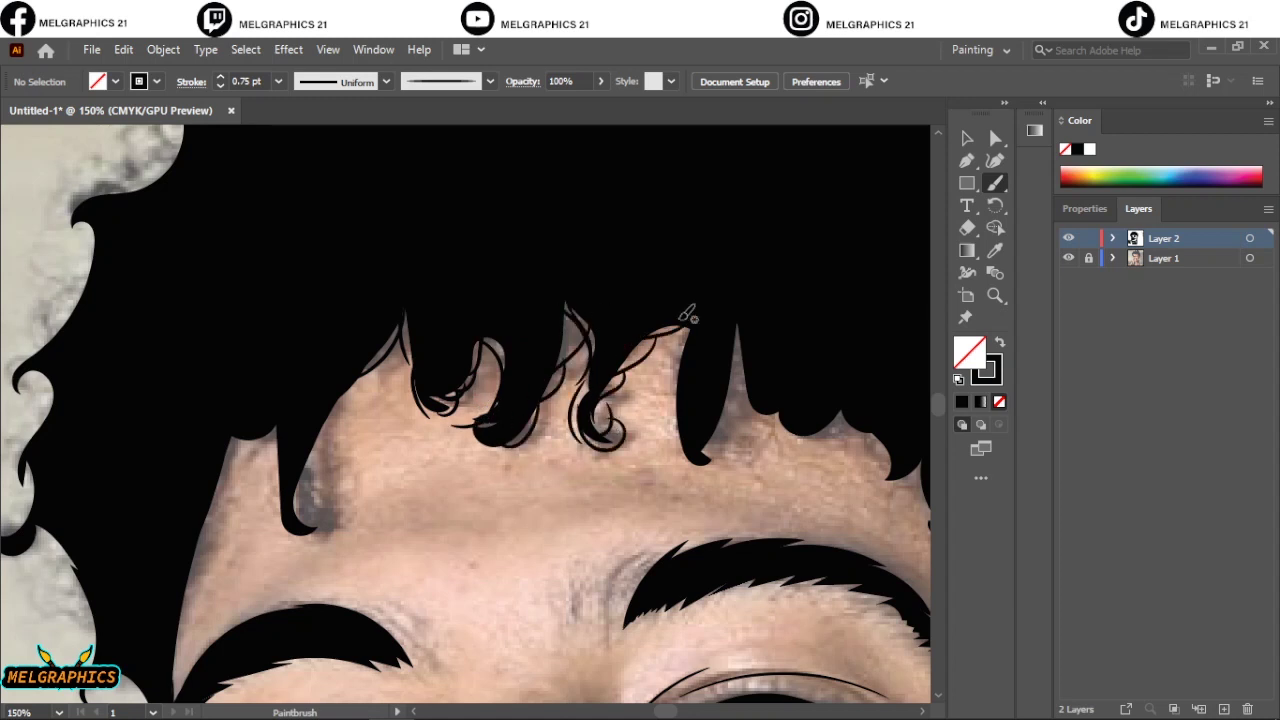
mouse_move(686, 326)
left_mouse_down()
mouse_move(845, 405)
mouse_move(518, 372)
left_mouse_up()
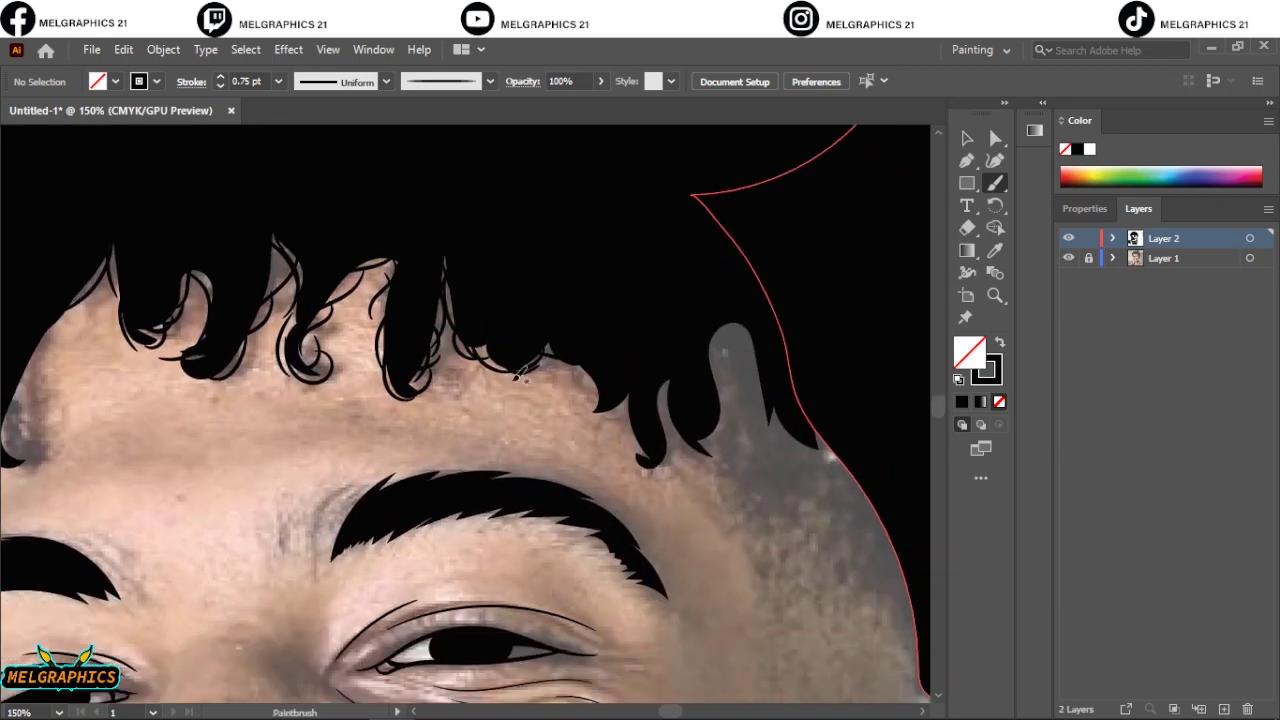
left_click_drag(580, 398, 830, 440)
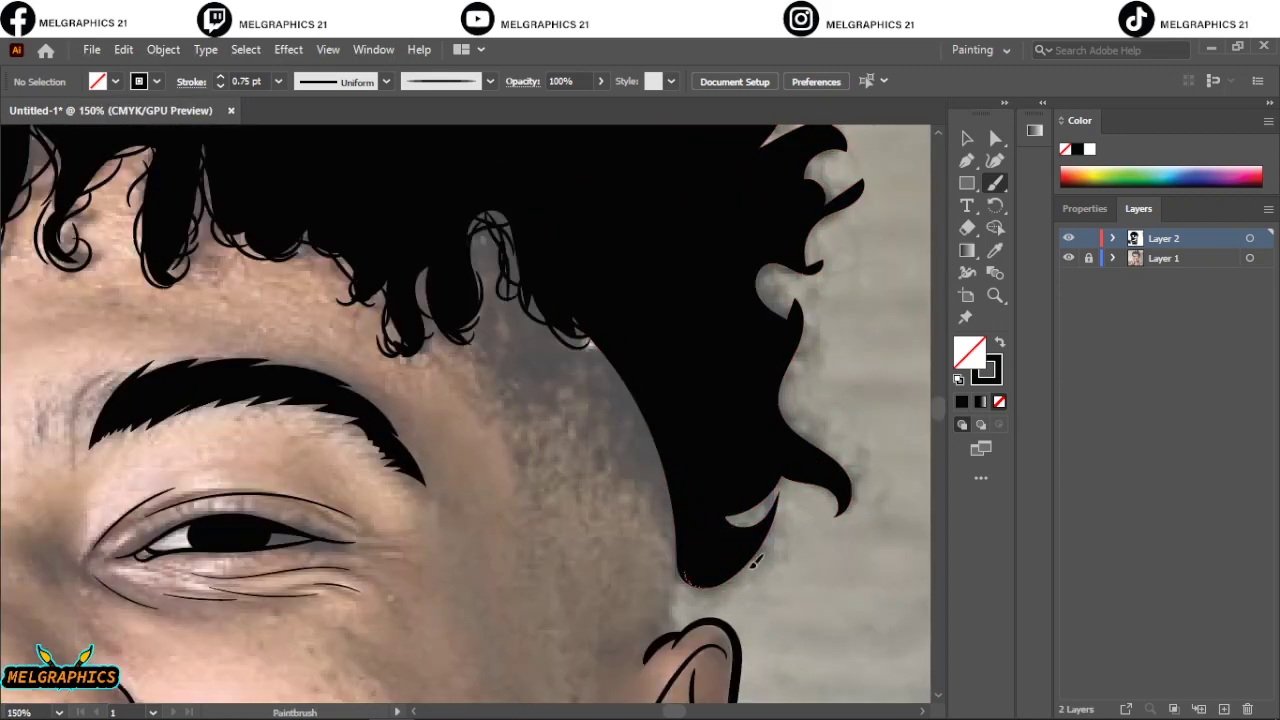
Add curl strokes around the hair's right and upper-right edges
left_click_drag(720, 537, 845, 505)
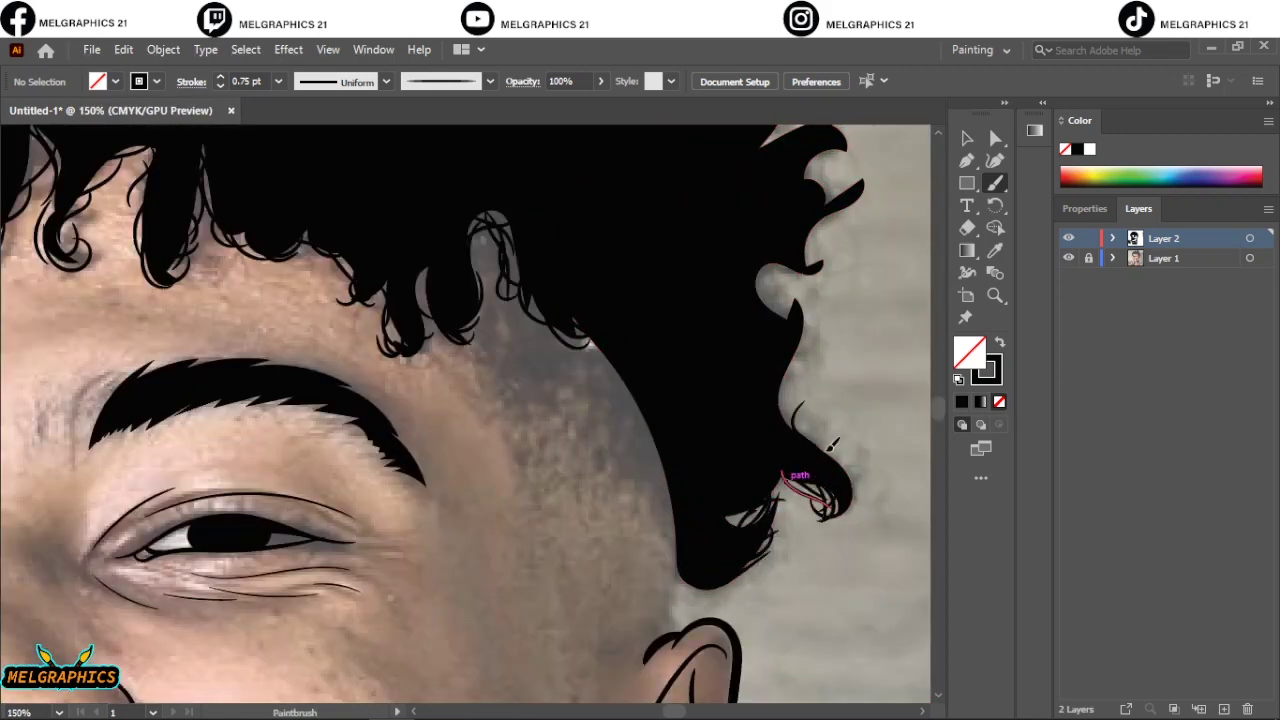
left_click_drag(790, 360, 800, 420)
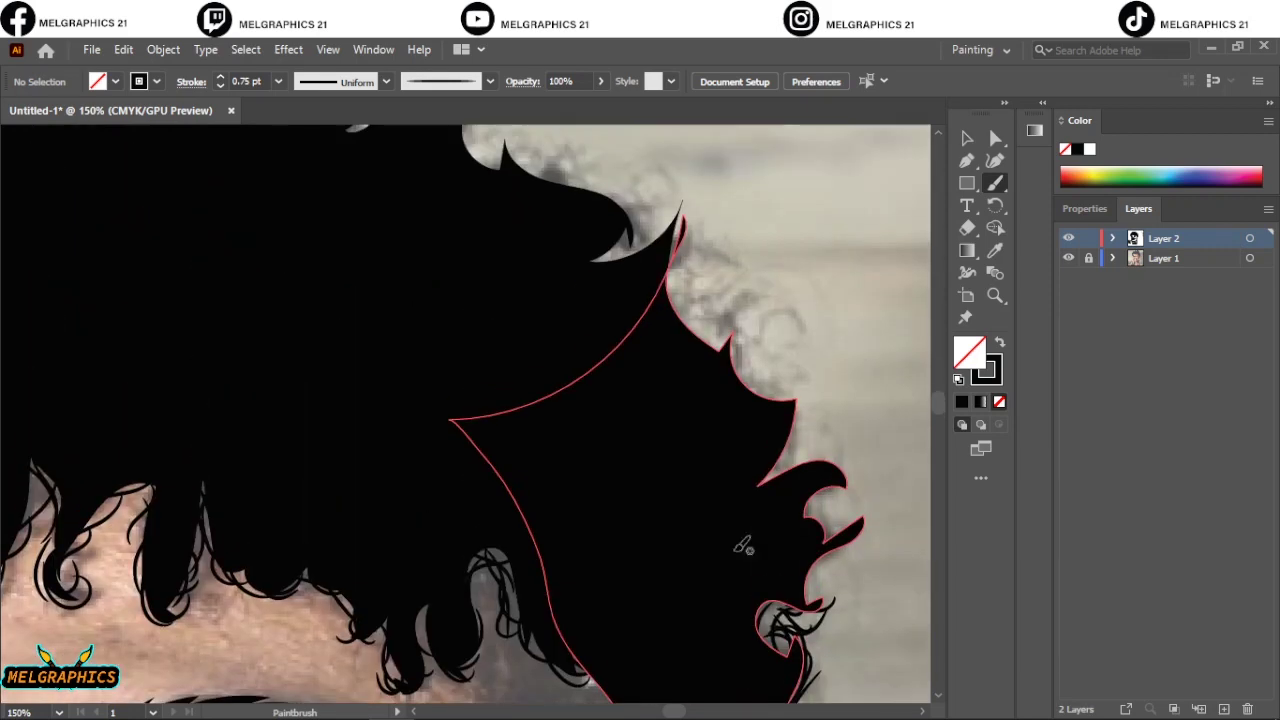
left_click_drag(819, 550, 797, 491)
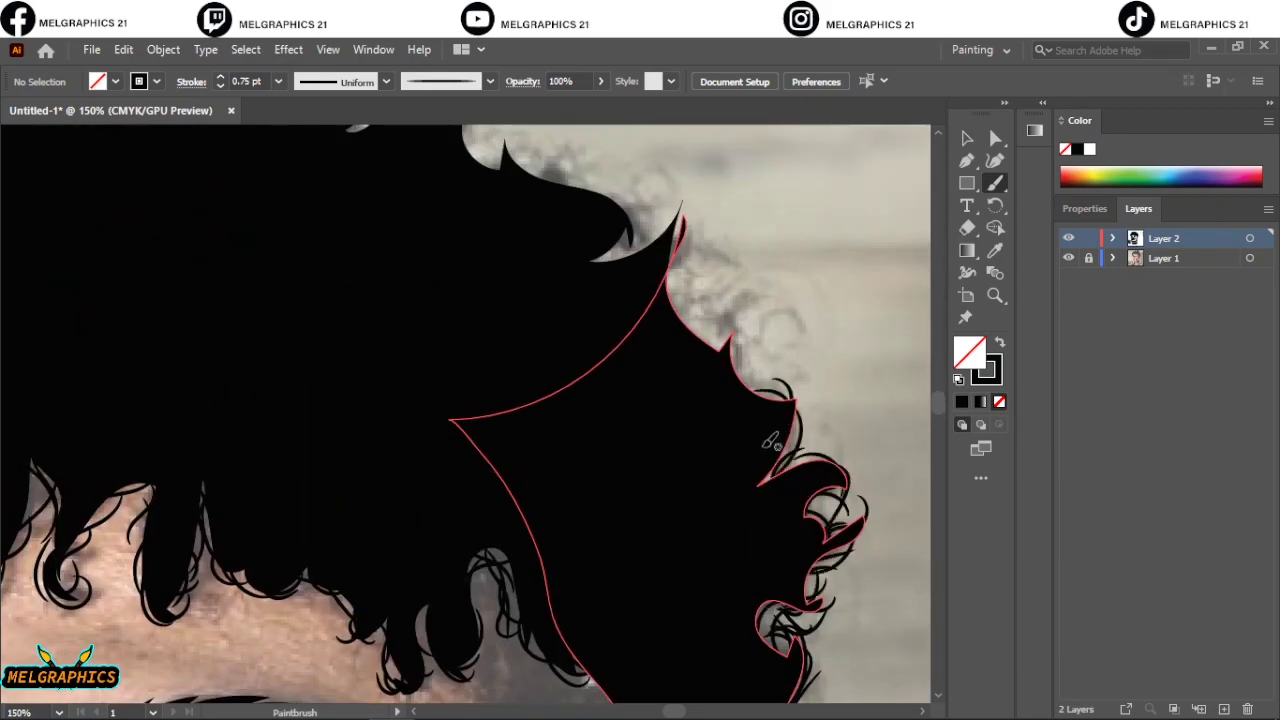
scroll(790, 487, "up", 5)
mouse_move(765, 595)
left_mouse_down()
mouse_move(700, 524)
mouse_move(675, 455)
mouse_move(680, 416)
mouse_move(624, 452)
mouse_move(470, 325)
mouse_move(520, 242)
left_mouse_up()
Brush curl strands across the top edge of the hair, working right to left
left_click_drag(380, 330, 362, 255)
left_click_drag(330, 300, 300, 240)
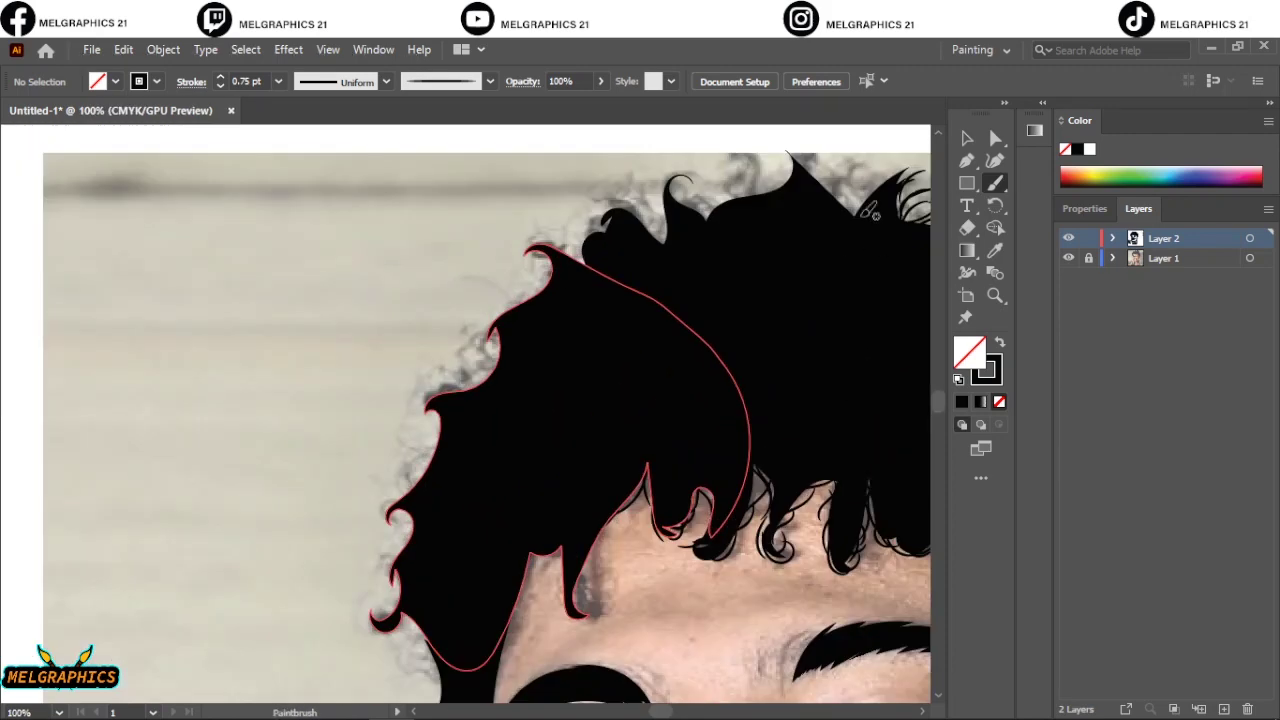
left_click_drag(860, 215, 828, 172)
mouse_move(805, 205)
left_mouse_down()
mouse_move(780, 150)
mouse_move(755, 145)
left_mouse_up()
left_click_drag(730, 210, 690, 178)
left_click_drag(680, 236, 650, 192)
left_click_drag(630, 240, 620, 200)
left_click_drag(575, 278, 548, 244)
mouse_move(545, 270)
left_mouse_down()
mouse_move(526, 307)
mouse_move(470, 335)
left_mouse_up()
Add curl strokes down the hair's left edge and over the forehead
mouse_move(495, 350)
left_mouse_down()
mouse_move(425, 415)
mouse_move(400, 505)
left_mouse_up()
left_click_drag(412, 495, 382, 550)
left_click_drag(440, 400, 420, 445)
left_click_drag(400, 590, 372, 618)
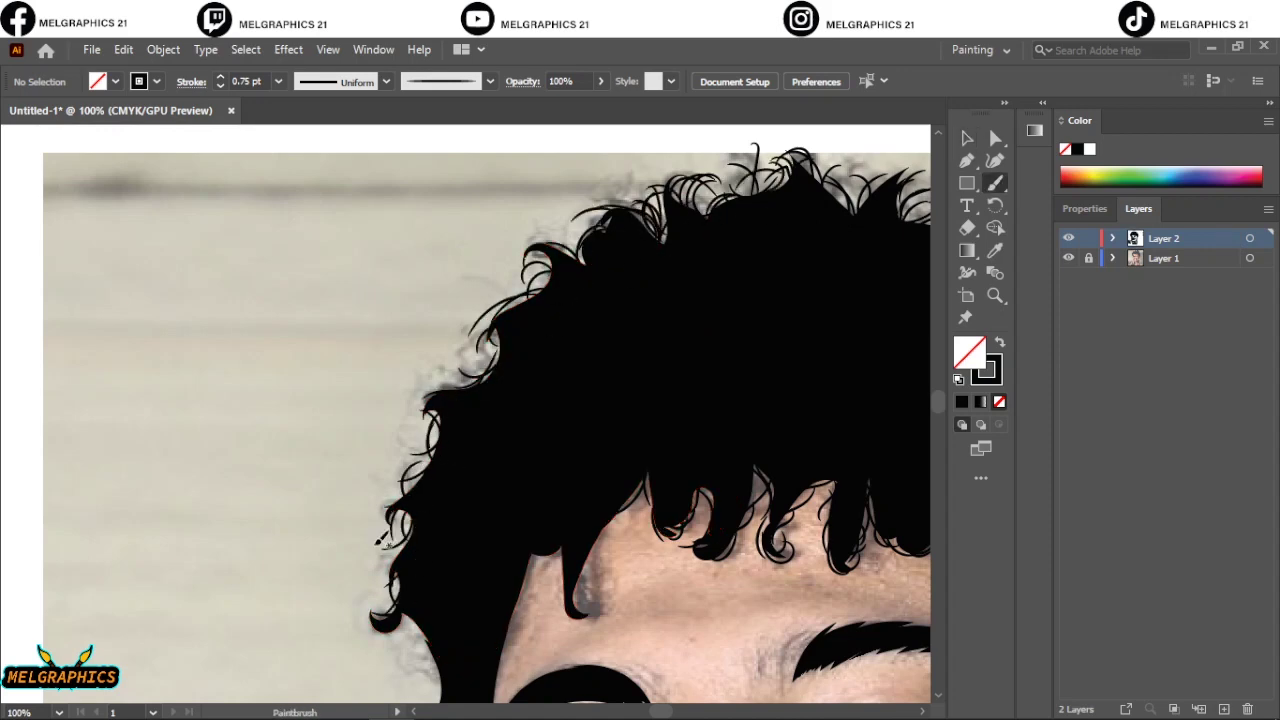
scroll(380, 540, "down", 5)
left_click_drag(430, 410, 398, 470)
left_click_drag(390, 395, 370, 420)
left_click_drag(460, 505, 430, 530)
left_click_drag(515, 400, 500, 445)
left_click_drag(575, 345, 590, 410)
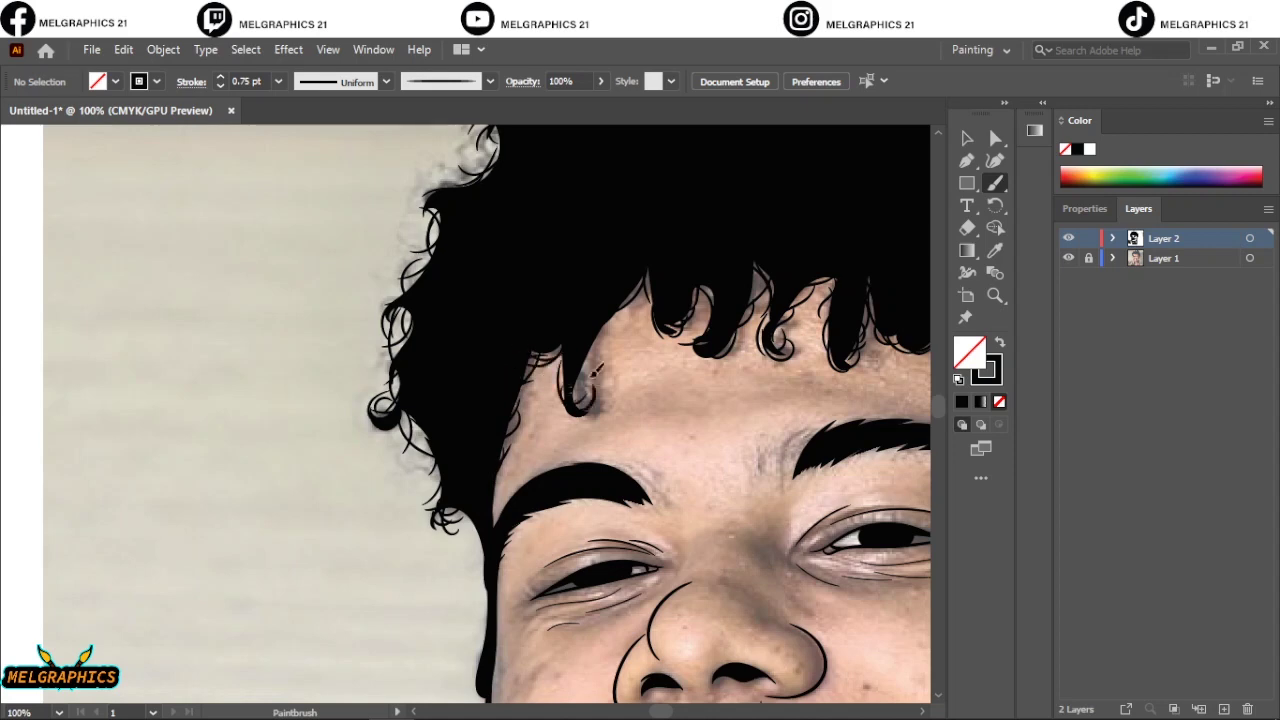
mouse_move(640, 280)
left_mouse_down()
mouse_move(620, 335)
mouse_move(630, 318)
left_mouse_up()
Thin the brush to 0.5 pt and add finer curls along the left edge and top right
key("bracketleft")
left_click_drag(440, 436, 395, 515)
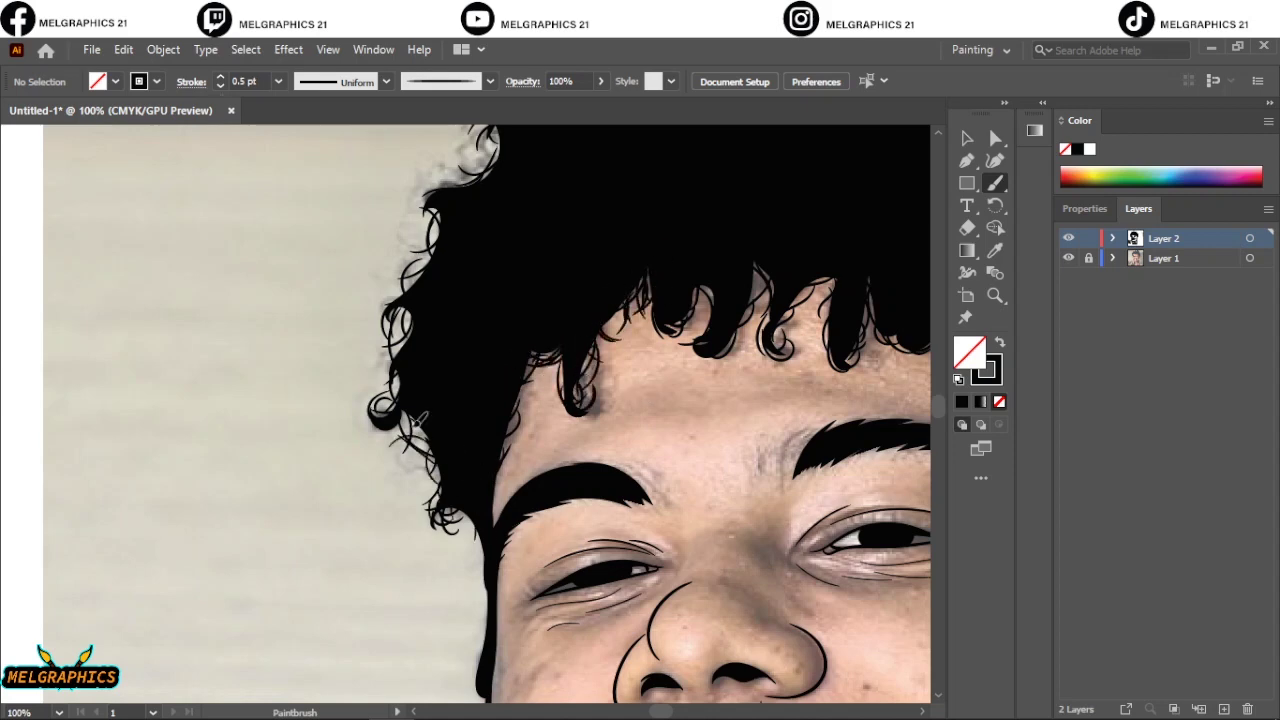
left_click_drag(392, 372, 378, 416)
left_click_drag(420, 322, 380, 388)
scroll(480, 410, "up", 7)
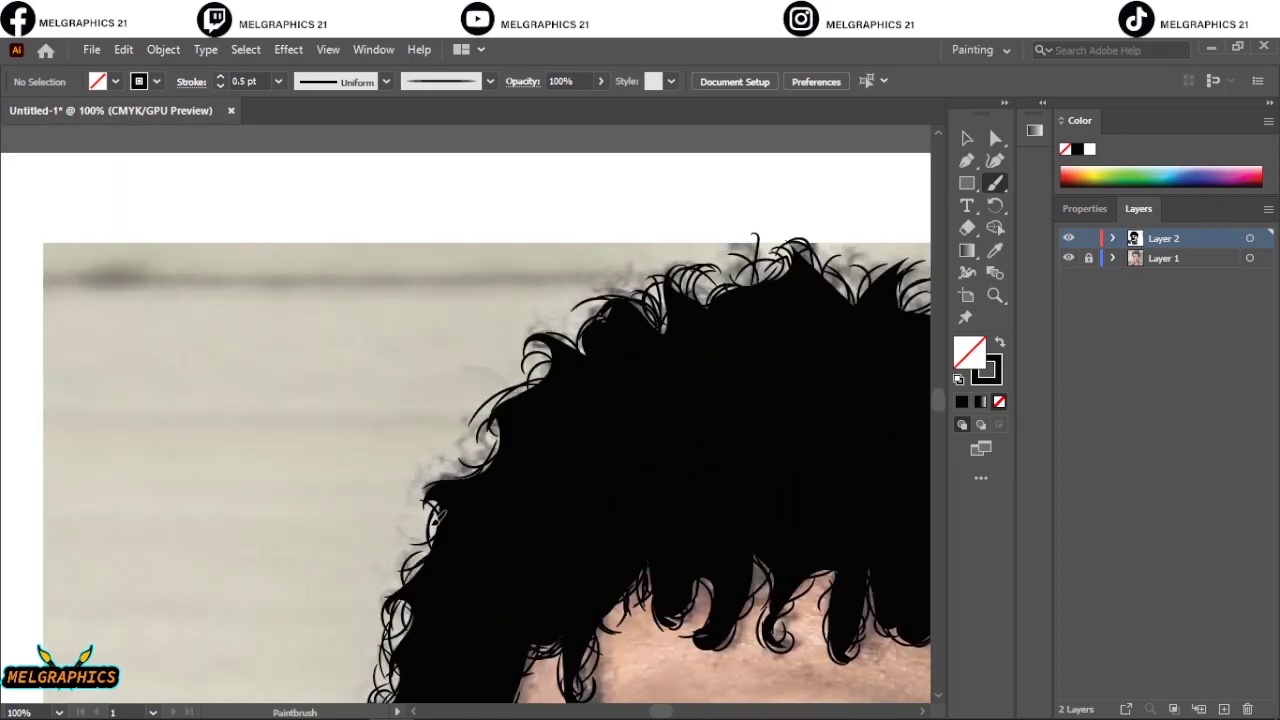
left_click_drag(480, 448, 408, 568)
left_click_drag(505, 430, 465, 465)
left_click_drag(585, 305, 525, 380)
left_click_drag(650, 306, 585, 338)
mouse_move(770, 242)
left_mouse_down()
mouse_move(750, 284)
mouse_move(775, 286)
left_mouse_up()
left_click_drag(850, 238, 835, 280)
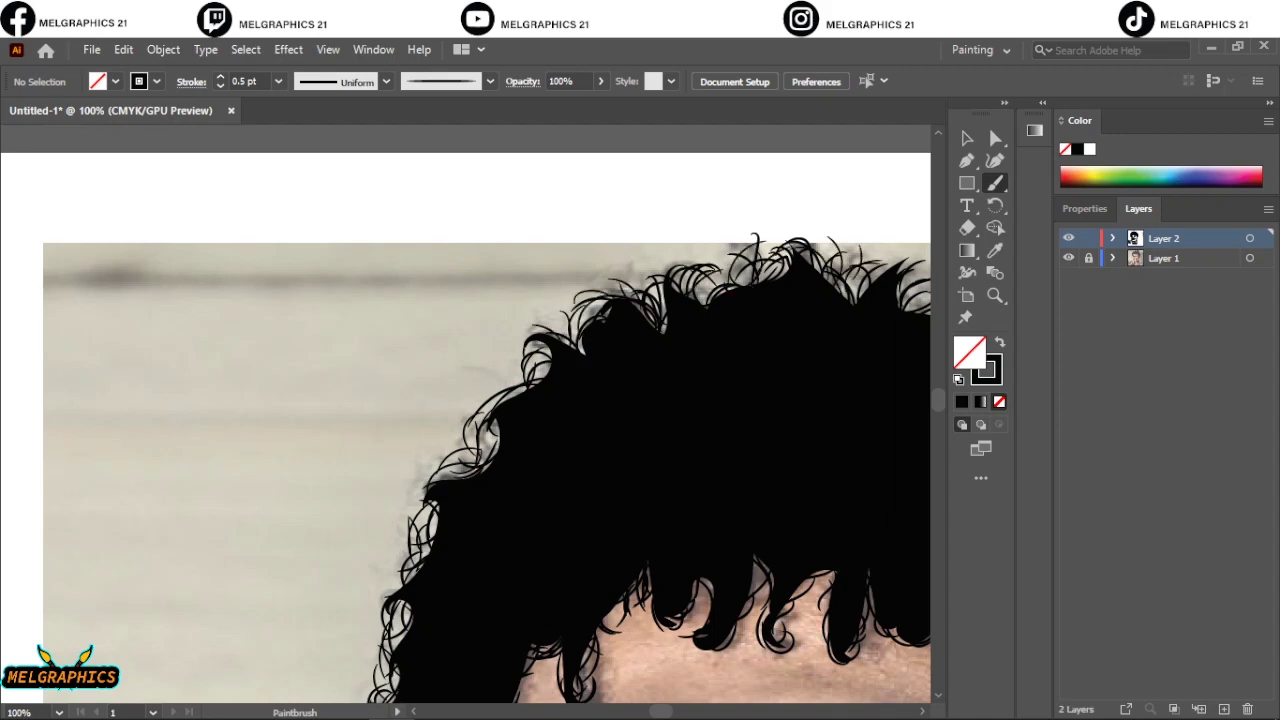
Check the linework without the photo, then add curl loops and strokes along the forehead hairline
key("ctrl+0")
left_click(1068, 258)
left_click(1068, 258)
key("ctrl+equal")
key("ctrl+equal")
key("ctrl+equal")
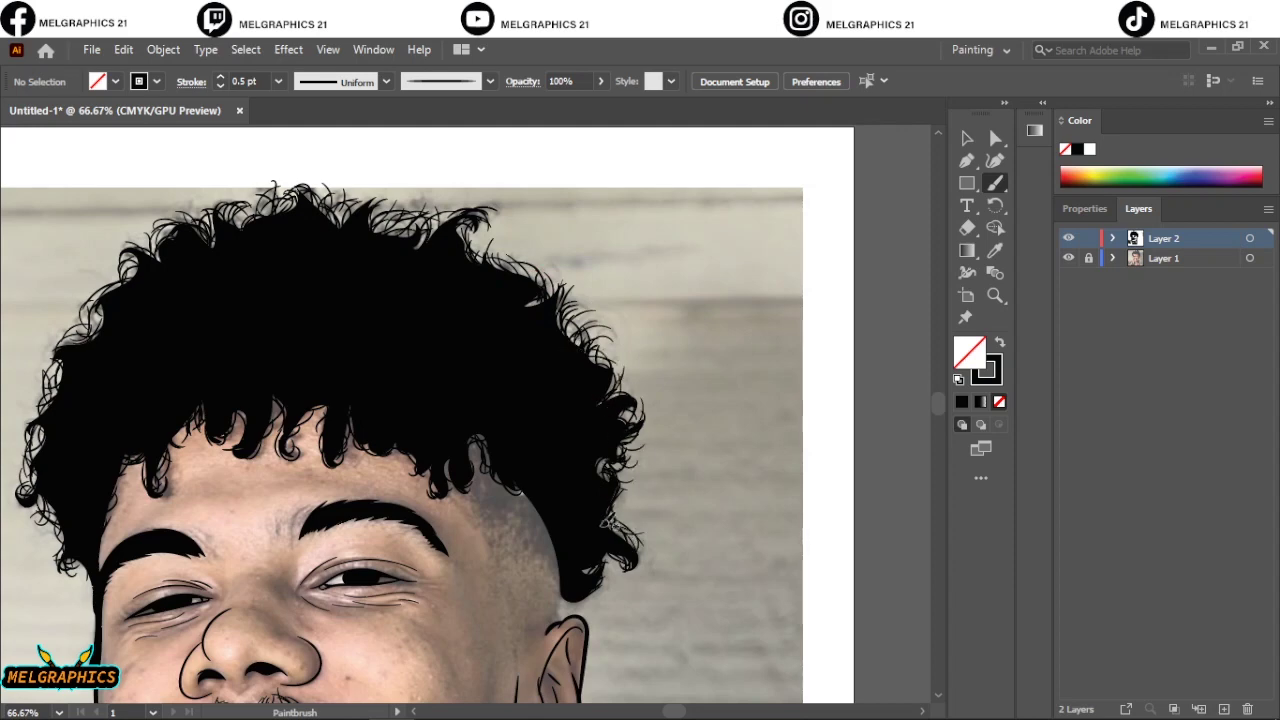
key("ctrl+equal")
key("ctrl+equal")
scroll(230, 520, "down", 1)
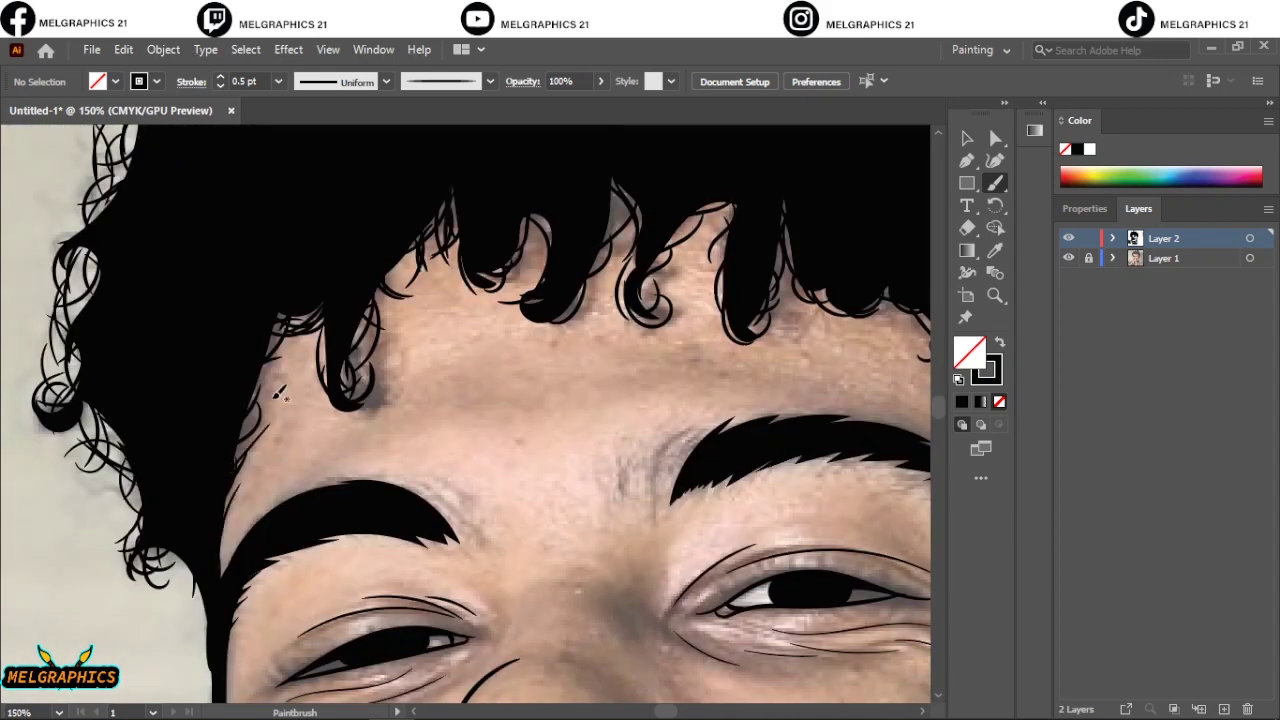
mouse_move(418, 262)
left_mouse_down()
mouse_move(540, 300)
mouse_move(628, 205)
left_mouse_up()
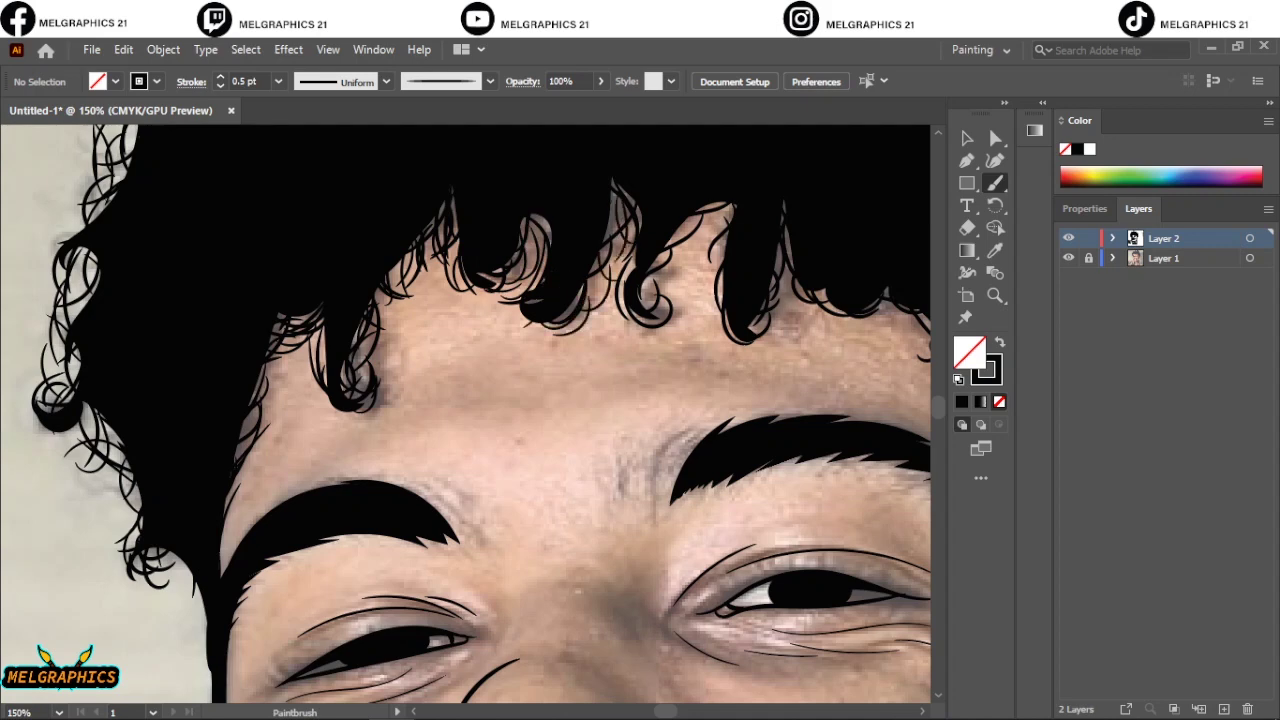
left_click_drag(600, 400, 330, 510)
left_click_drag(482, 250, 578, 420)
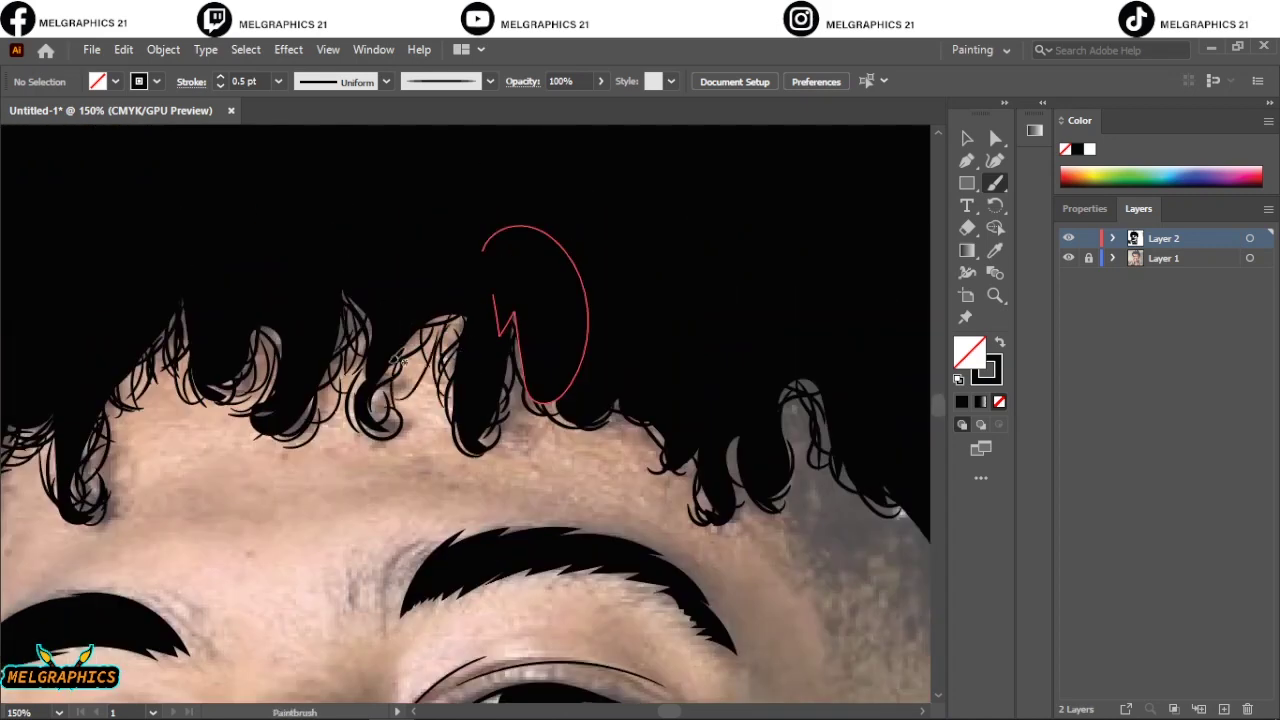
mouse_move(667, 417)
left_mouse_down()
mouse_move(570, 460)
mouse_move(700, 515)
left_mouse_up()
left_click_drag(690, 465, 760, 510)
left_click_drag(790, 400, 840, 490)
Review the line art without the photo, then add strokes along the hair near the ear
key("ctrl+0")
left_click(1068, 258)
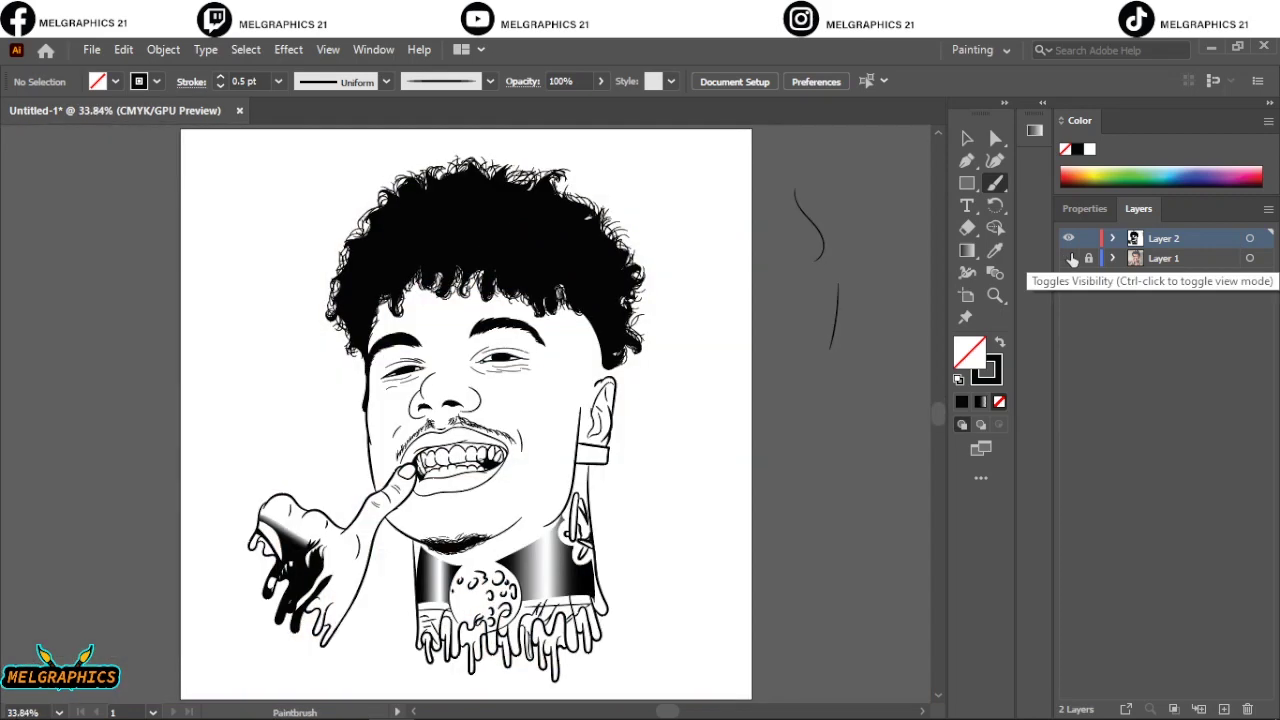
left_click(1068, 258)
left_click_drag(615, 440, 685, 480)
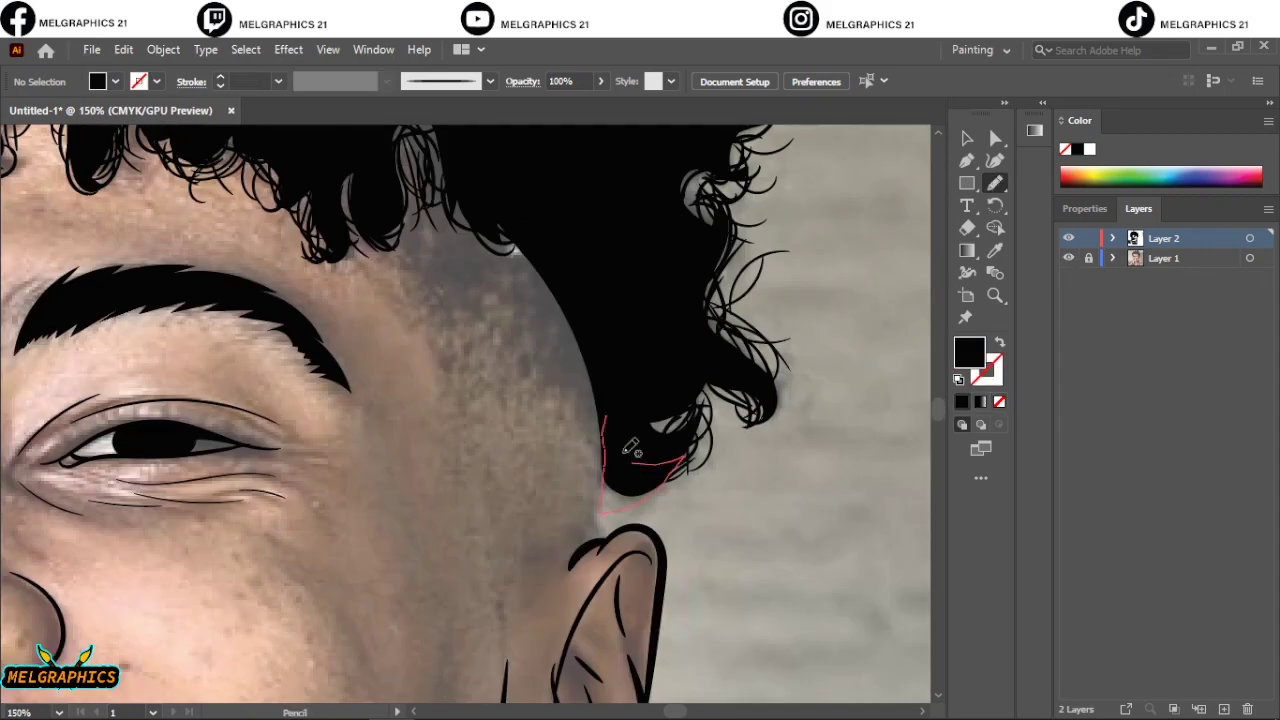
key("b")
left_click_drag(591, 337, 598, 535)
Trace the faded hair edge at the temple as a black-filled freehand shape
key("ctrl+0")
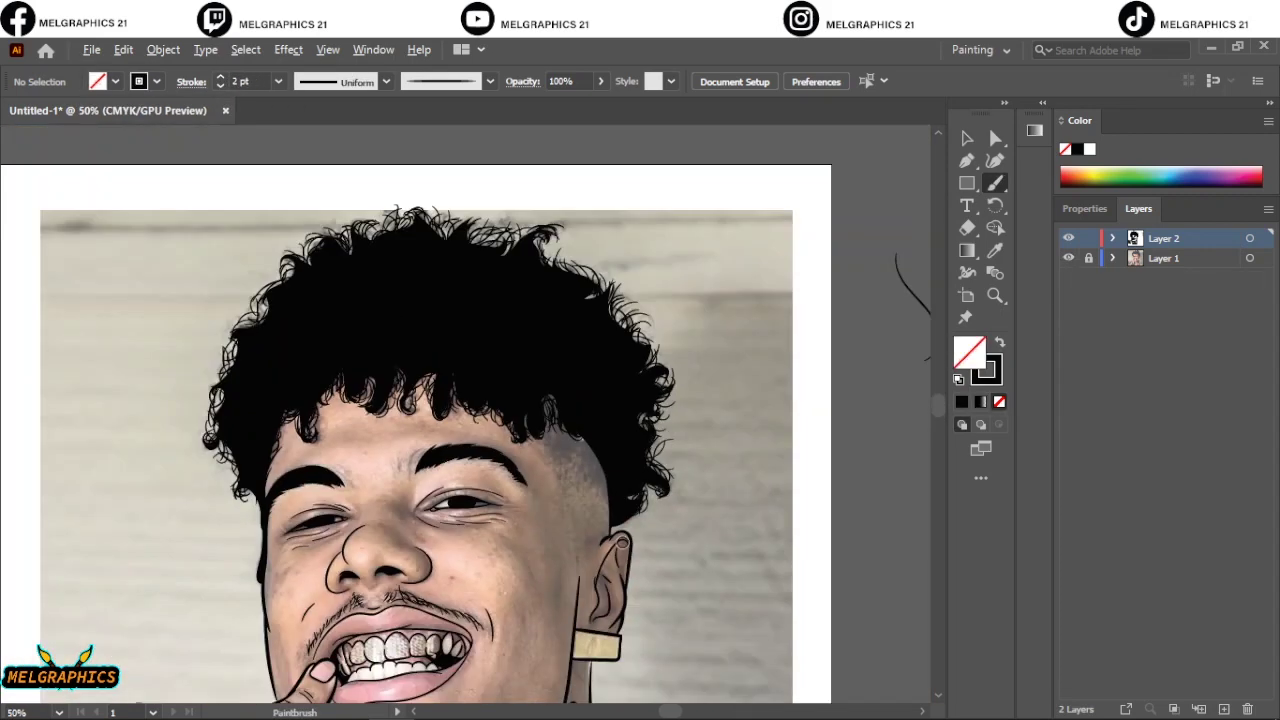
scroll(563, 360, "up", 5)
key("shift+x")
key("n")
mouse_move(672, 597)
left_mouse_down()
mouse_move(540, 408)
mouse_move(418, 195)
left_mouse_up()
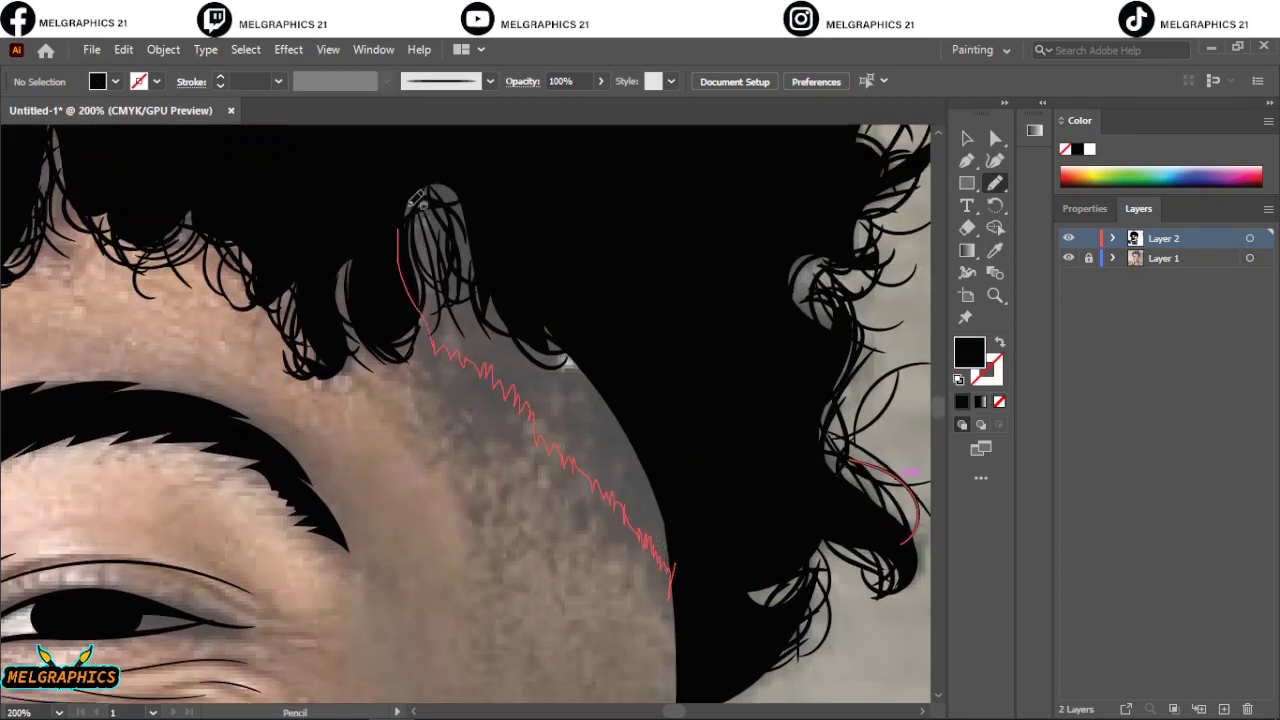
Brush small spiky strands along the right temple hairline, then change the brush stroke weight
key("ctrl+0")
key("ctrl+equal")
key("ctrl+equal")
key("ctrl+equal")
key("shift+x")
key("b")
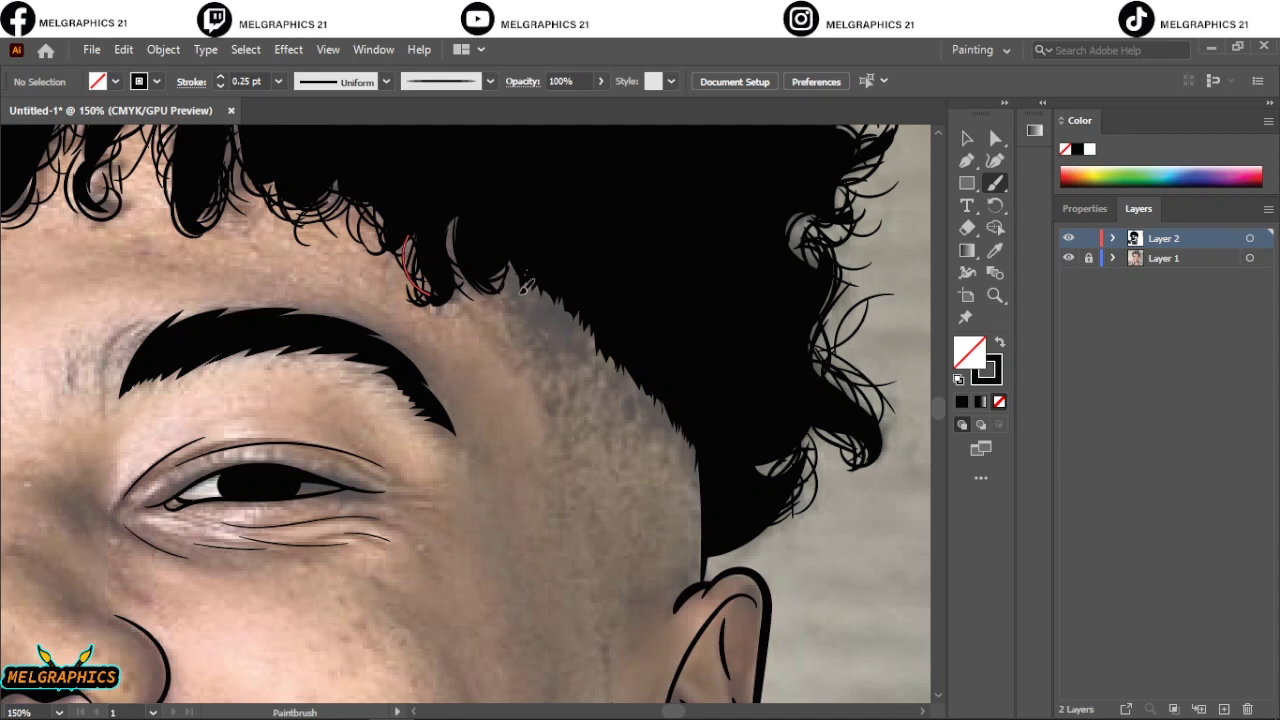
mouse_move(553, 271)
left_mouse_down()
mouse_move(595, 335)
mouse_move(640, 352)
left_mouse_up()
left_click_drag(525, 252, 556, 290)
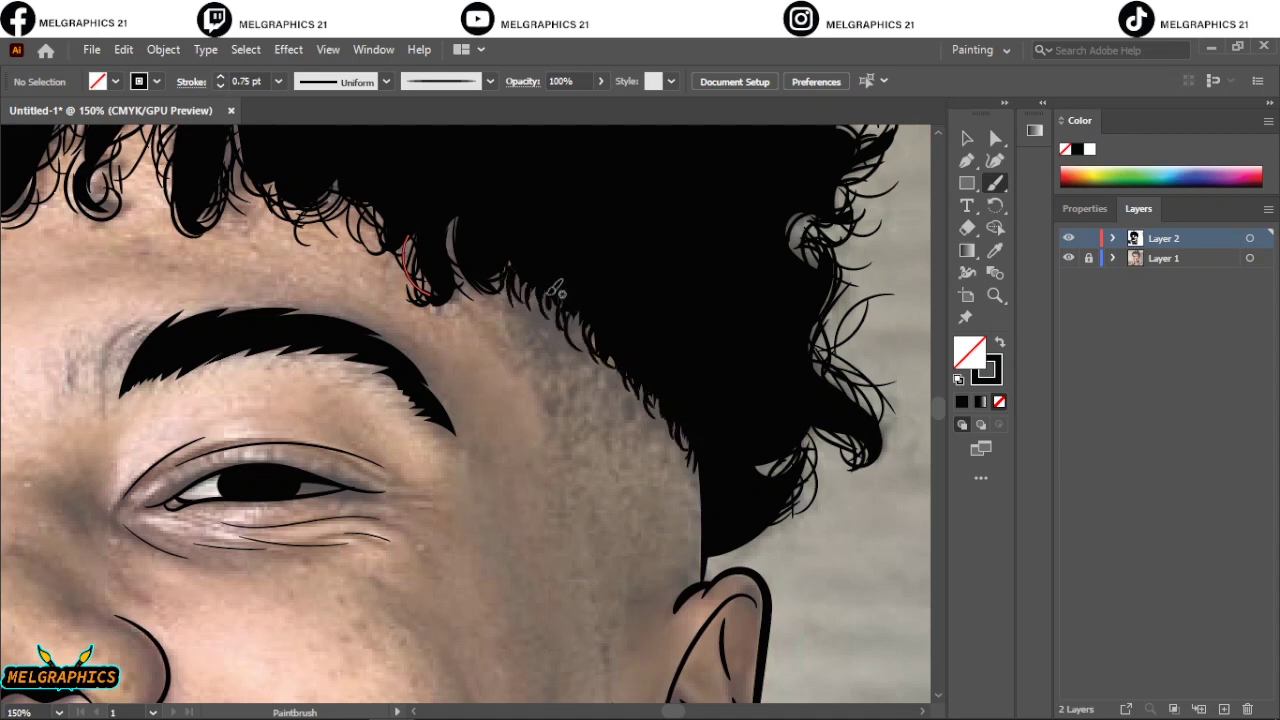
left_click(220, 87)
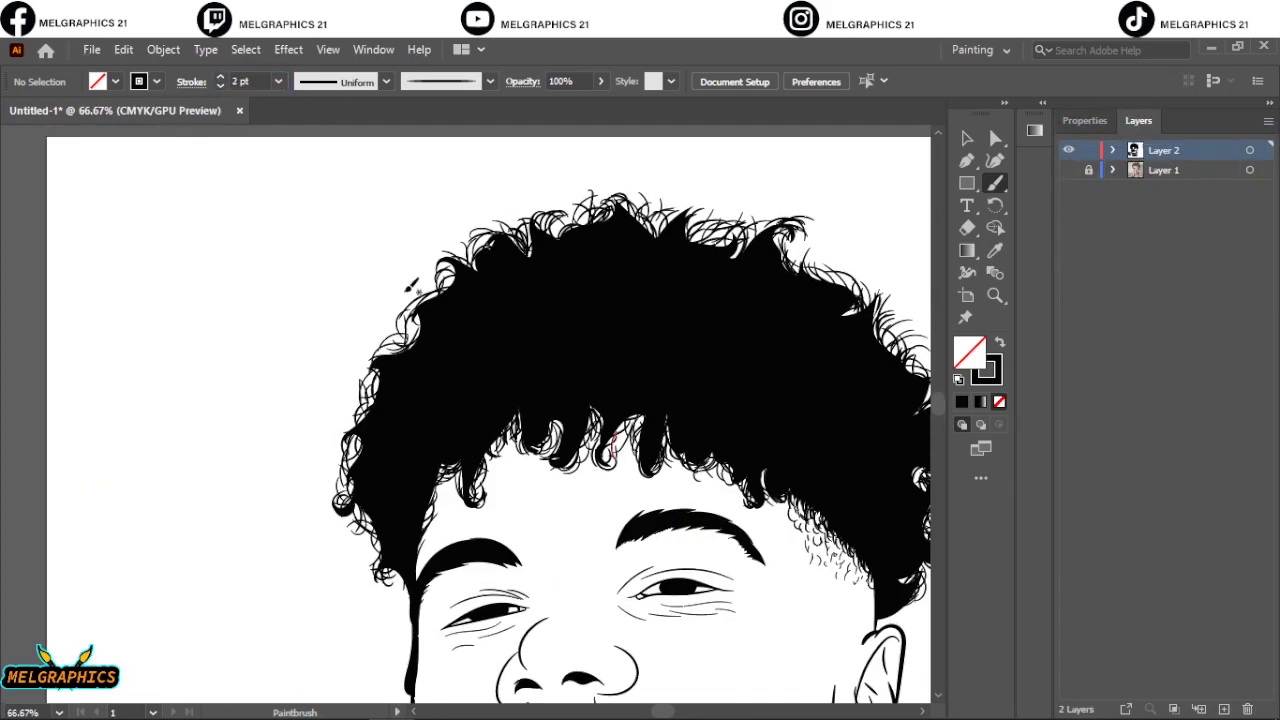
Brush an outline stroke around the curly hair and show the reference photo again
left_click_drag(417, 350, 765, 246)
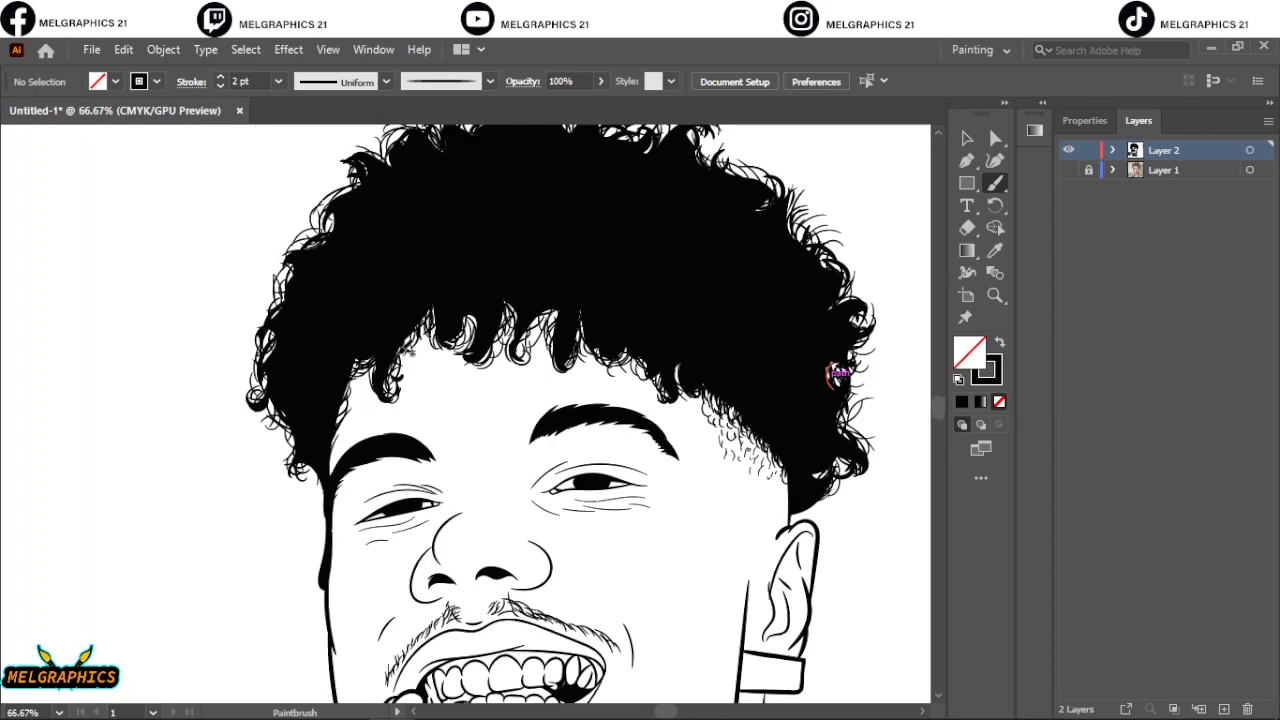
key("ctrl+0")
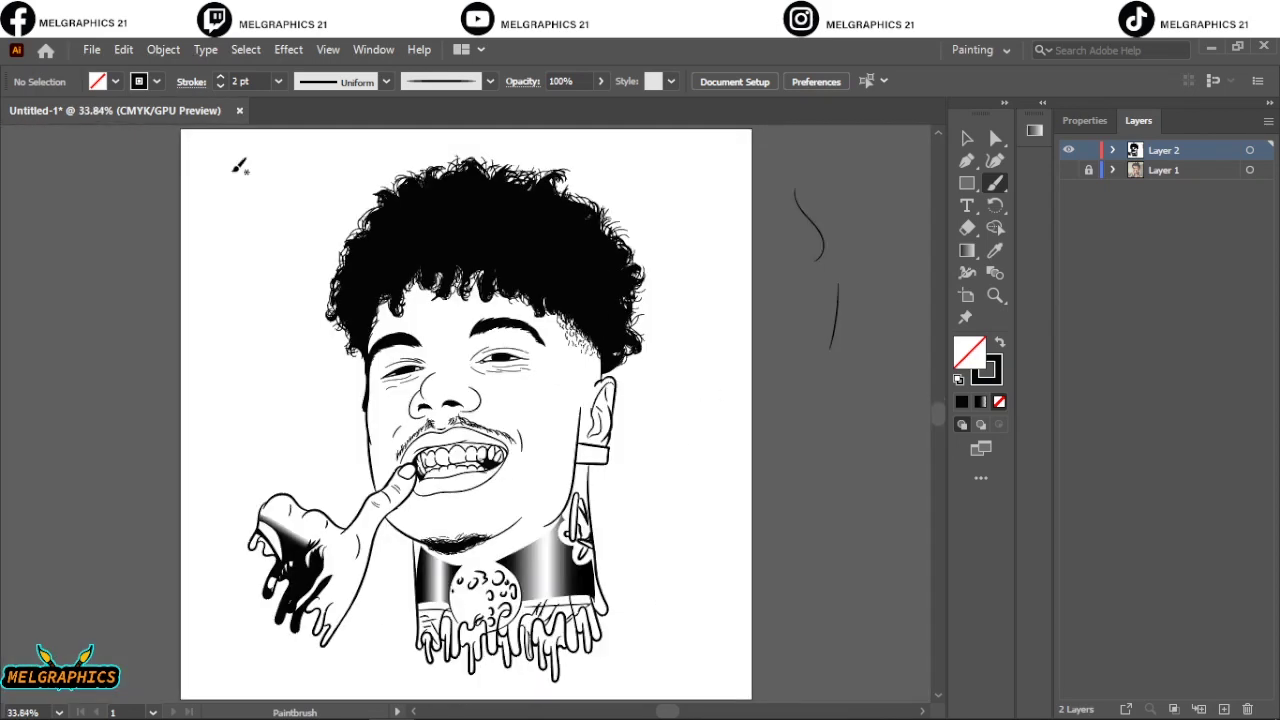
left_click(1068, 170)
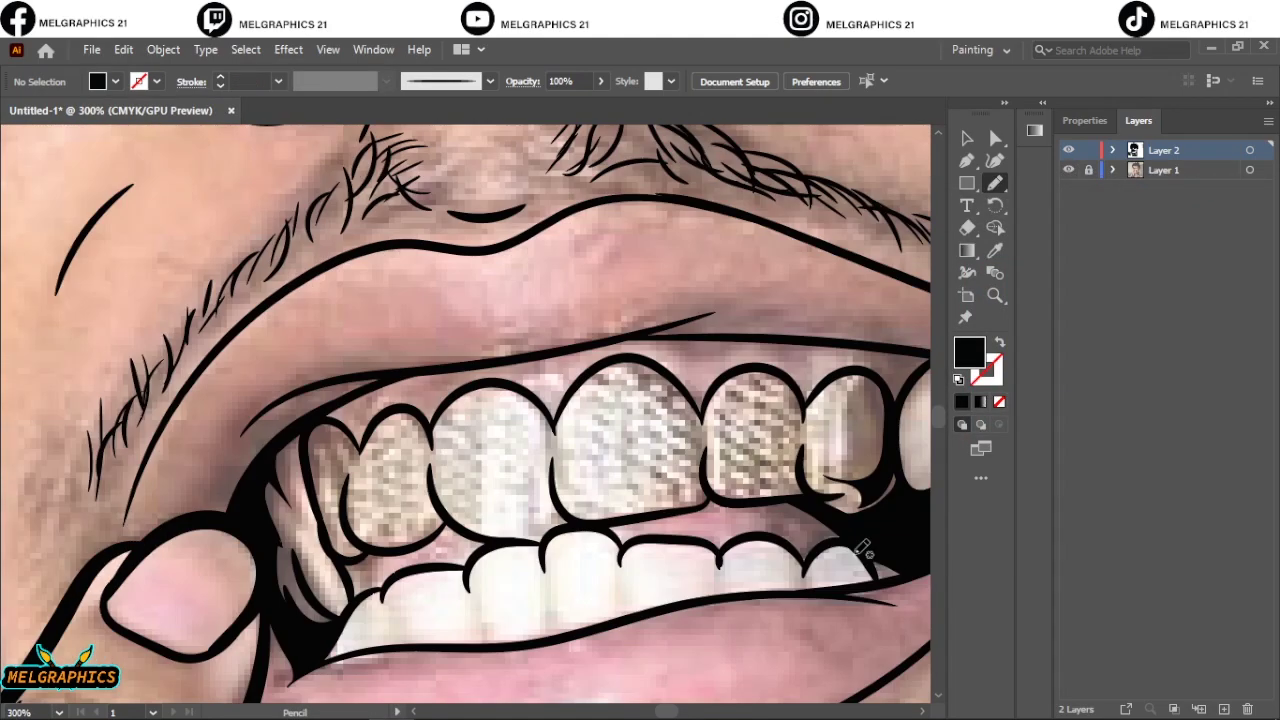
Draw a black shine stroke on the tooth edge and hide the reference photo layer
left_click_drag(731, 457, 728, 440)
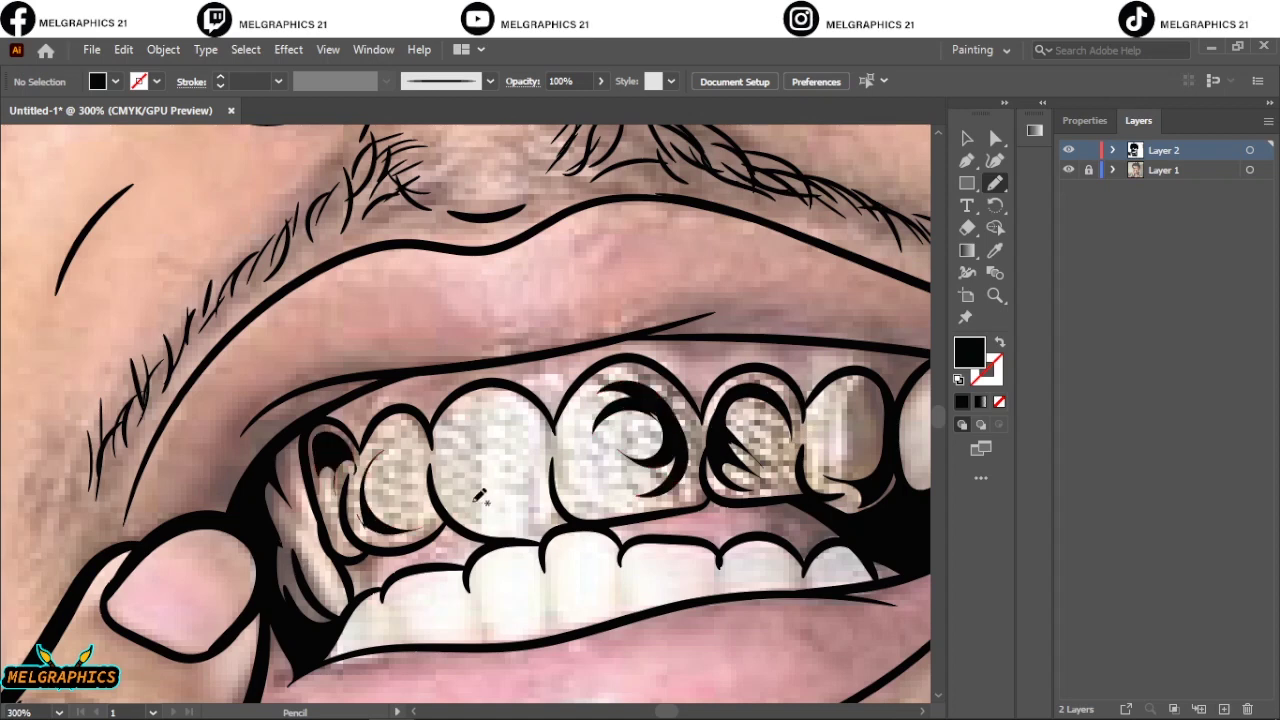
key("ctrl+0")
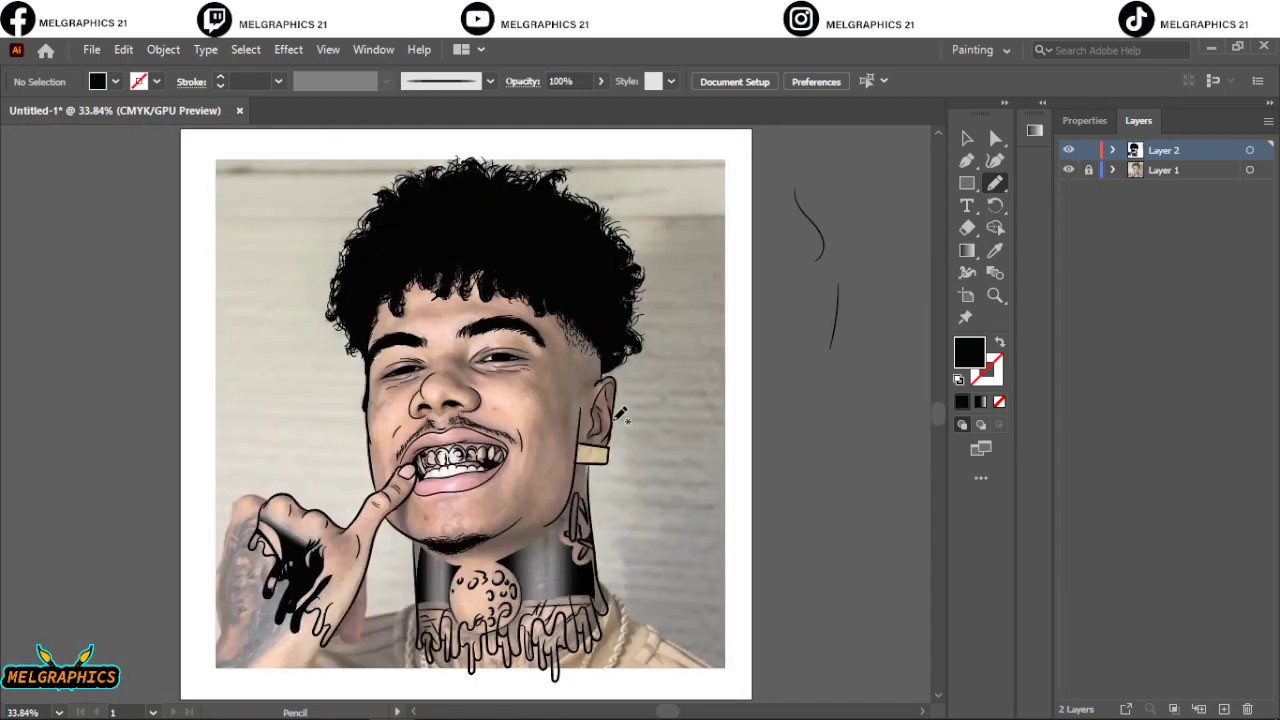
scroll(466, 416, "up", 5)
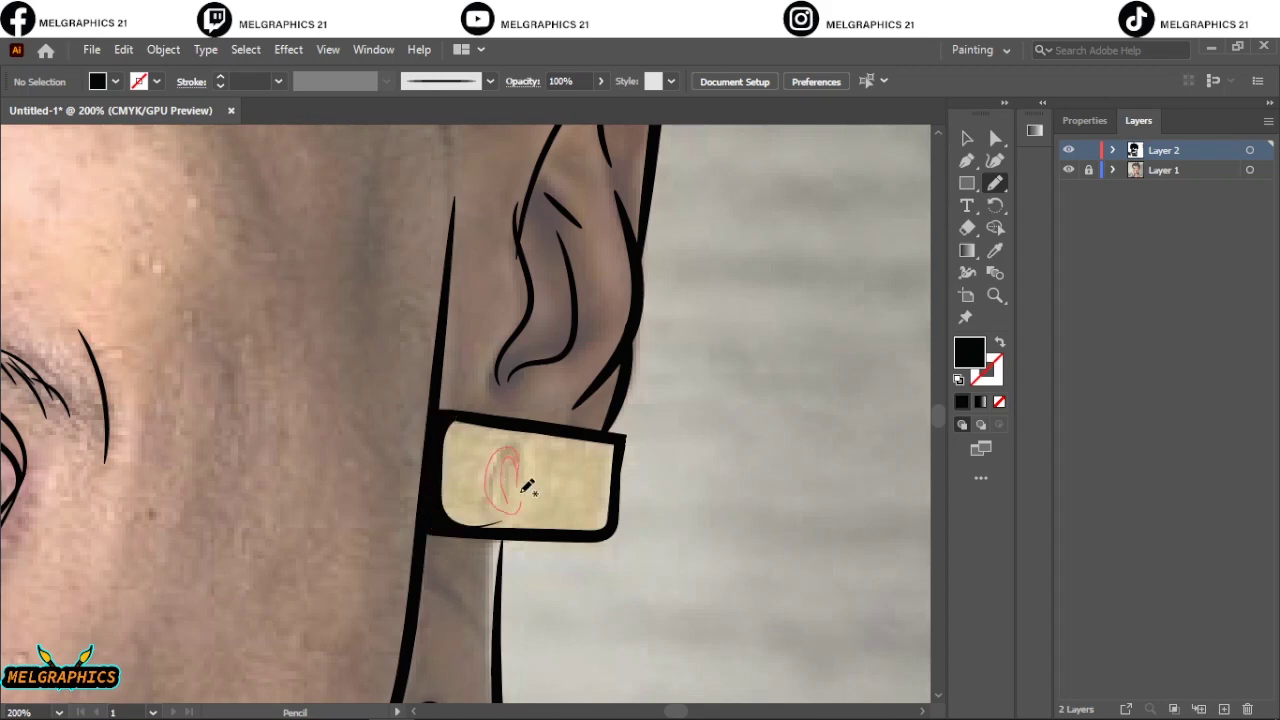
key("ctrl+0")
left_click(1068, 170)
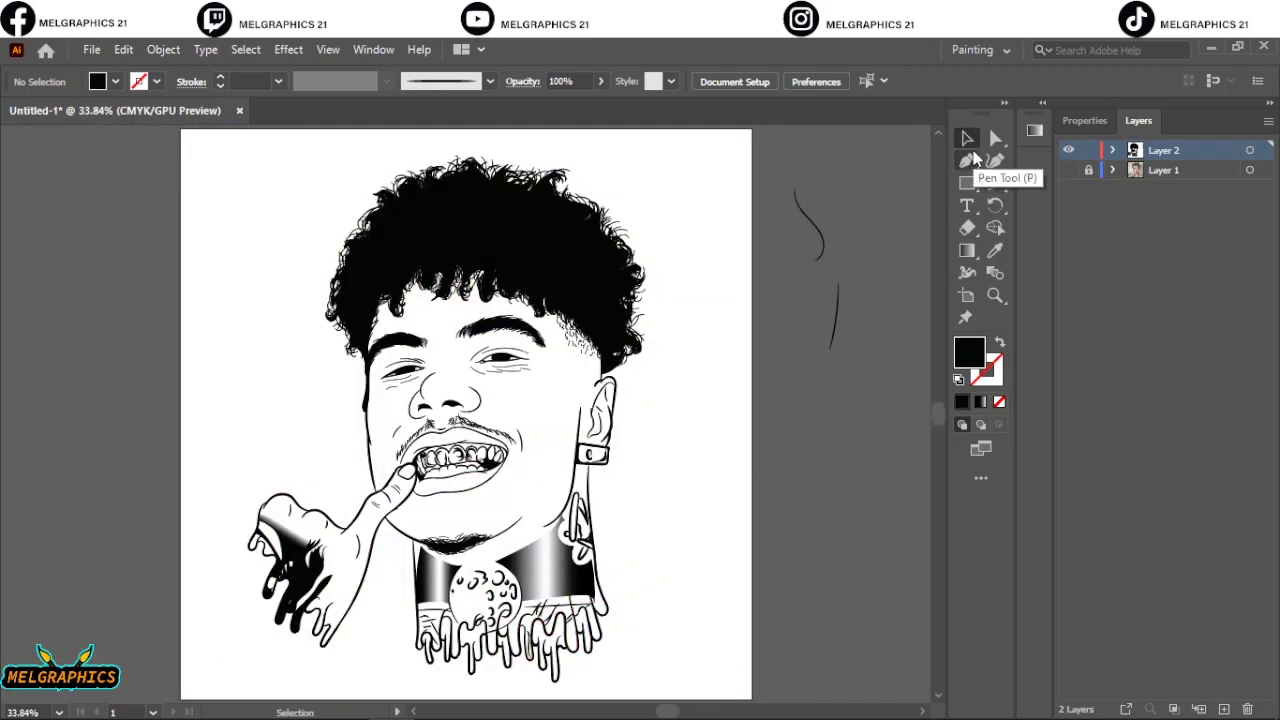
Paint a small black curl near the drips with a 2 pt brush and no fill
left_click(995, 183)
left_click(220, 78)
key("slash")
key("ctrl+minus")
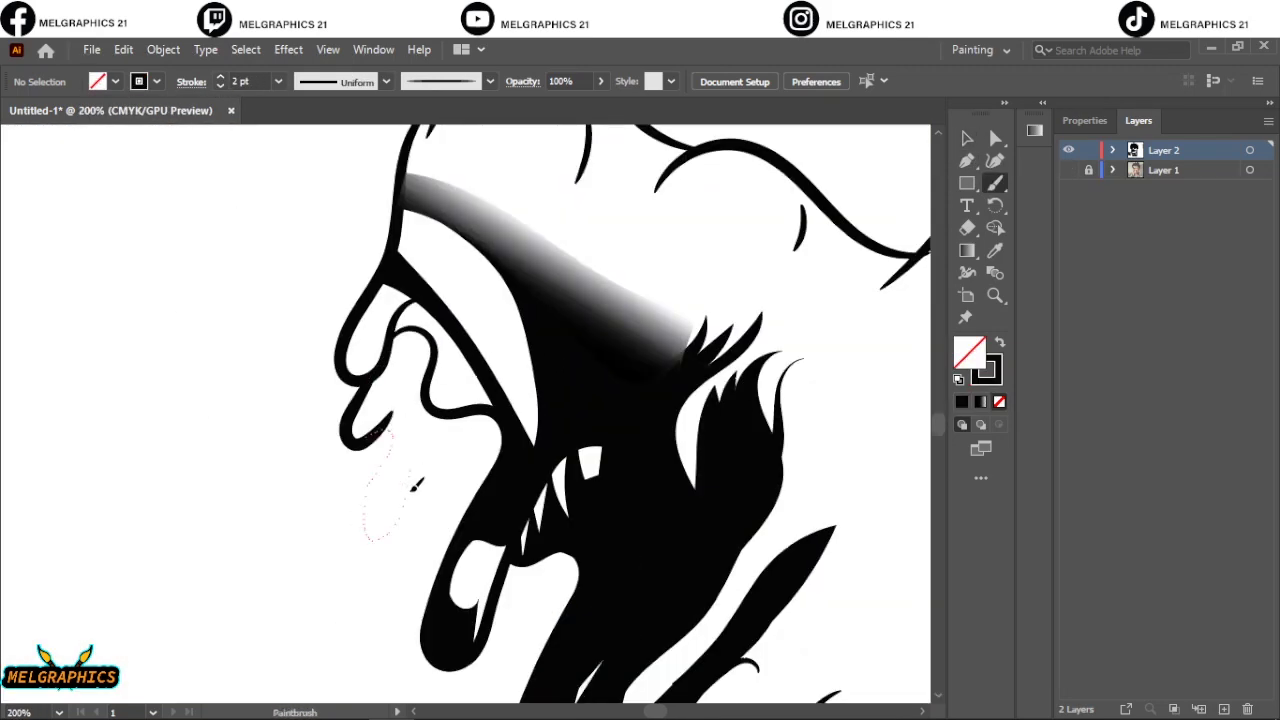
left_click_drag(411, 489, 412, 488)
scroll(577, 510, "down", 5)
left_click_drag(632, 611, 634, 608)
key("ctrl+0")
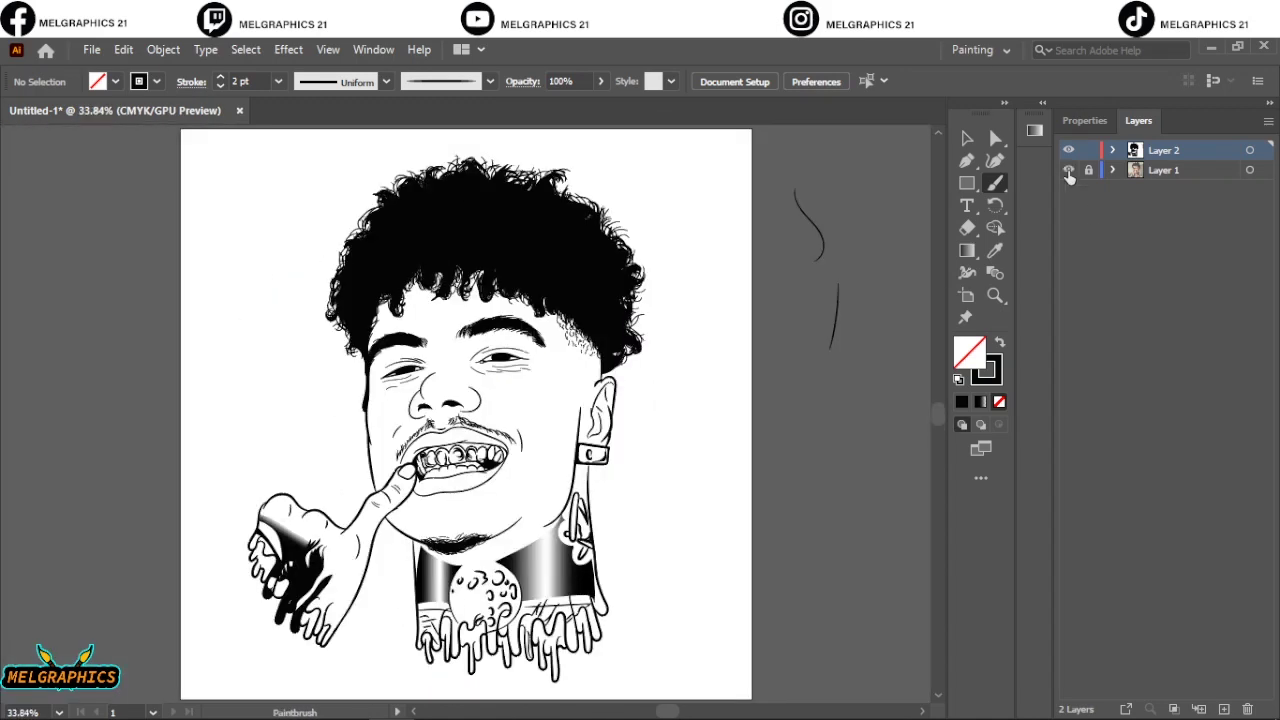
Expand the appearance of all artwork and merge it into solid shapes with Pathfinder
key("ctrl+minus")
key("ctrl+a")
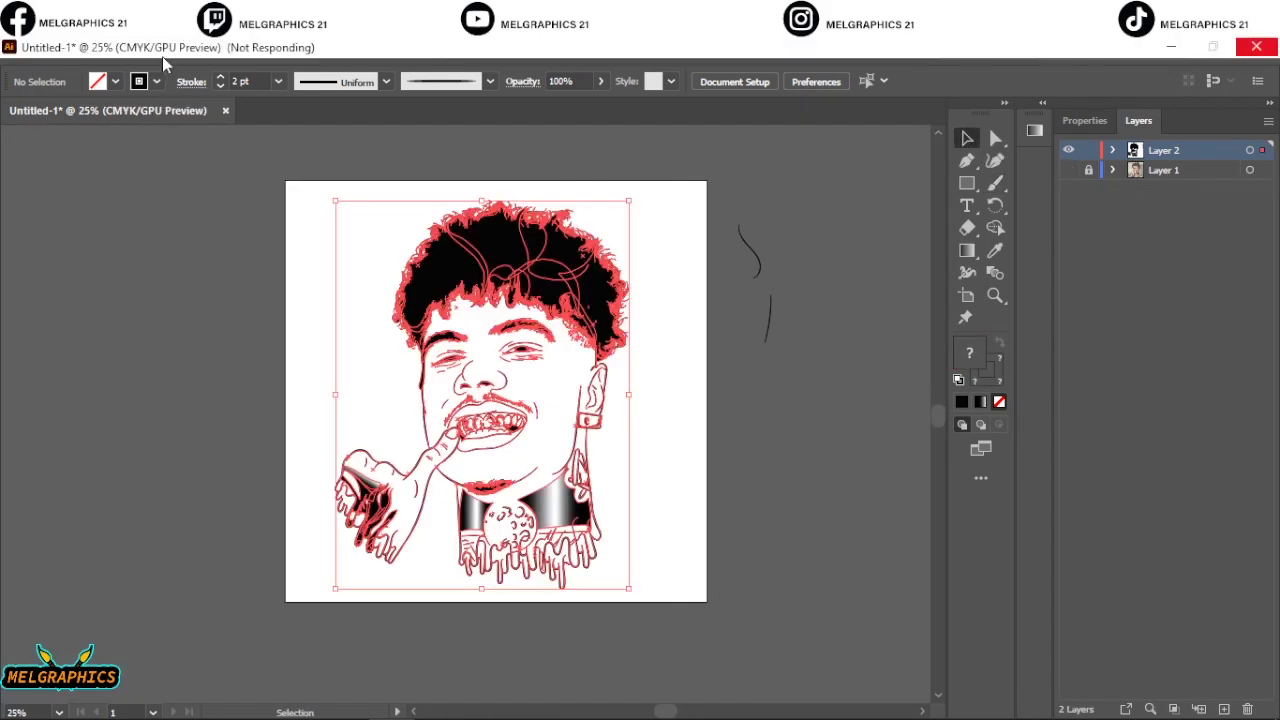
left_click(162, 56)
left_click(300, 283)
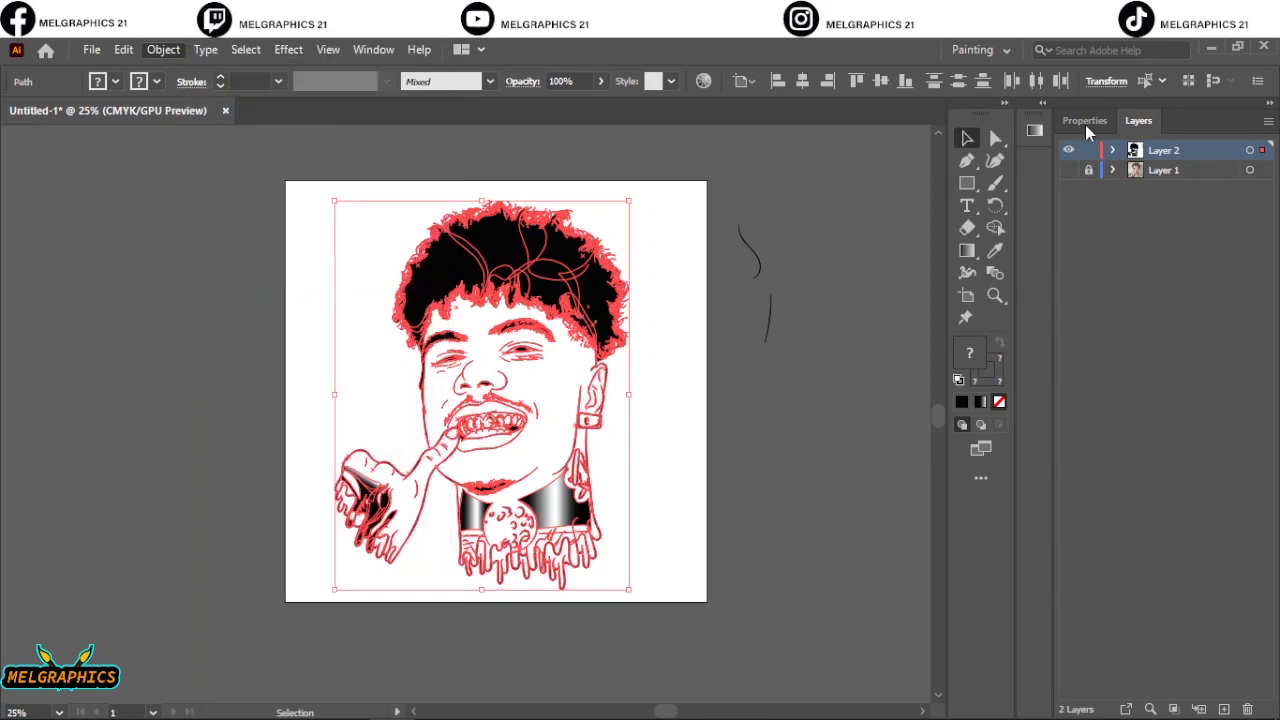
left_click(1084, 120)
left_click(1138, 685)
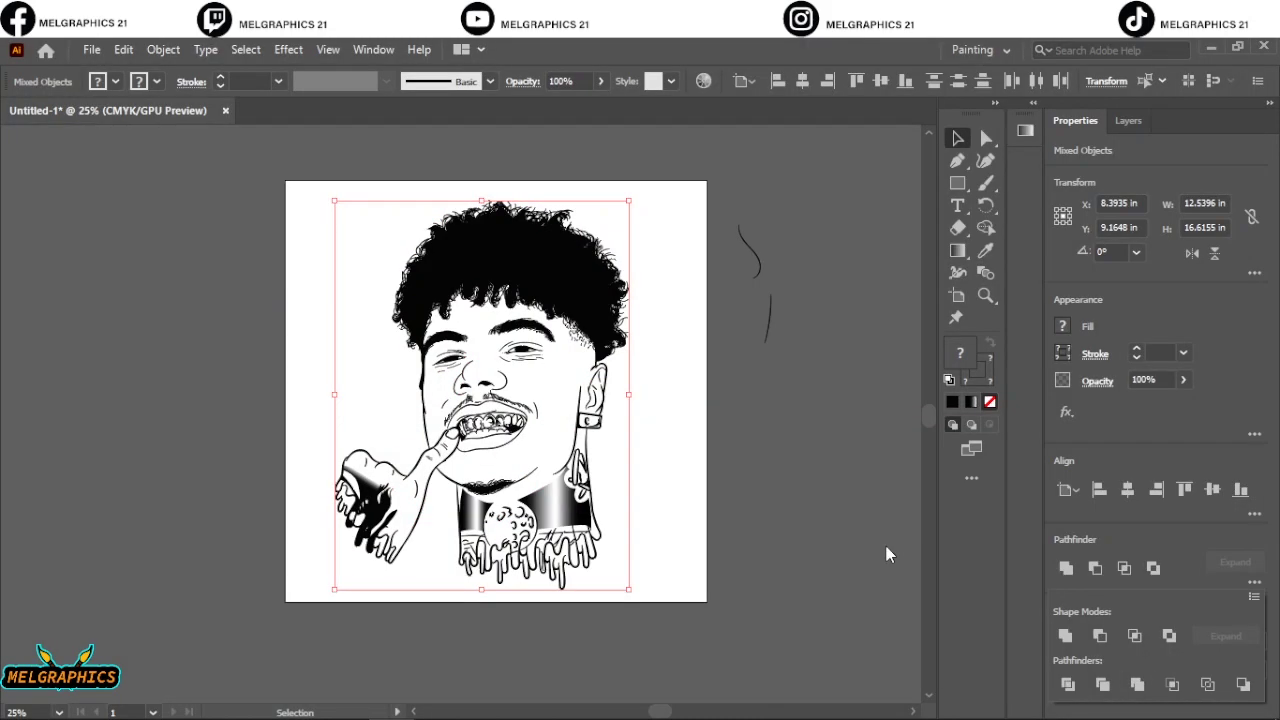
left_click(886, 546)
Duplicate Layer 2 while keeping the photo layer hidden
left_click(1128, 120)
left_click_drag(1163, 170, 1224, 709)
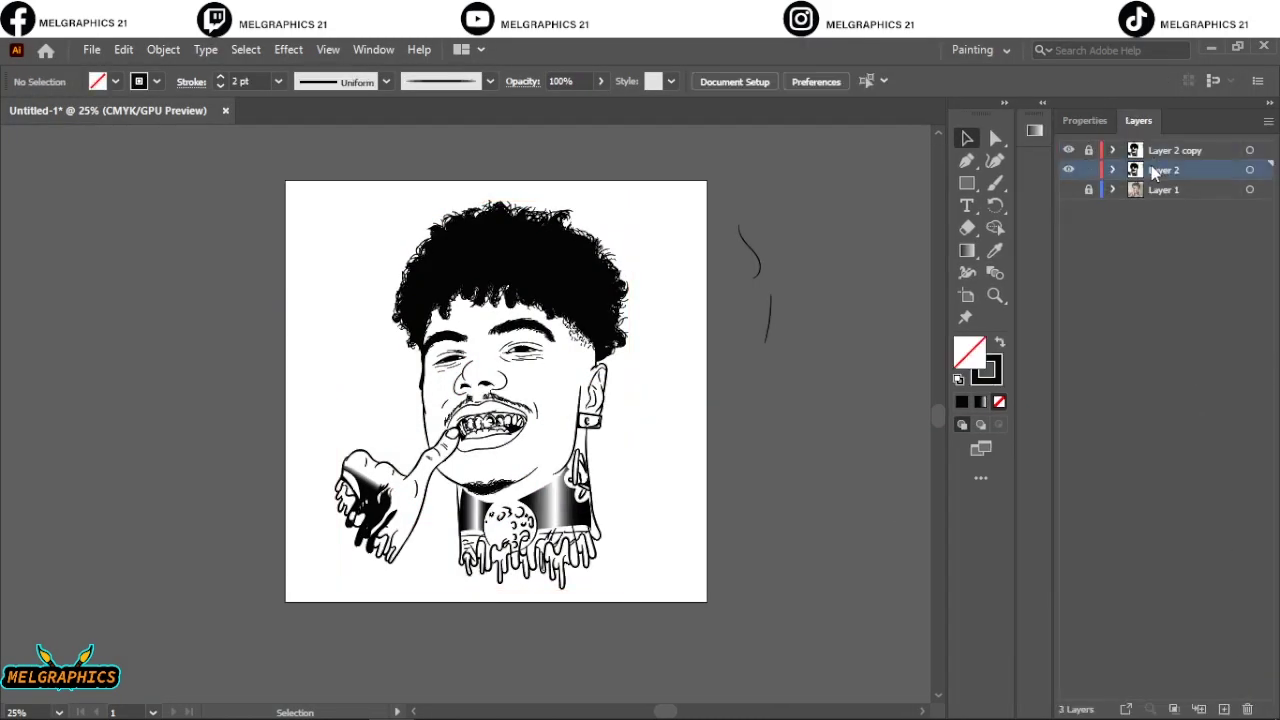
double_click(1068, 189)
left_click(1068, 189)
left_click(1068, 189)
Set the fill colour to orange E85F3F
double_click(969, 351)
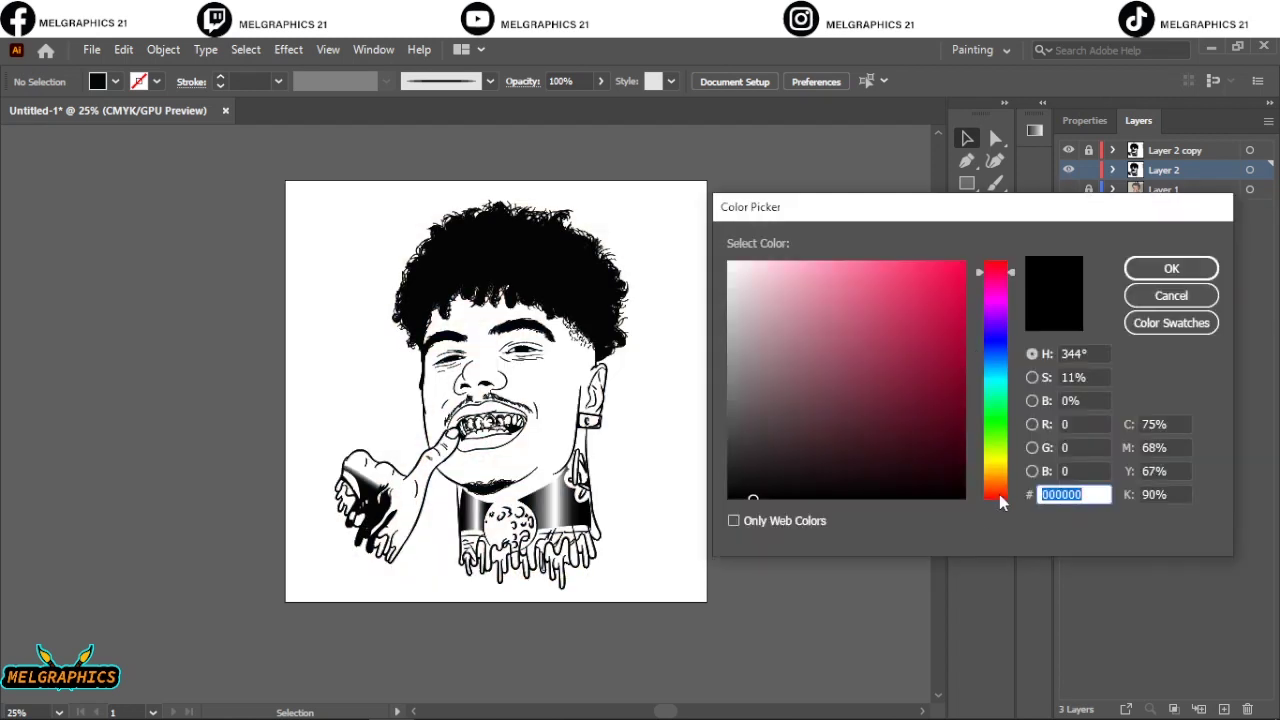
left_click_drag(1010, 345, 1015, 500)
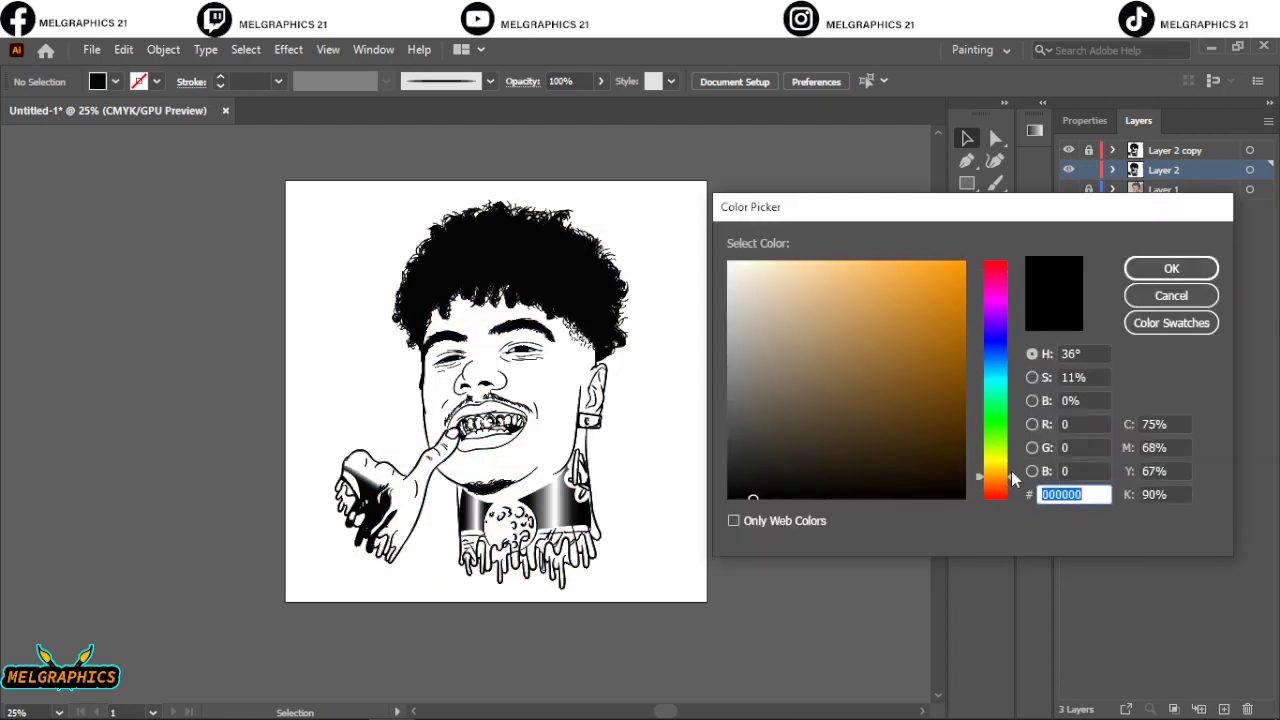
left_click_drag(1015, 500, 1010, 494)
type("E85F3F")
left_click(1171, 268)
Draw an orange rectangle over the artboard and send it behind the line art
left_click_drag(286, 181, 706, 602)
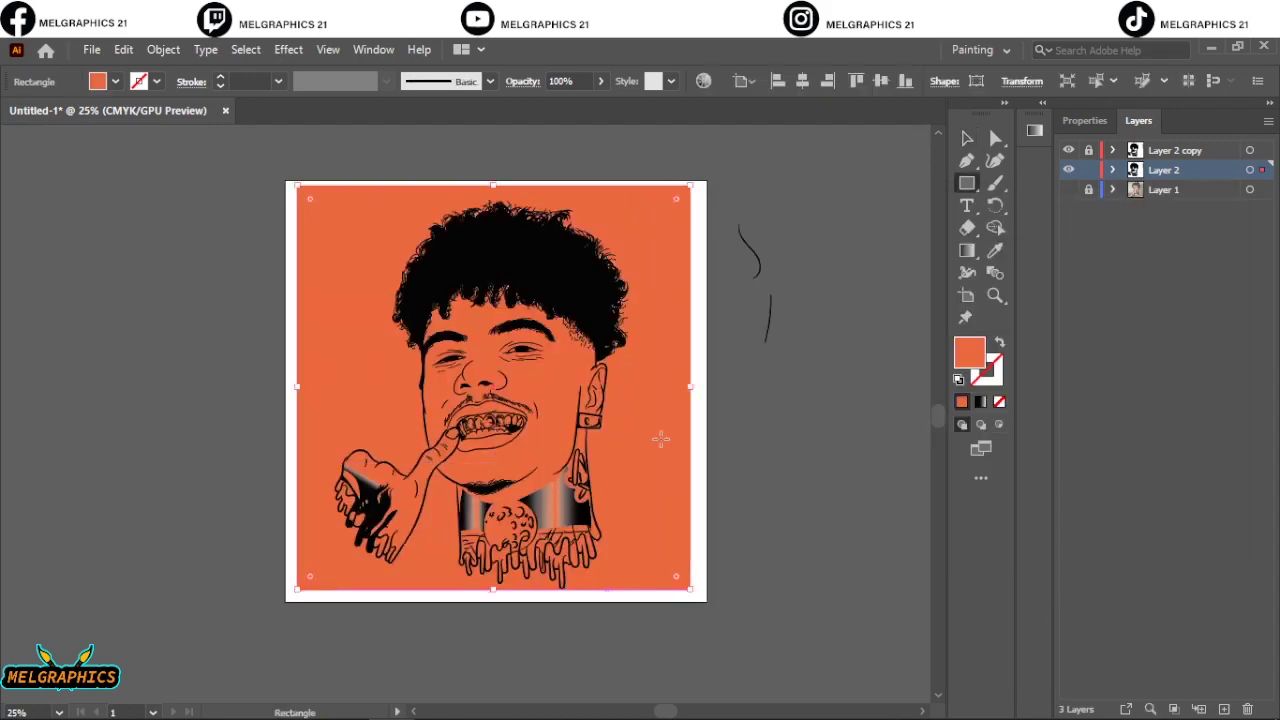
right_click(655, 310)
left_click(880, 651)
key("ctrl+plus")
left_click(123, 49)
left_click(490, 400)
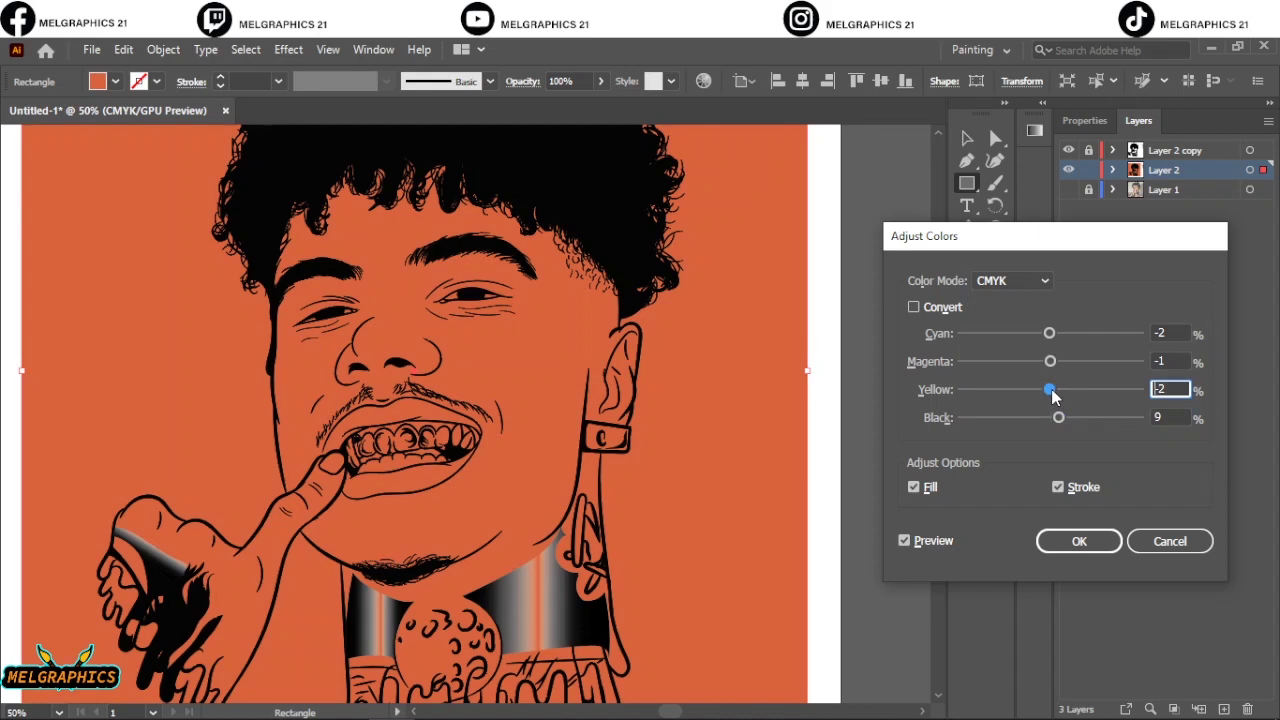
left_click(1079, 541)
Select all and combine the orange rectangle with the line-art shapes using Pathfinder
key("ctrl+minus")
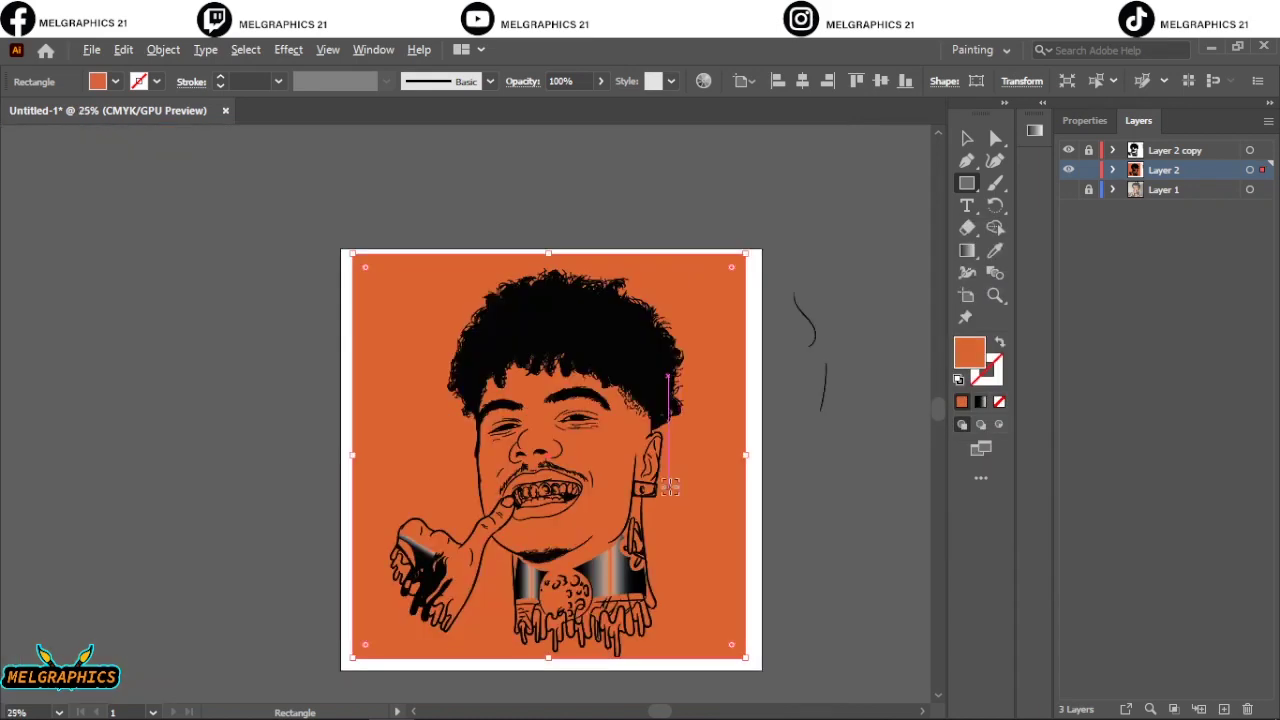
key("v")
key("ctrl+a")
left_click(1254, 583)
left_click(1124, 674)
left_click(862, 497)
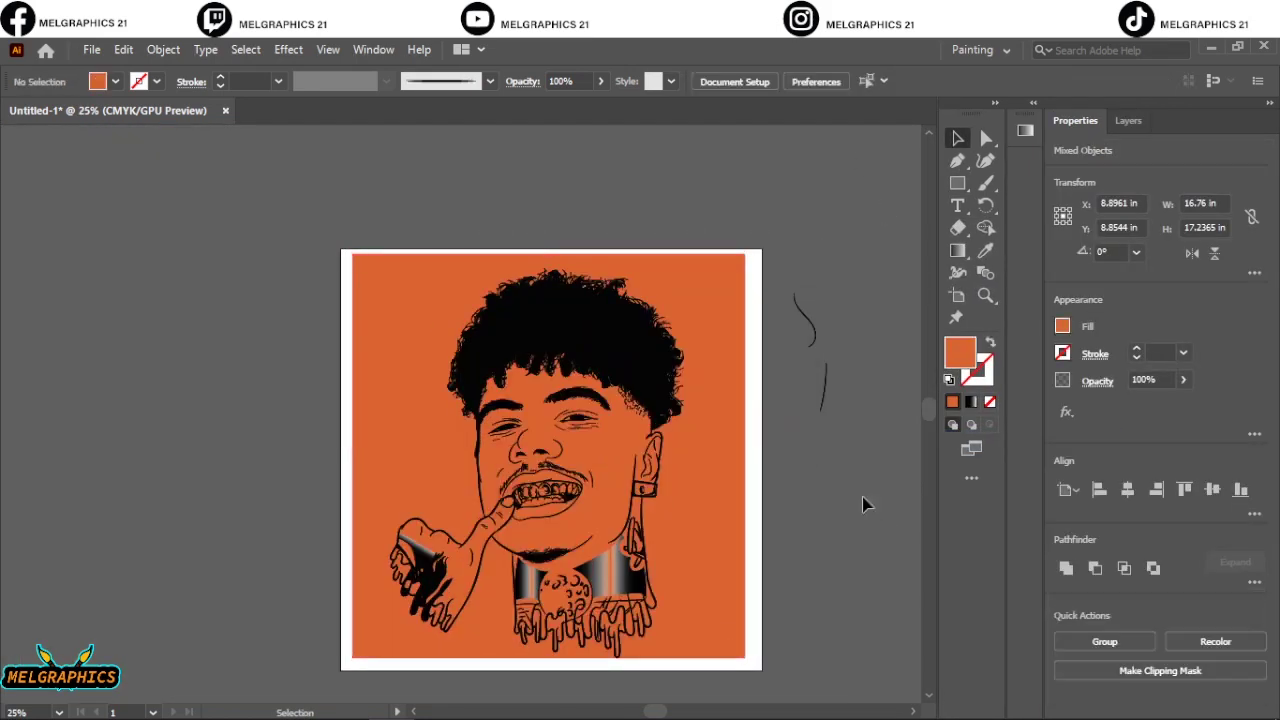
Try a yellow-orange fill in the colour picker, then cancel the change
double_click(957, 371)
left_click(995, 470)
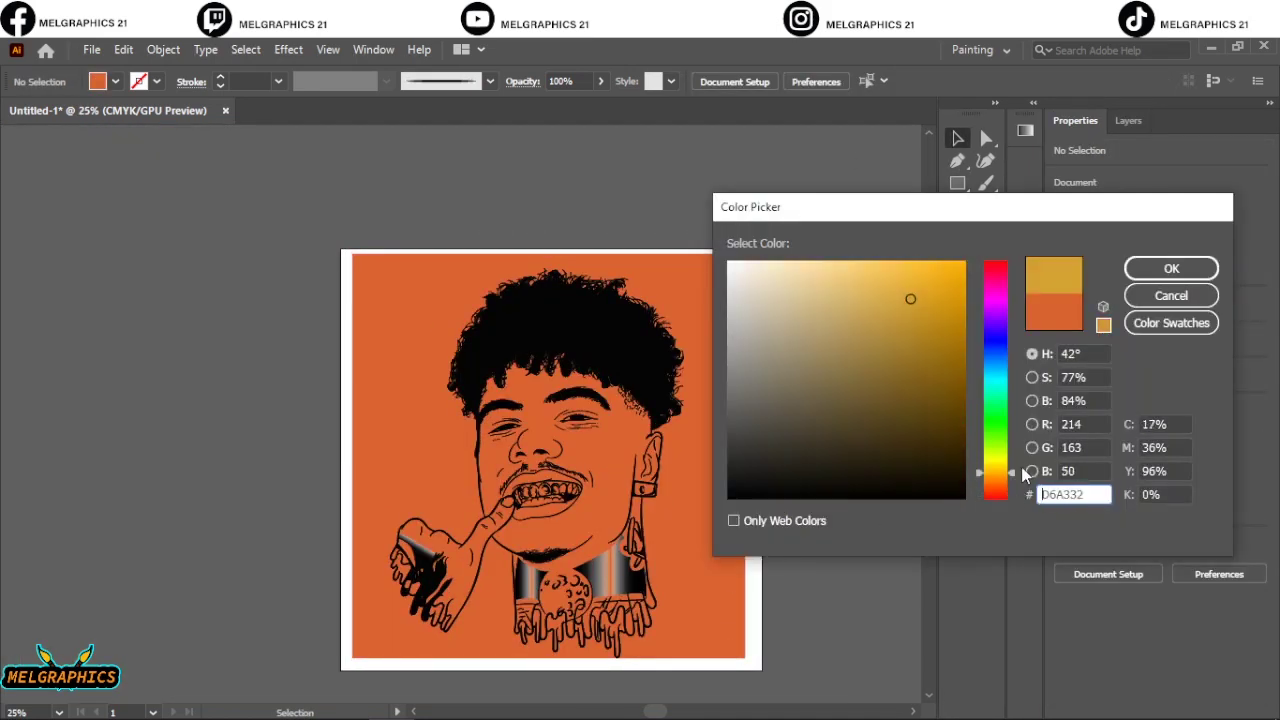
left_click(1172, 293)
key("ctrl+plus")
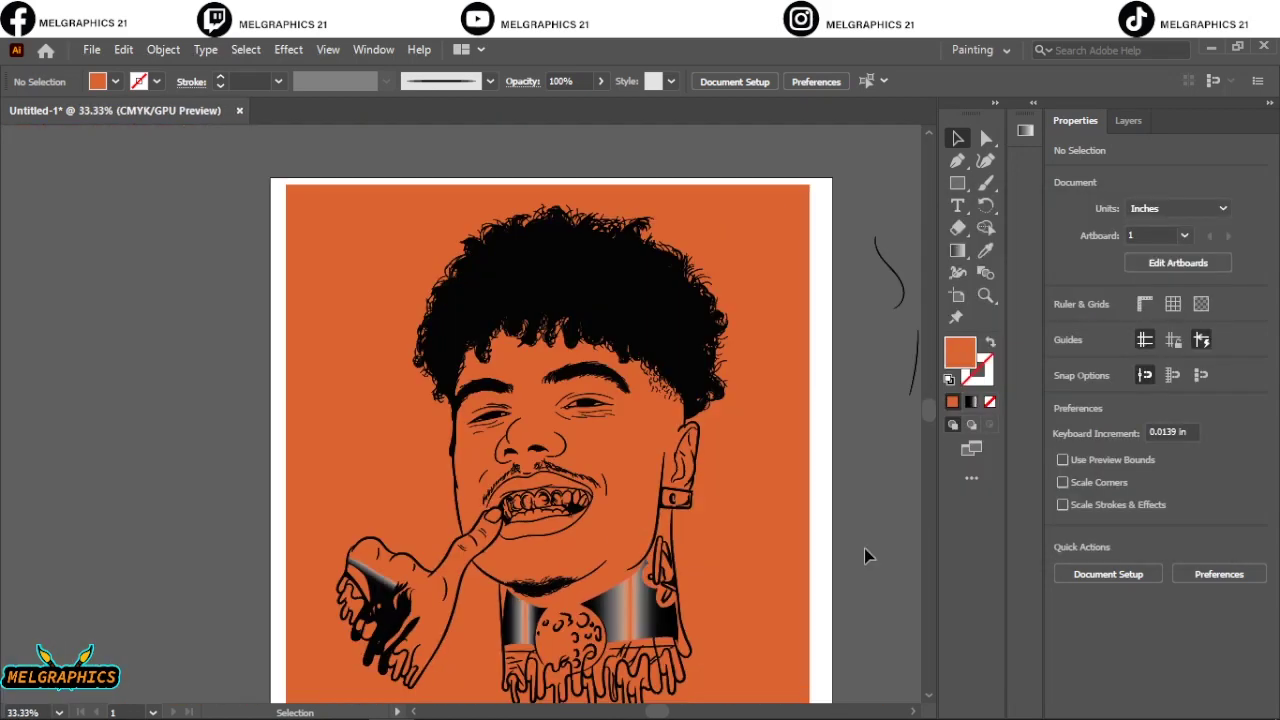
Expand Layer 2 copy's group in the Layers panel and select the neck gradient path
left_click(1128, 120)
left_click(1113, 150)
left_click(1133, 170)
key("a")
left_click(572, 540)
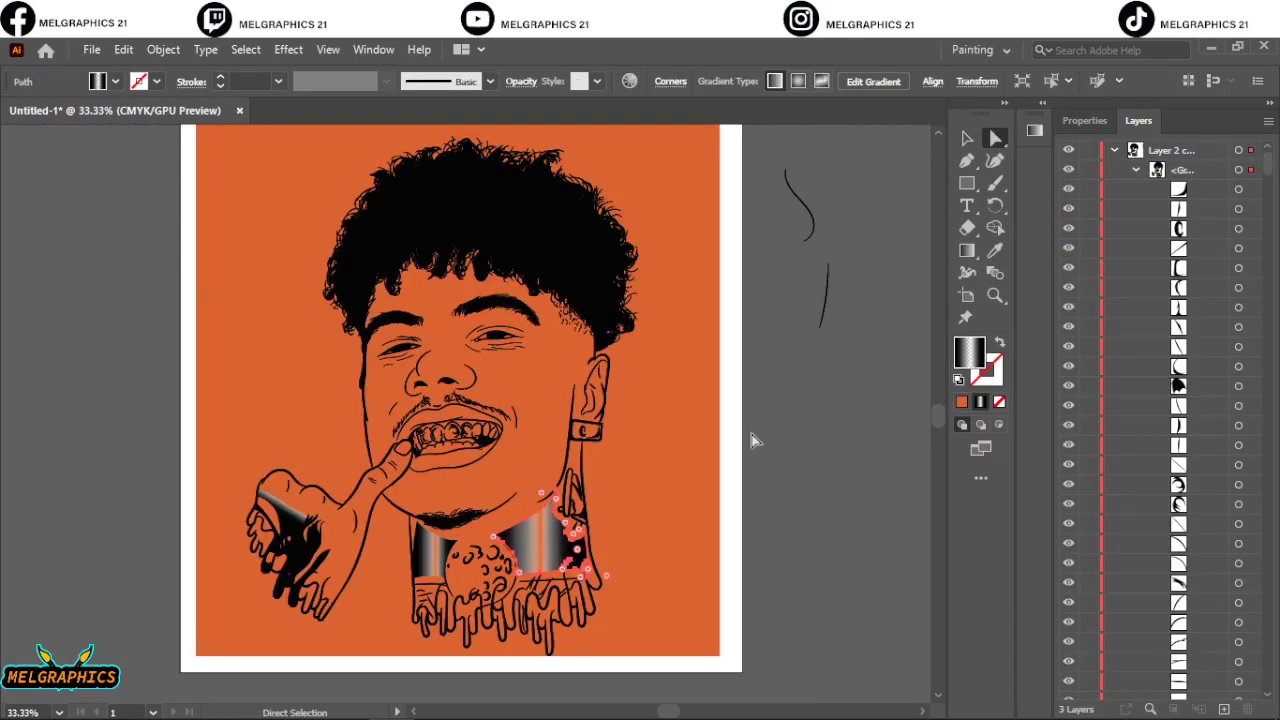
Edit the neck and hand gradient stops, then enter the group to edit its parts
double_click(966, 250)
left_click(981, 121)
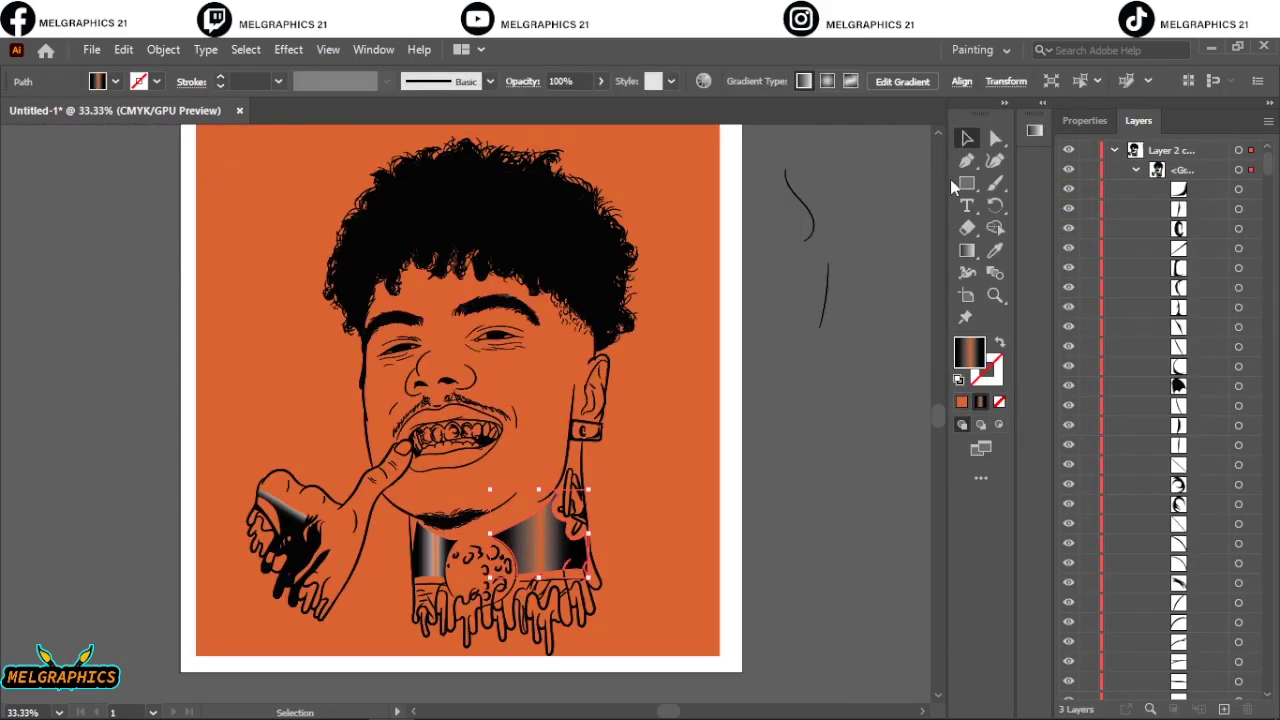
double_click(966, 250)
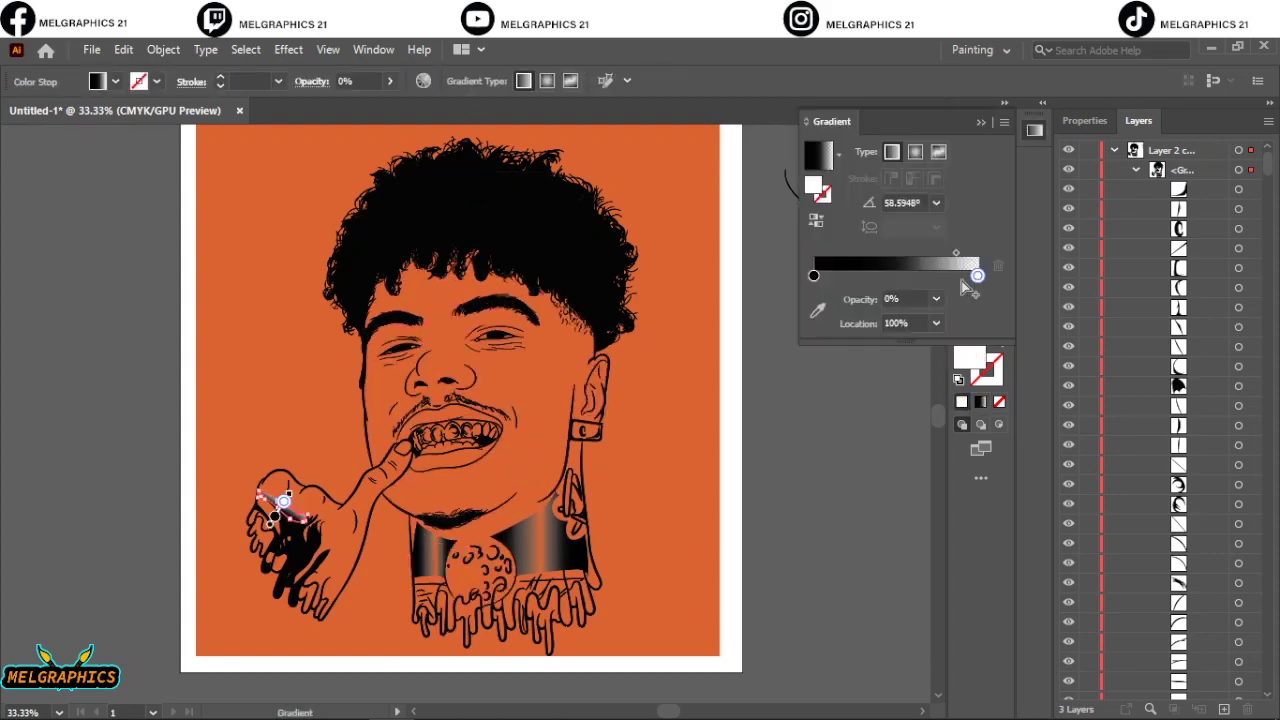
key("v")
left_click(848, 215)
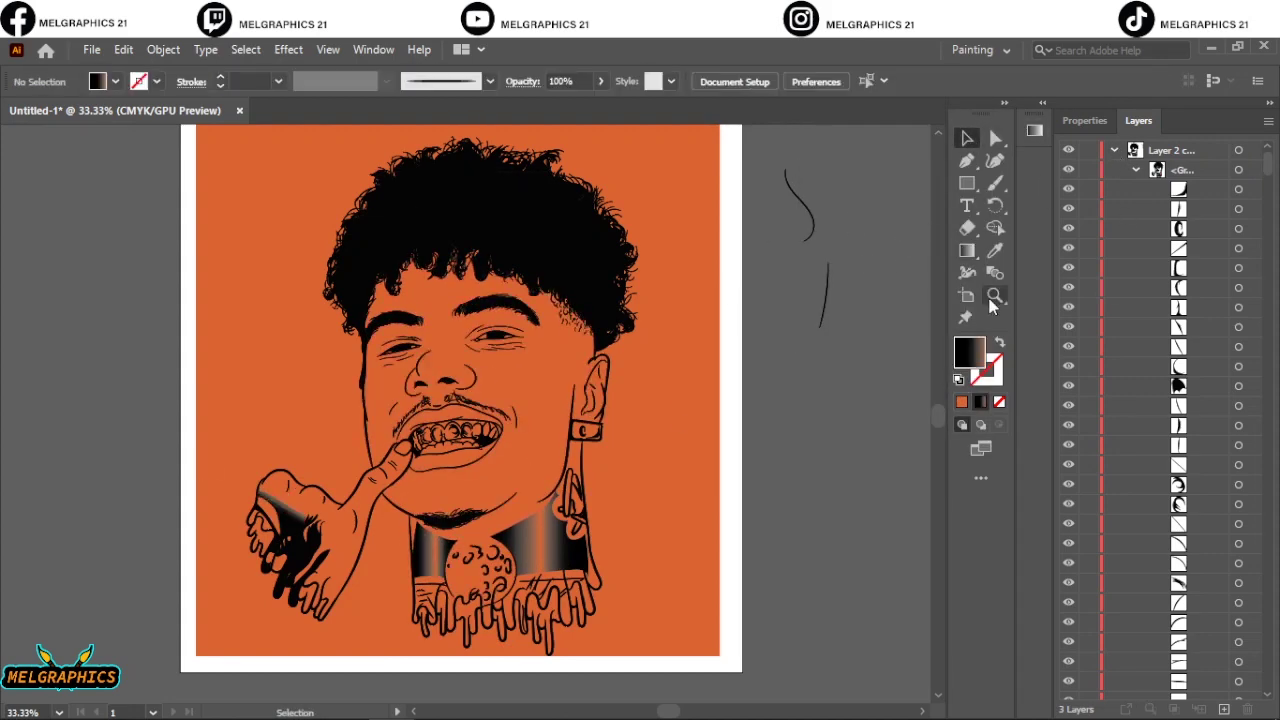
left_click(1114, 150)
double_click(700, 325)
Fill the drip shapes under the chain and on the left with bright green
left_click(1100, 168)
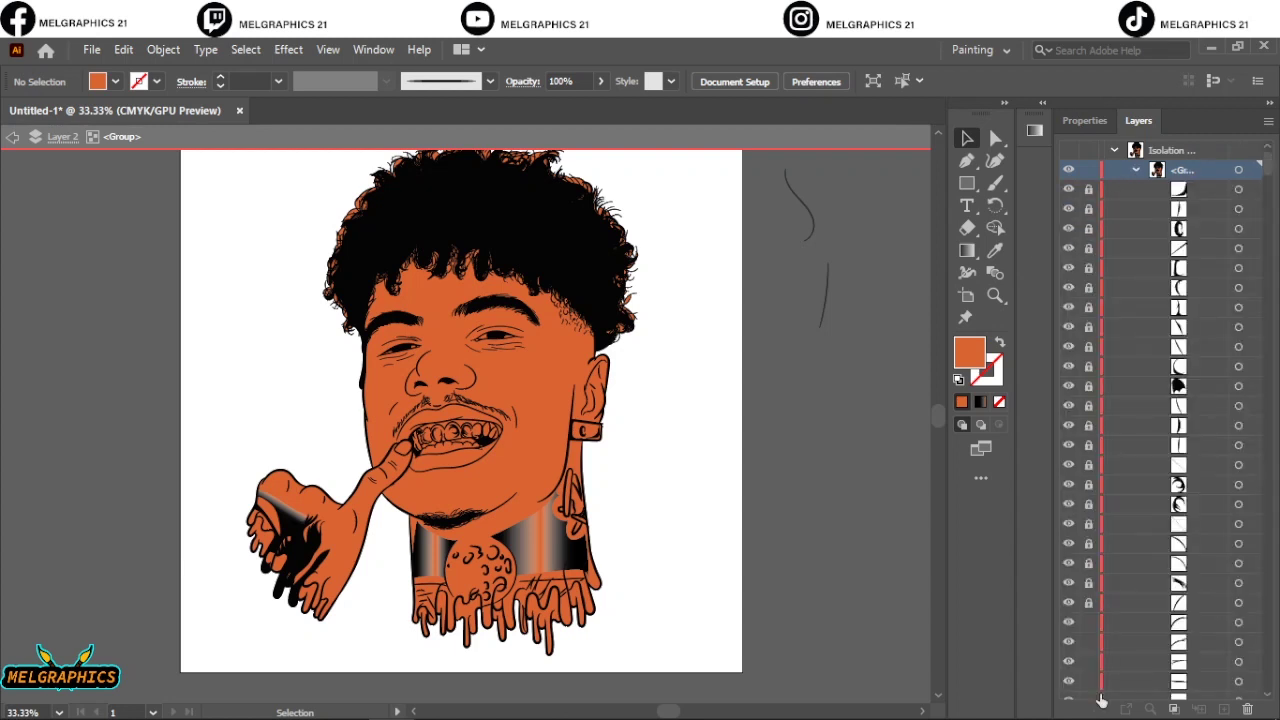
scroll(1143, 537, "down", 10)
scroll(1143, 537, "up", 2)
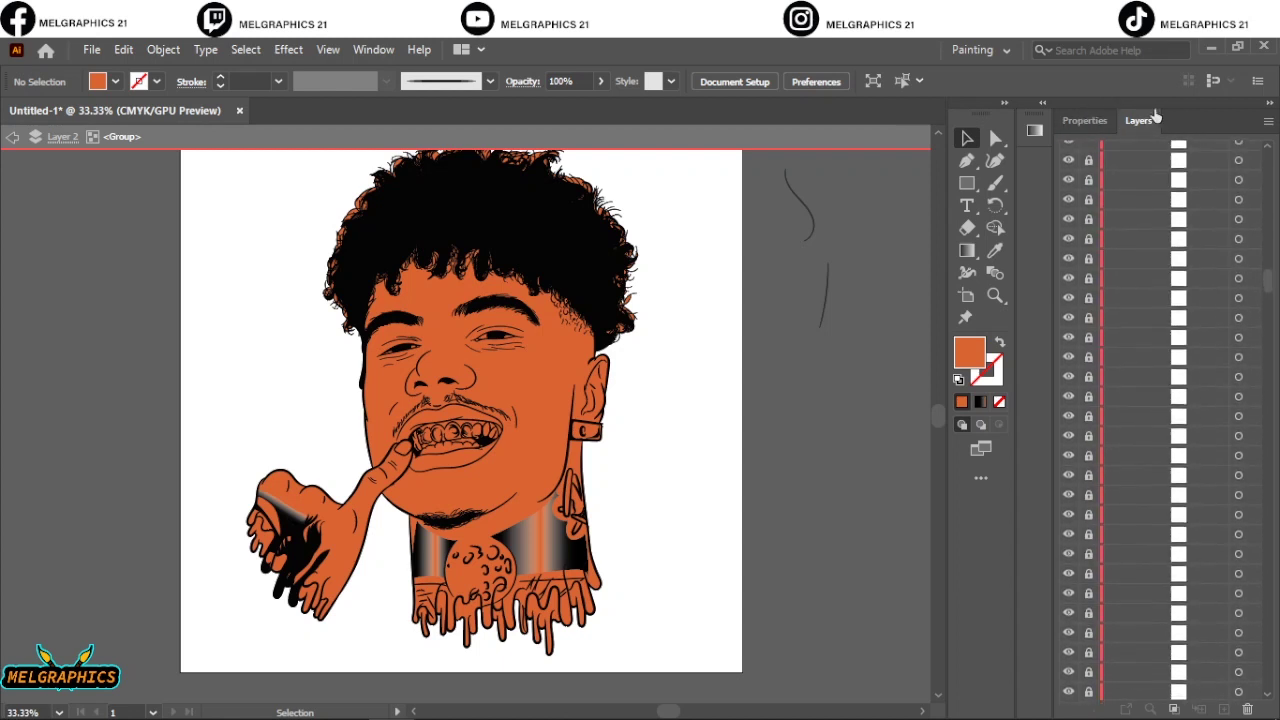
scroll(1100, 500, "up", 3)
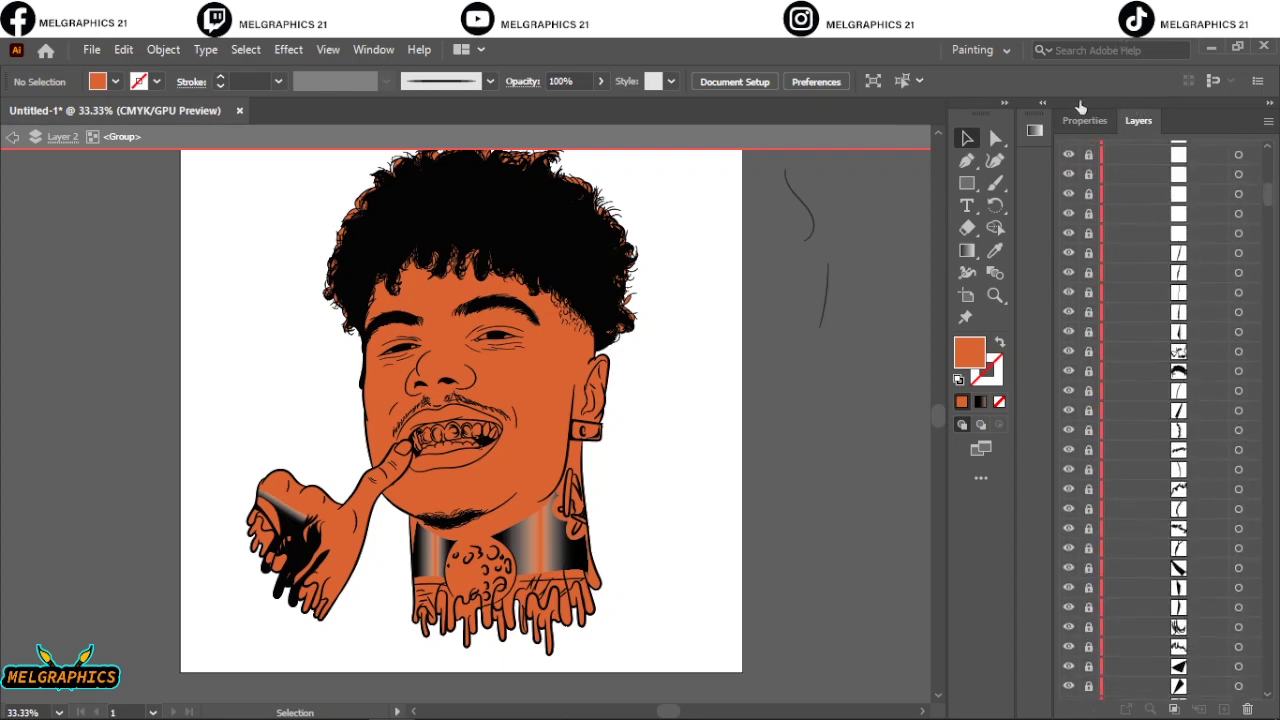
scroll(1137, 215, "up", 3)
scroll(462, 558, "up", 1)
scroll(465, 555, "up", 1)
left_click(776, 489)
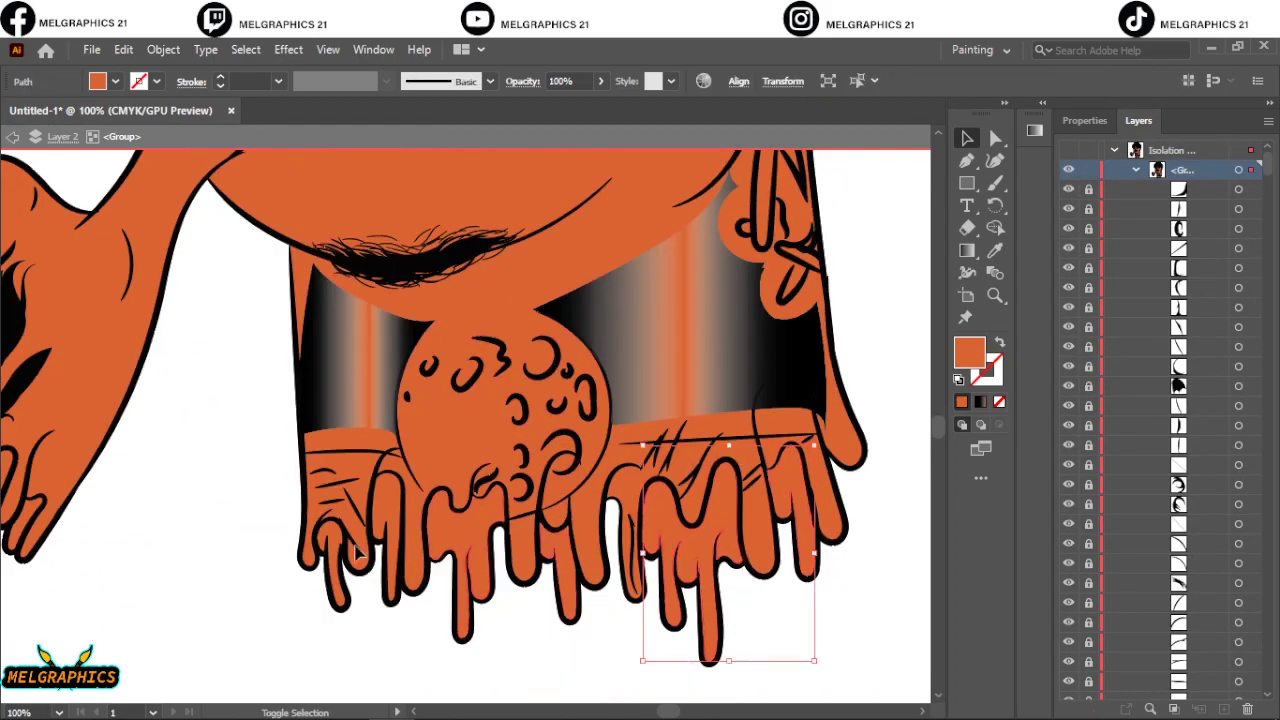
scroll(222, 525, "up", 1)
left_click(92, 400, "shift")
double_click(969, 352)
left_click_drag(911, 297, 903, 269)
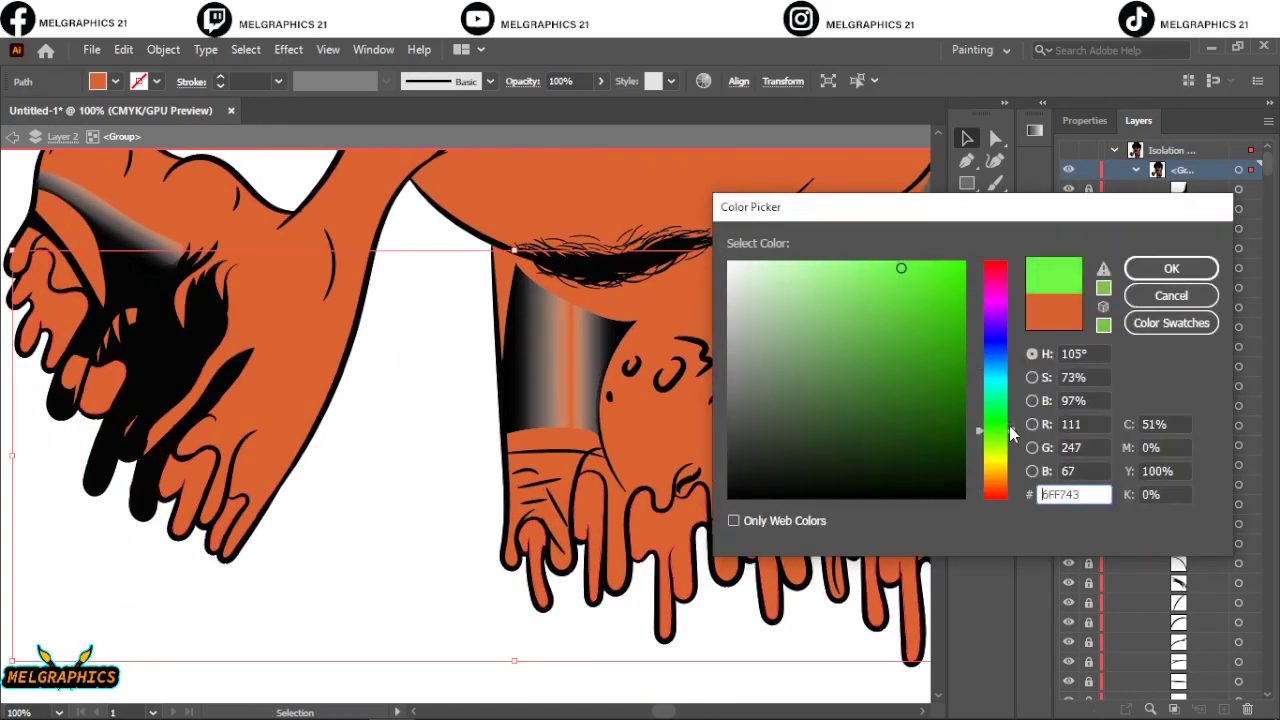
left_click(1171, 266)
left_click(455, 530)
Fill the upper teeth with a gold orange-yellow
key("ctrl+0")
scroll(643, 477, "up", 1)
left_click(320, 430)
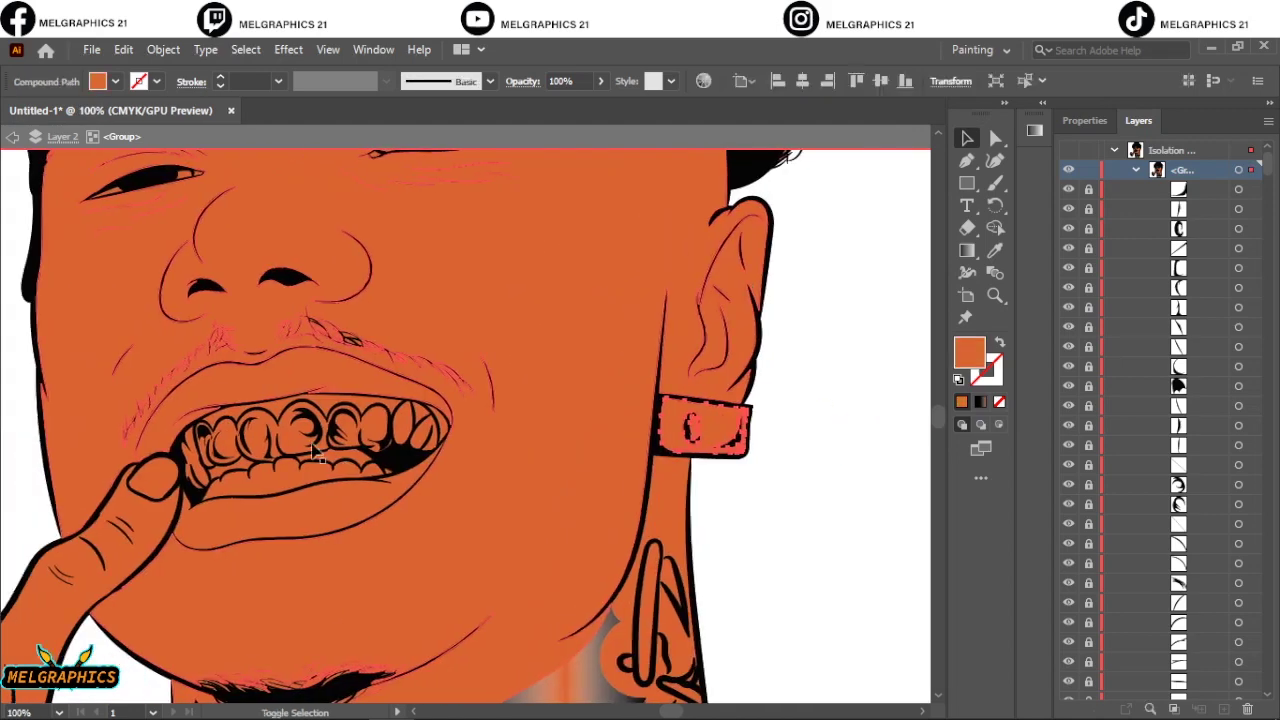
double_click(969, 352)
left_click_drag(909, 297, 929, 264)
left_click(1015, 480)
key("Return")
left_click(873, 410)
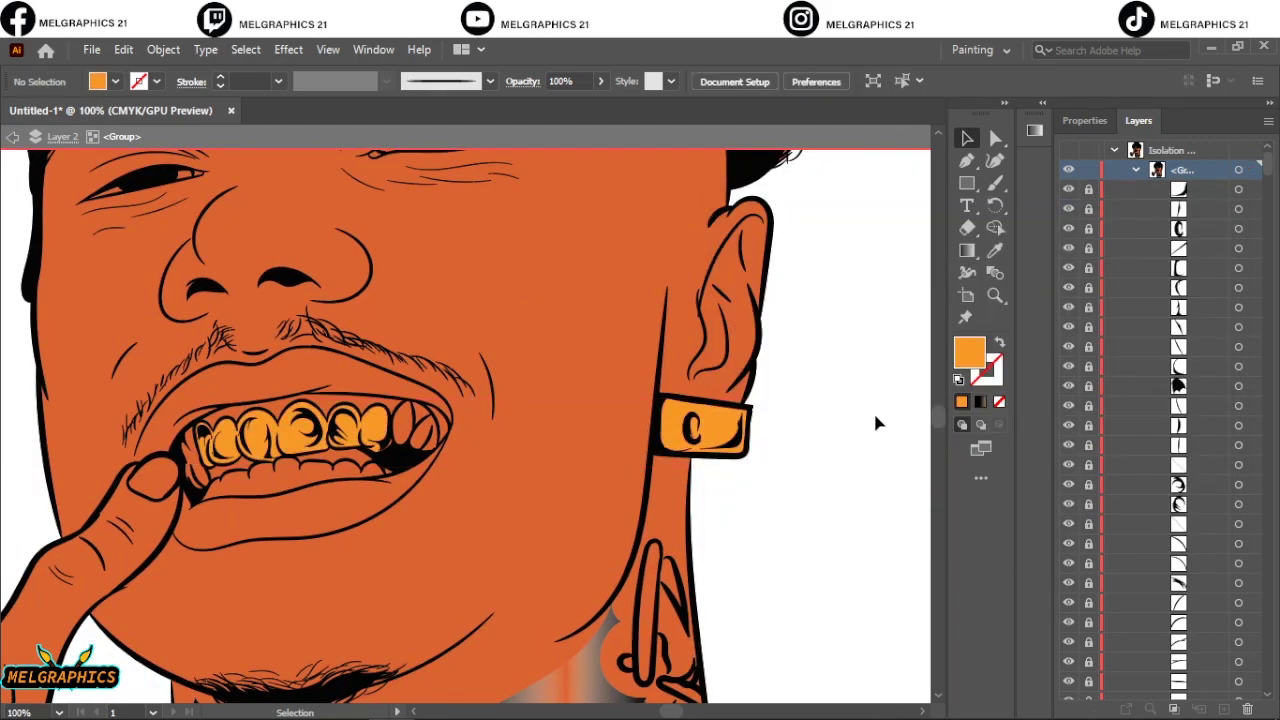
Colour the lower lip red and fine-tune it with Adjust Color Balance
scroll(640, 430, "down", 1)
left_click(400, 522)
double_click(969, 352)
left_click(898, 285)
left_click(1171, 268)
left_click(123, 49)
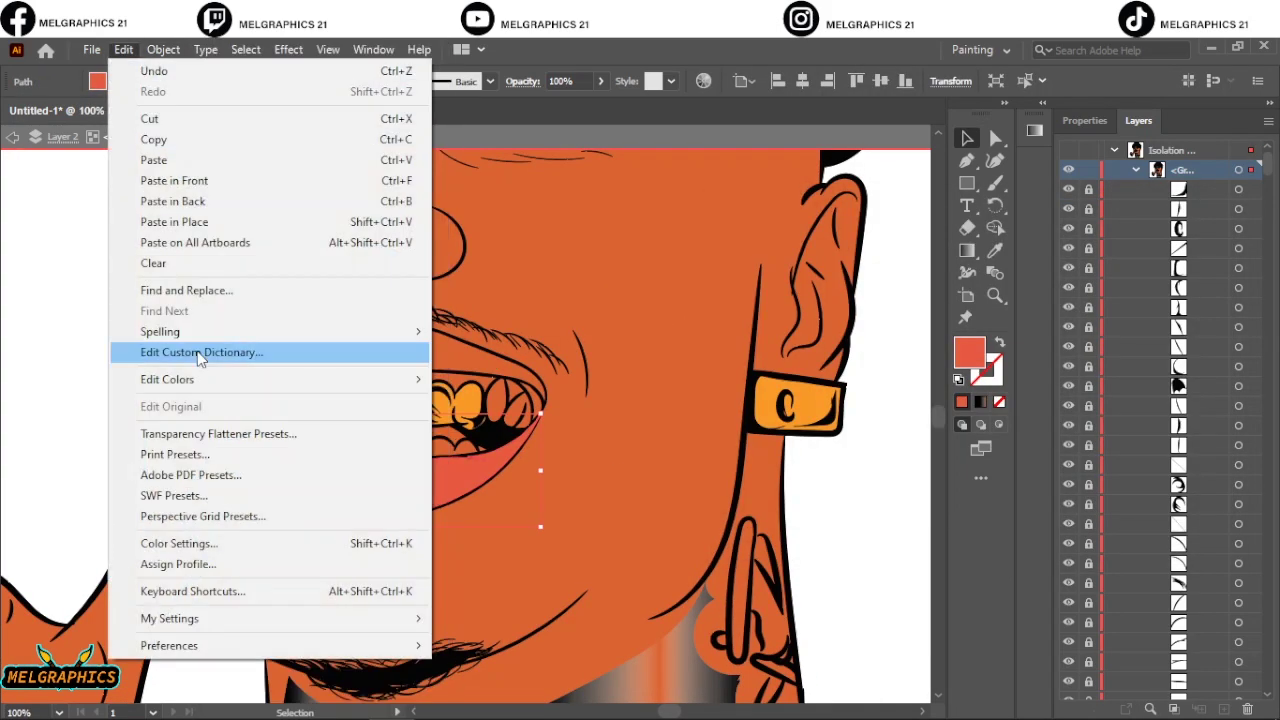
left_click(480, 373)
left_click_drag(1050, 361, 1055, 361)
left_click_drag(1050, 417, 1060, 417)
left_click_drag(1050, 333, 1058, 333)
key("Return")
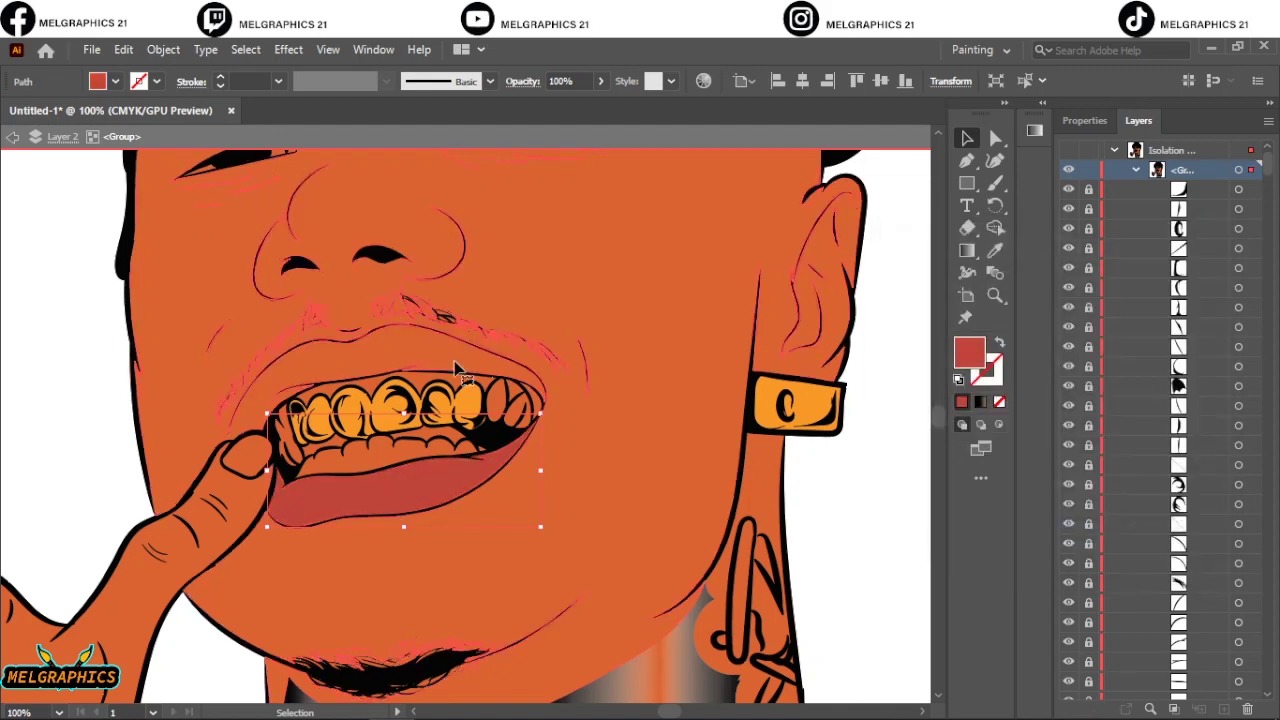
Select the upper lip and darken its red with Adjust Color Balance
key("ctrl+shift+a")
key("n")
scroll(226, 468, "up", 2)
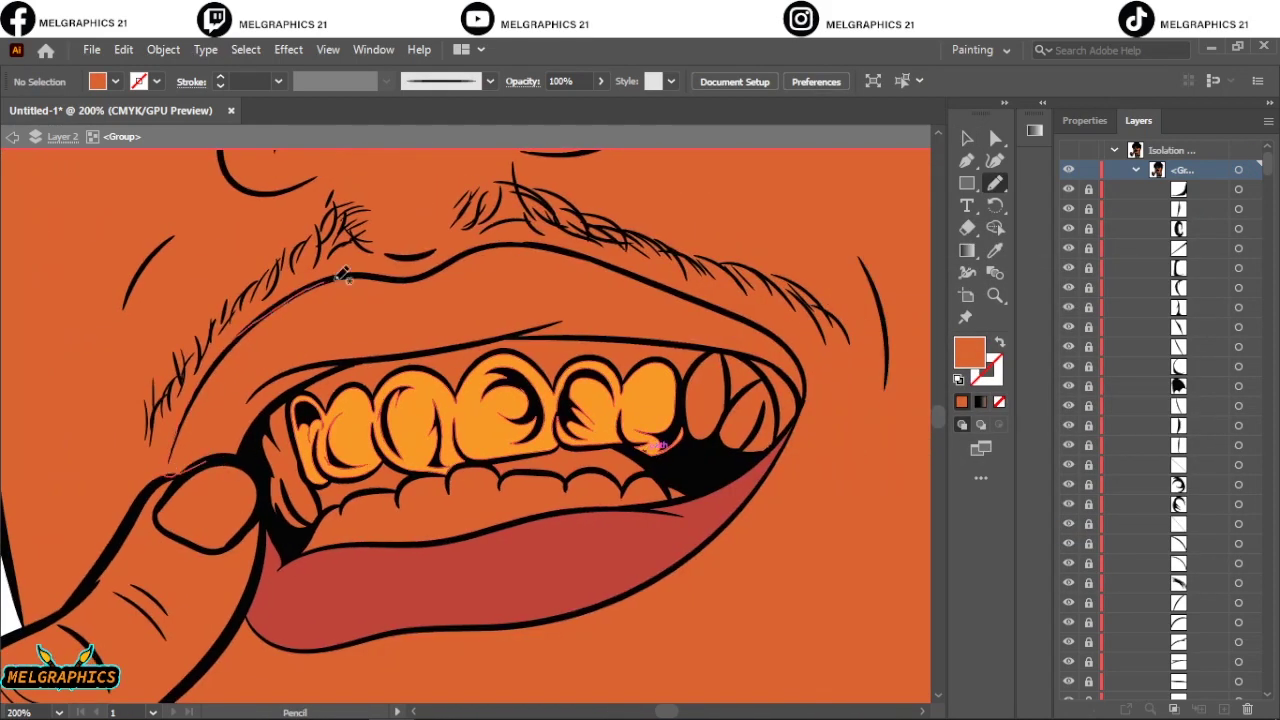
key("v")
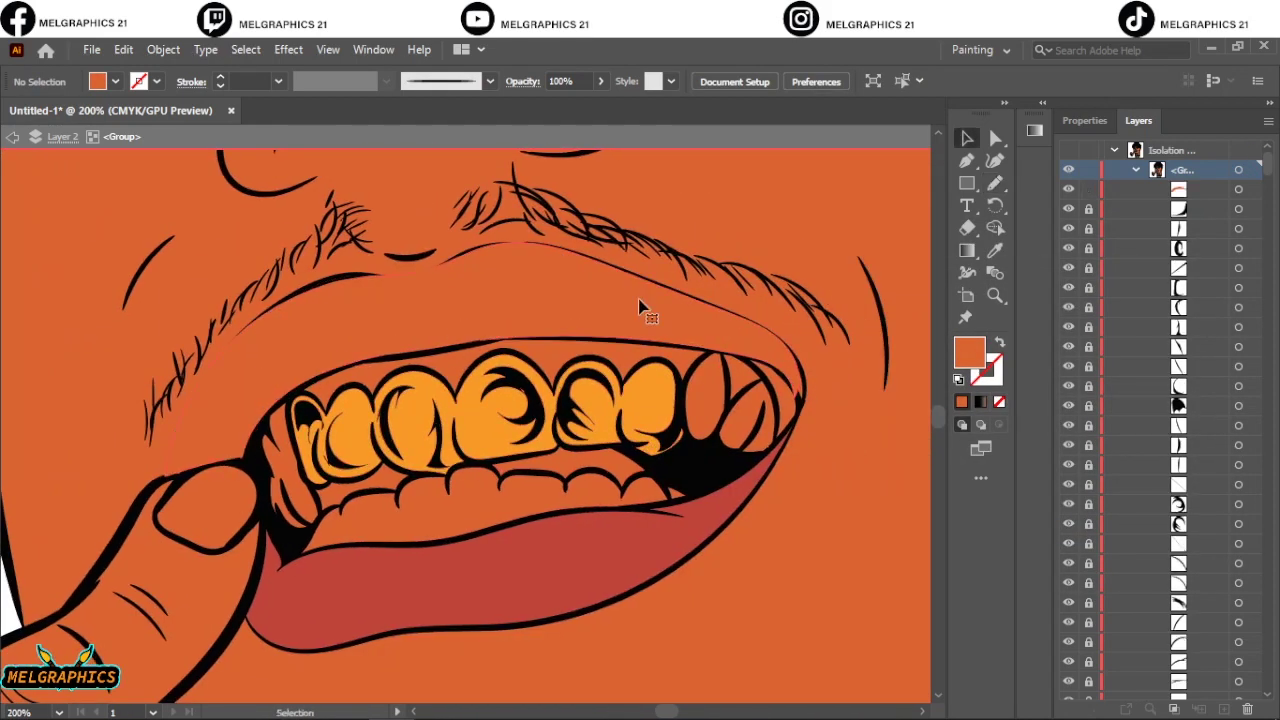
double_click(969, 352)
left_click(1171, 268)
left_click(123, 49)
left_click(503, 427)
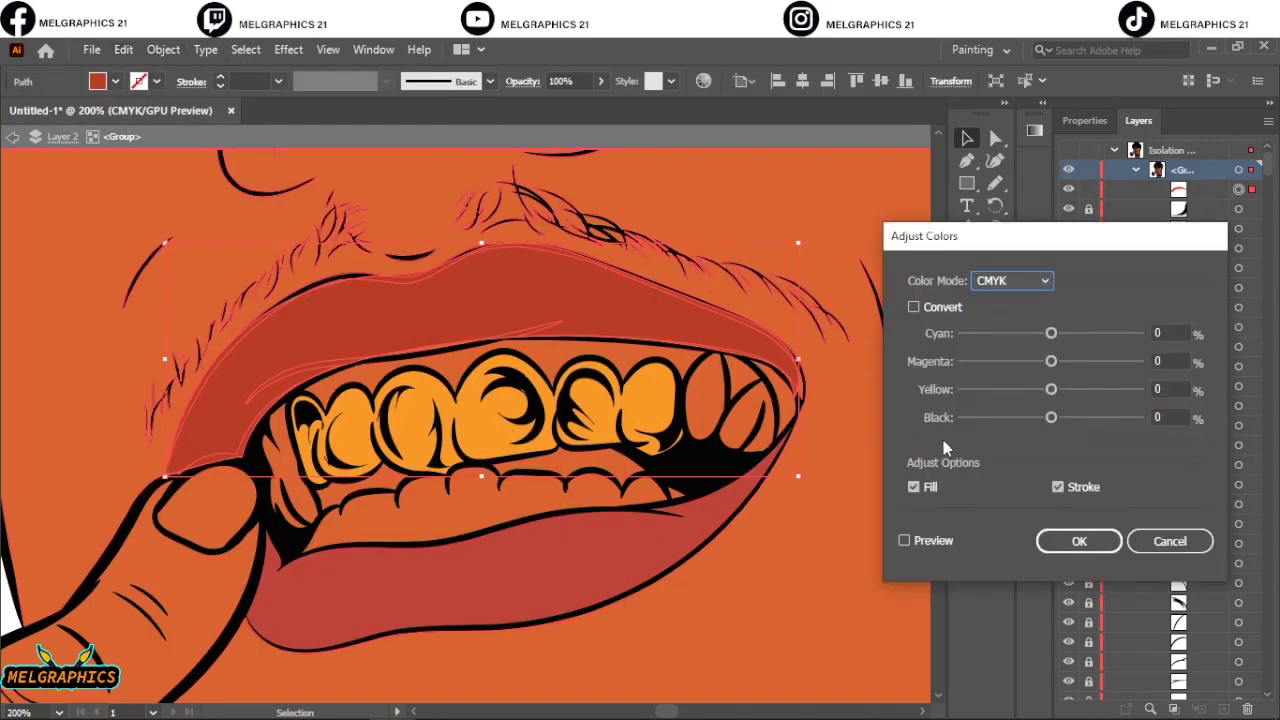
left_click_drag(1051, 389, 1065, 395)
Apply a colour-balance value of 25 to the upper lip, then pencil a stroke along its edge
type("25")
key("Return")
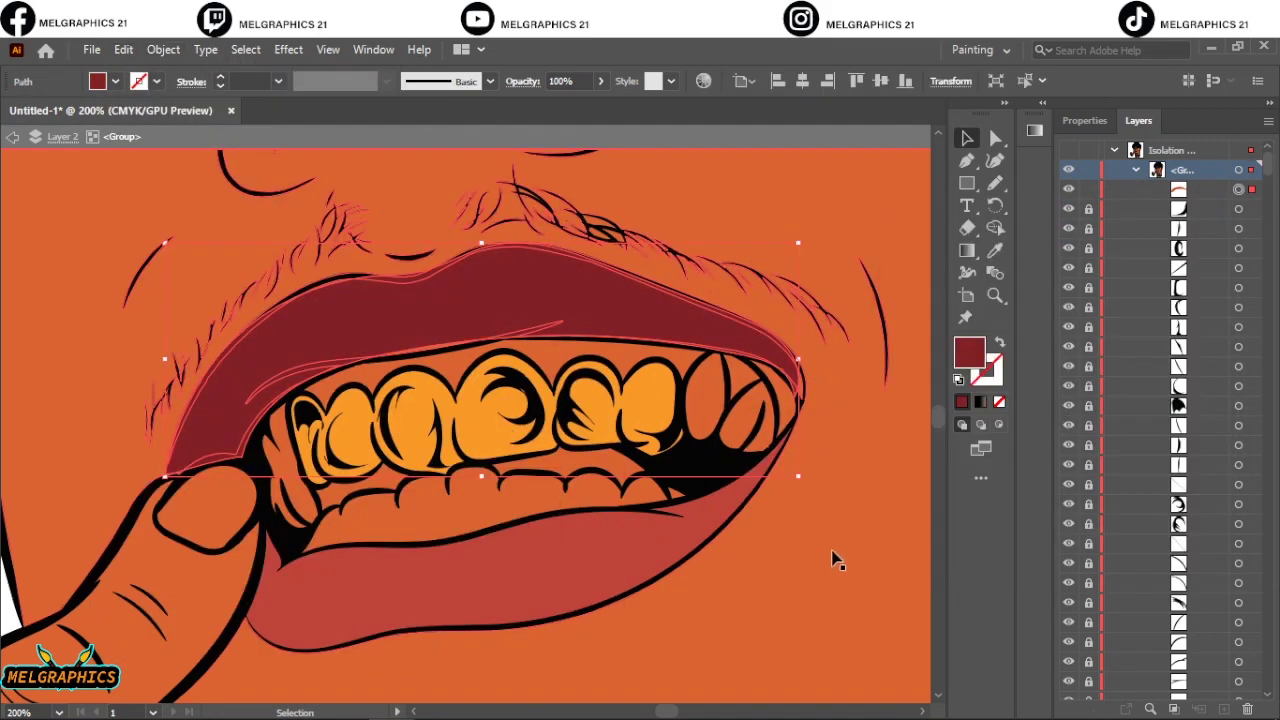
key("ctrl+shift+a")
key("n")
left_click_drag(350, 352, 506, 334)
key("v")
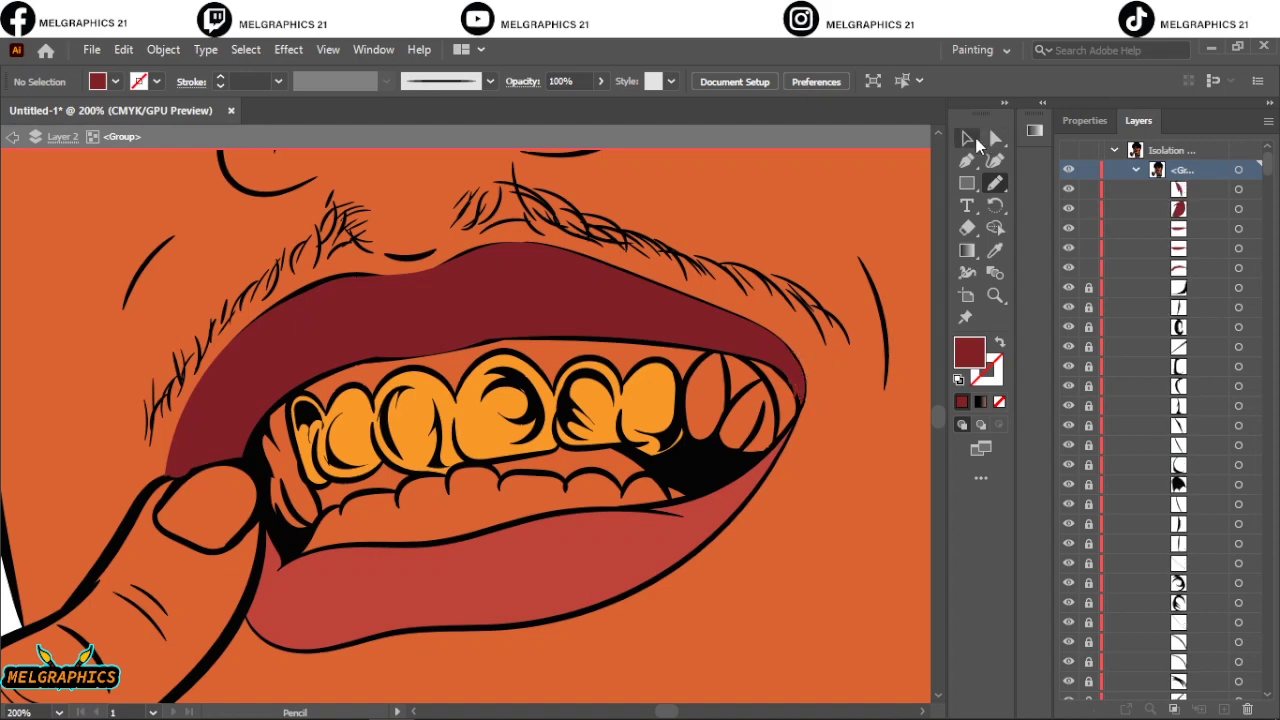
Recolour the inner-mouth shapes below and behind the teeth
left_click(383, 484)
double_click(968, 352)
left_click(1171, 268)
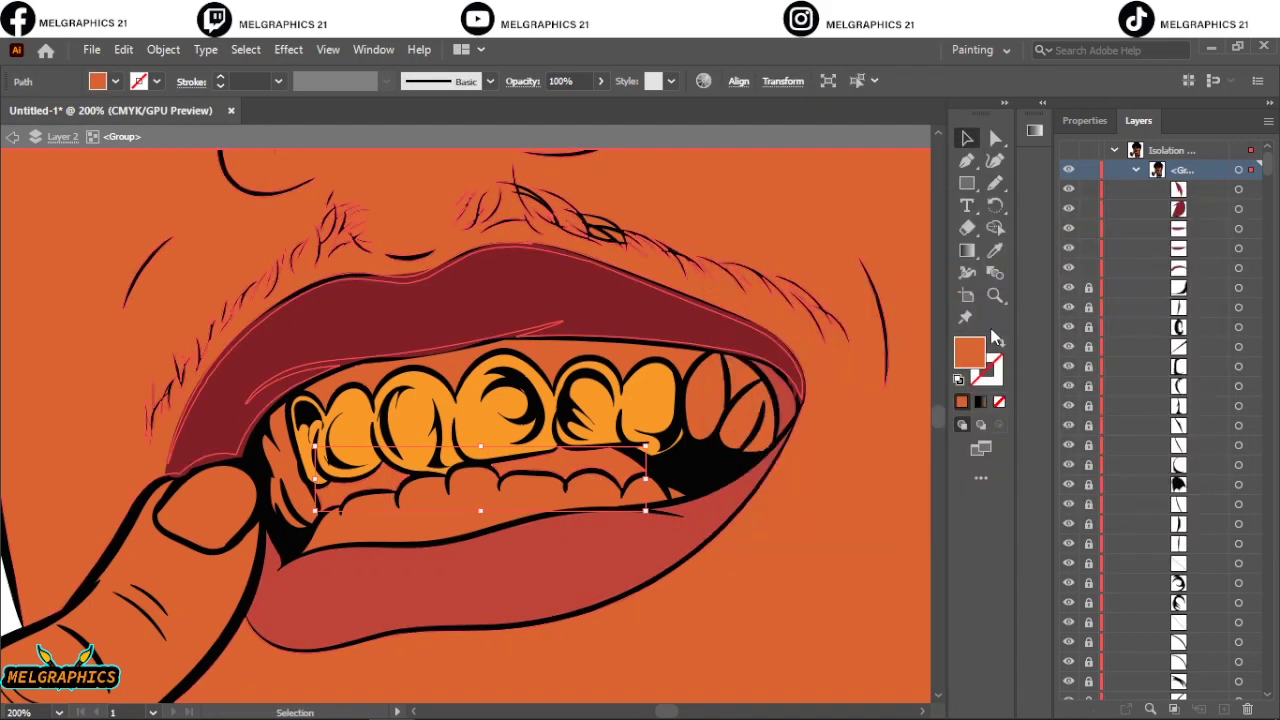
left_click(302, 375)
double_click(968, 352)
left_click(1171, 268)
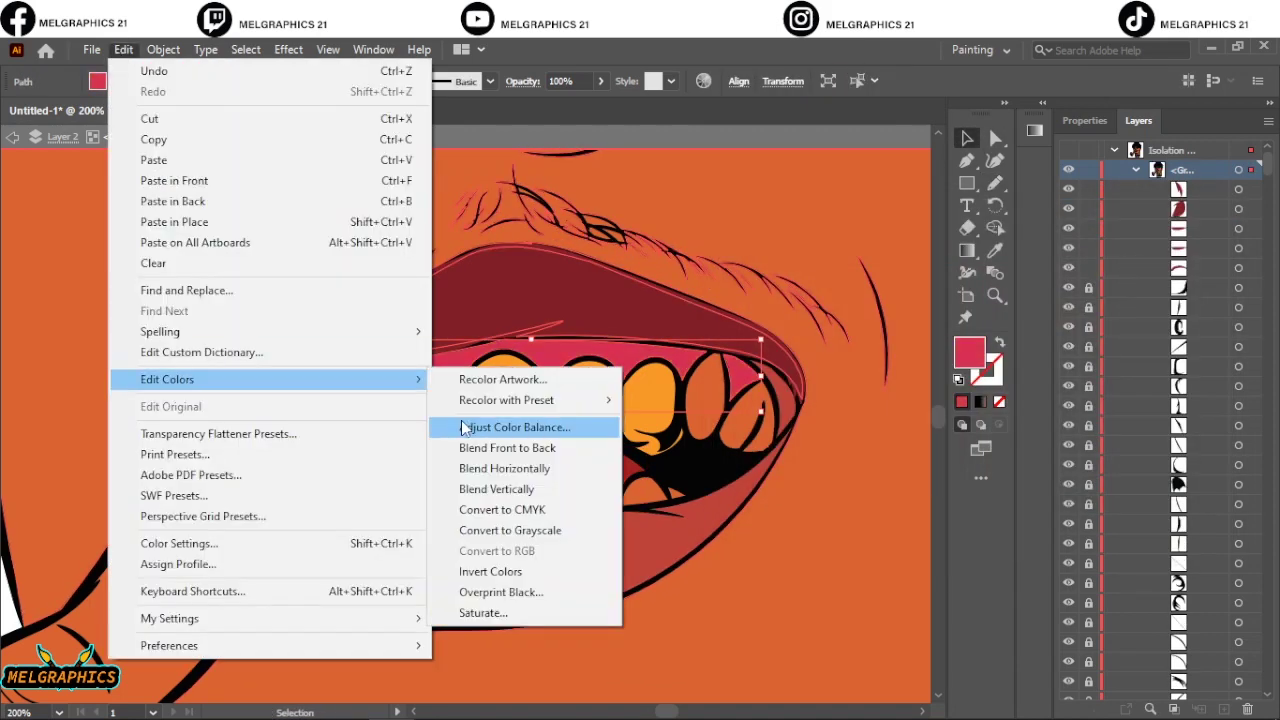
Deepen the inner-mouth red with less magenta and more yellow and black
left_click(123, 49)
left_click(520, 417)
left_click_drag(1046, 361, 1041, 361)
left_click_drag(1051, 389, 1057, 389)
left_click_drag(1051, 417, 1061, 417)
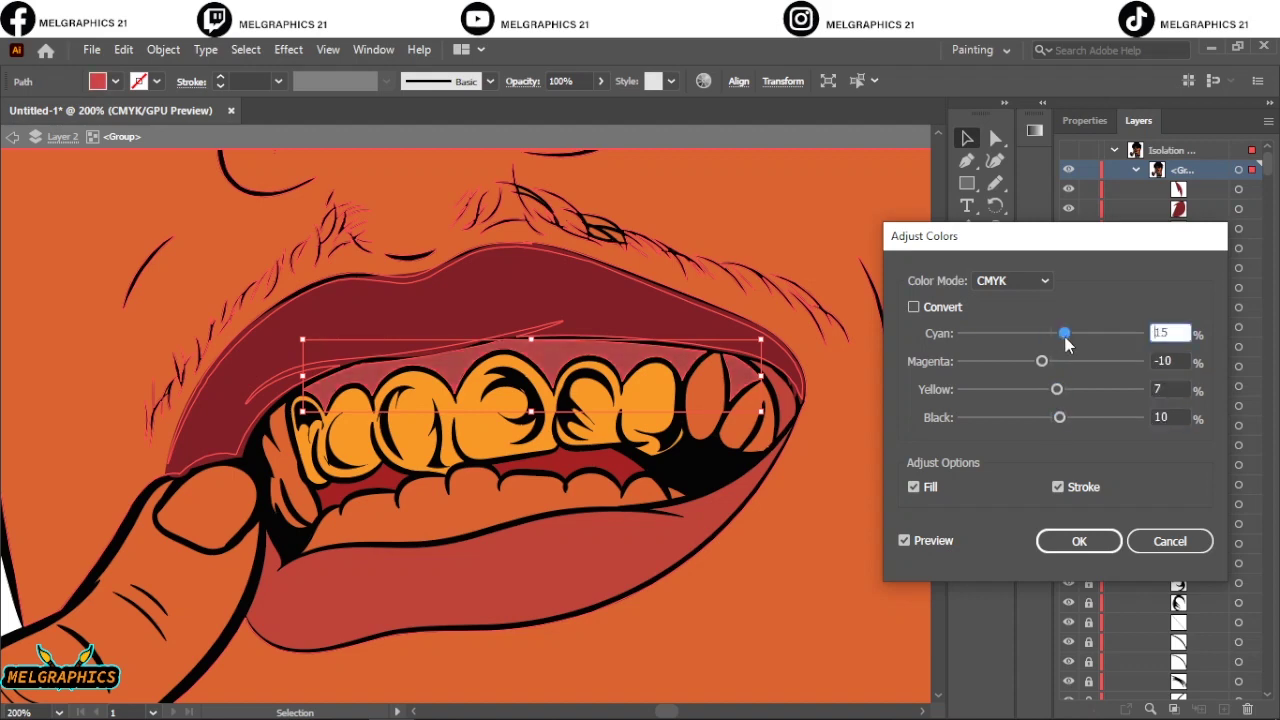
left_click(1079, 540)
Fill the remaining lower and back teeth white from the Fill swatches
left_click(722, 430)
left_click(272, 468, "shift")
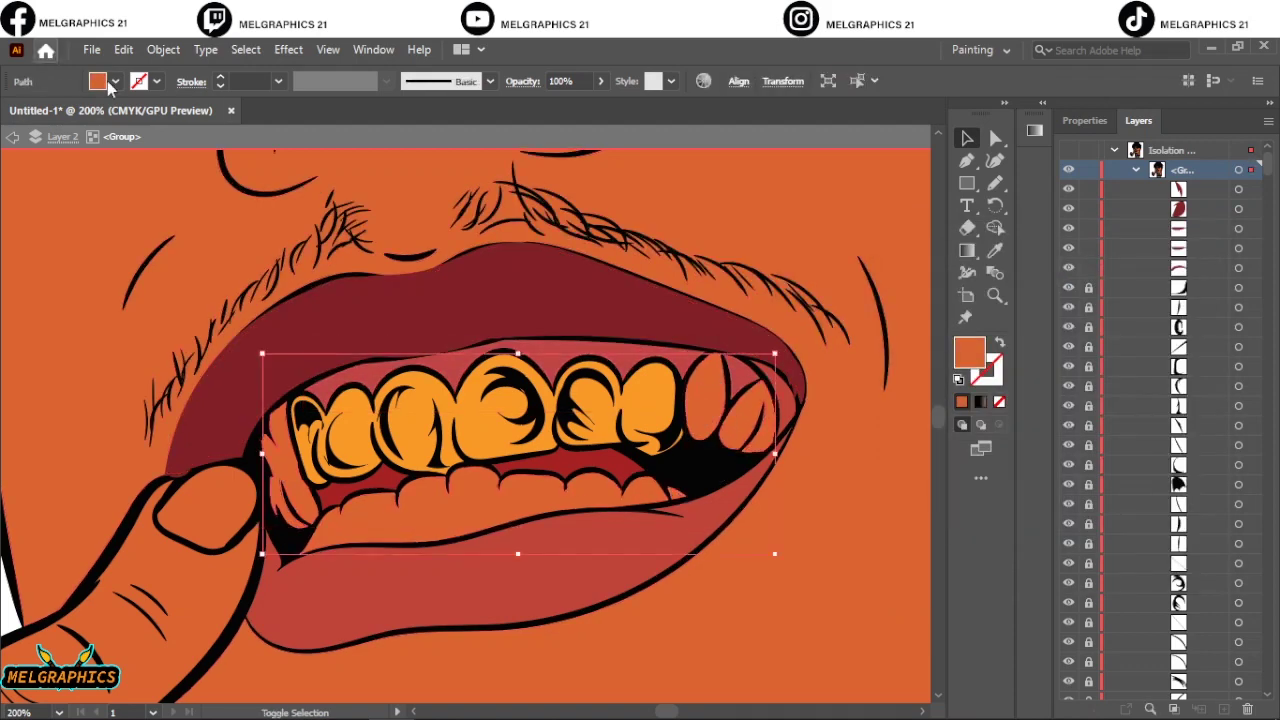
left_click(116, 81)
left_click(131, 180)
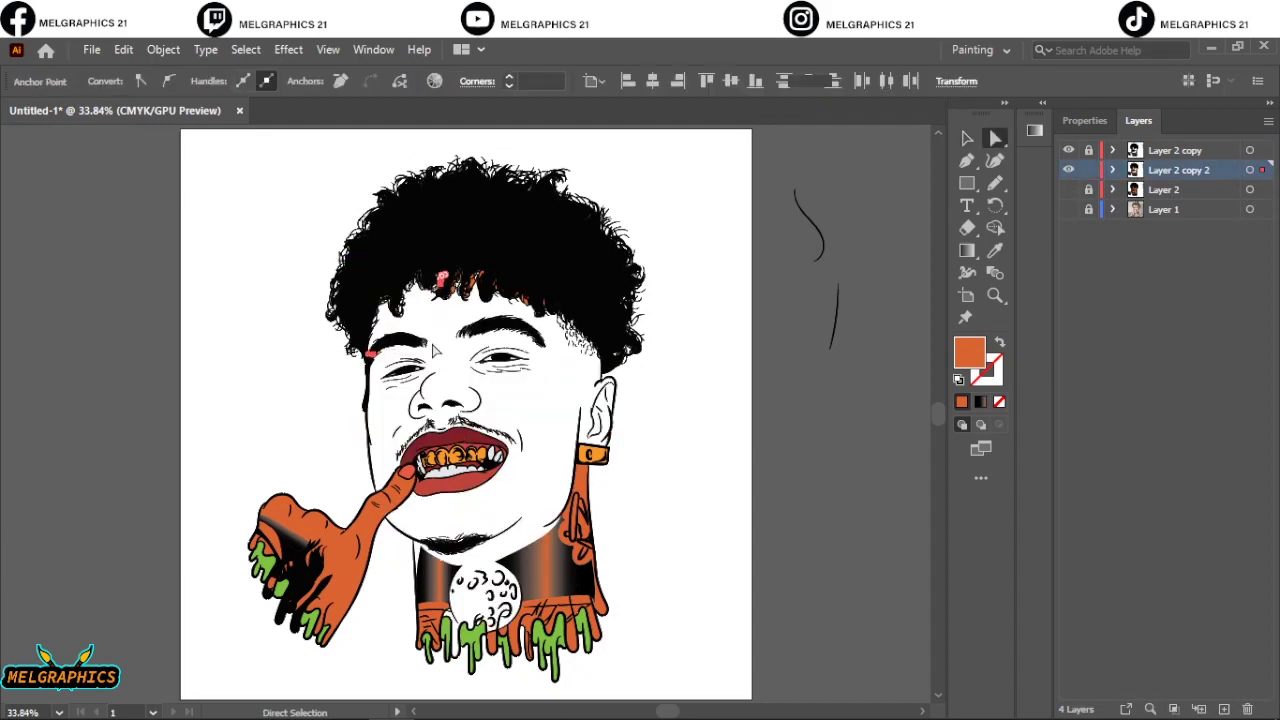
Create Layer 5 for shadow shapes and choose a darker red-orange fill
key("ctrl+1")
scroll(265, 393, "down", 10)
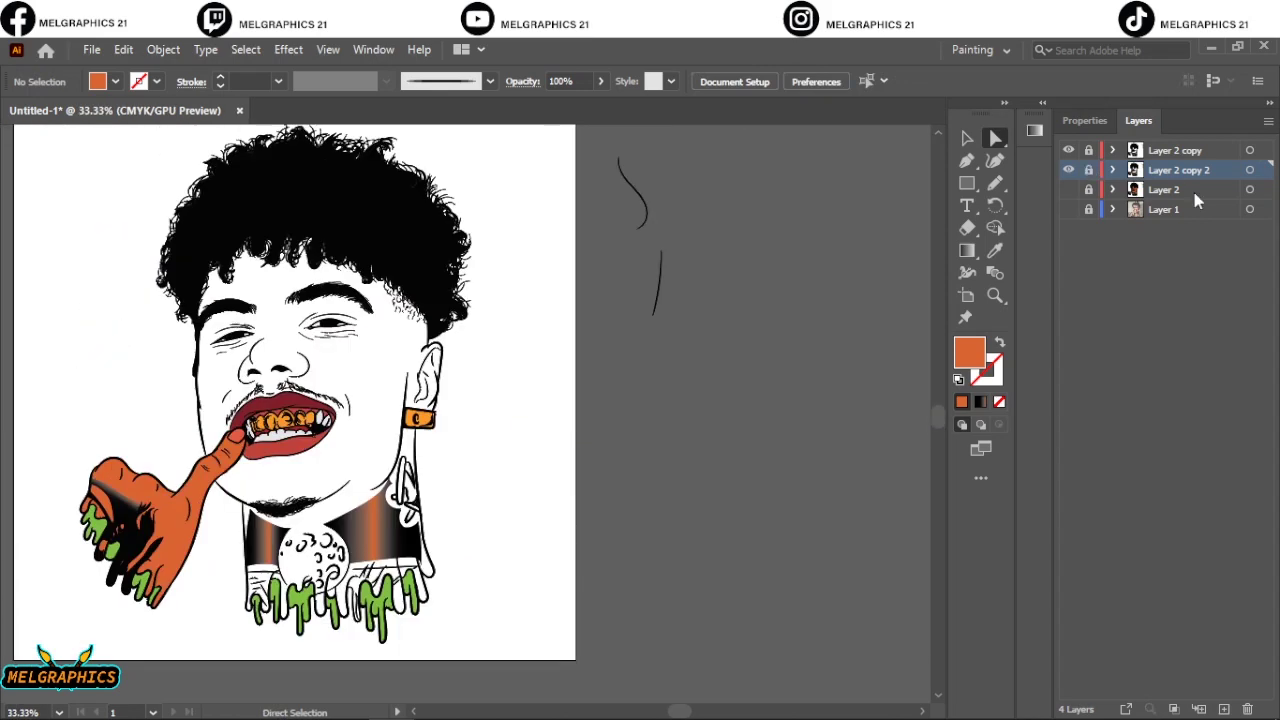
left_click(1068, 229)
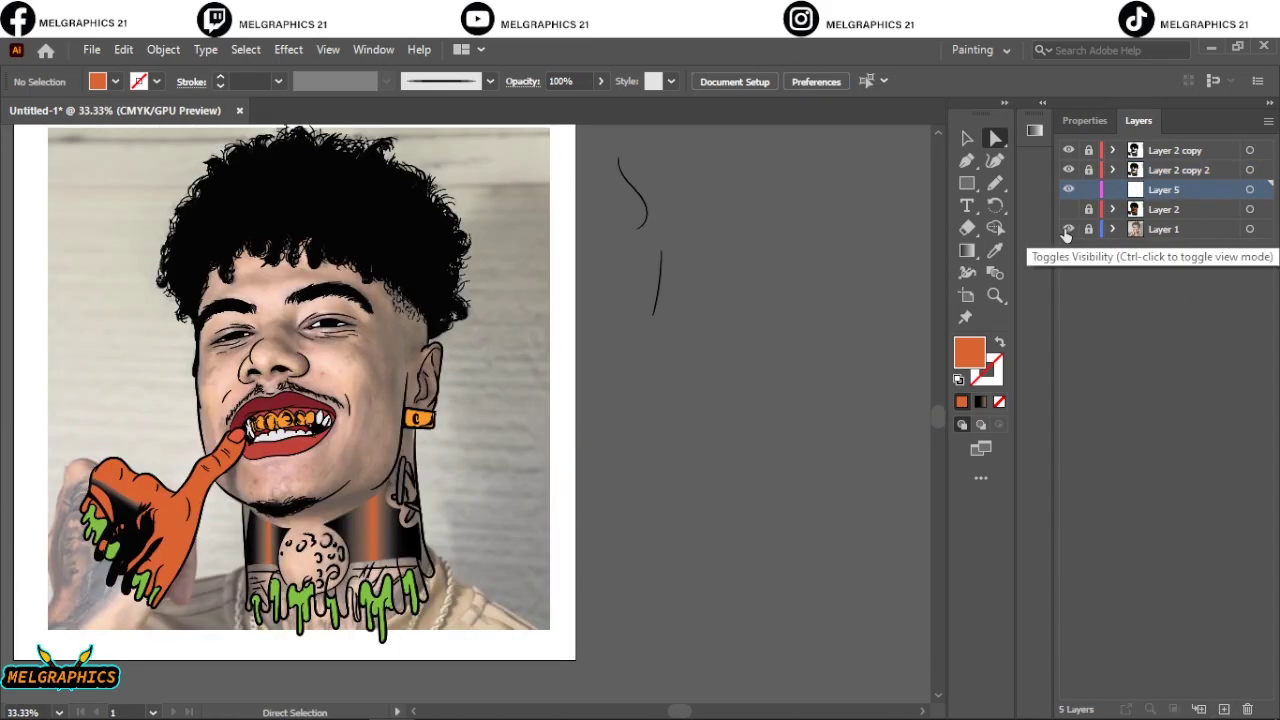
scroll(300, 420, "up", 5)
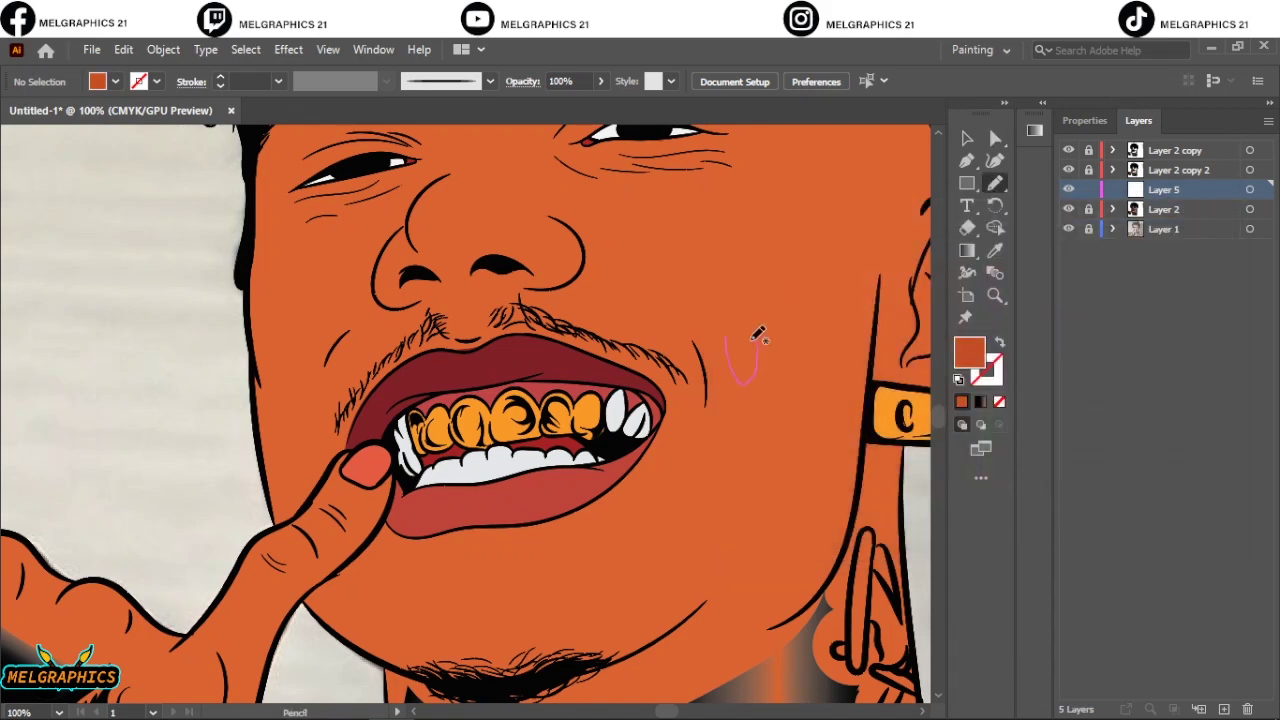
key("Return")
scroll(929, 276, "up", 3)
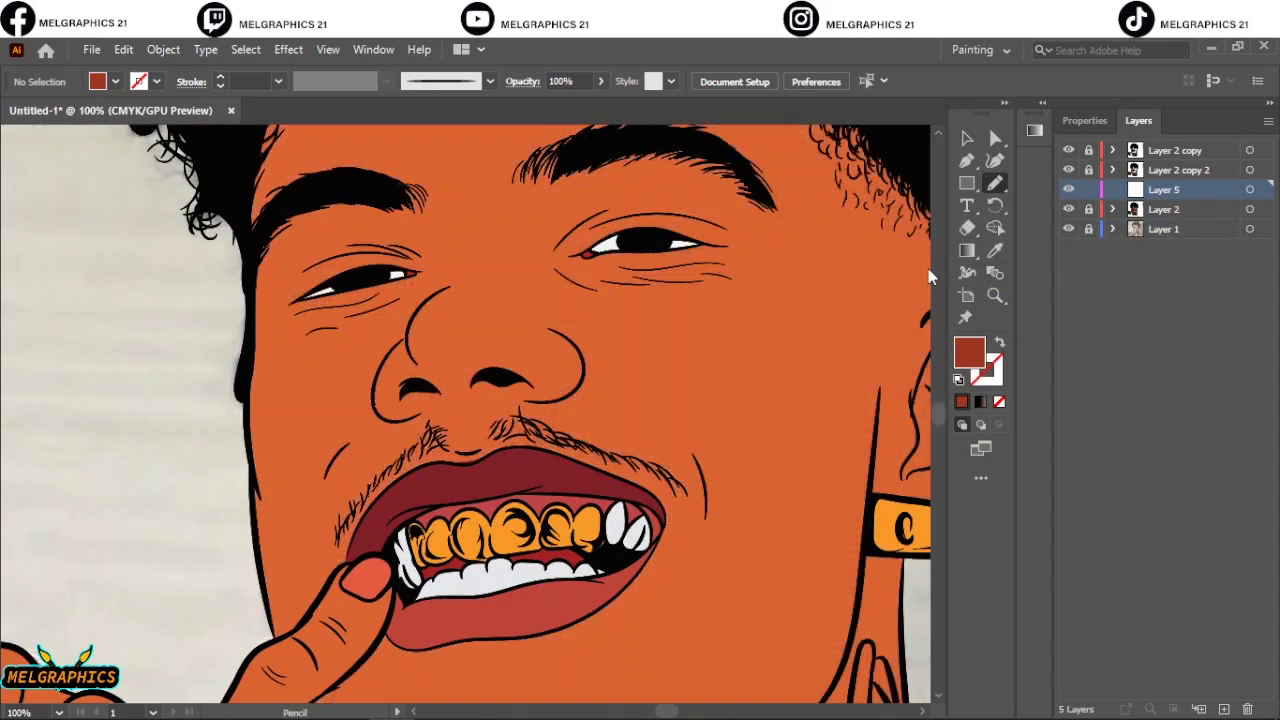
double_click(966, 352)
With a redder fill, draw shadow shapes around both nostrils, under the nose and along its side
left_click(1171, 266)
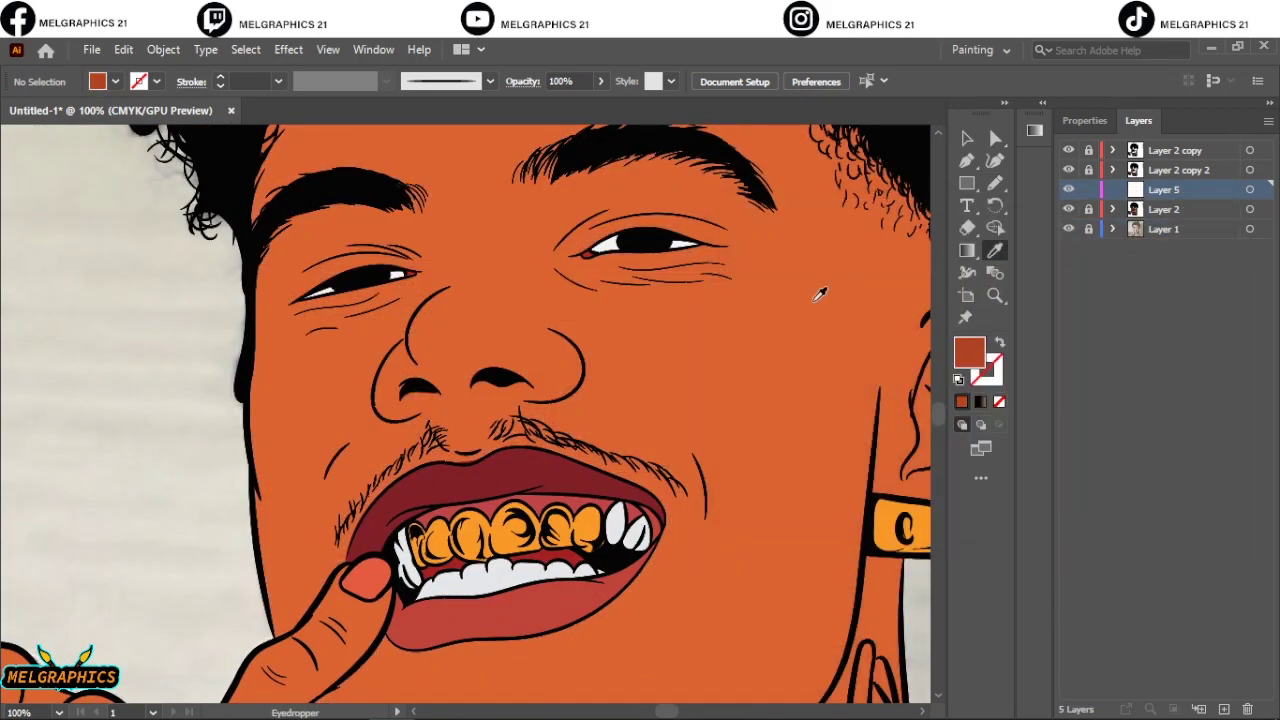
scroll(372, 365, "up", 3)
left_click_drag(370, 427, 373, 424)
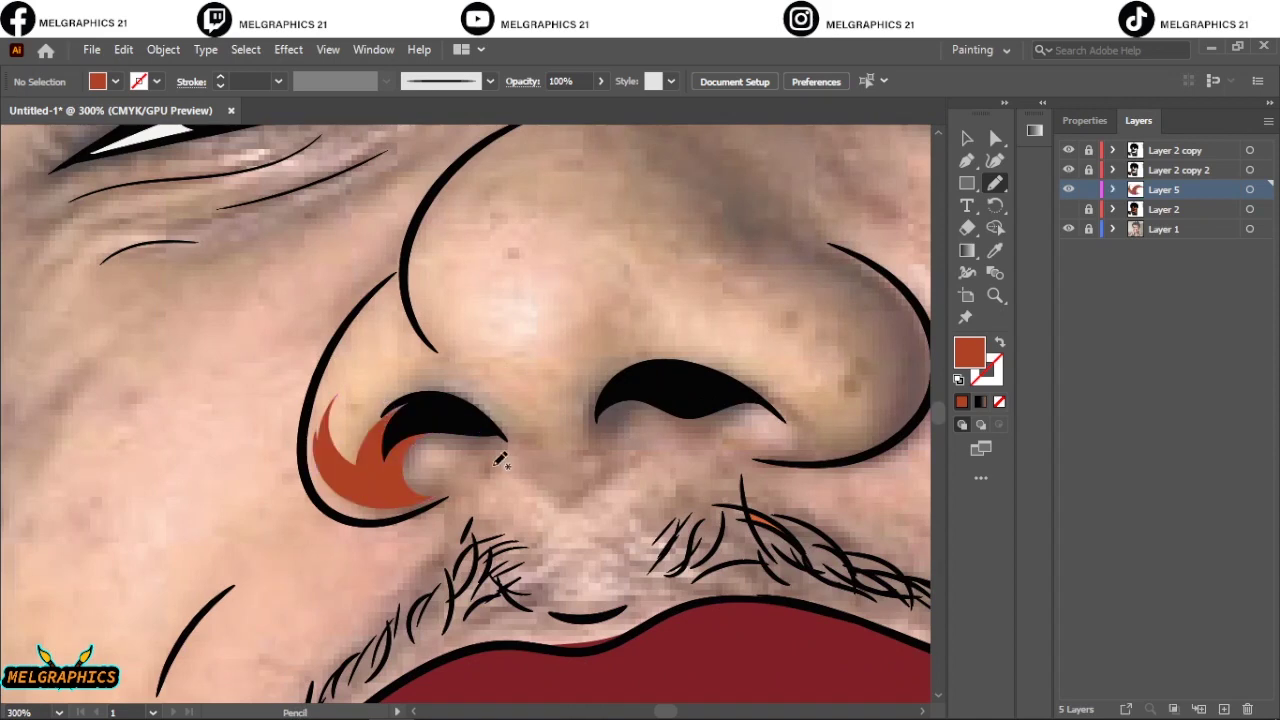
left_click_drag(451, 430, 579, 495)
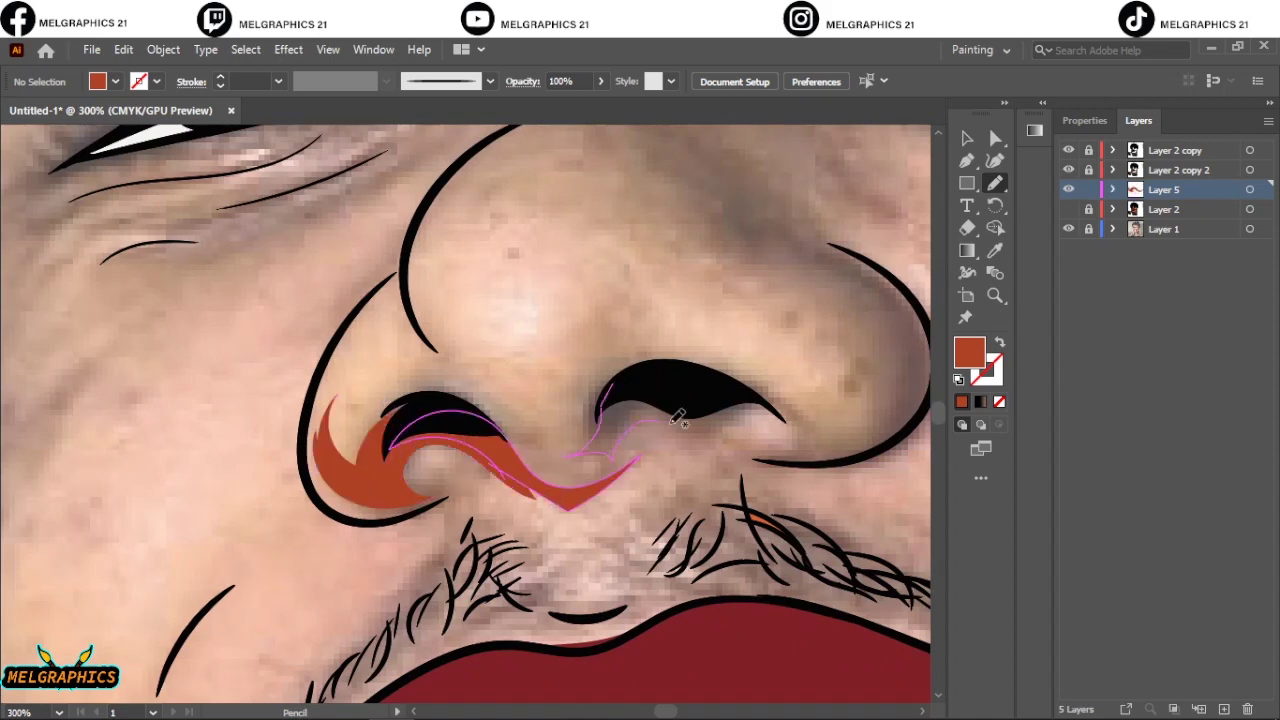
left_click_drag(676, 420, 675, 465)
left_click_drag(812, 450, 632, 520)
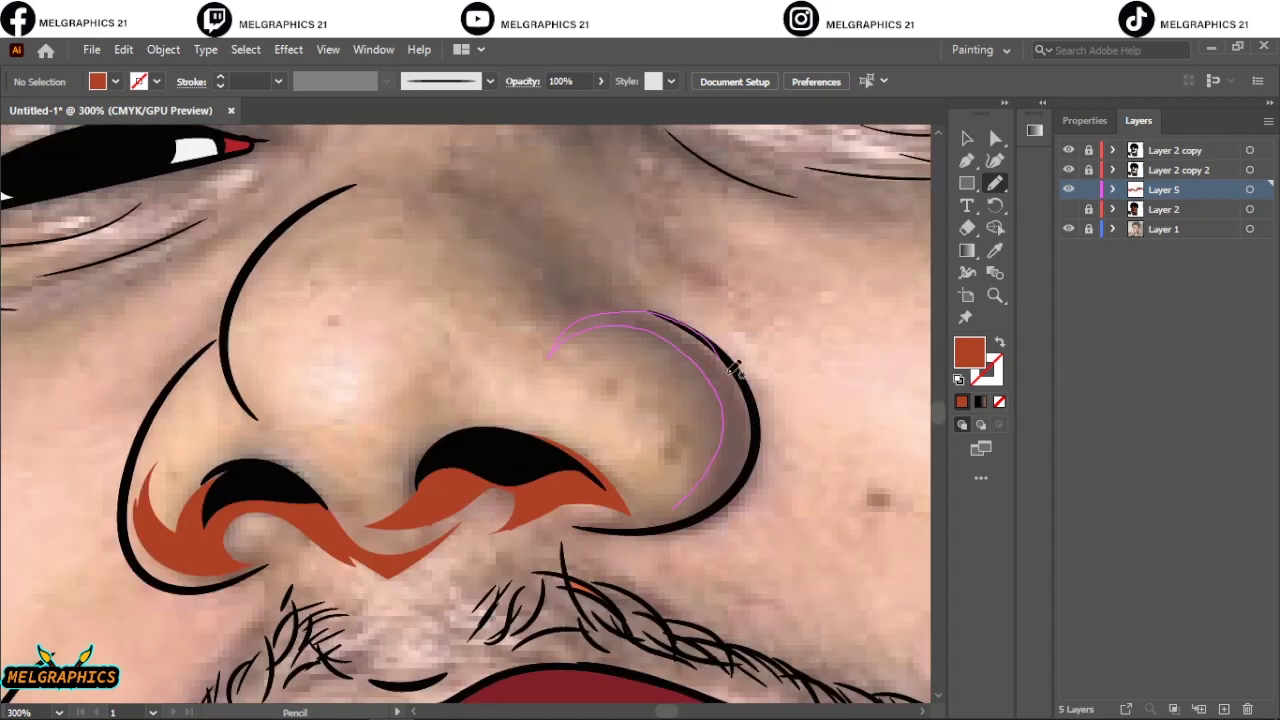
left_click_drag(683, 472, 684, 474)
scroll(700, 560, "up", 3)
left_click_drag(677, 567, 680, 570)
scroll(677, 567, "down", 5)
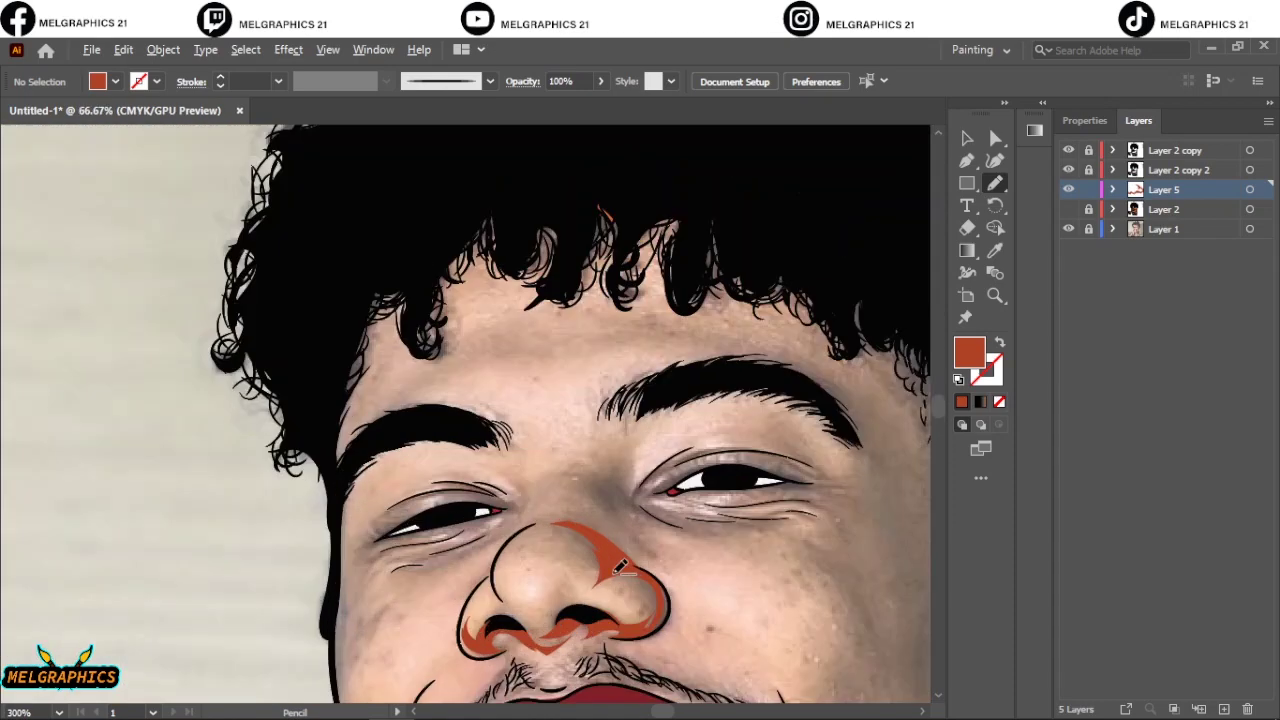
scroll(540, 500, "up", 4)
Draw a star-shaped shadow between the eyes and shadows above and below the right eye
left_click_drag(503, 483, 580, 520)
left_click_drag(681, 478, 617, 550)
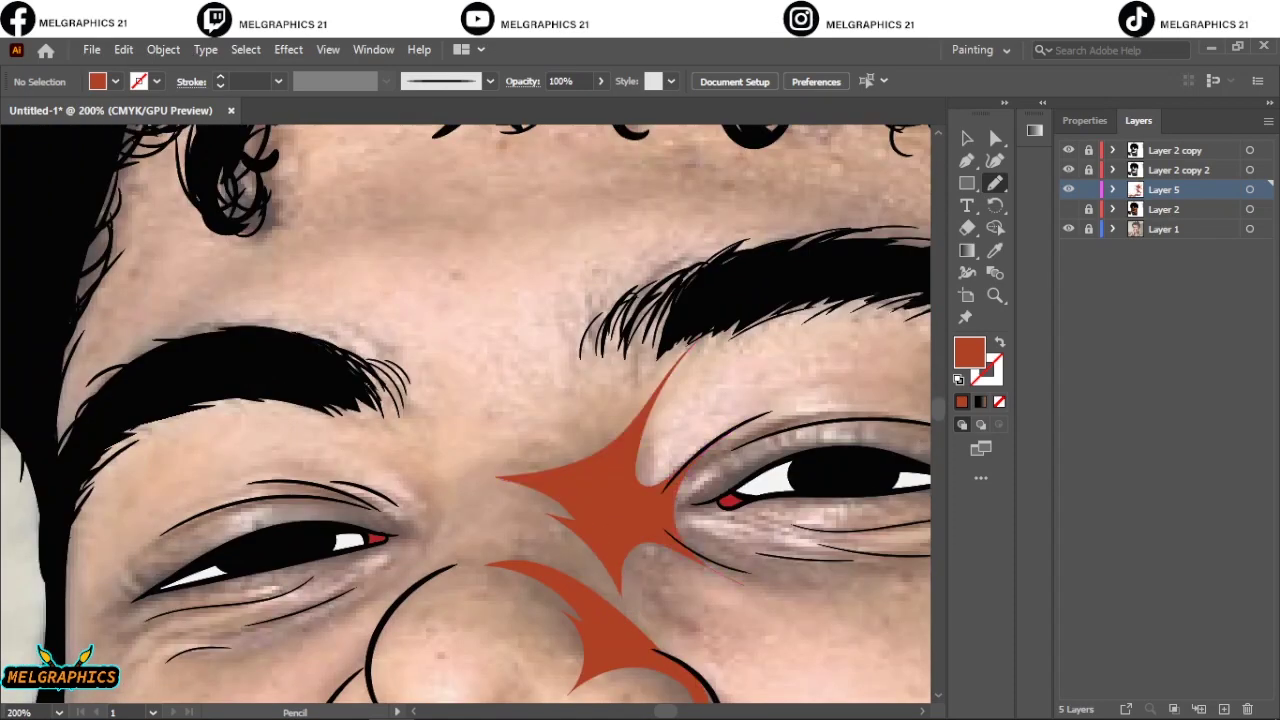
scroll(640, 400, "down", 5)
scroll(510, 232, "up", 5)
left_click_drag(440, 290, 510, 232)
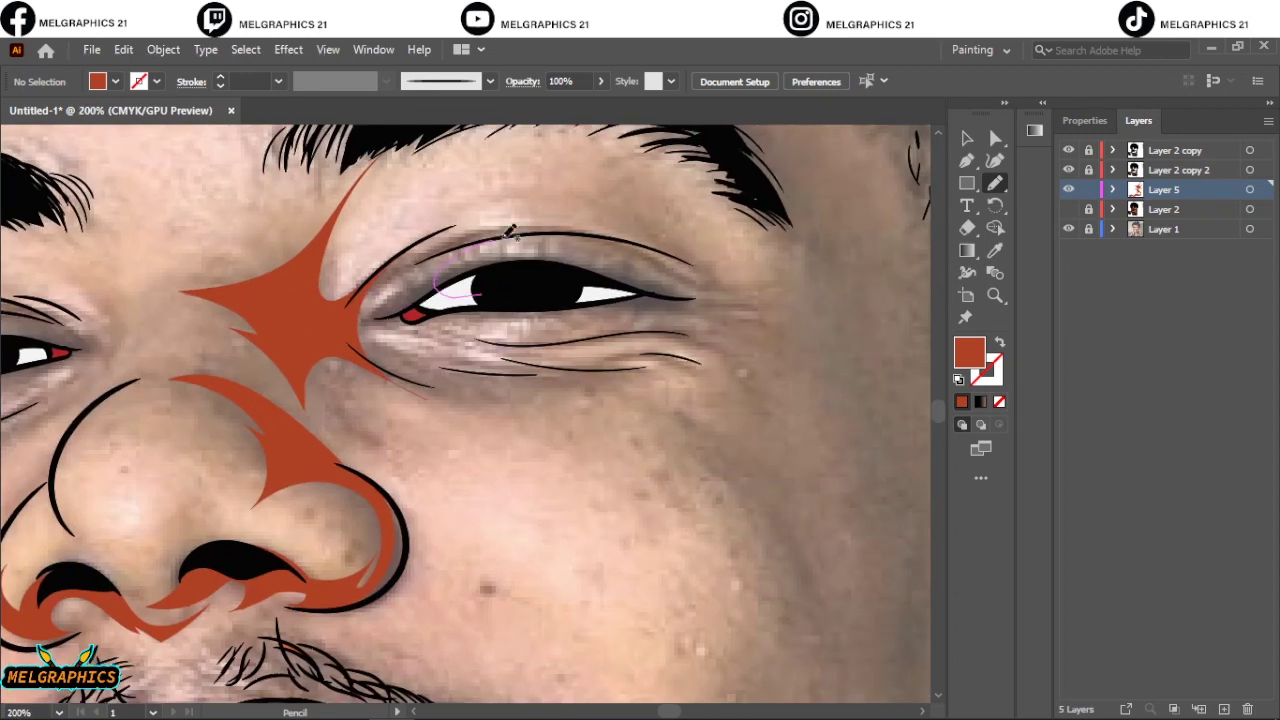
left_click_drag(522, 290, 585, 292)
left_click_drag(590, 293, 730, 344)
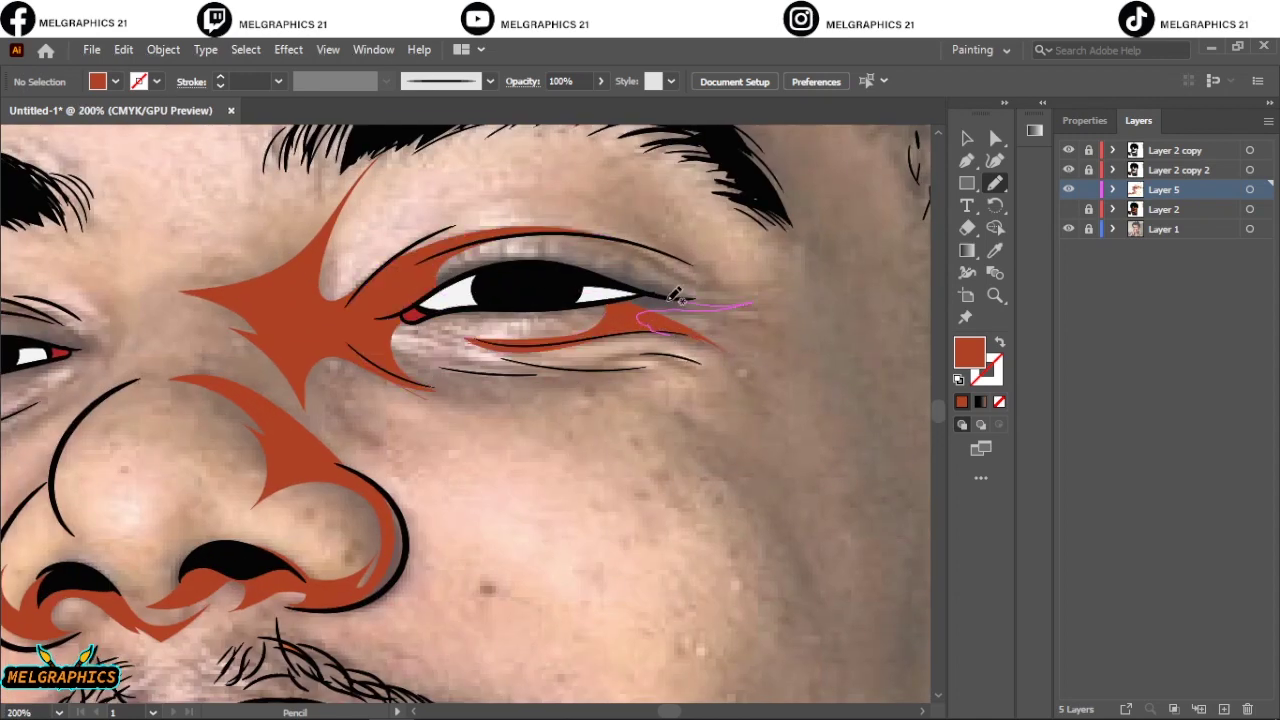
Fit the whole artboard in view, show the Layer 2 skin and hide the reference photo
key("ctrl+0")
left_click(1068, 209)
left_click(1068, 229)
left_click(1068, 229)
left_click(1068, 229)
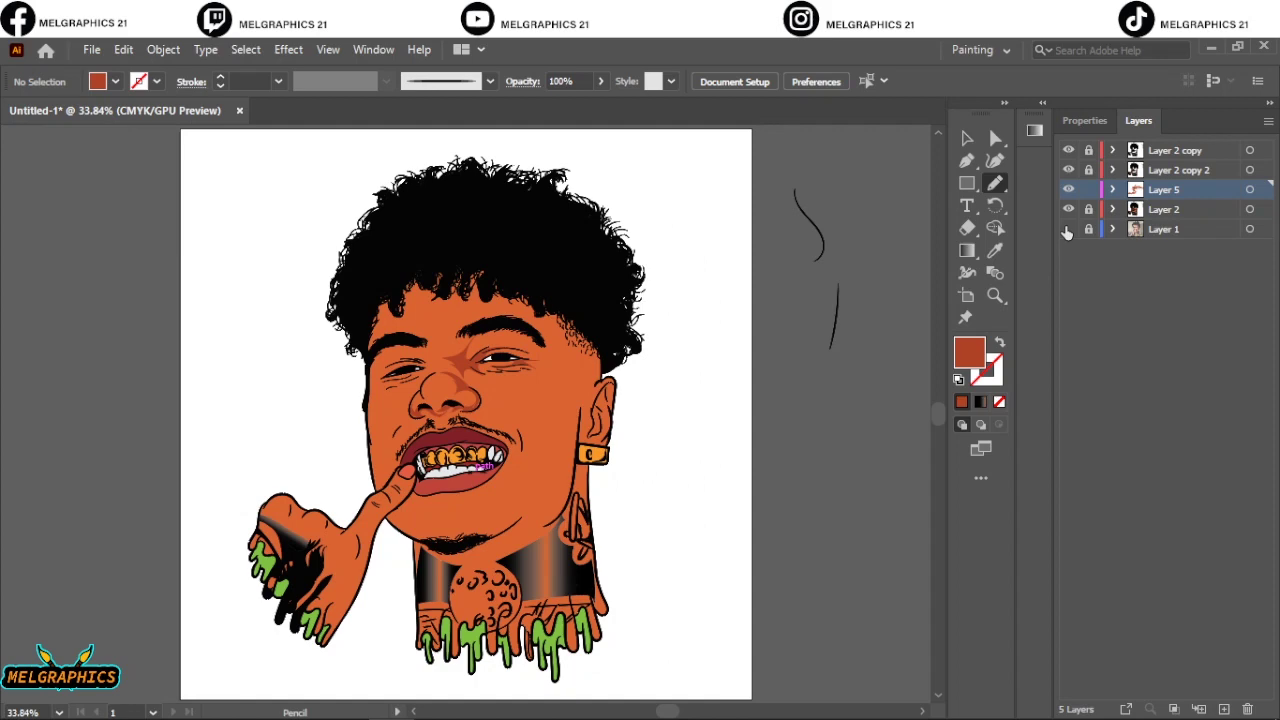
Show the reference photo, hide Layer 2's skin, and draw a shadow shape along the jaw
left_click(1068, 229)
left_click(1068, 209)
scroll(430, 425, "up", 5)
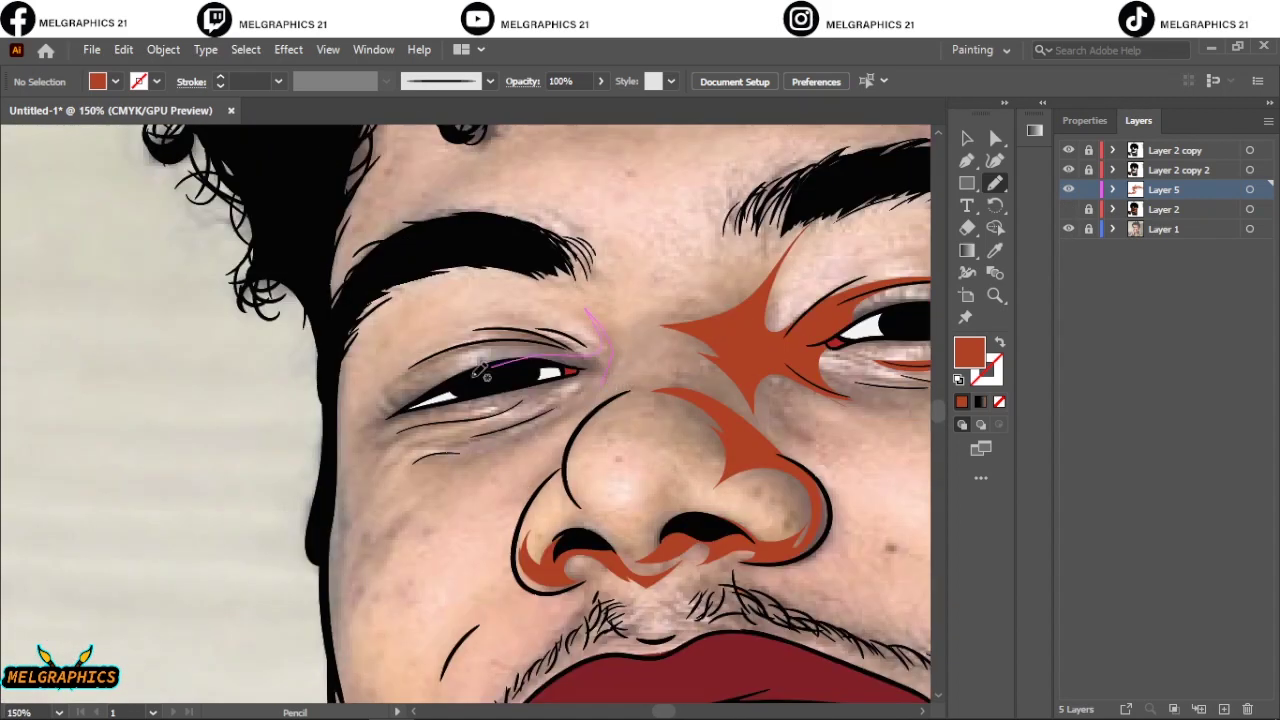
scroll(405, 578, "down", 5)
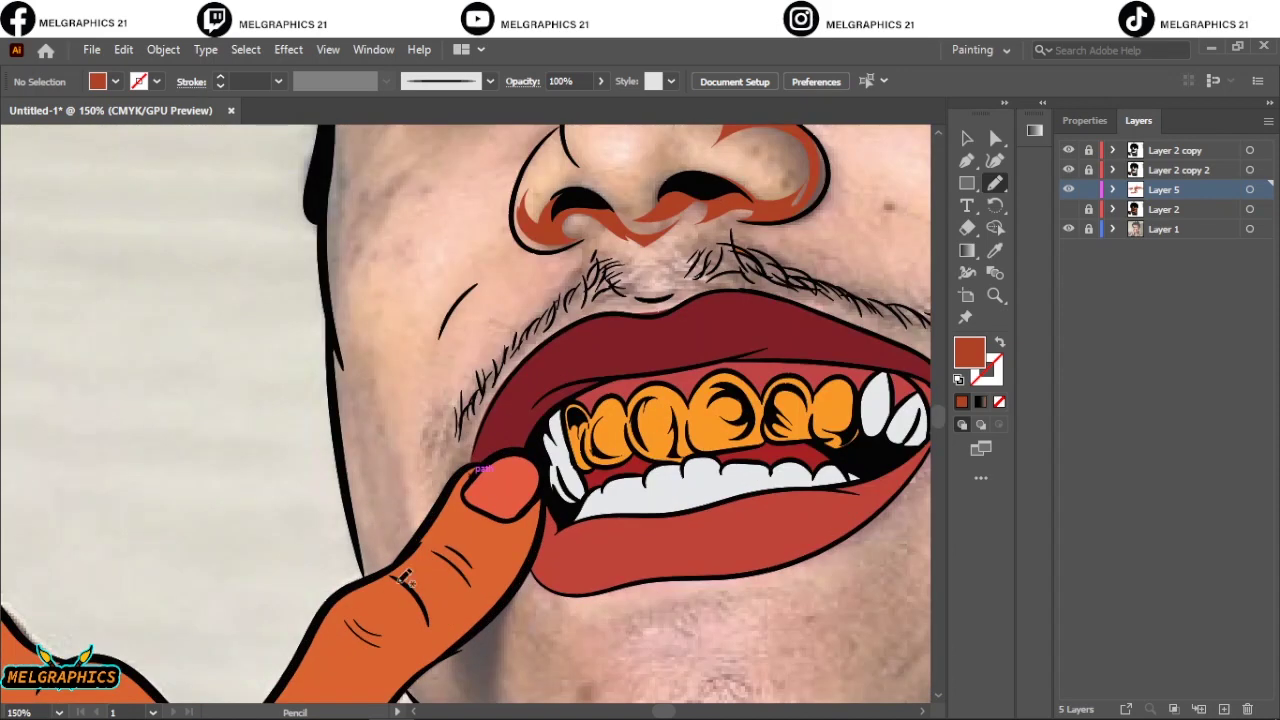
left_click_drag(339, 316, 333, 302)
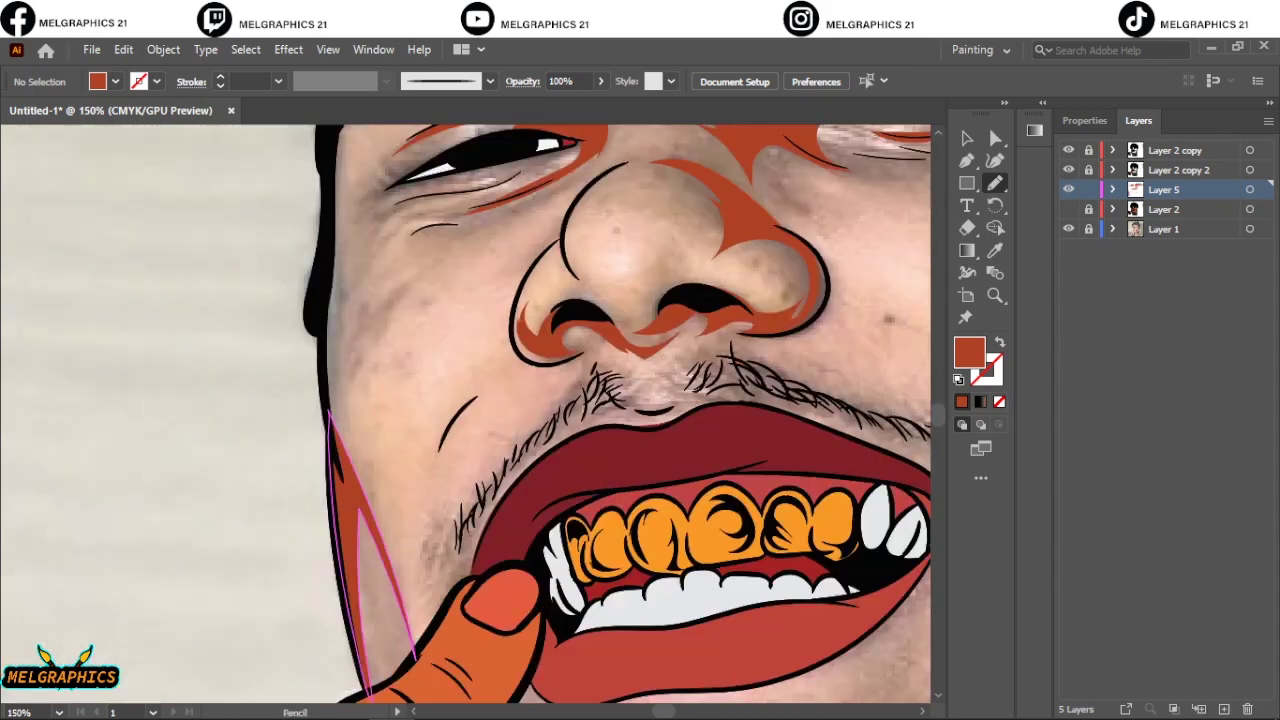
scroll(381, 571, "up", 5)
left_click_drag(381, 571, 390, 487)
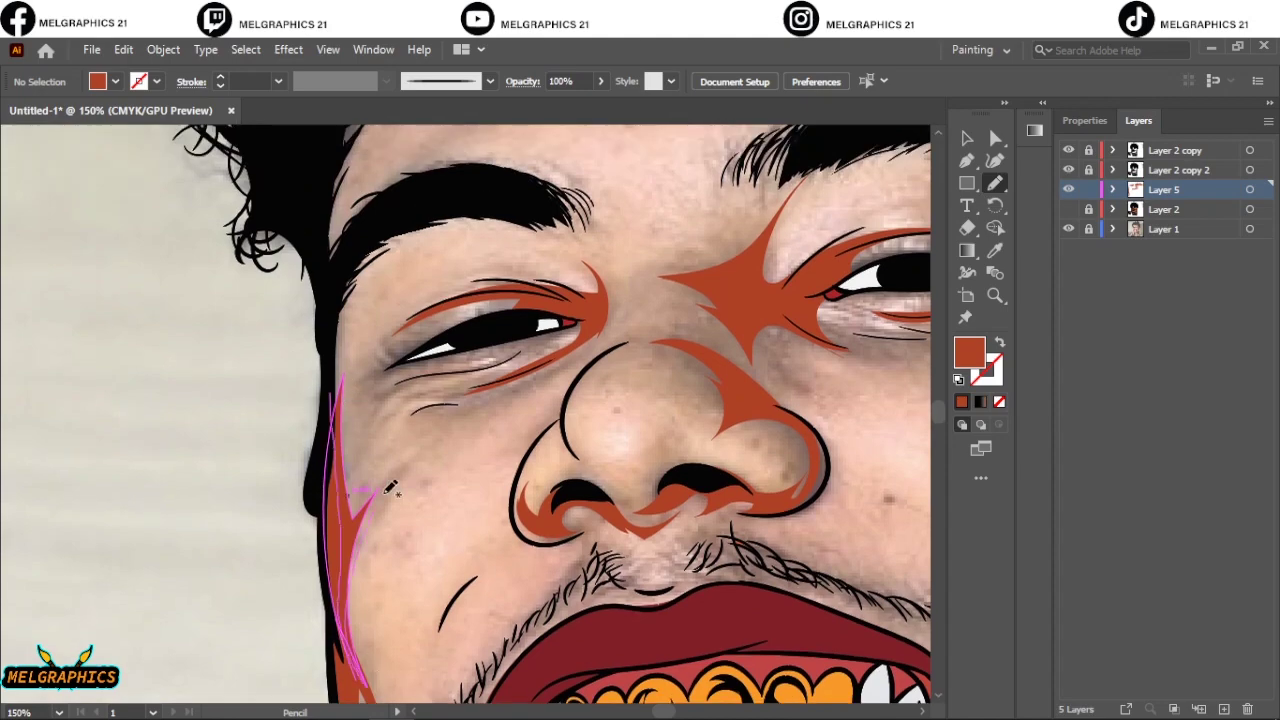
Check the art without the photo, then extend the jaw shadow up to the cheek
key("ctrl+0")
left_click(1068, 229)
left_click(1068, 229)
scroll(290, 362, "up", 5)
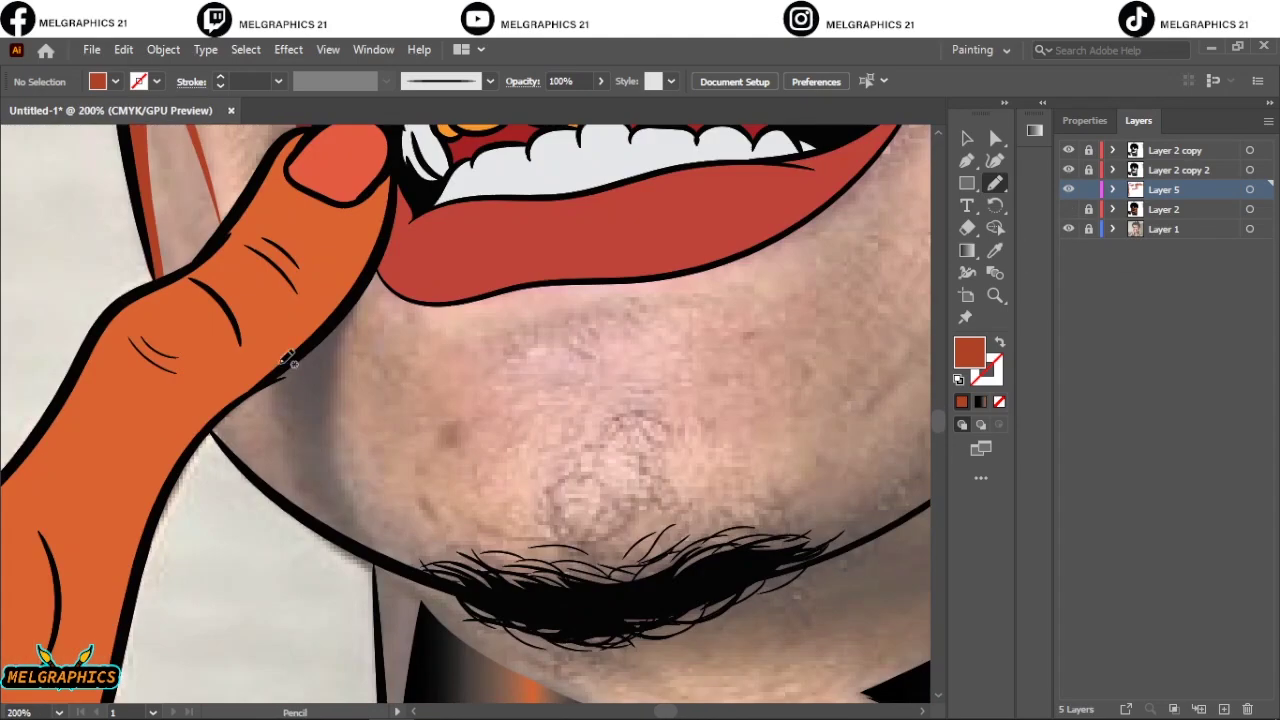
key("ctrl+0")
scroll(450, 400, "up", 5)
scroll(450, 400, "down", 2)
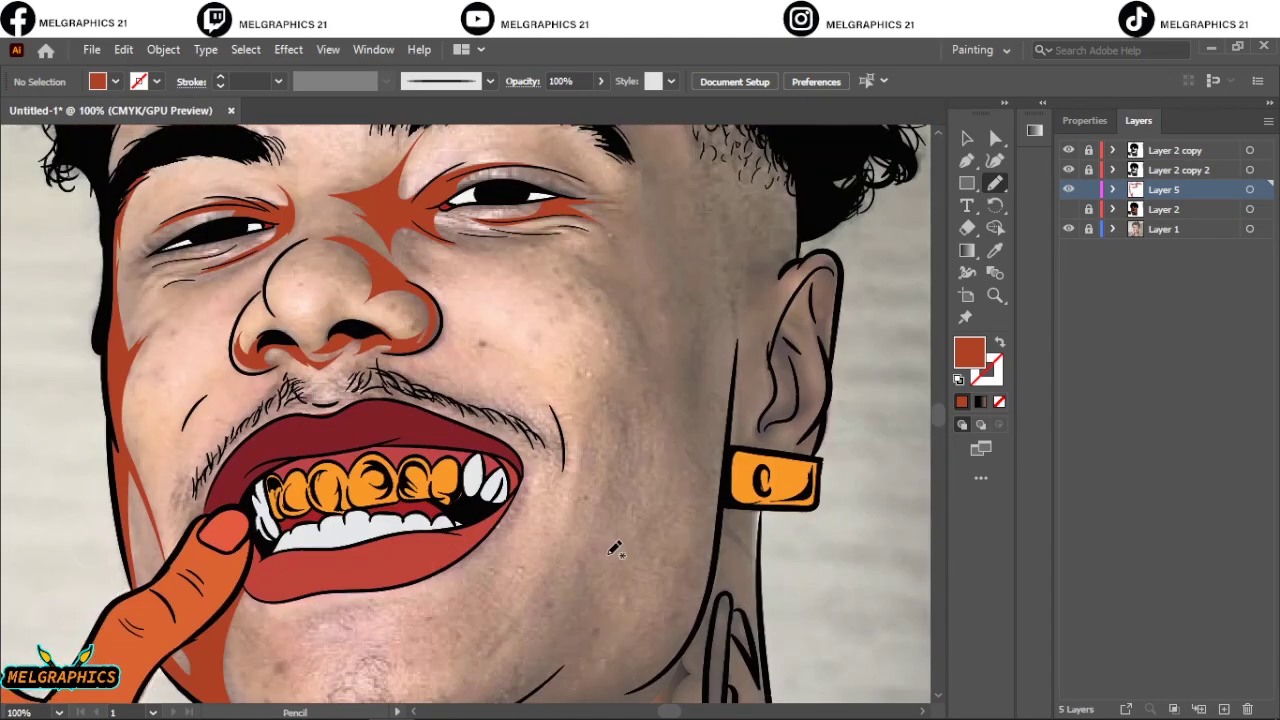
scroll(608, 386, "down", 1)
mouse_move(450, 665)
left_mouse_down()
mouse_move(608, 386)
mouse_move(606, 346)
left_mouse_up()
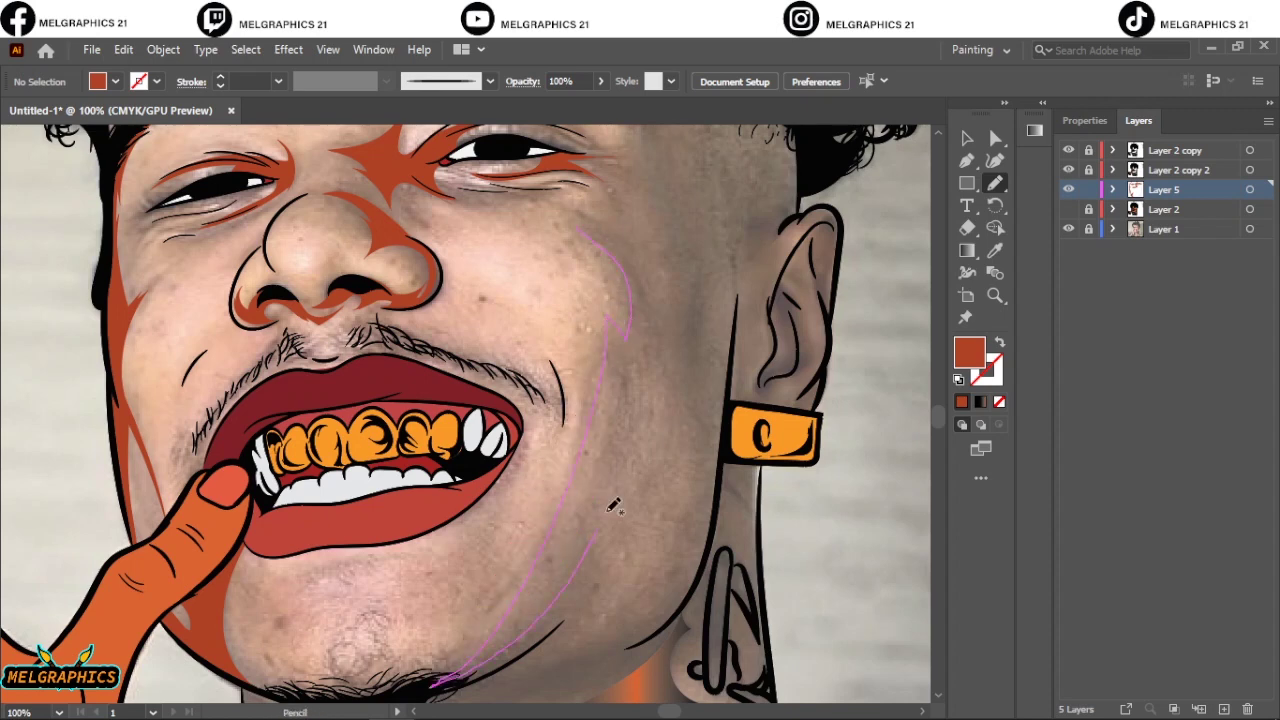
left_click_drag(727, 488, 720, 232)
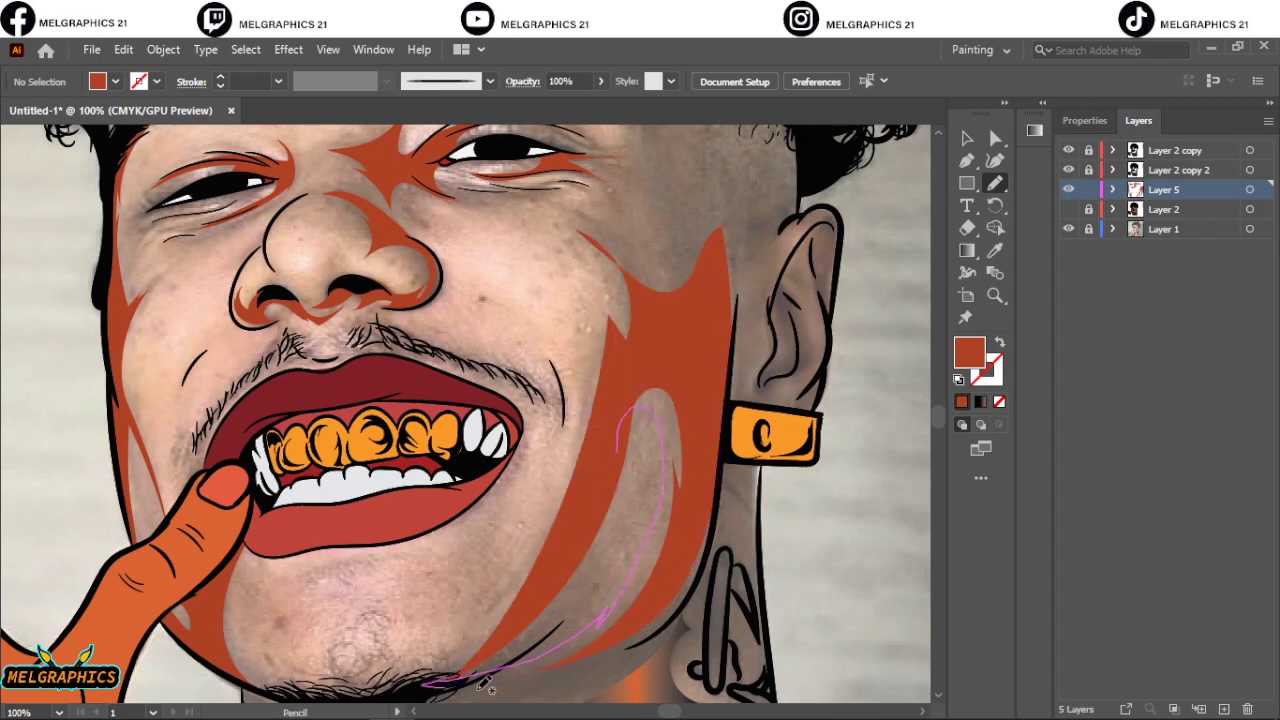
Add shadow shapes up the side of the face, inside the ear and along the neck
left_click_drag(487, 685, 487, 685)
scroll(625, 568, "up", 3)
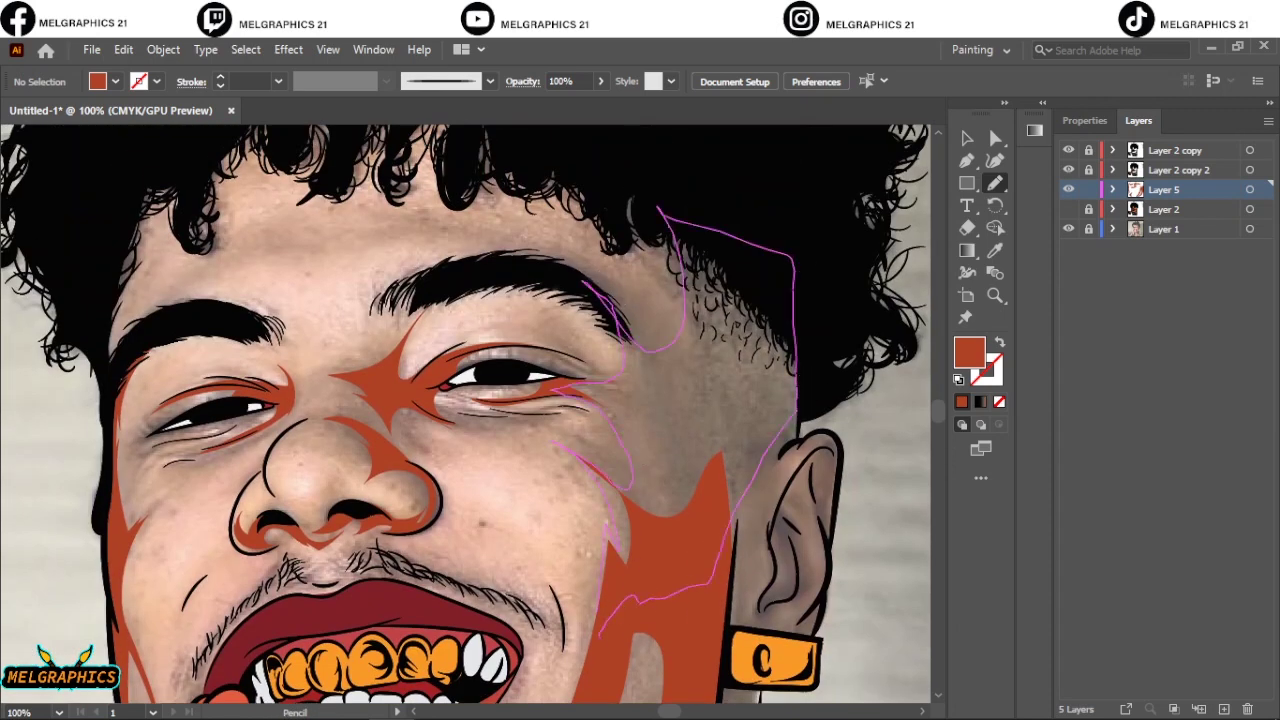
left_click_drag(600, 632, 600, 632)
scroll(867, 473, "up", 2)
left_click_drag(540, 265, 540, 265)
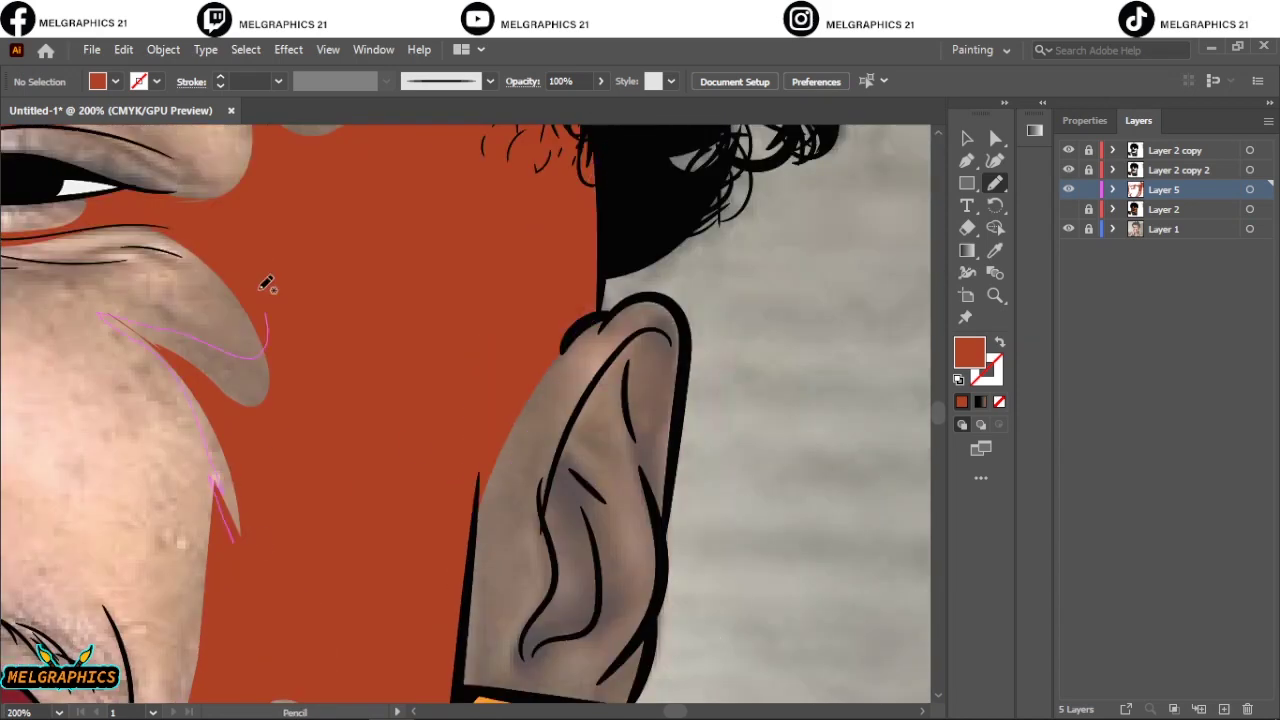
scroll(538, 537, "down", 2)
left_click_drag(576, 585, 576, 585)
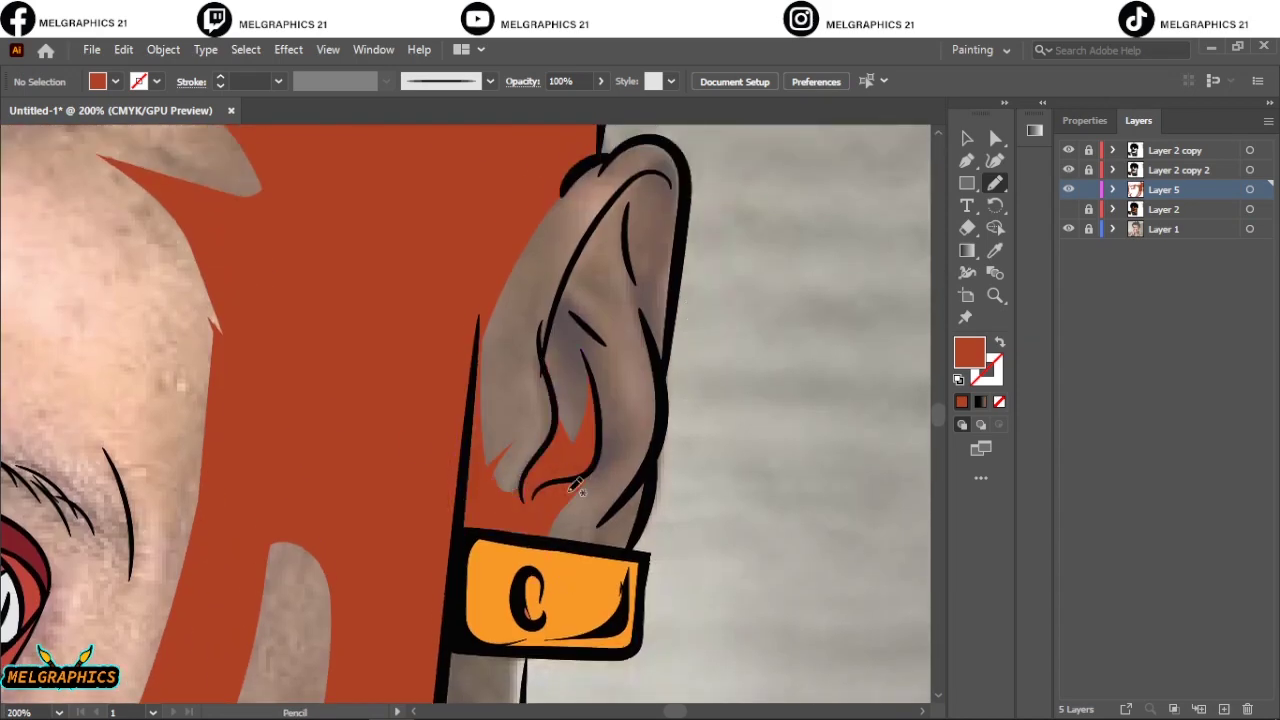
left_click_drag(680, 205, 680, 205)
scroll(588, 508, "down", 4)
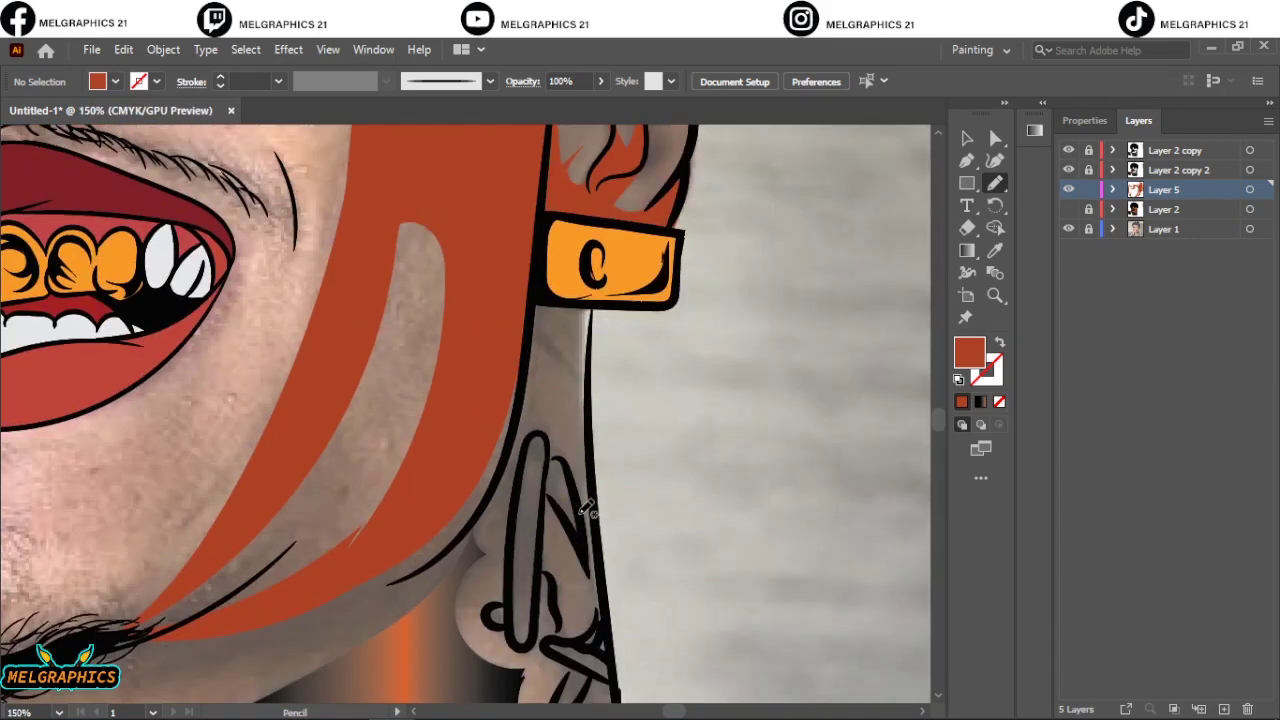
left_click_drag(592, 300, 592, 300)
Check the shading without the photo, then add shadow shapes under the chin and on the neck
key("ctrl+0")
left_click(1068, 229)
left_click(1068, 229)
scroll(560, 490, "up", 5)
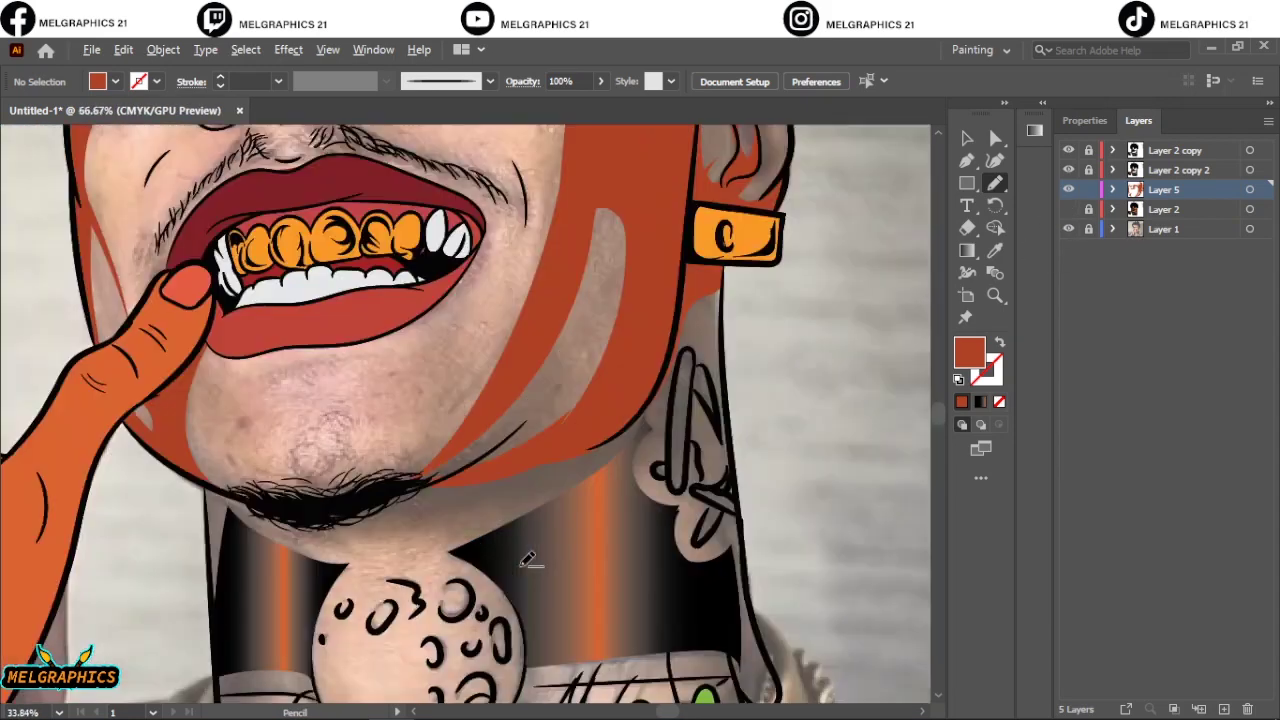
left_click_drag(640, 375, 375, 508)
scroll(60, 312, "down", 3)
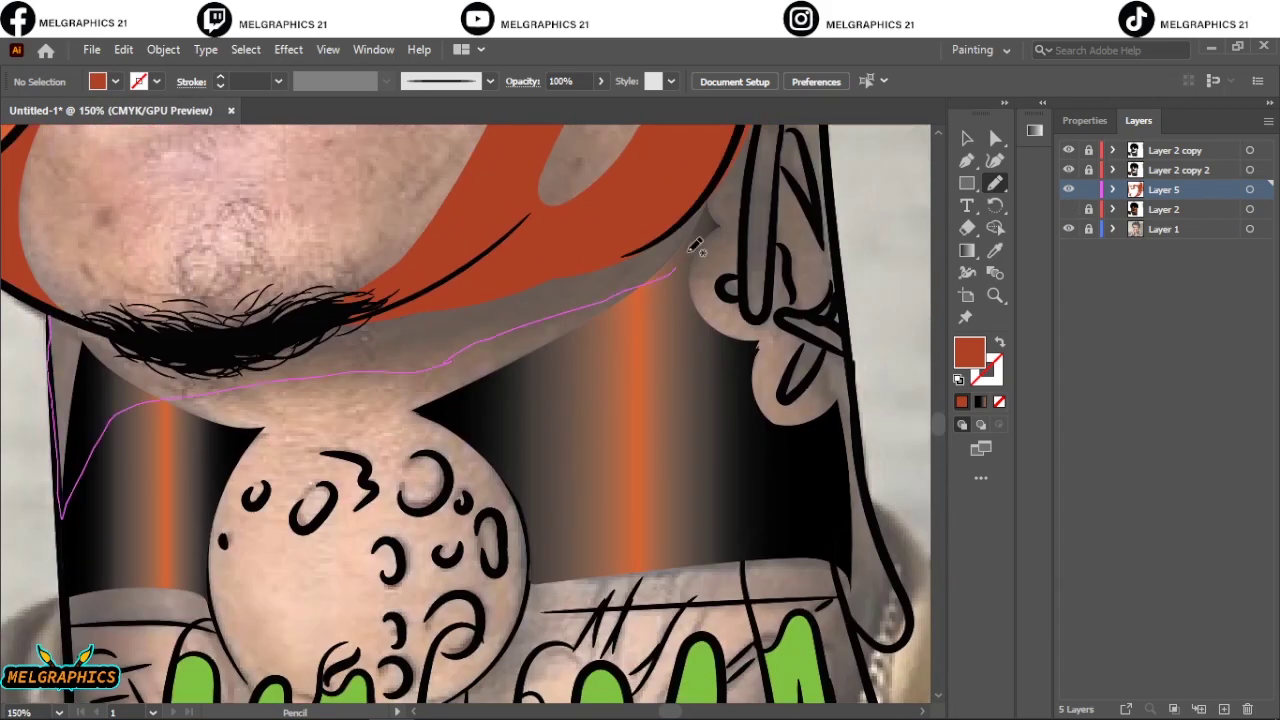
left_click_drag(695, 245, 695, 245)
left_click_drag(530, 455, 380, 334)
scroll(380, 334, "down", 3)
scroll(315, 405, "up", 3)
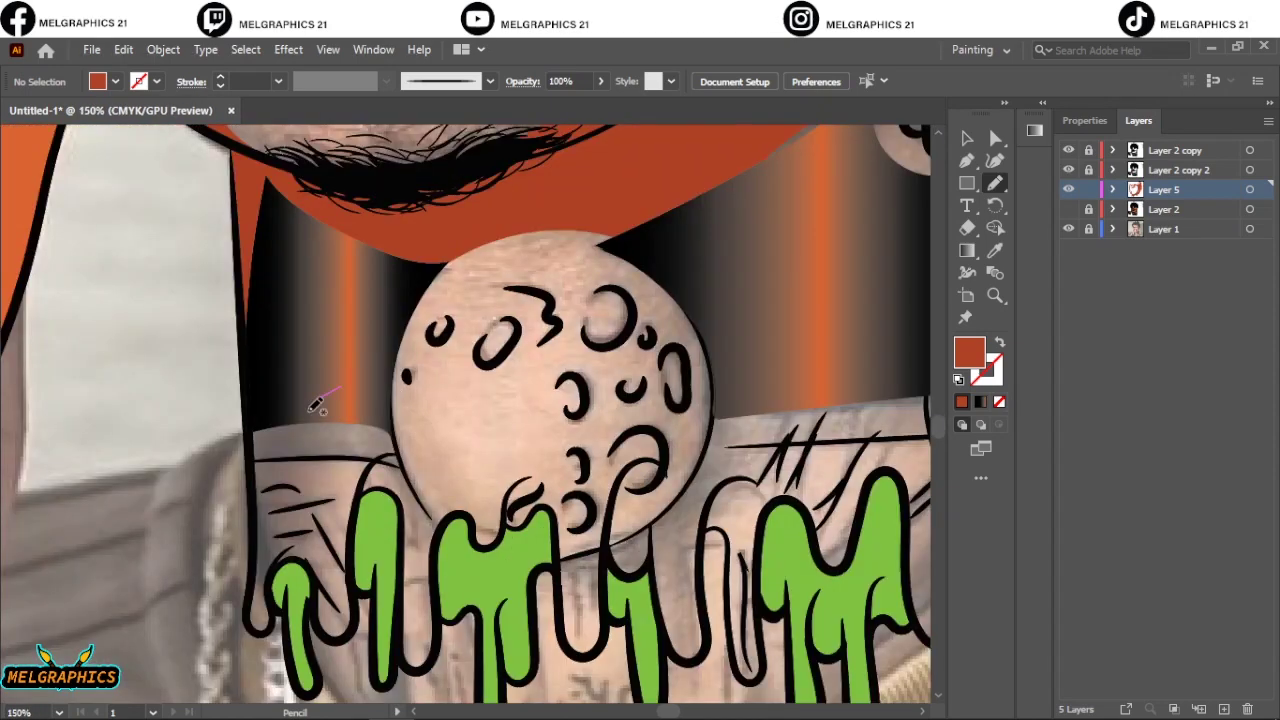
Draw a shadow shape at the left temple, then view the whole artwork with the layers toggled
key("ctrl+0")
scroll(400, 290, "up", 5)
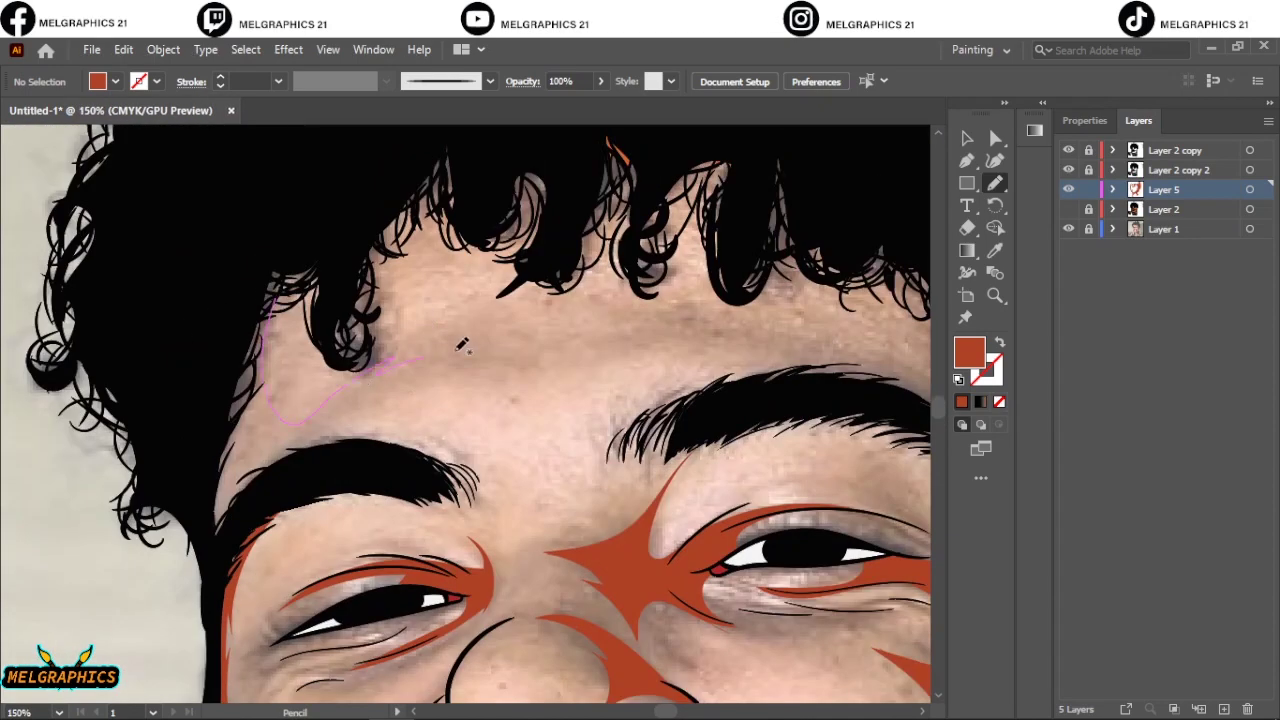
mouse_move(500, 352)
left_mouse_down()
mouse_move(300, 425)
mouse_move(340, 400)
left_mouse_up()
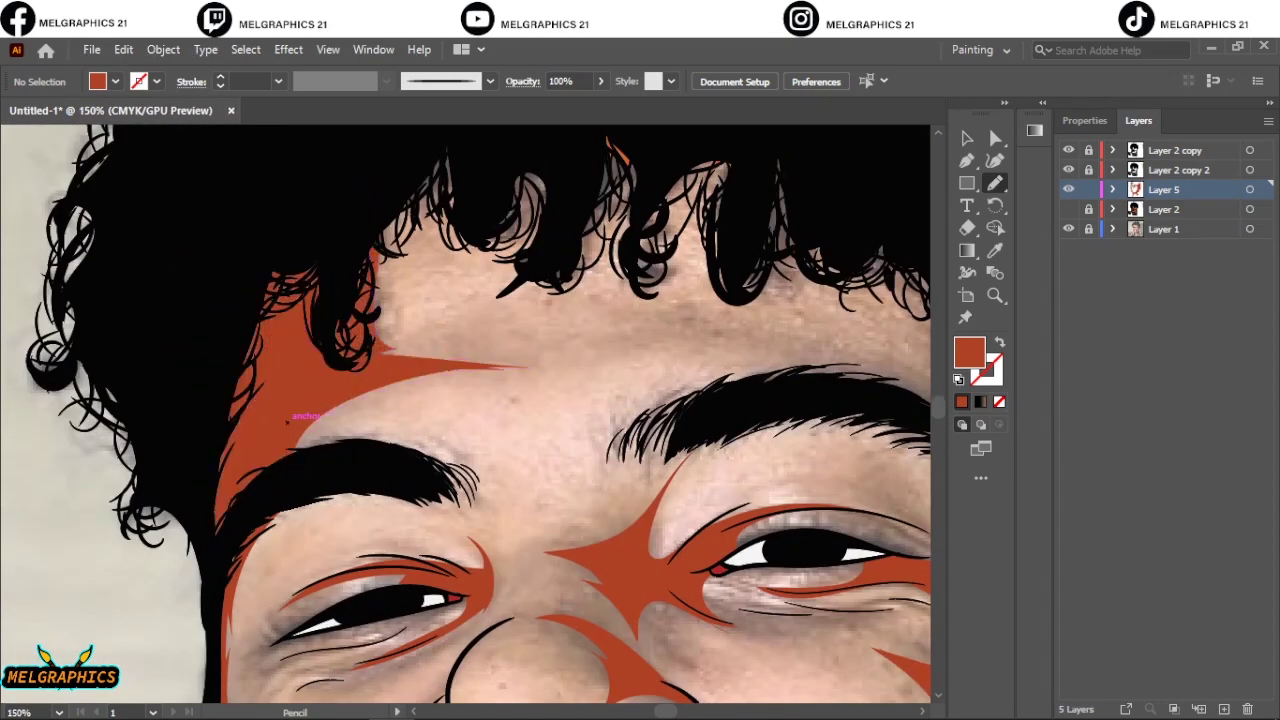
scroll(287, 422, "right", 5)
scroll(287, 422, "up", 1)
key("ctrl+0")
left_click(1068, 209)
left_click(1068, 229)
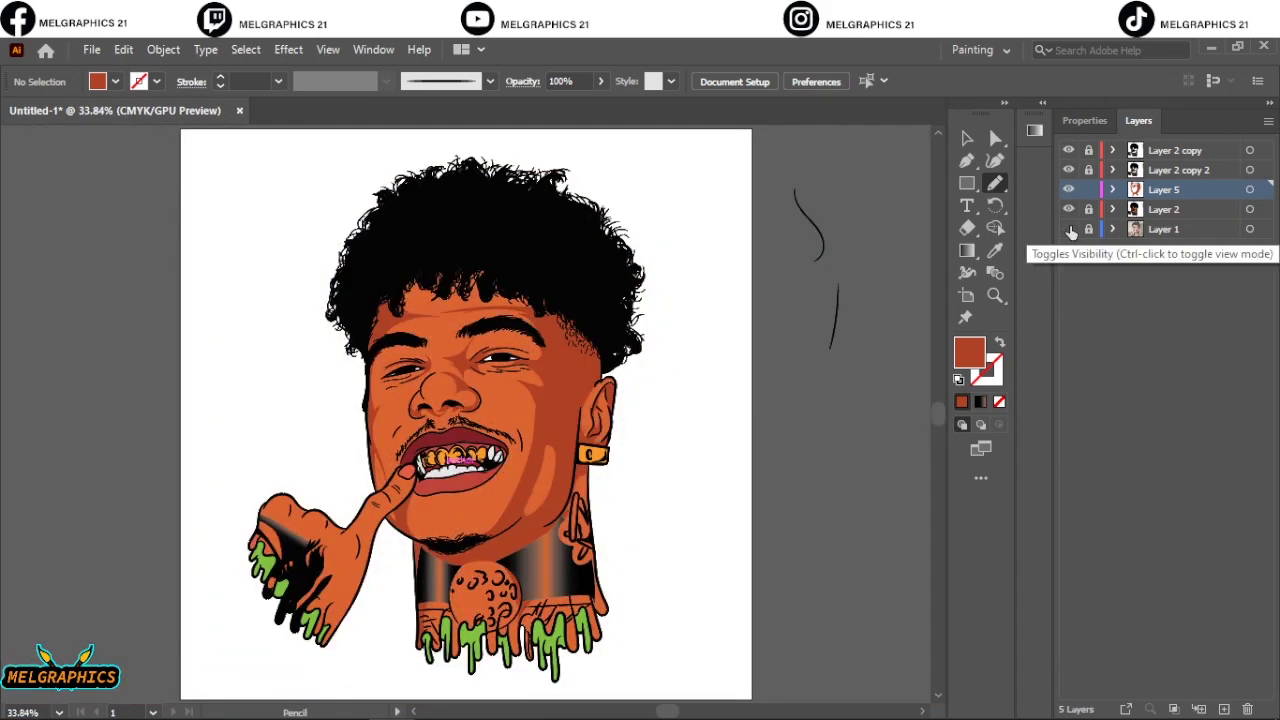
Add a new layer and adjust the colours of its new shapes
left_click(1163, 212)
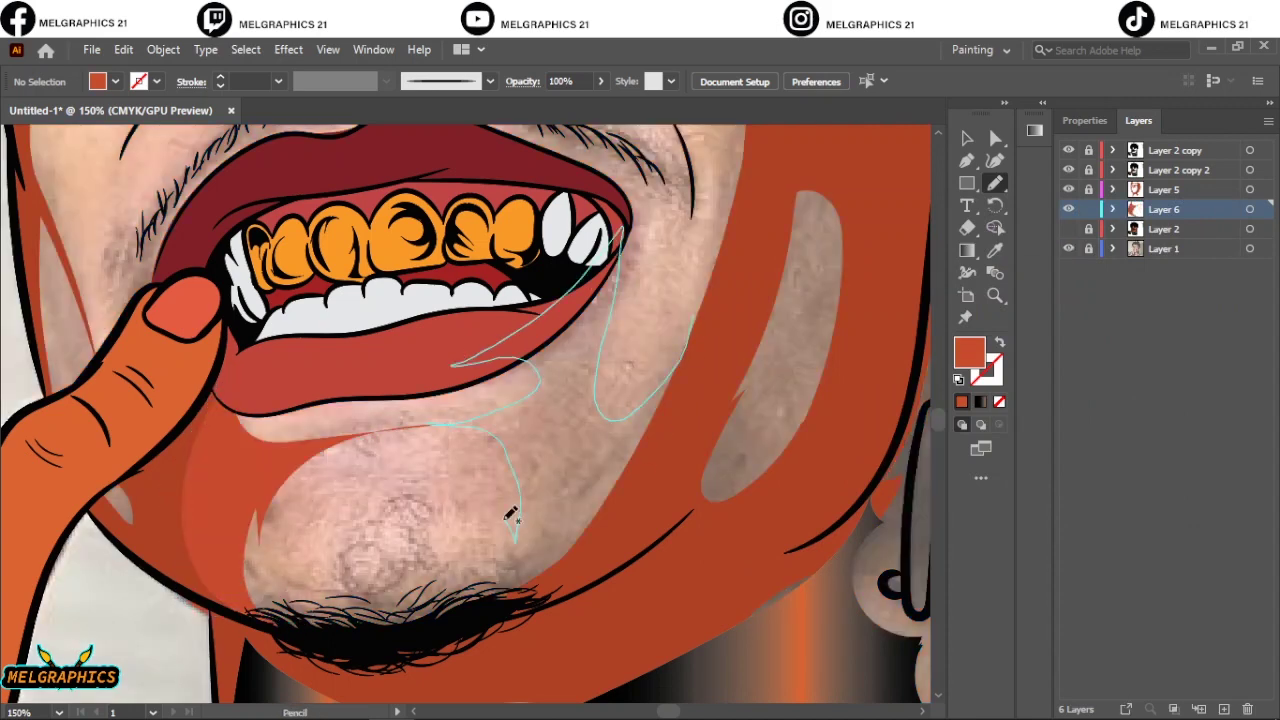
key("ctrl+0")
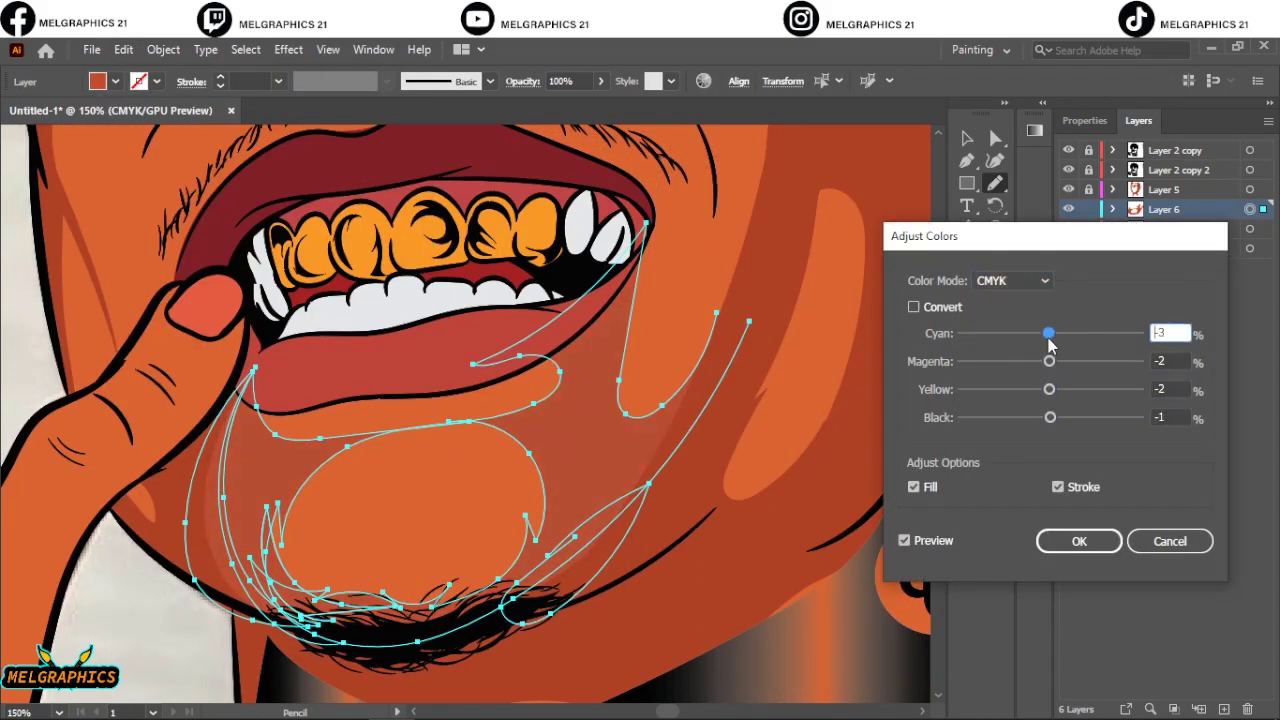
left_click(1079, 541)
key("ctrl+0")
Show the photo and draw light shapes on the right cheek and inside the ear
left_click(1068, 249)
scroll(525, 497, "up", 5)
key("n")
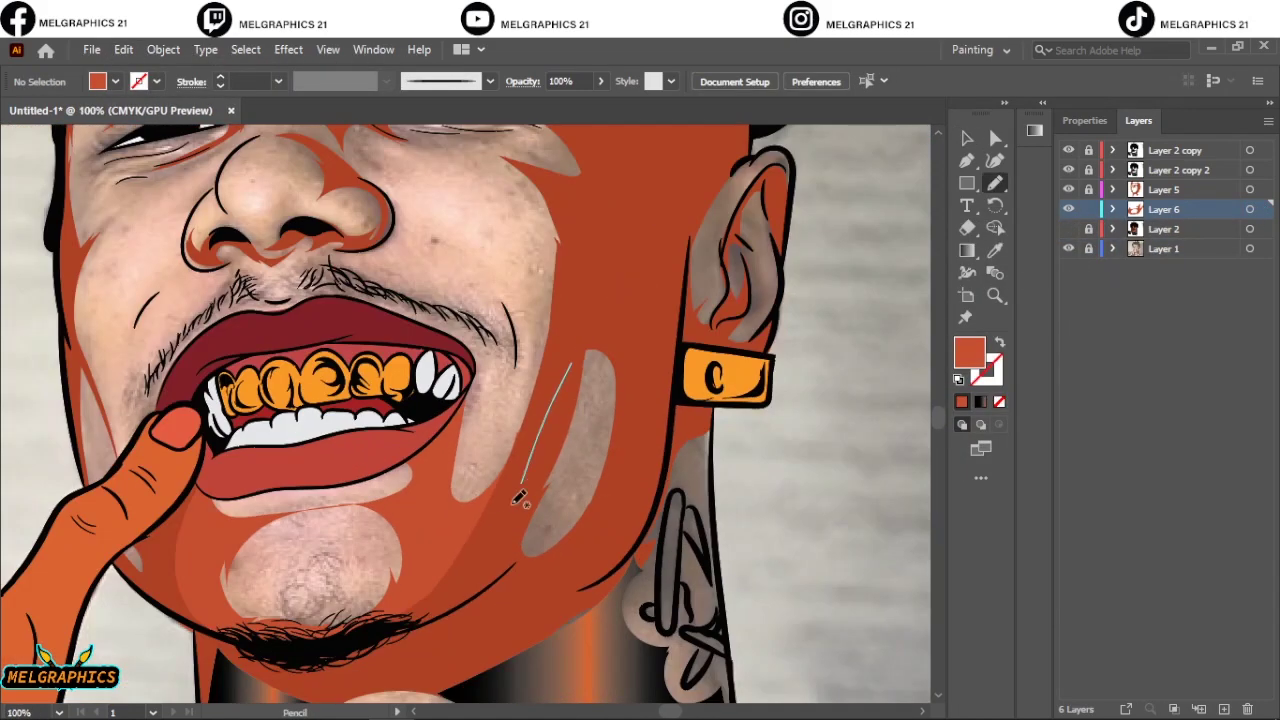
left_click_drag(446, 596, 490, 620)
scroll(766, 412, "up", 2)
left_click_drag(683, 400, 700, 498)
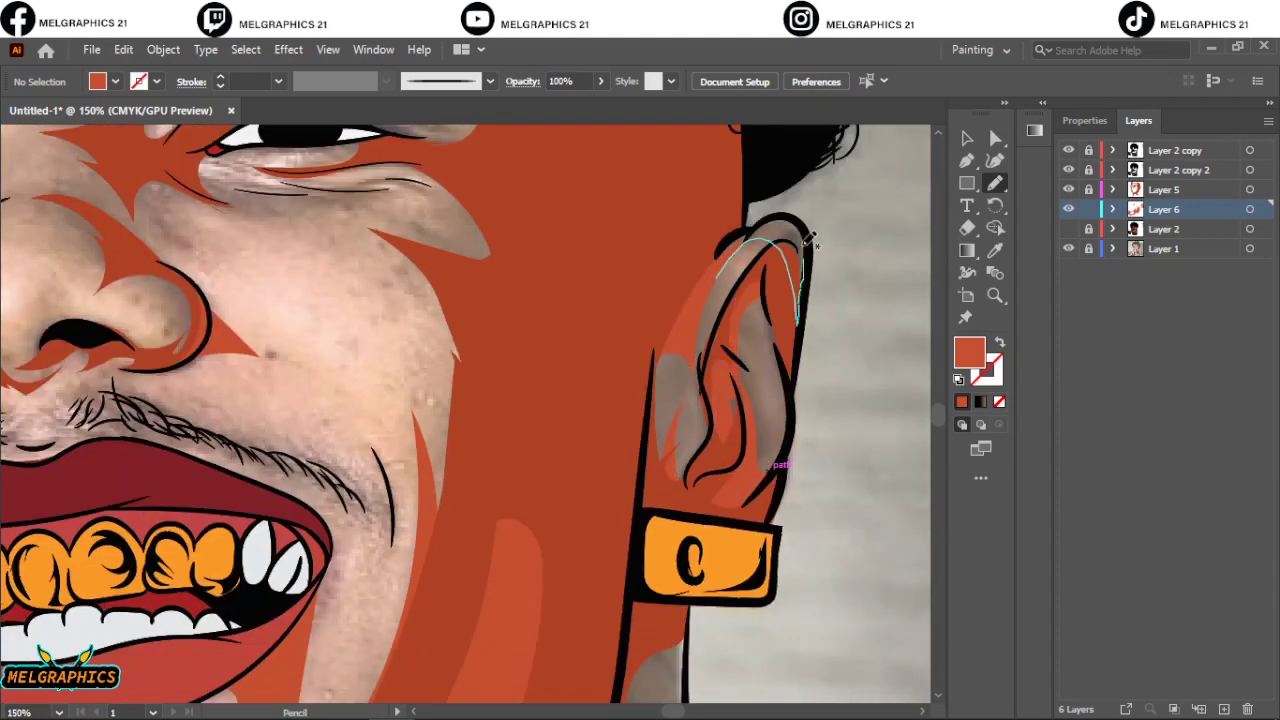
Draw light shapes along the left cheek and around the left eye
key("ctrl+0")
scroll(290, 450, "up", 5)
scroll(208, 528, "up", 2)
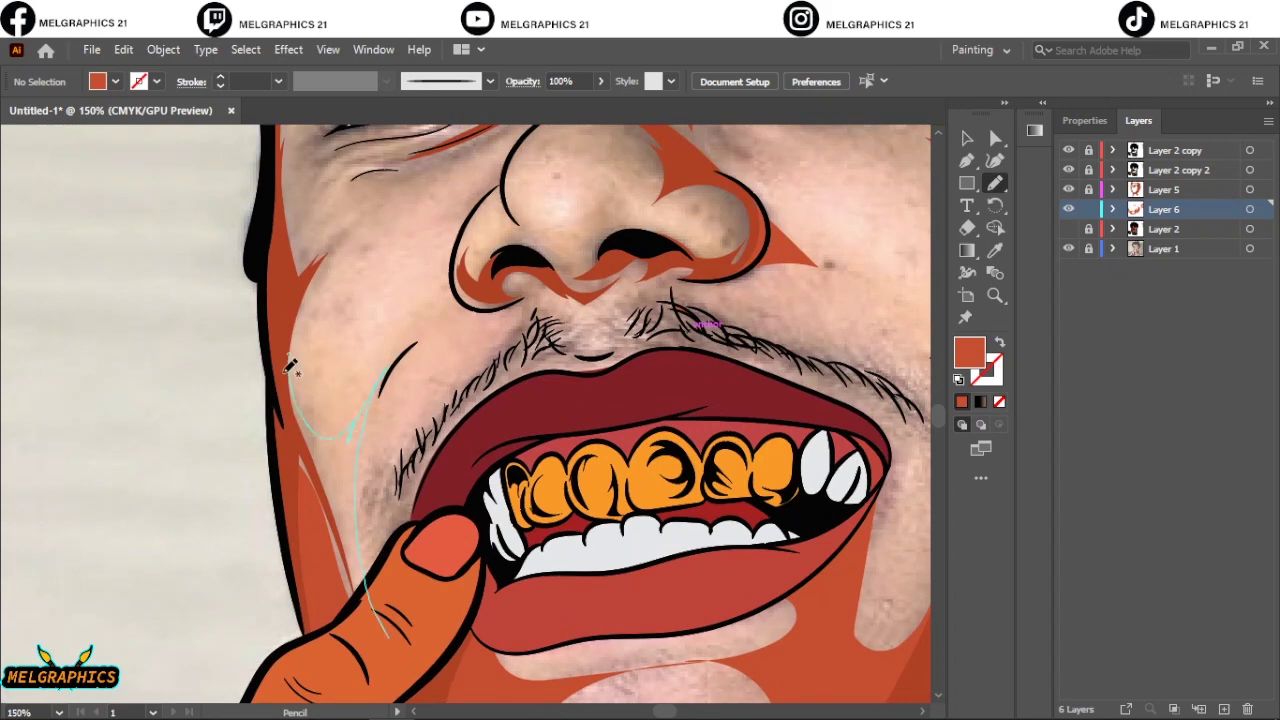
scroll(465, 410, "up", 3)
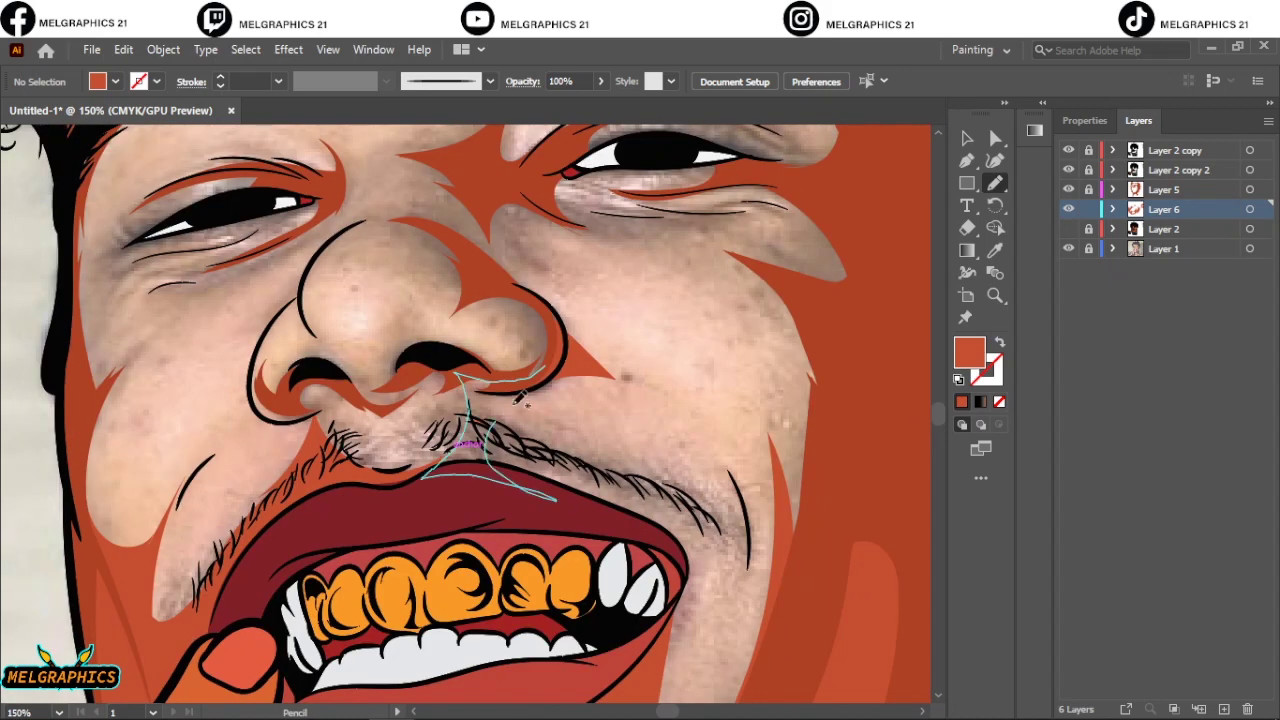
scroll(465, 410, "up", 3)
scroll(465, 410, "left", 3)
left_click_drag(340, 668, 352, 676)
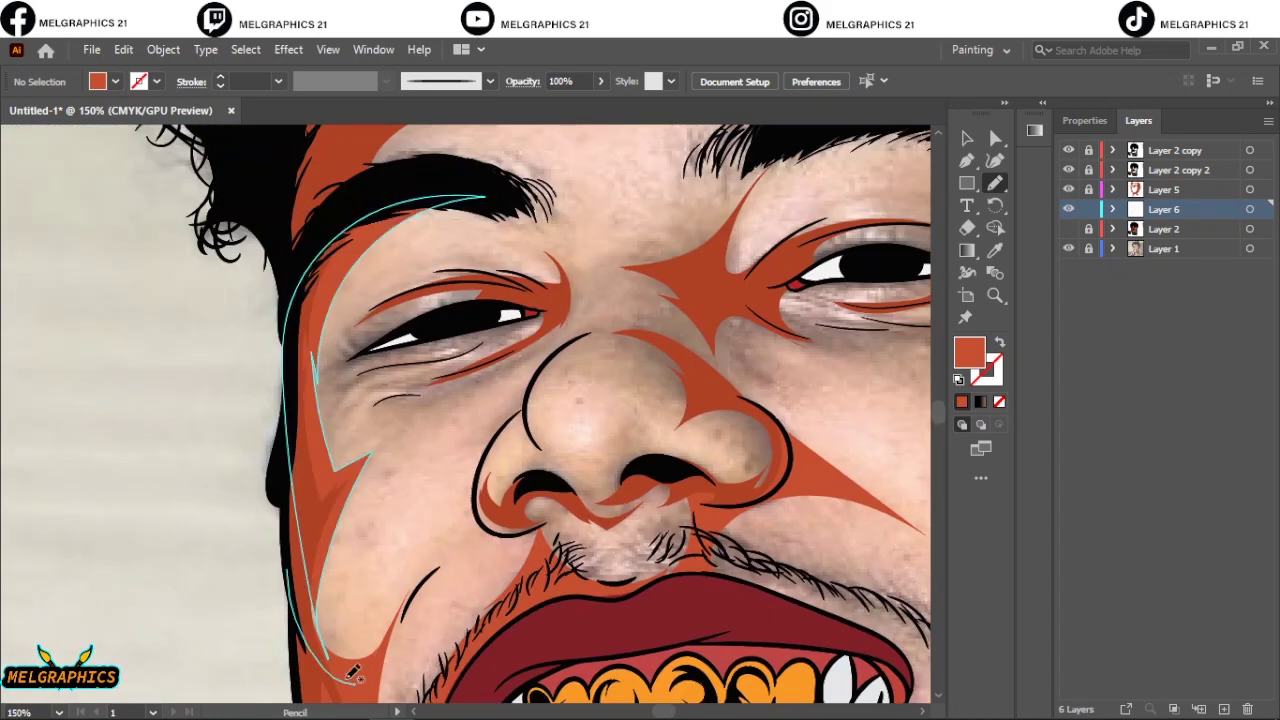
scroll(553, 342, "up", 1)
scroll(580, 340, "up", 1)
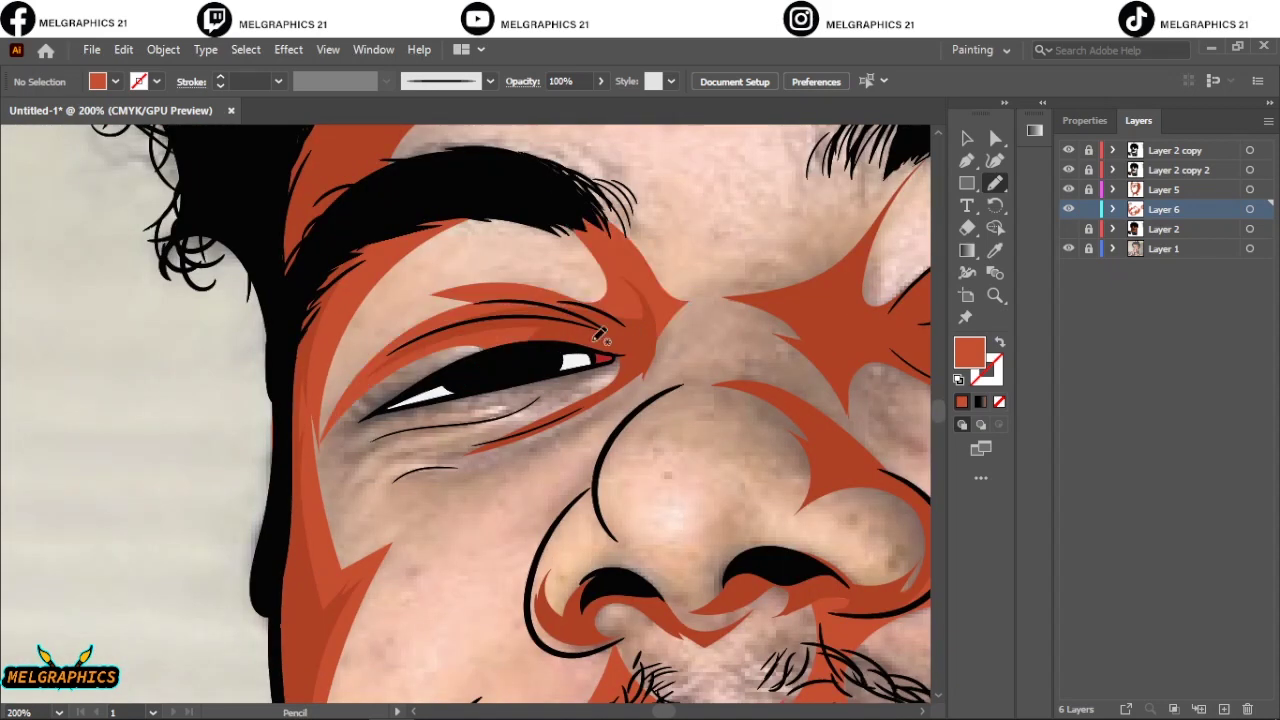
left_click_drag(690, 309, 695, 315)
Draw a light shape beside the nose and start one near the brow, previewing without the photo
left_click_drag(777, 509, 615, 598)
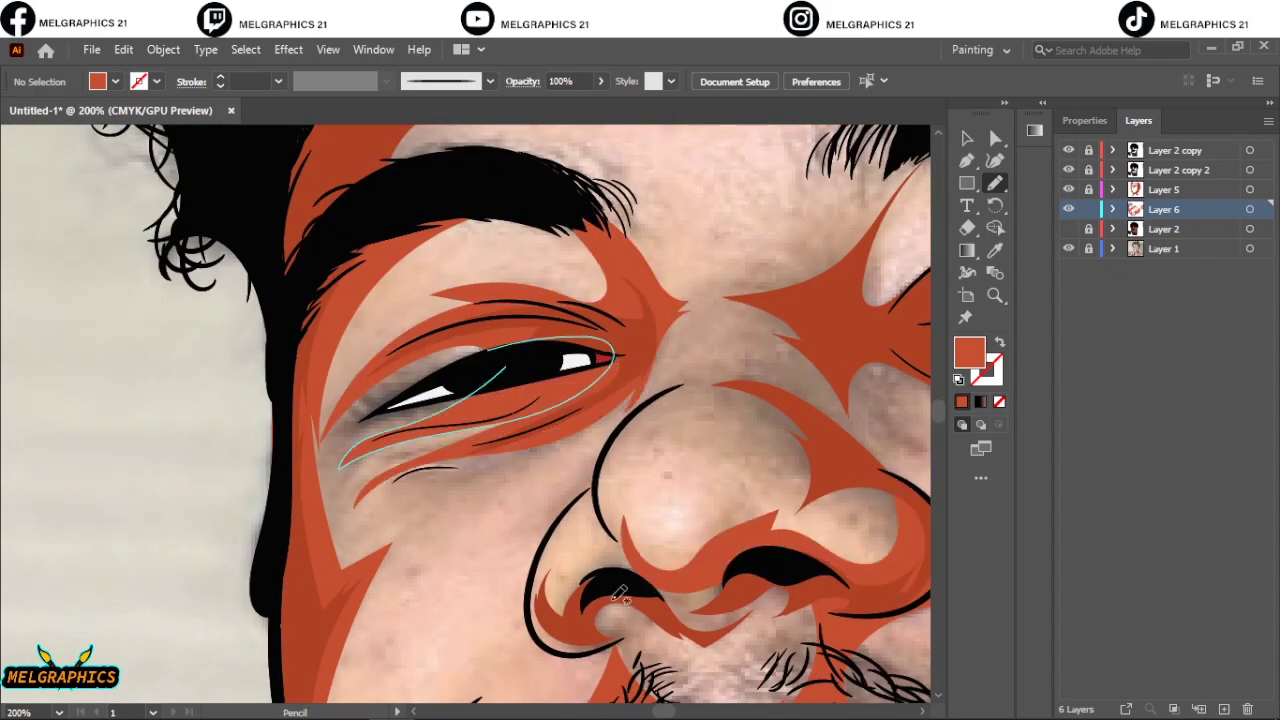
left_click_drag(810, 440, 830, 343)
scroll(830, 343, "right", 5)
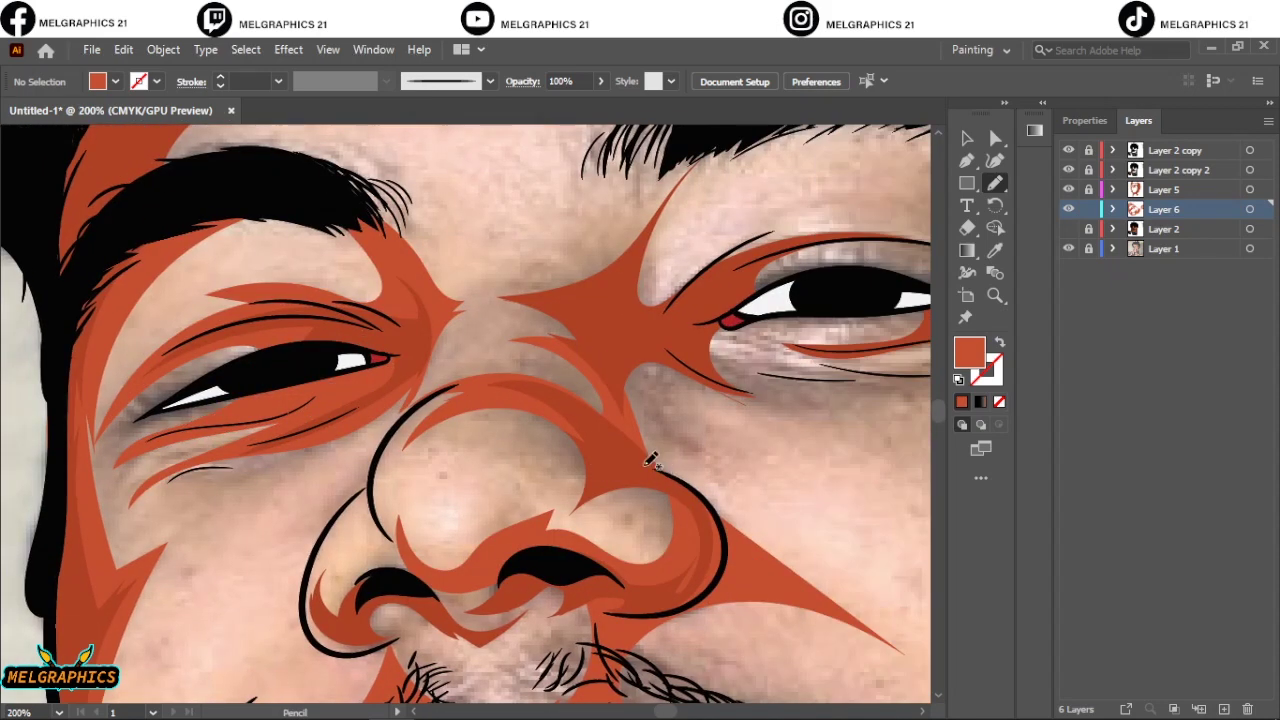
left_click_drag(572, 360, 530, 308)
key("ctrl+0")
left_click(1068, 248)
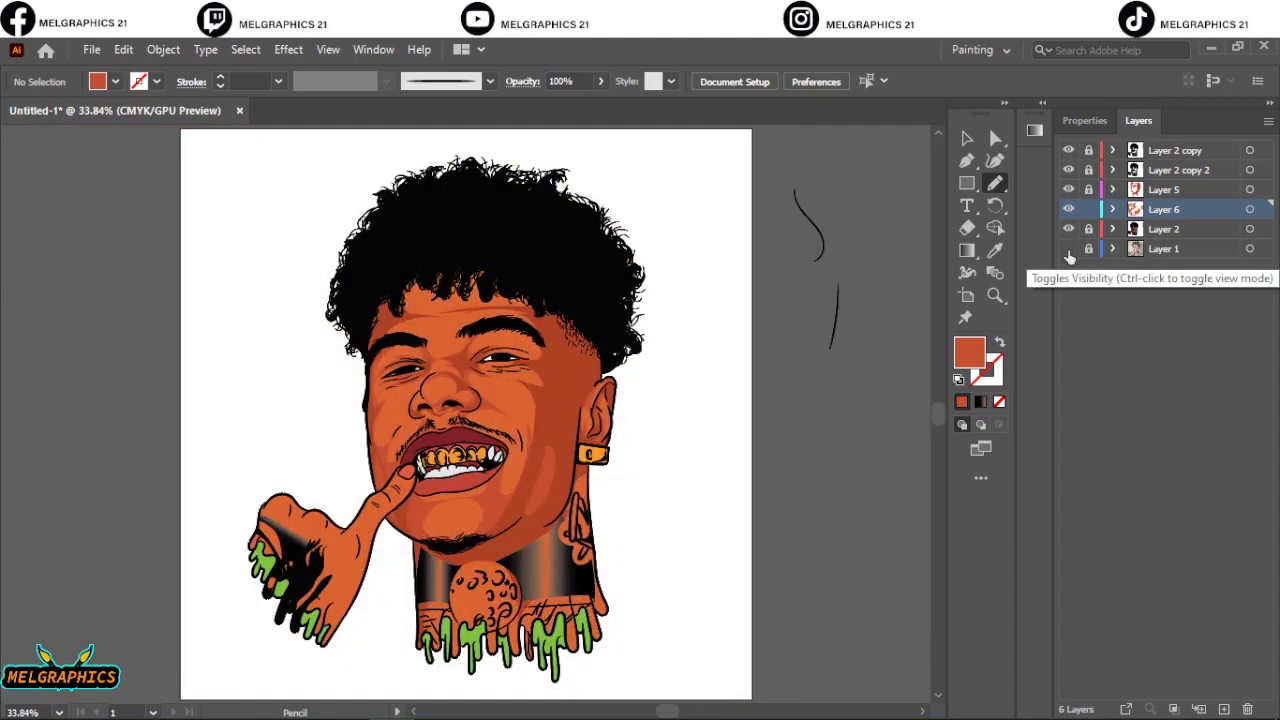
left_click(1068, 248)
Draw light shapes around the right eye and over the right brow, then hide the photo
scroll(720, 393, "up", 5)
left_click_drag(720, 393, 625, 380)
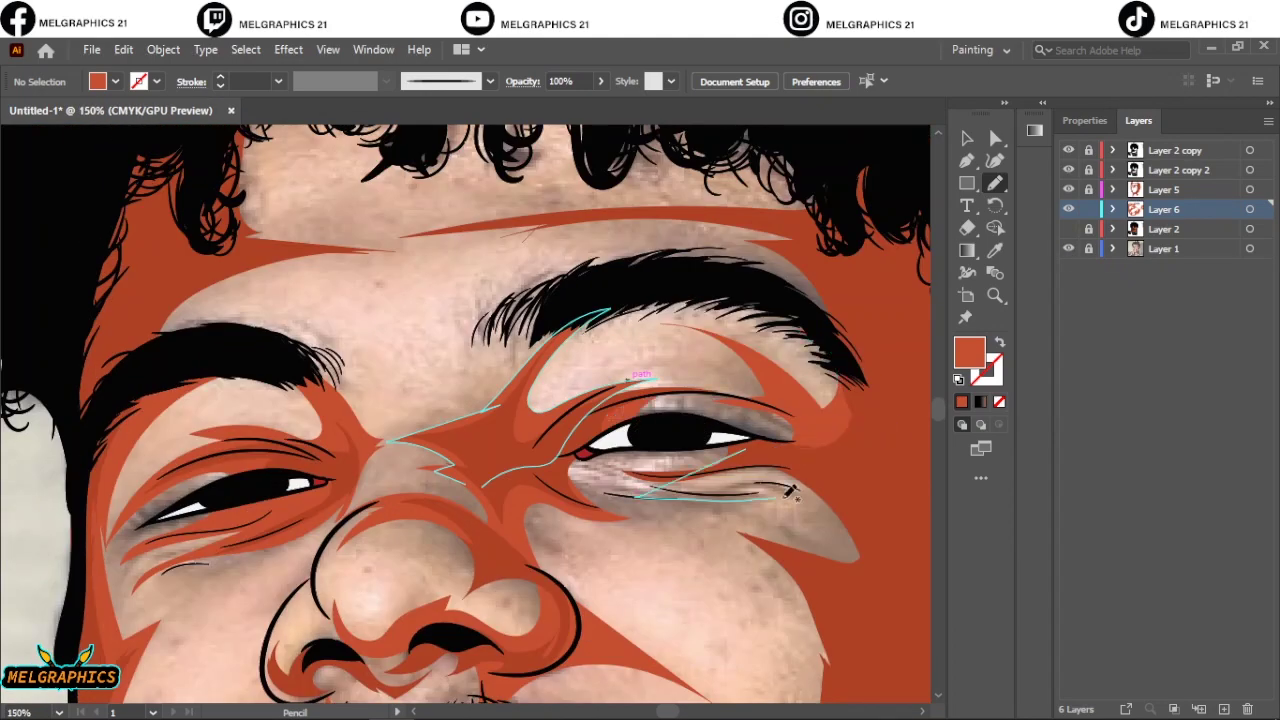
scroll(625, 380, "up", 3)
left_click_drag(268, 283, 262, 295)
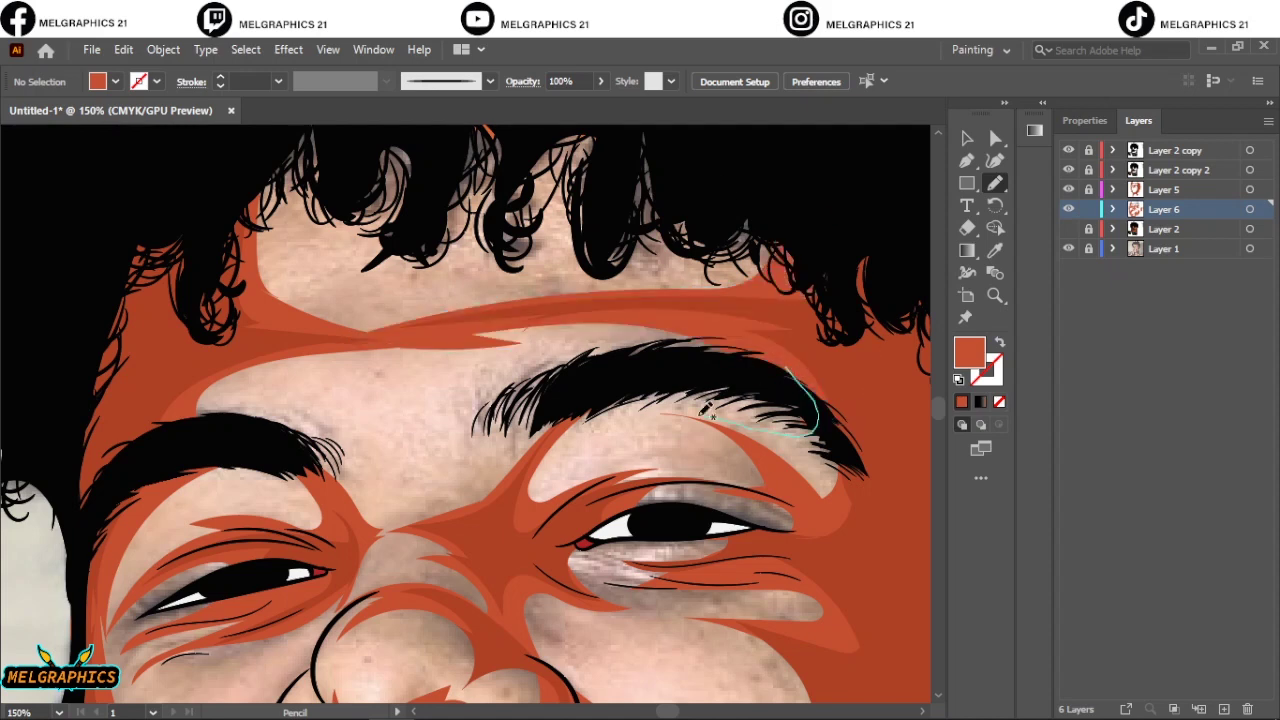
key("ctrl+0")
left_click(1068, 249)
Create a new layer and set a brighter orange fill for the Pencil highlights
key("ctrl+l")
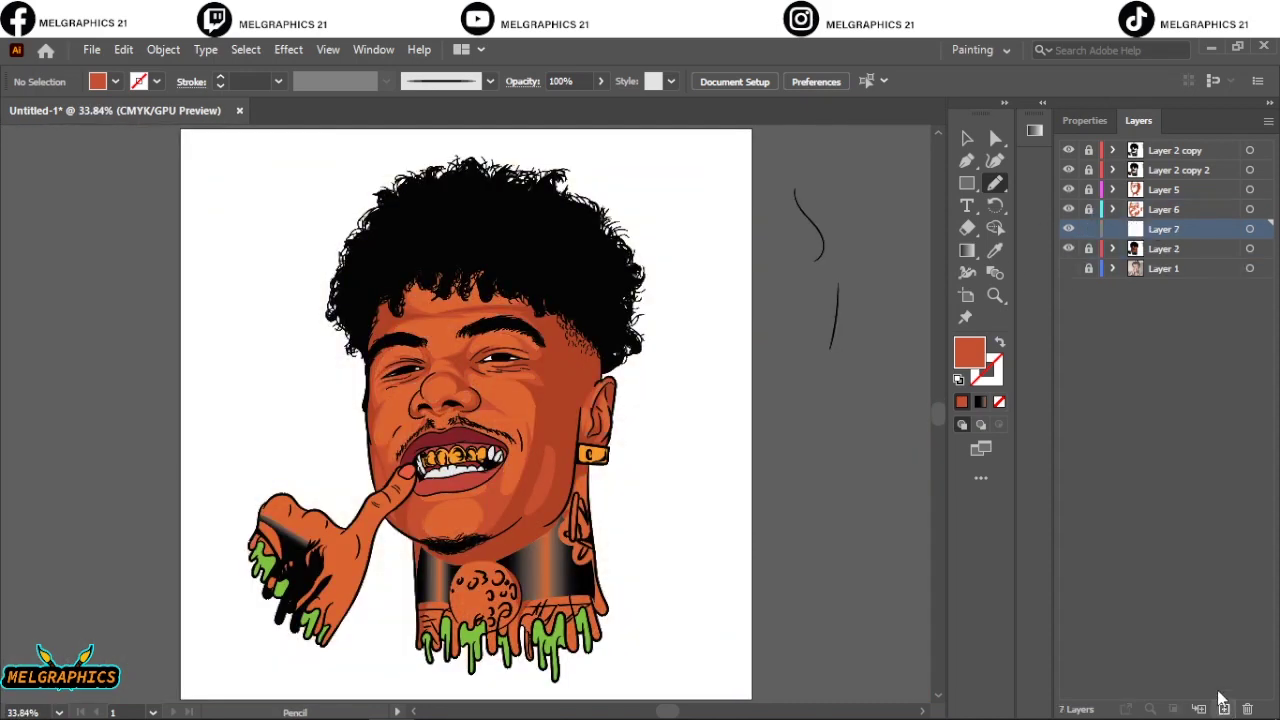
left_click(995, 250)
double_click(969, 352)
key("Return")
scroll(484, 540, "up", 5)
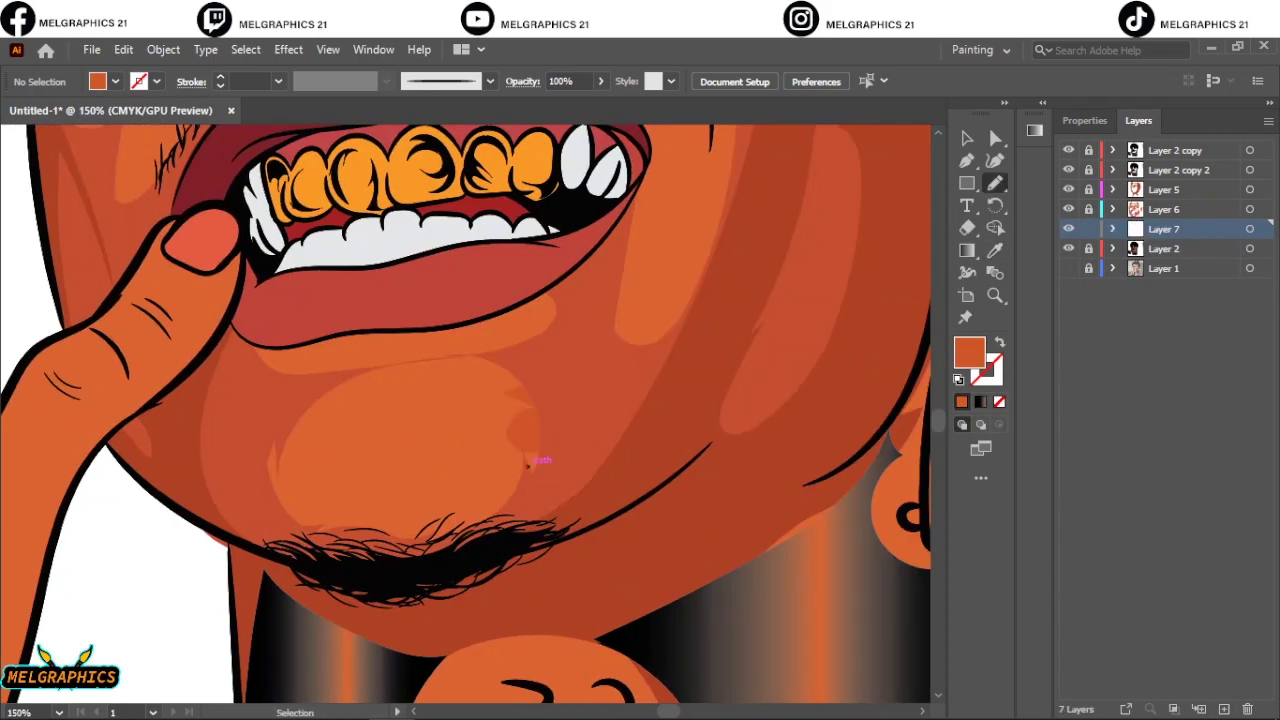
key("n")
Draw light shapes beside the mouth, on the cheek and above the eye
scroll(505, 485, "down", 5)
scroll(637, 322, "down", 2)
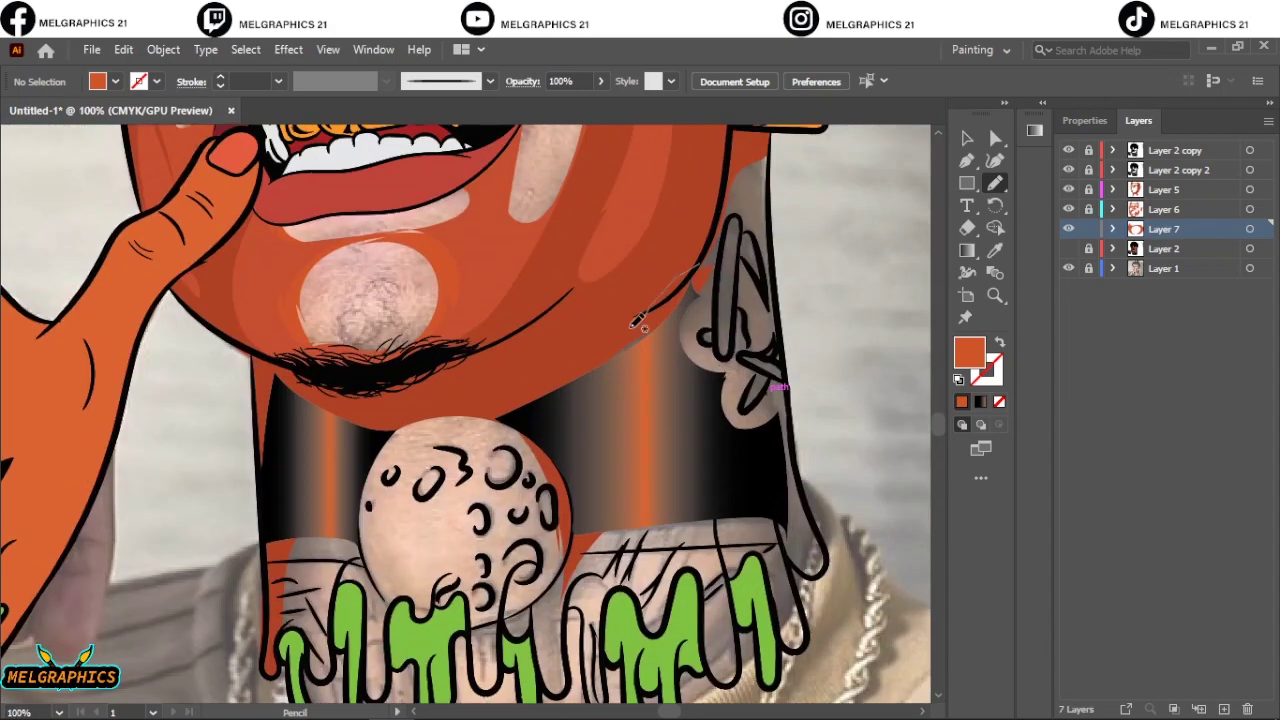
scroll(388, 533, "up", 5)
left_click_drag(583, 482, 505, 480)
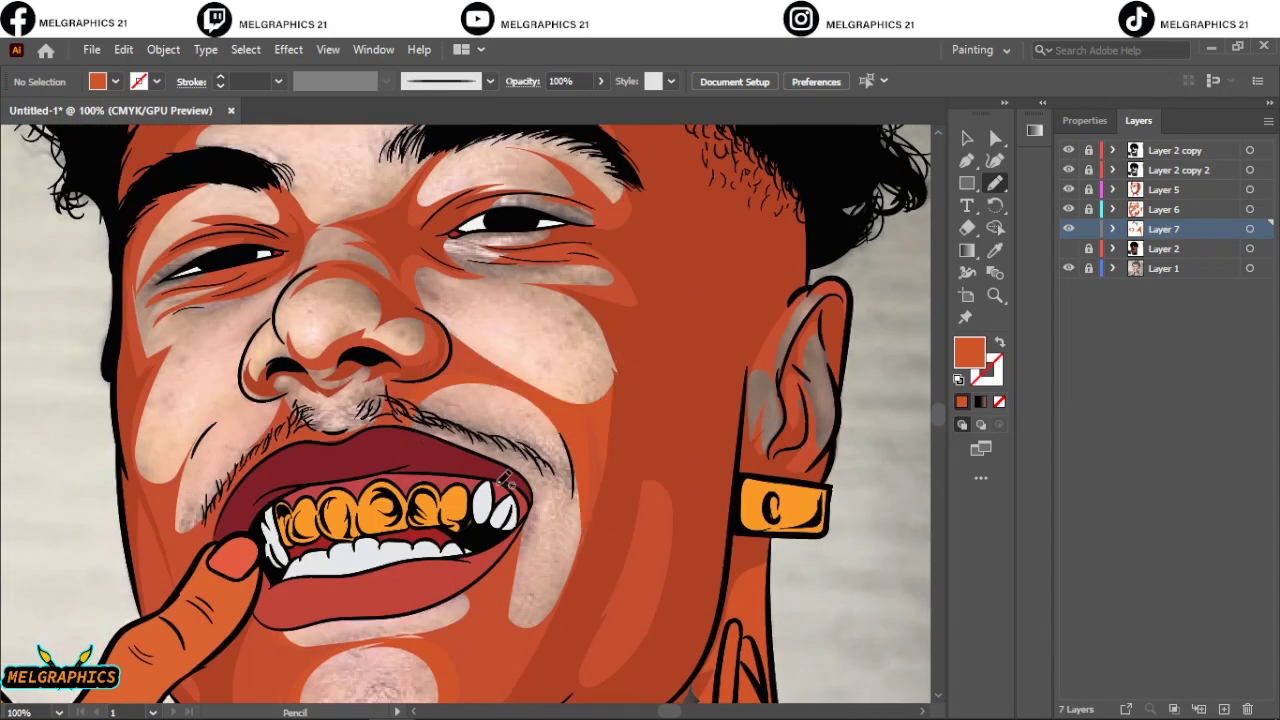
scroll(200, 450, "up", 3)
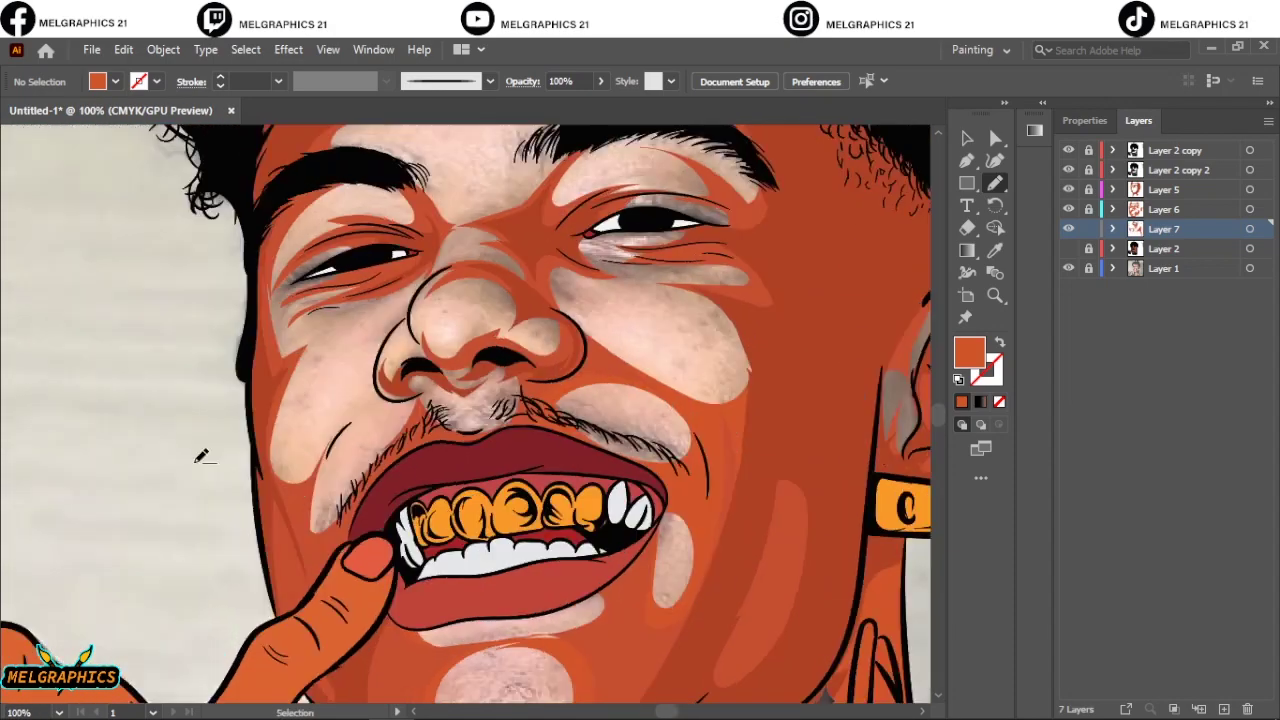
mouse_move(455, 588)
left_mouse_down()
mouse_move(390, 514)
mouse_move(350, 300)
left_mouse_up()
scroll(594, 224, "up", 3)
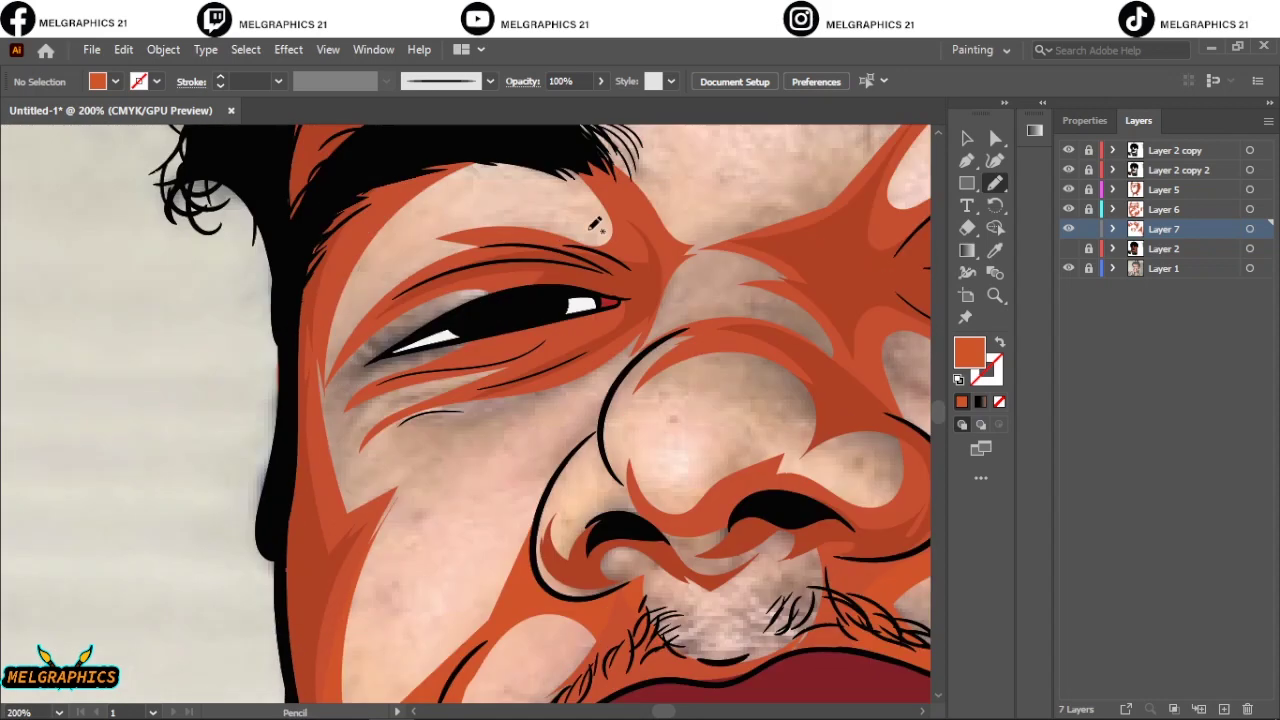
left_click_drag(563, 173, 558, 170)
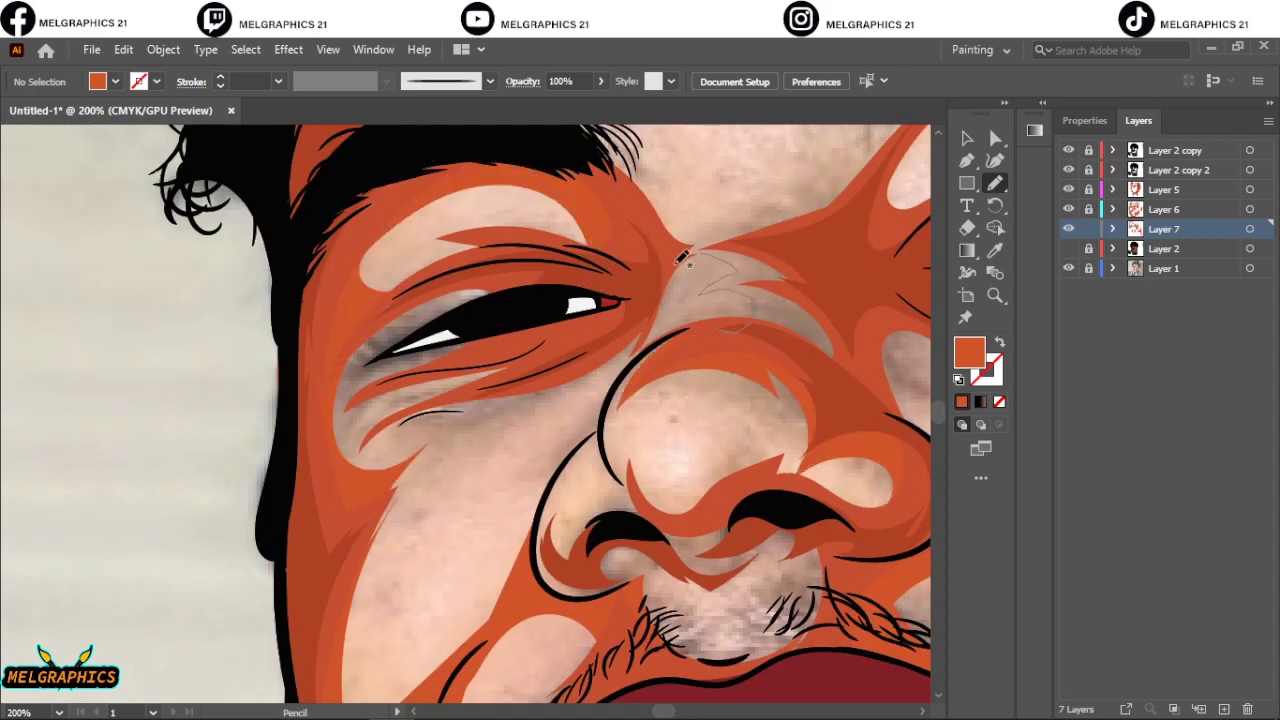
Hide Layer 2 and draw highlights on the cheek and above the inner eye corner
key("ctrl+0")
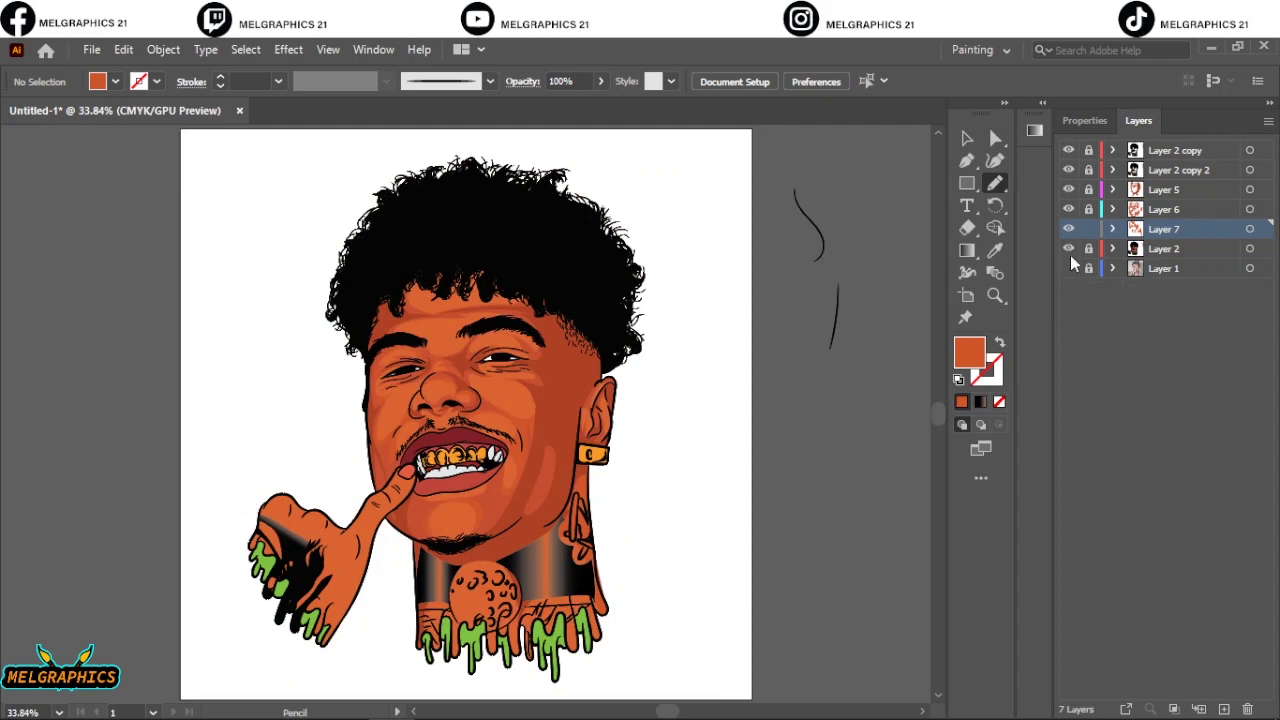
left_click(1068, 249)
scroll(476, 354, "up", 5)
left_click_drag(758, 590, 752, 594)
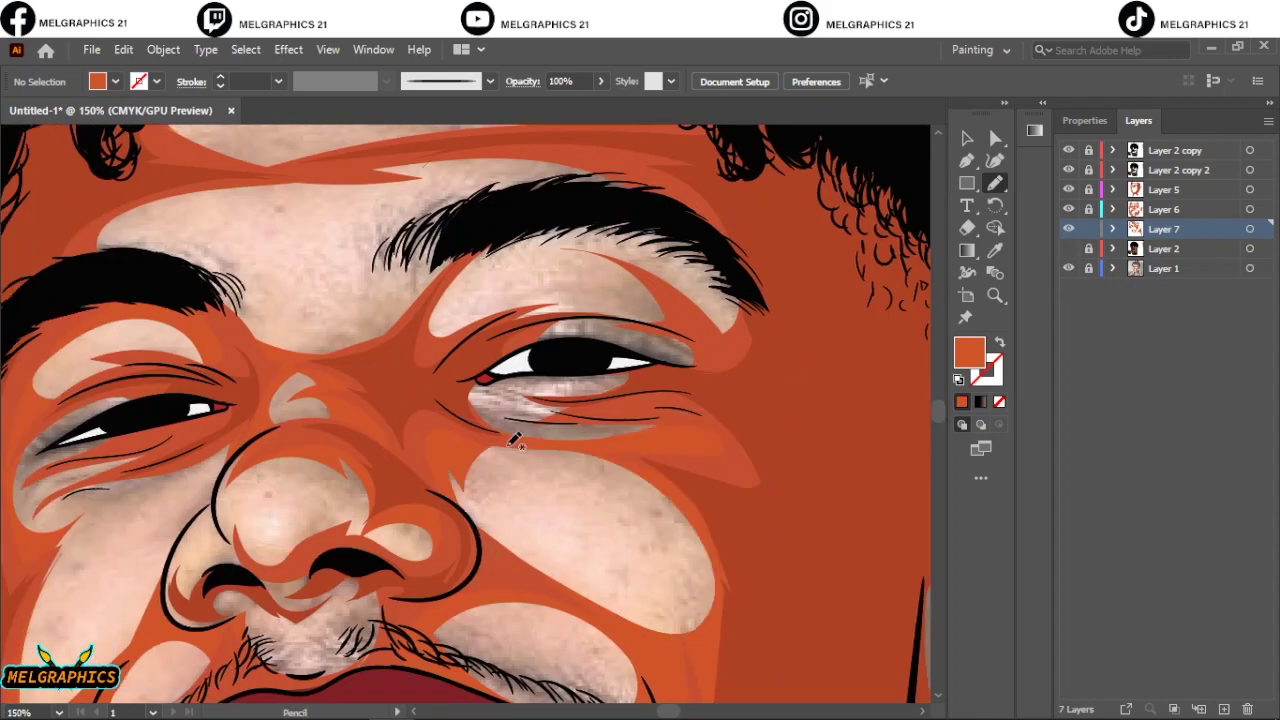
left_click_drag(481, 316, 665, 217)
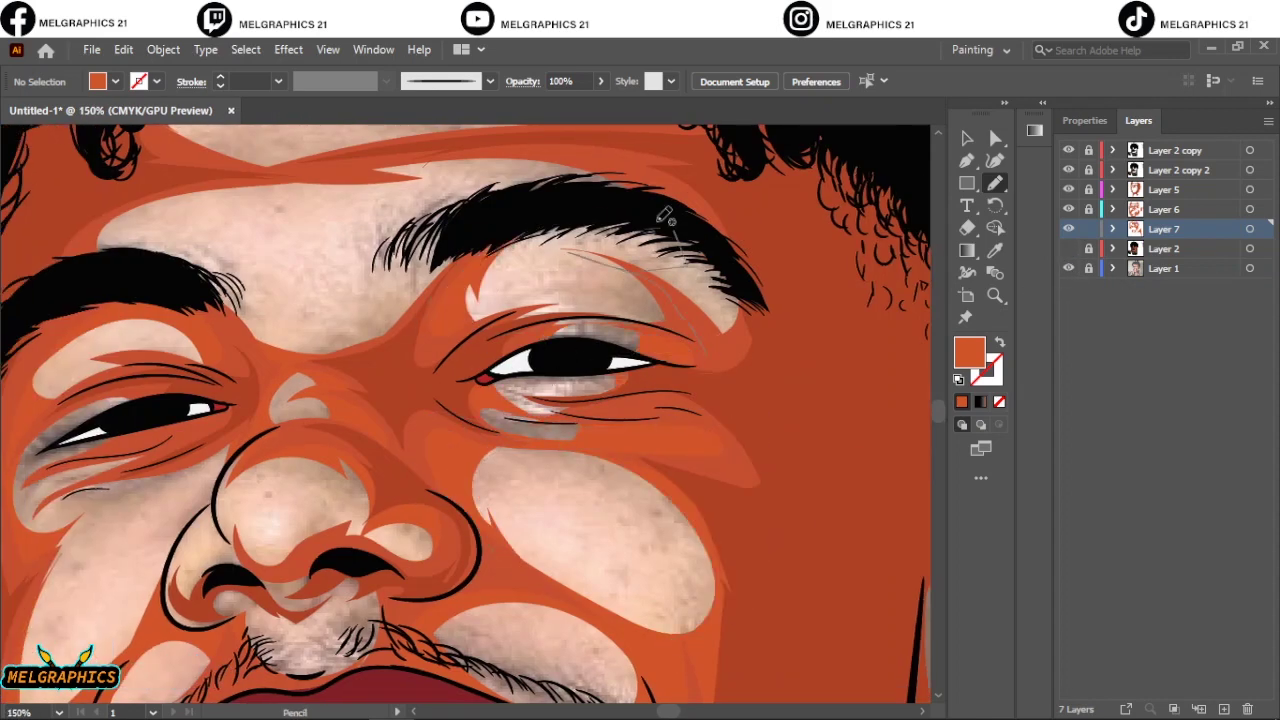
left_click_drag(681, 327, 720, 312)
Trace a highlight along the eyebrow extending toward the hairline
scroll(396, 551, "up", 1)
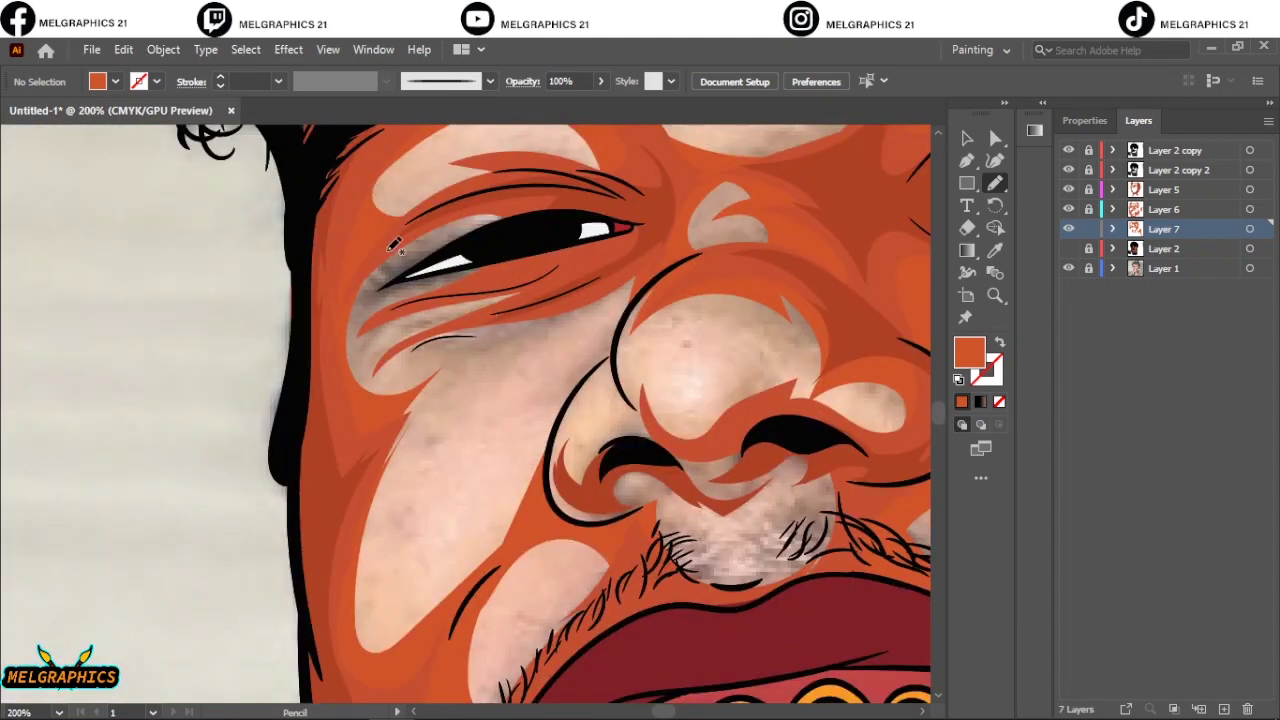
left_click_drag(396, 245, 172, 649)
left_click_drag(222, 425, 440, 558)
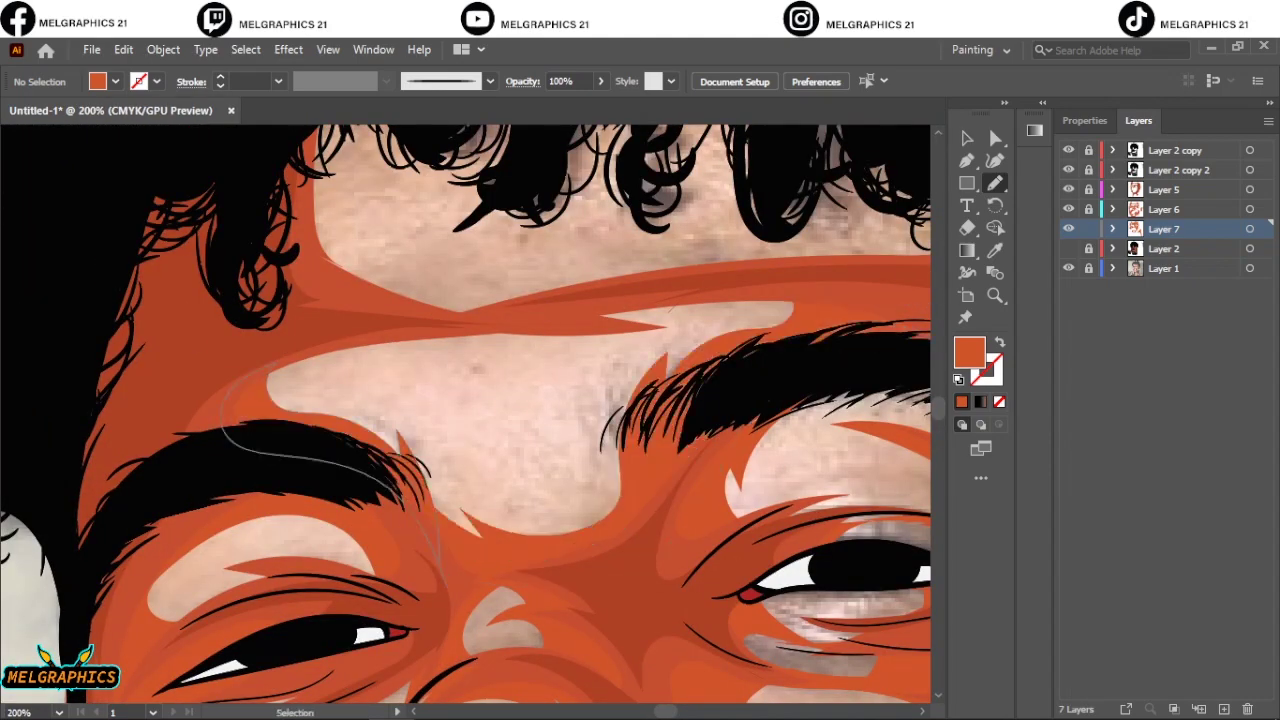
scroll(466, 410, "up", 3)
mouse_move(246, 340)
left_mouse_down()
mouse_move(520, 350)
mouse_move(746, 400)
mouse_move(870, 400)
left_mouse_up()
Hide the photo, lock Layer 7, show the skin layer and create Layer 8
key("ctrl+0")
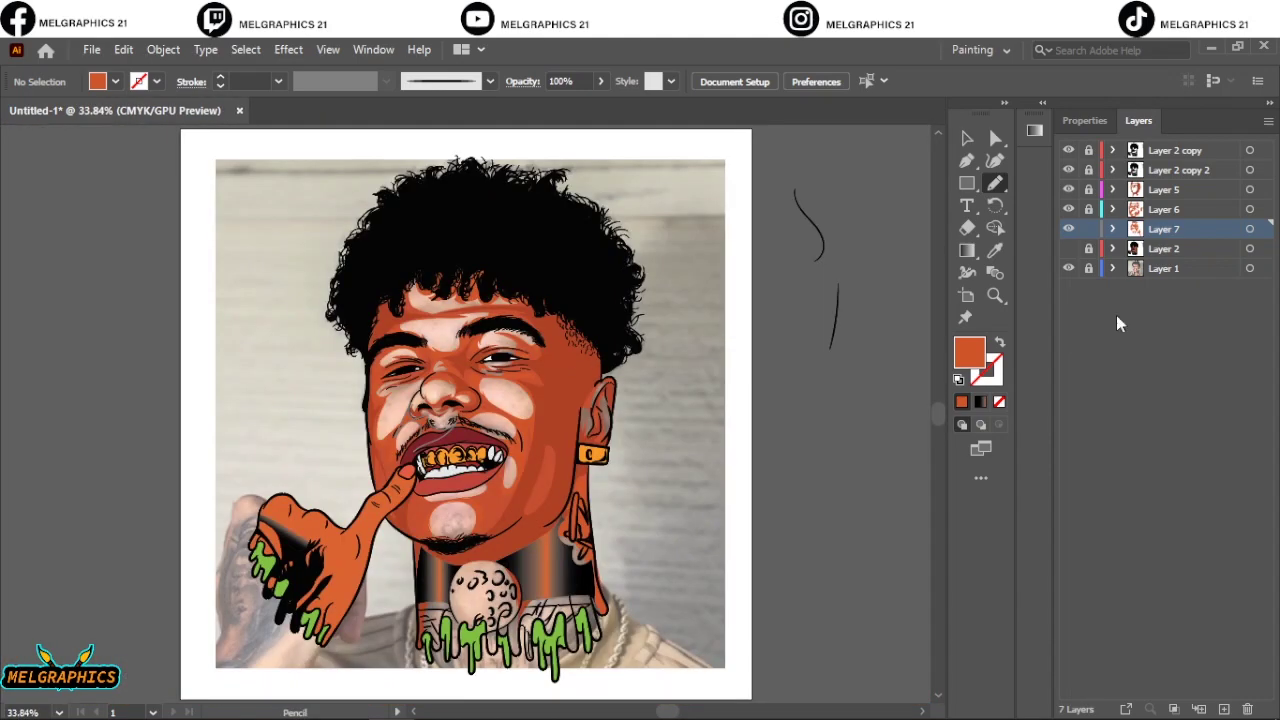
left_click(1068, 248)
left_click(1068, 268)
left_click(1088, 228)
left_click(1224, 709)
Switch the fill to a slightly lighter orange, draw an oval chin glow, and lower its brightness slightly
key("i")
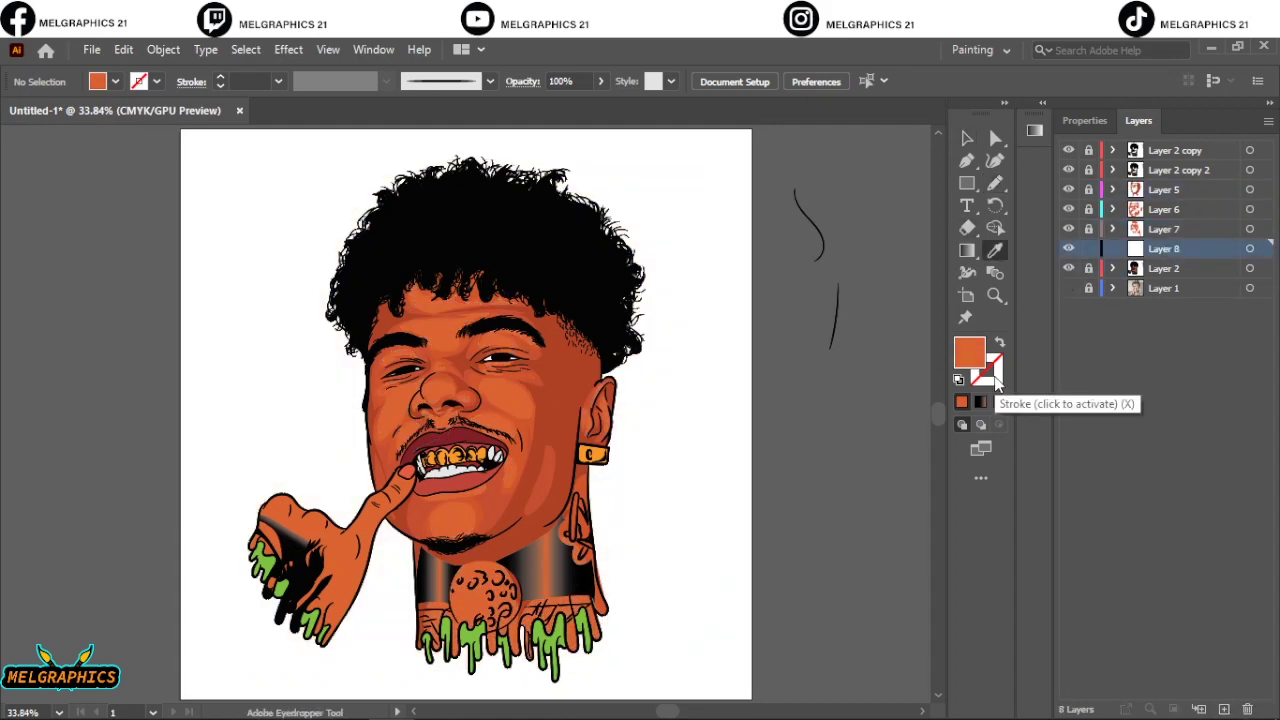
double_click(969, 350)
left_click(900, 289)
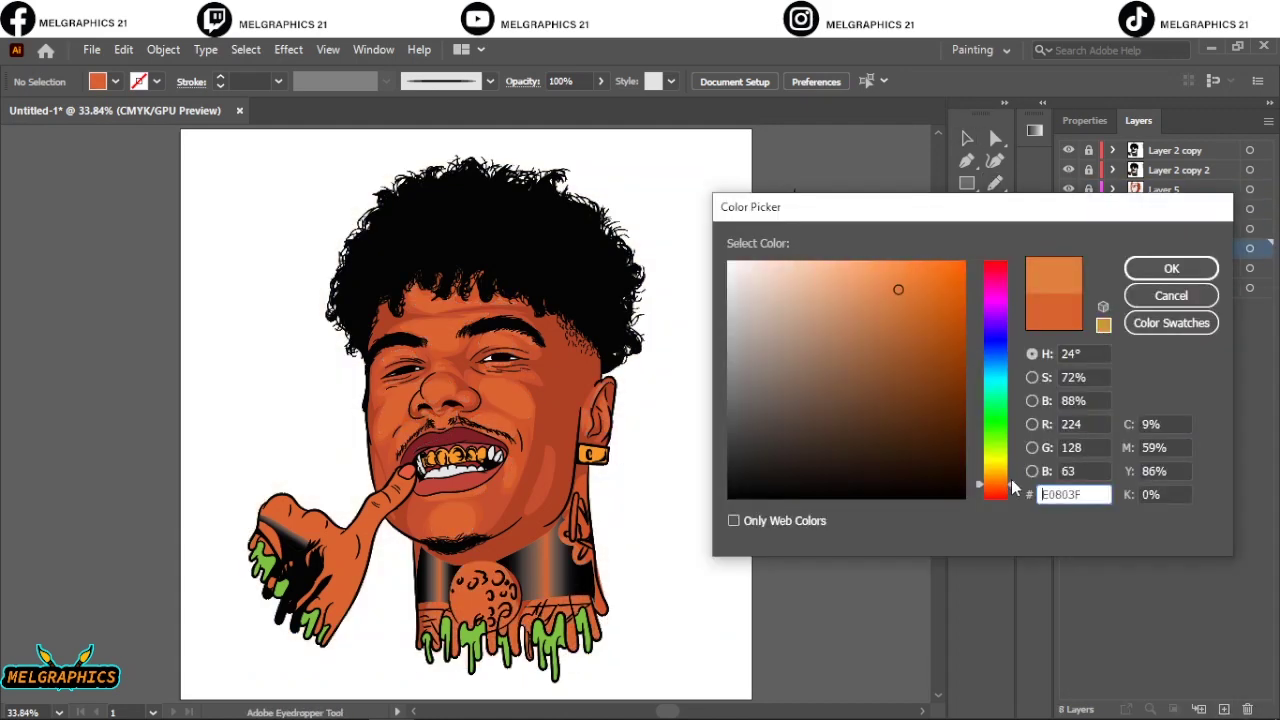
left_click(1180, 266)
scroll(470, 460, "up", 5)
left_click_drag(420, 455, 416, 458)
scroll(420, 500, "down", 2)
key("v")
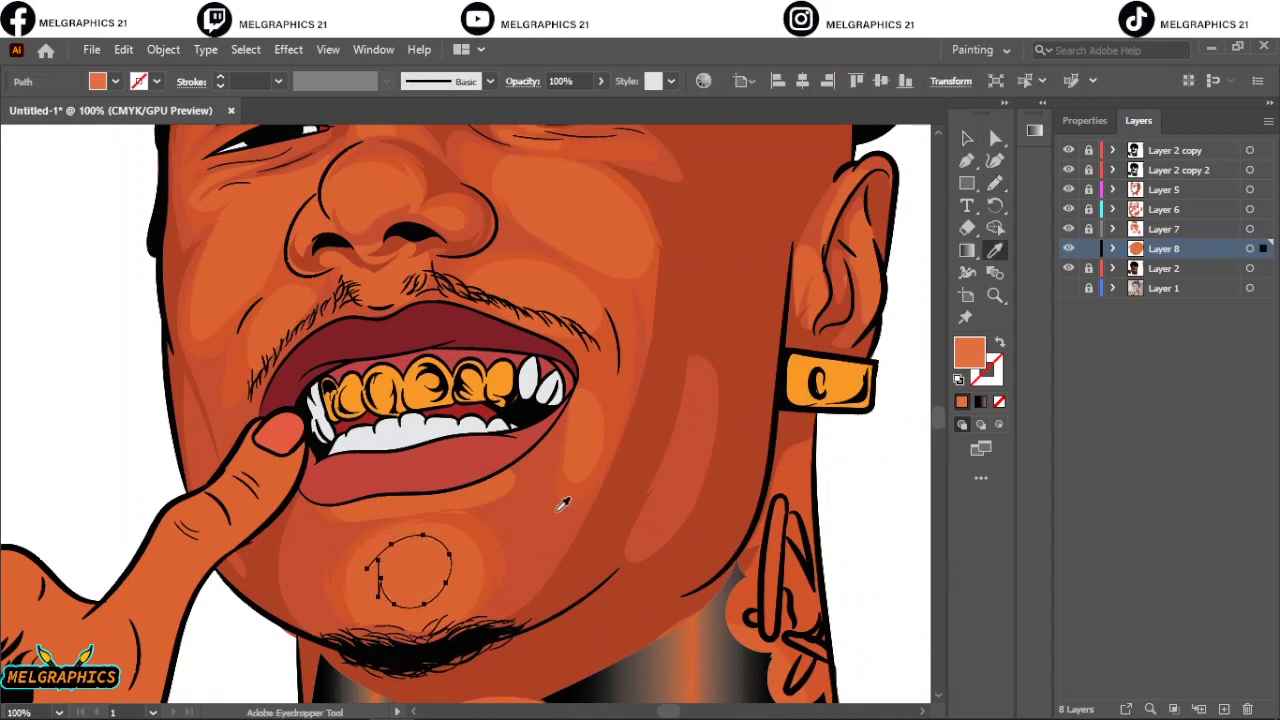
left_click_drag(895, 553, 882, 553)
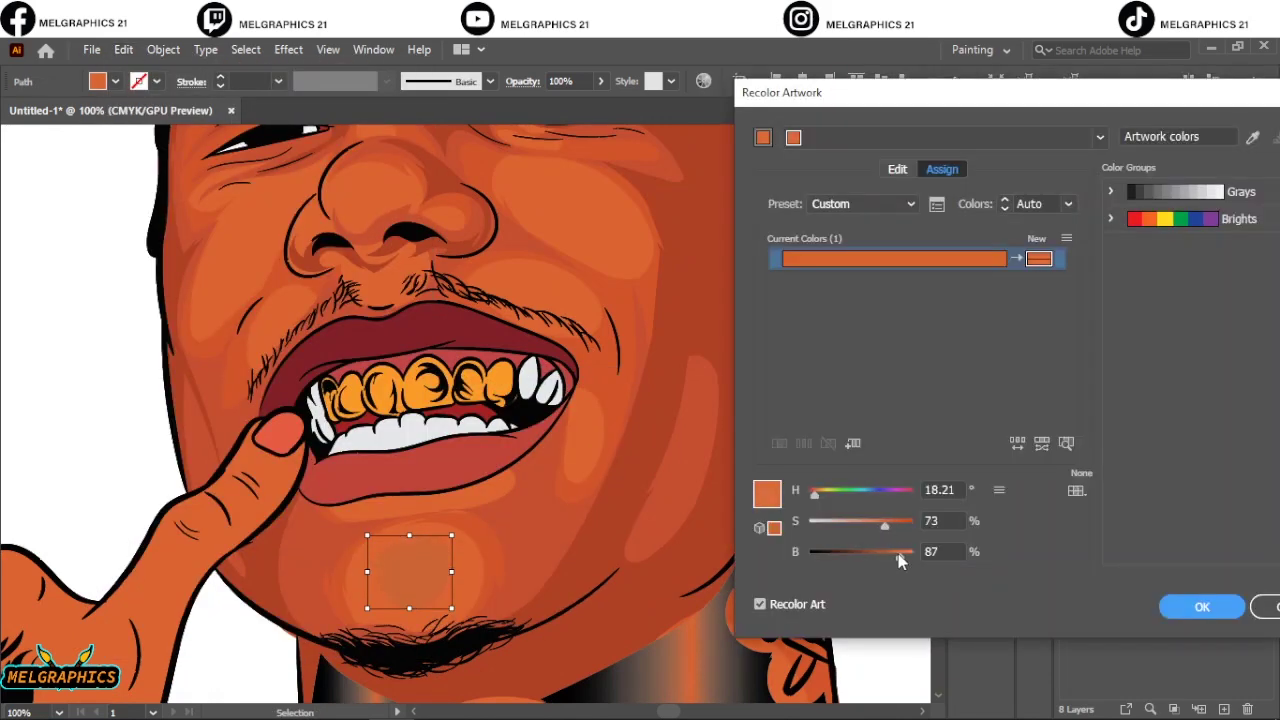
key("Return")
Draw freehand glow shapes on the right cheek and beside the nostril
key("ctrl+0")
scroll(505, 478, "up", 3)
scroll(505, 478, "up", 2)
key("n")
left_click_drag(517, 427, 513, 431)
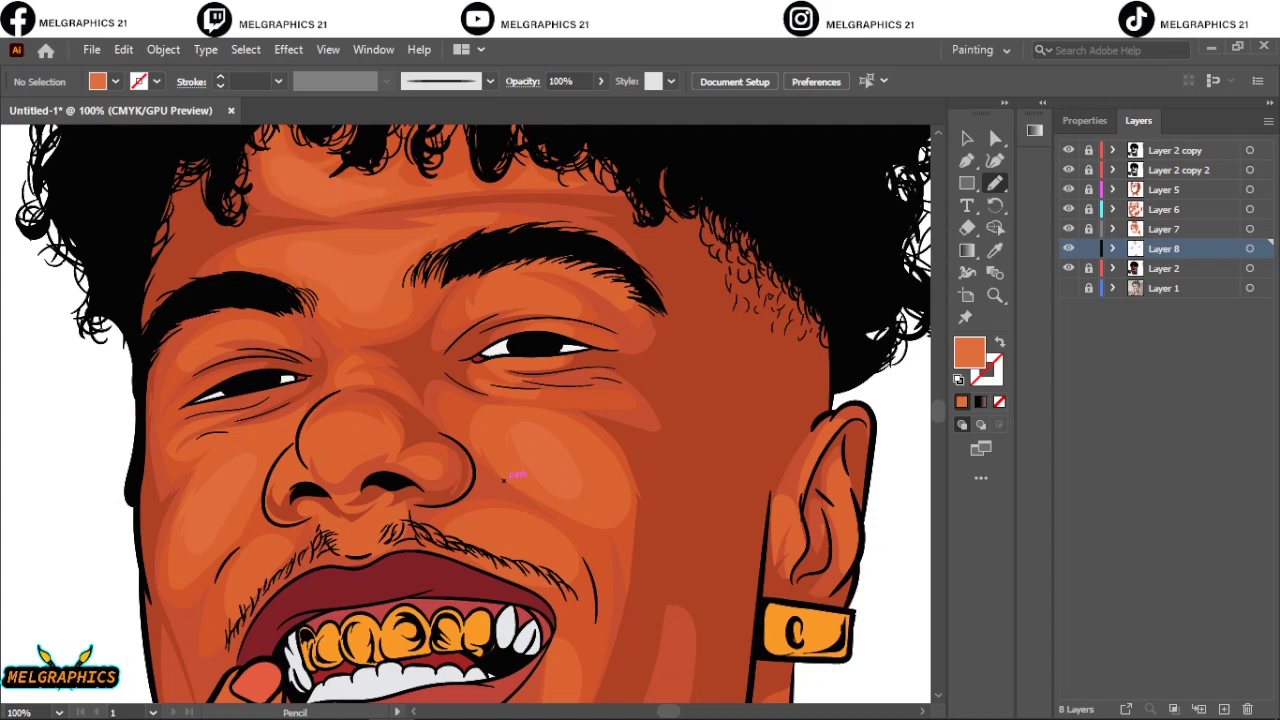
scroll(290, 560, "up", 2)
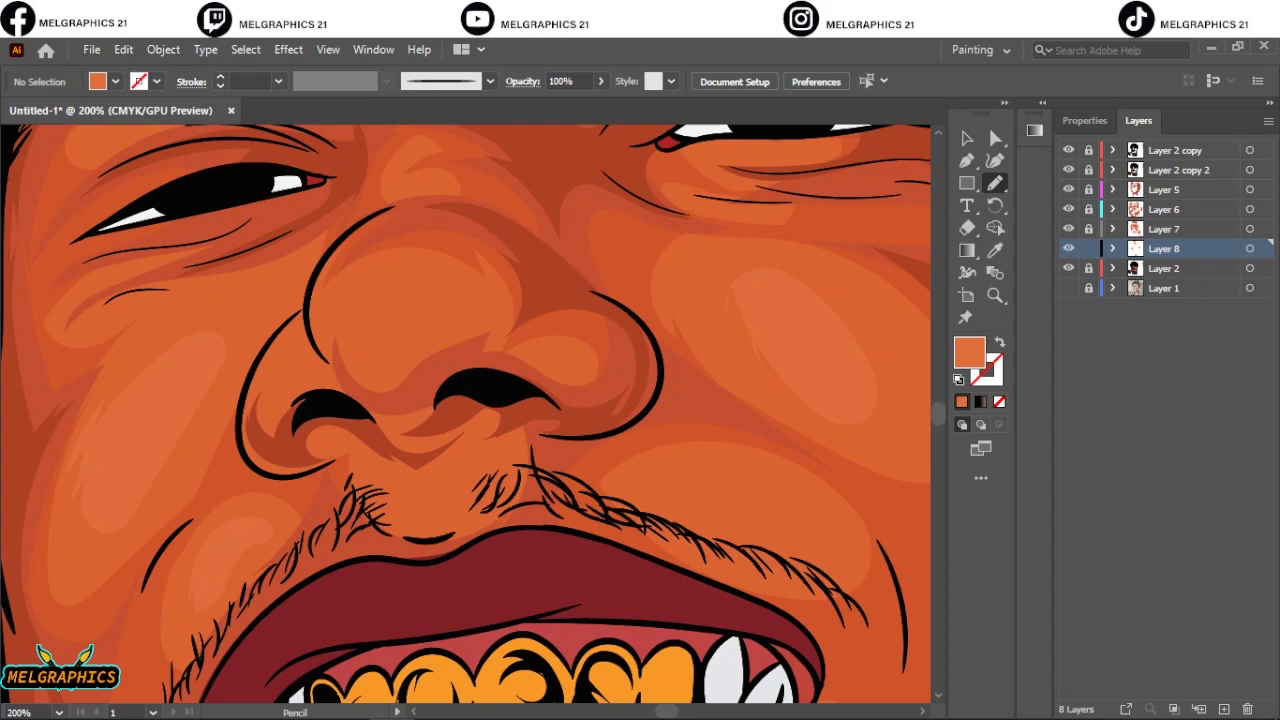
left_click_drag(537, 354, 576, 344)
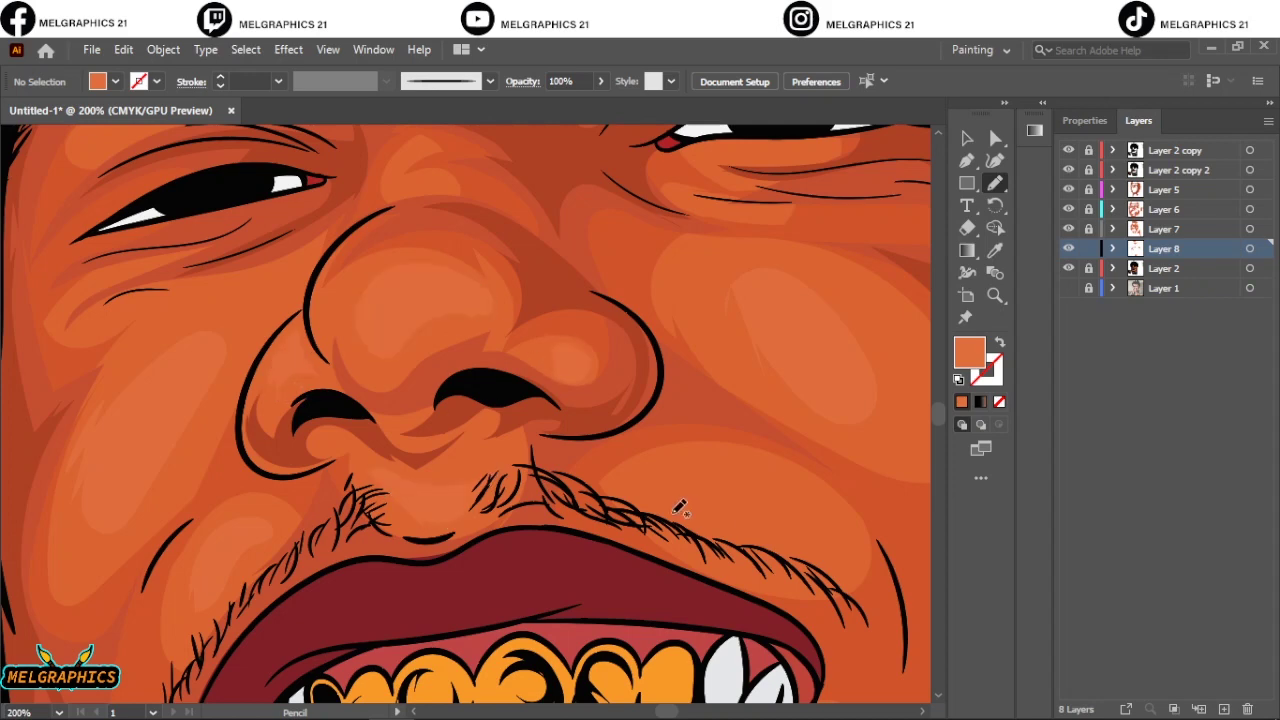
key("ctrl+0")
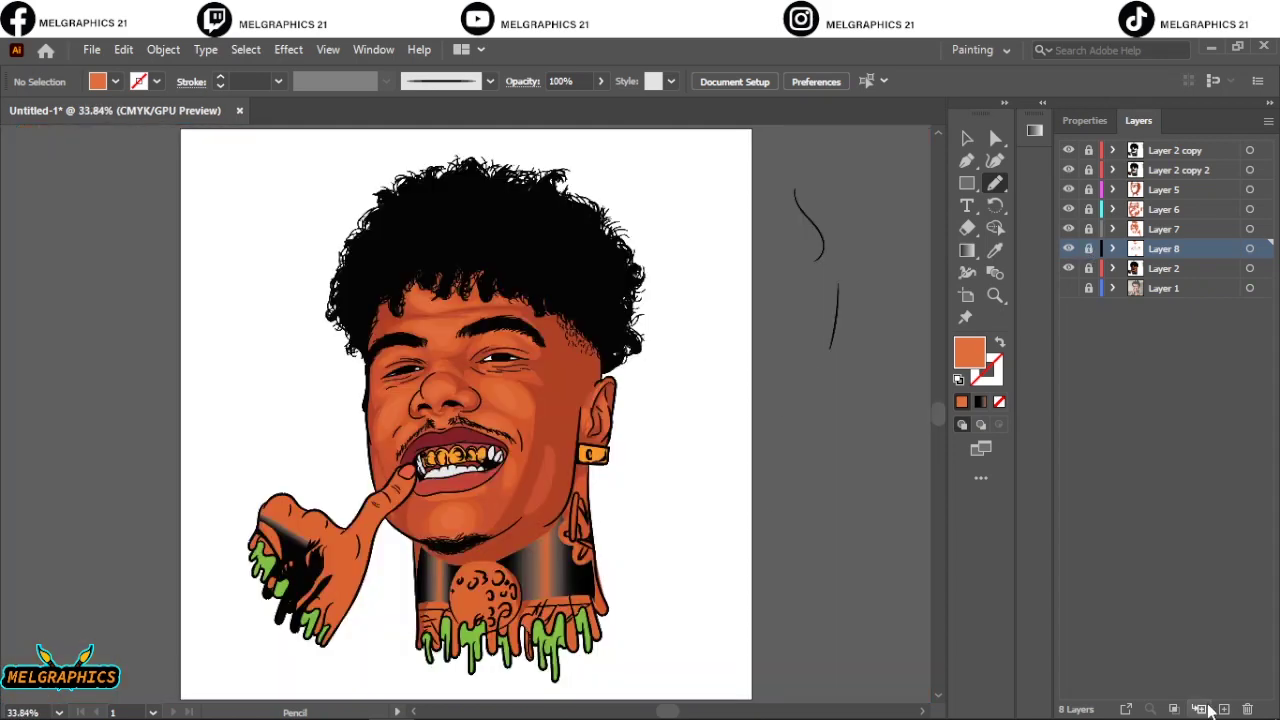
Create Layer 9 and draw a lighter highlight on the nose, confirming its new colour
left_click(1208, 708)
scroll(479, 335, "up", 6)
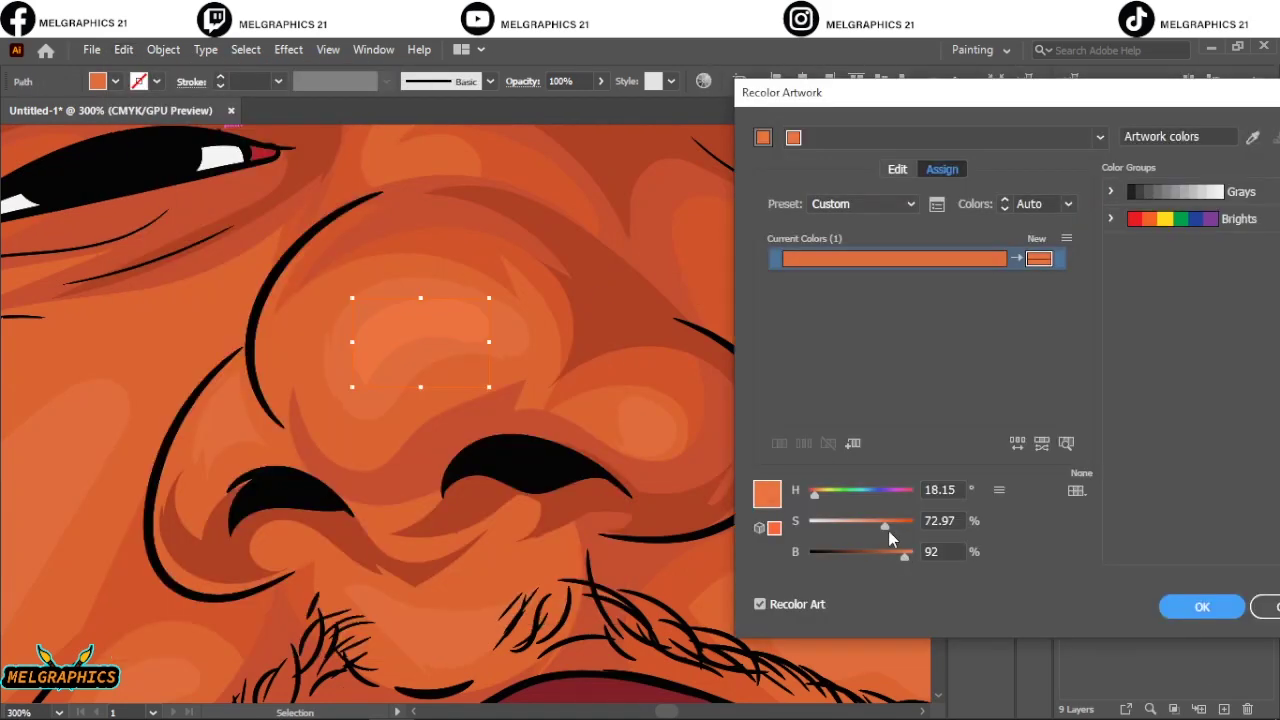
left_click_drag(888, 530, 877, 531)
left_click(1200, 606)
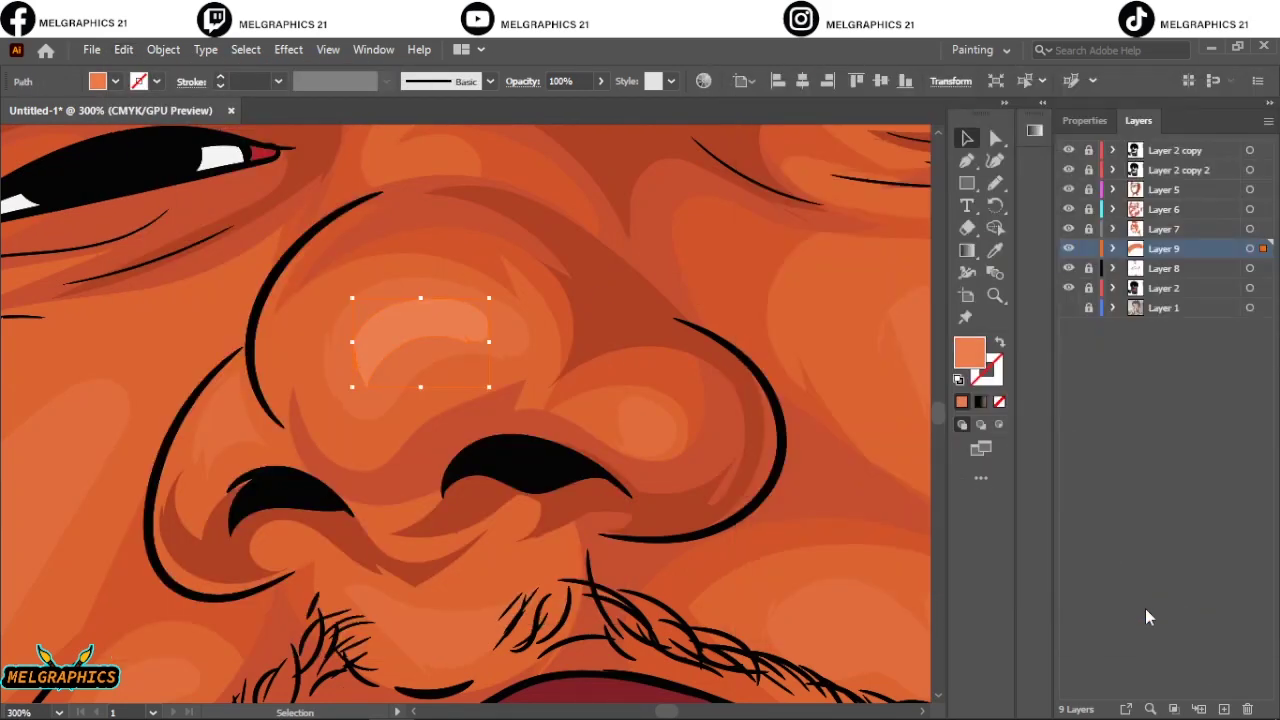
key("ctrl+0")
key("ctrl+shift+a")
key("ctrl+1")
Draw a light freehand patch under the right eyebrow
key("n")
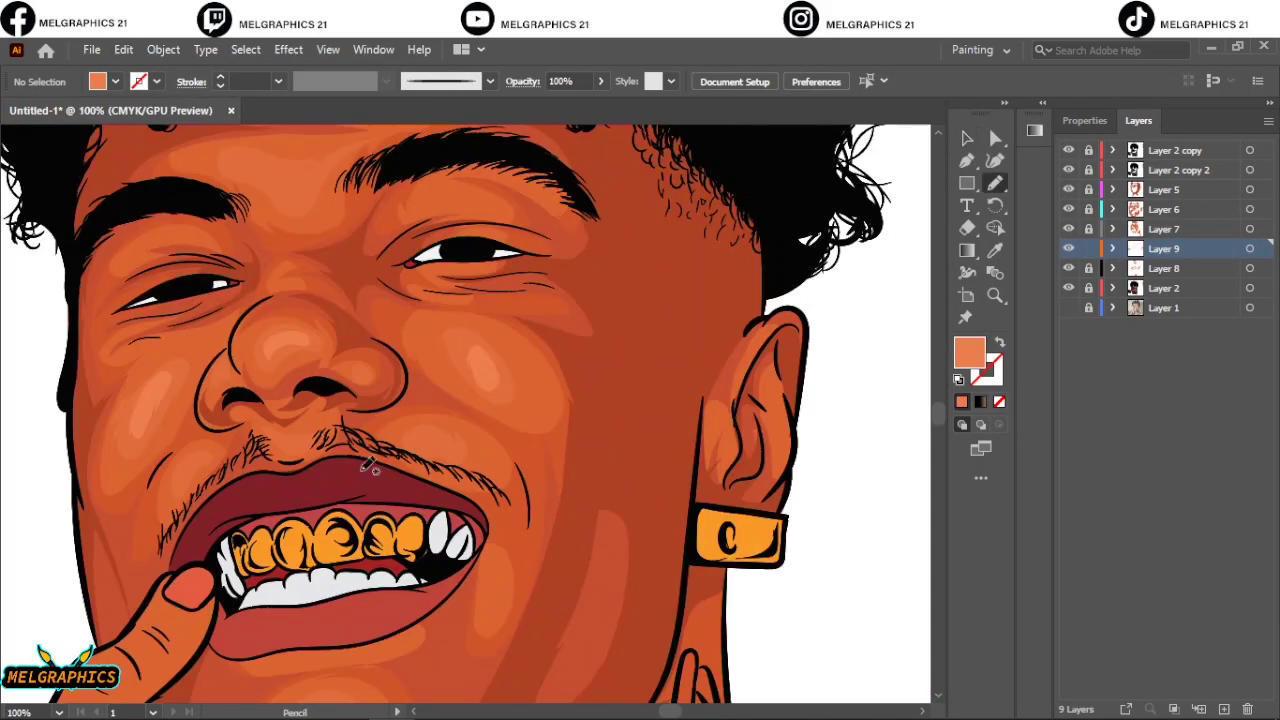
scroll(368, 465, "down", 2)
scroll(286, 251, "up", 4)
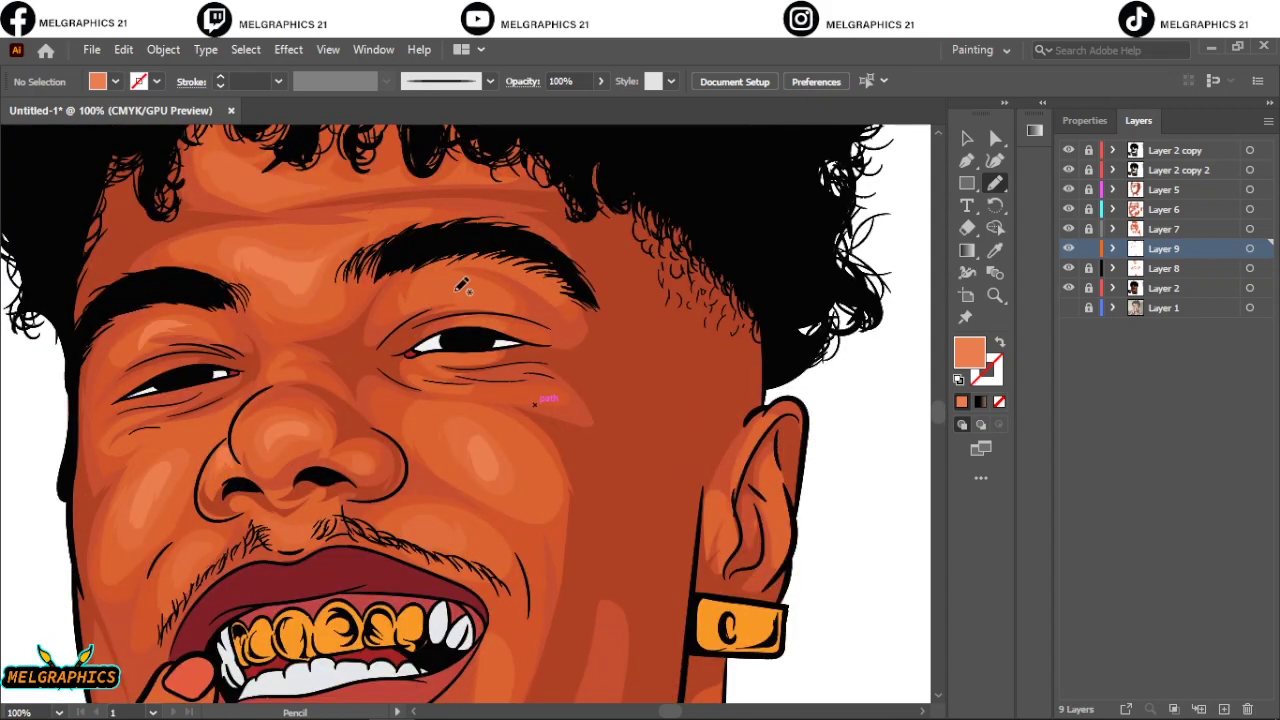
left_click_drag(460, 285, 495, 303)
key("ctrl+0")
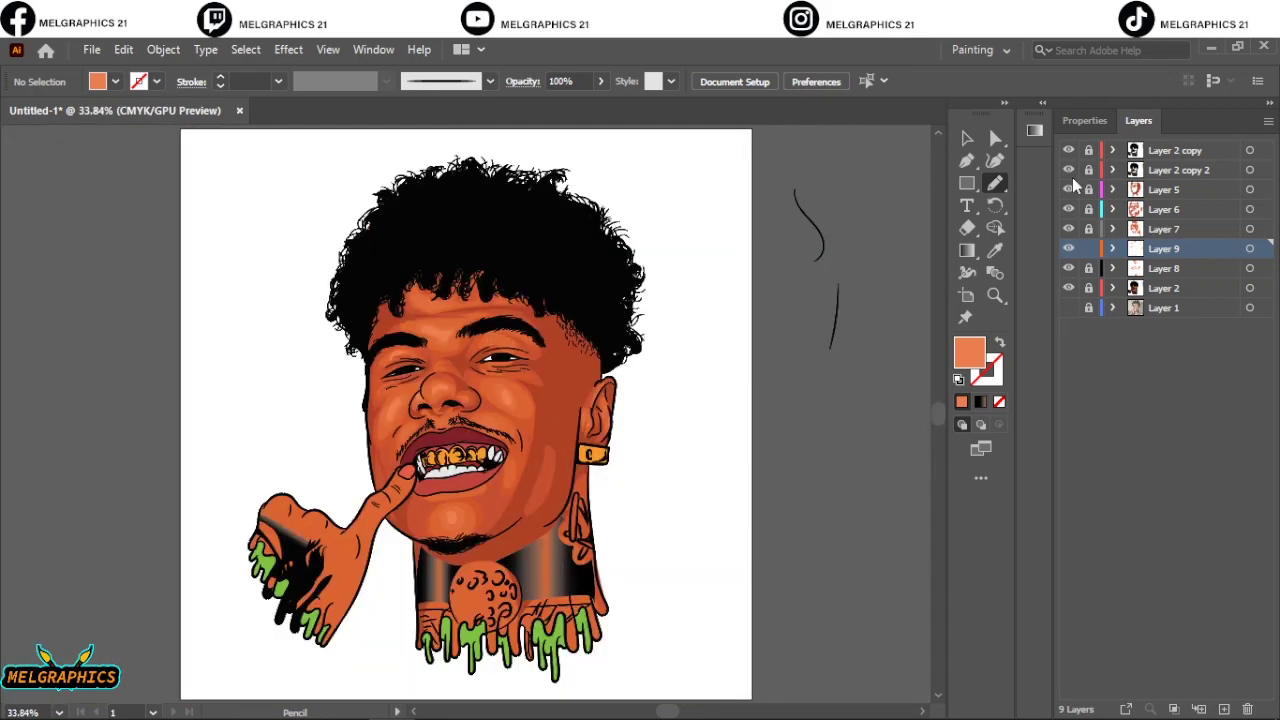
Draw dark red-brown shadow shapes beside the finger and on the chin
key("v")
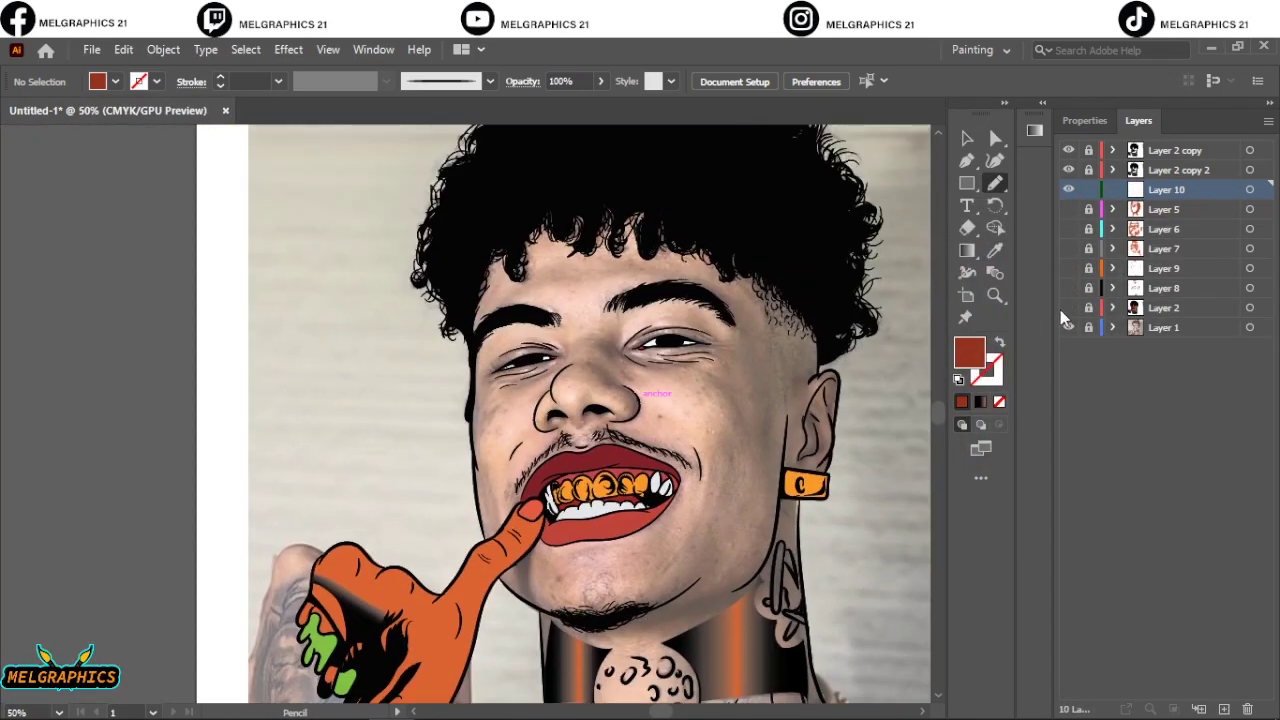
left_click_drag(592, 460, 540, 512)
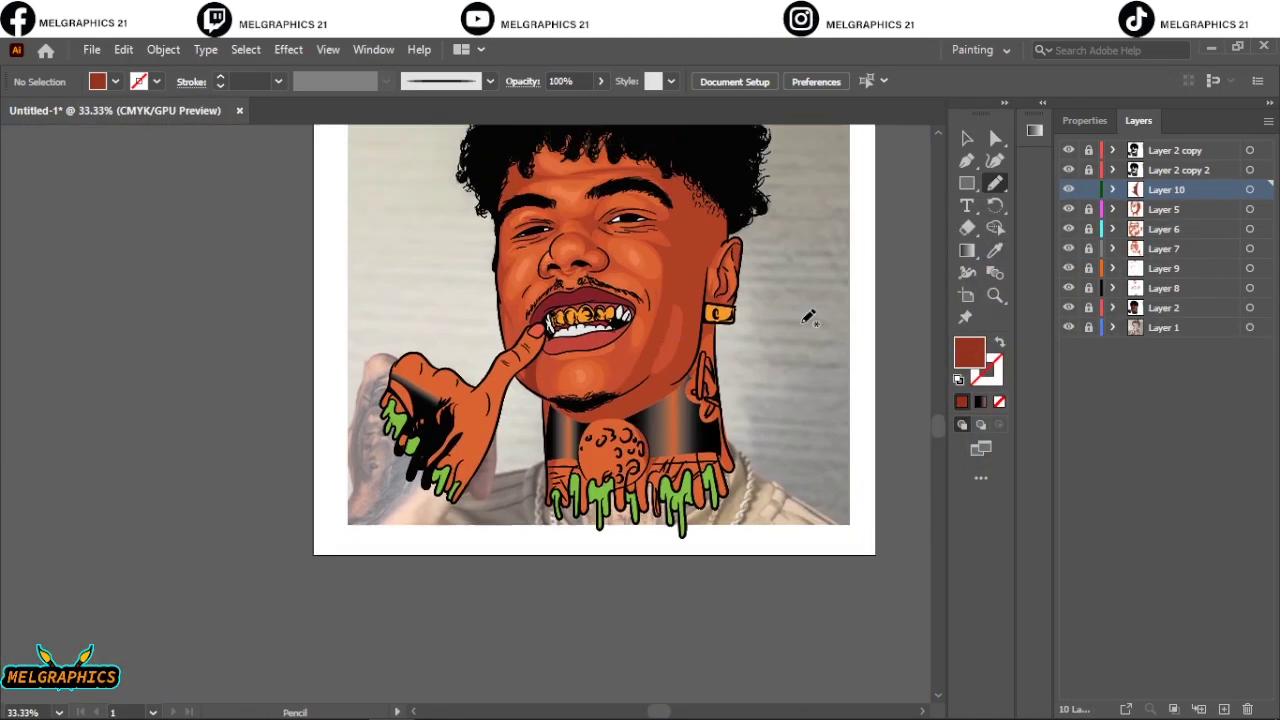
scroll(478, 632, "up", 3)
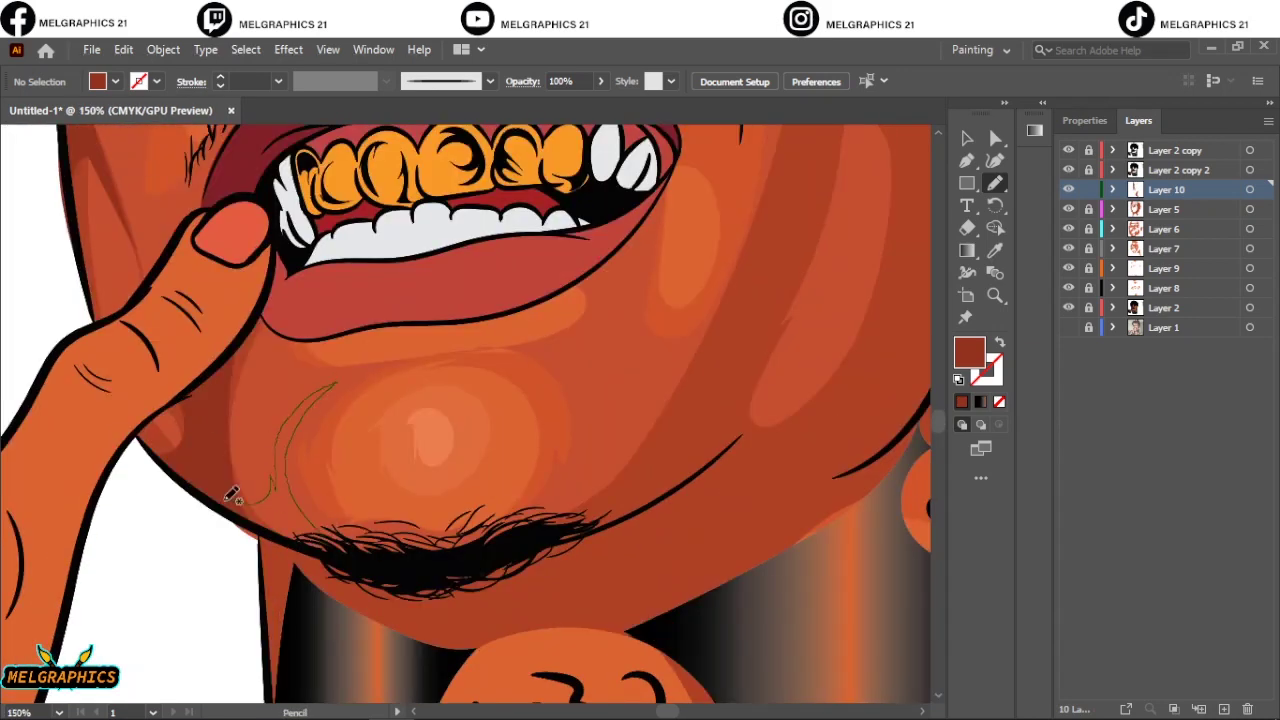
left_click_drag(222, 436, 262, 521)
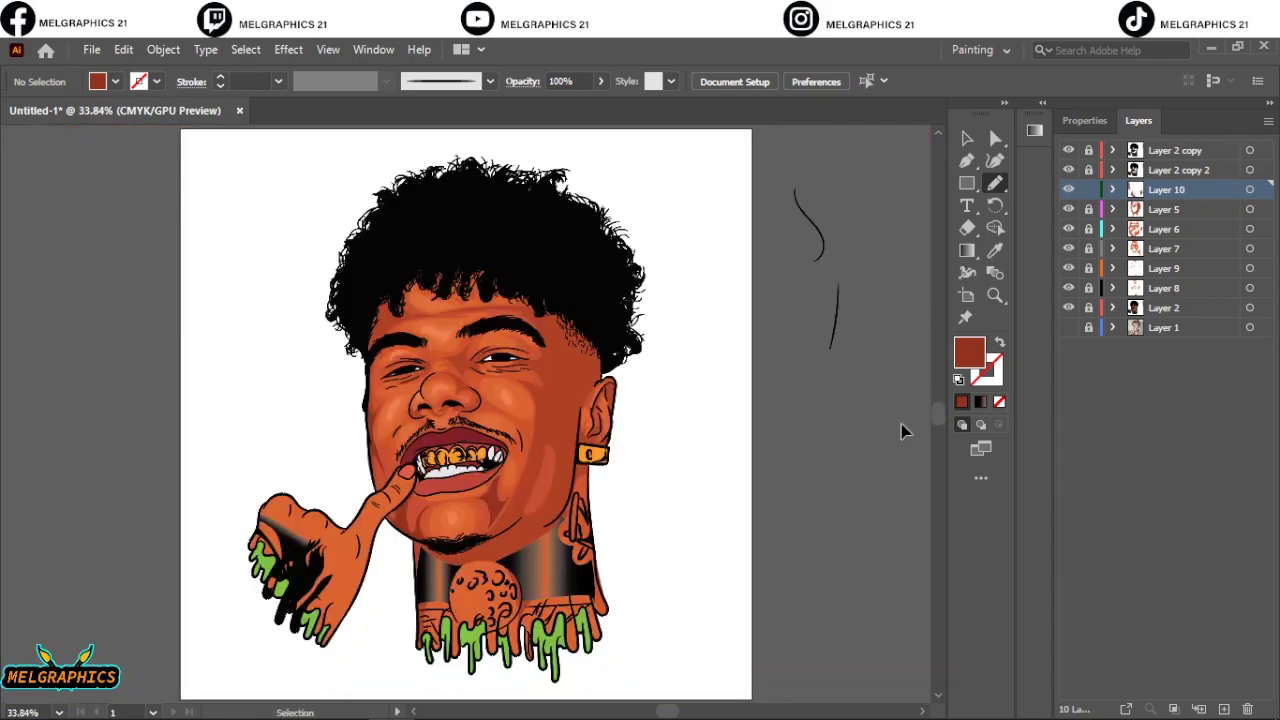
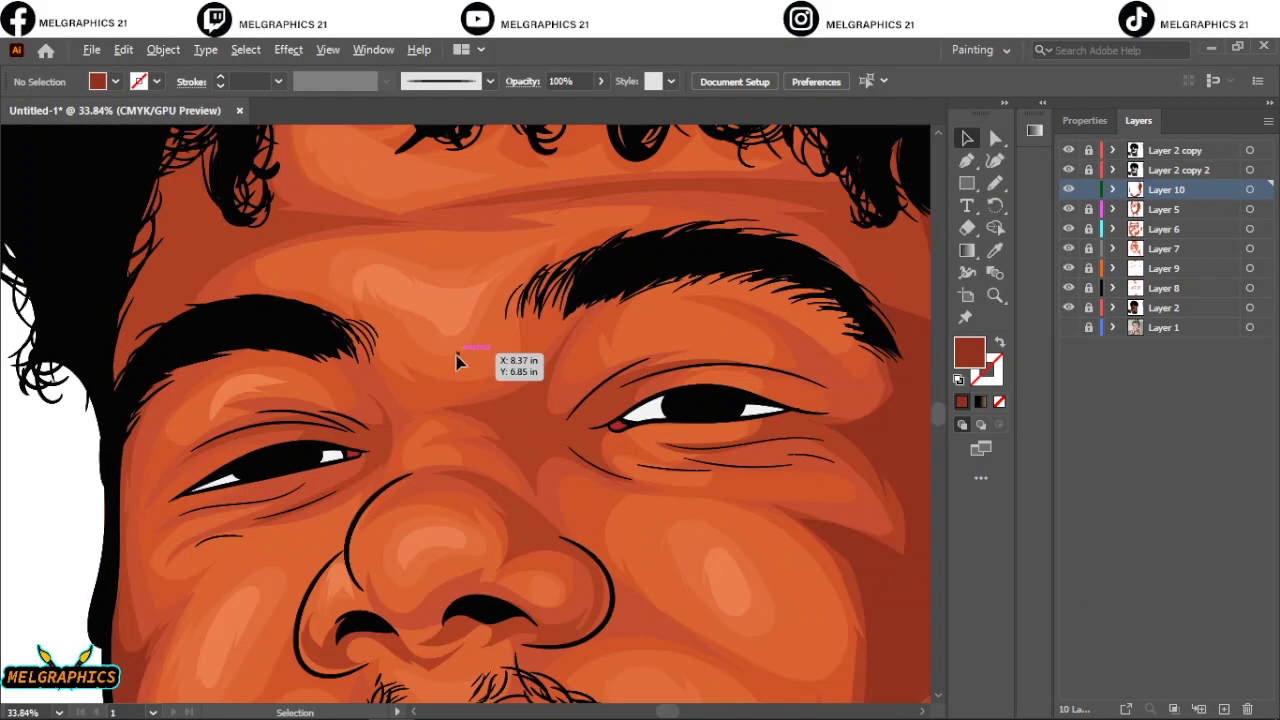
Draw a dark freehand stroke under the nose with the Pencil tool
key("n")
left_click_drag(490, 545, 560, 549)
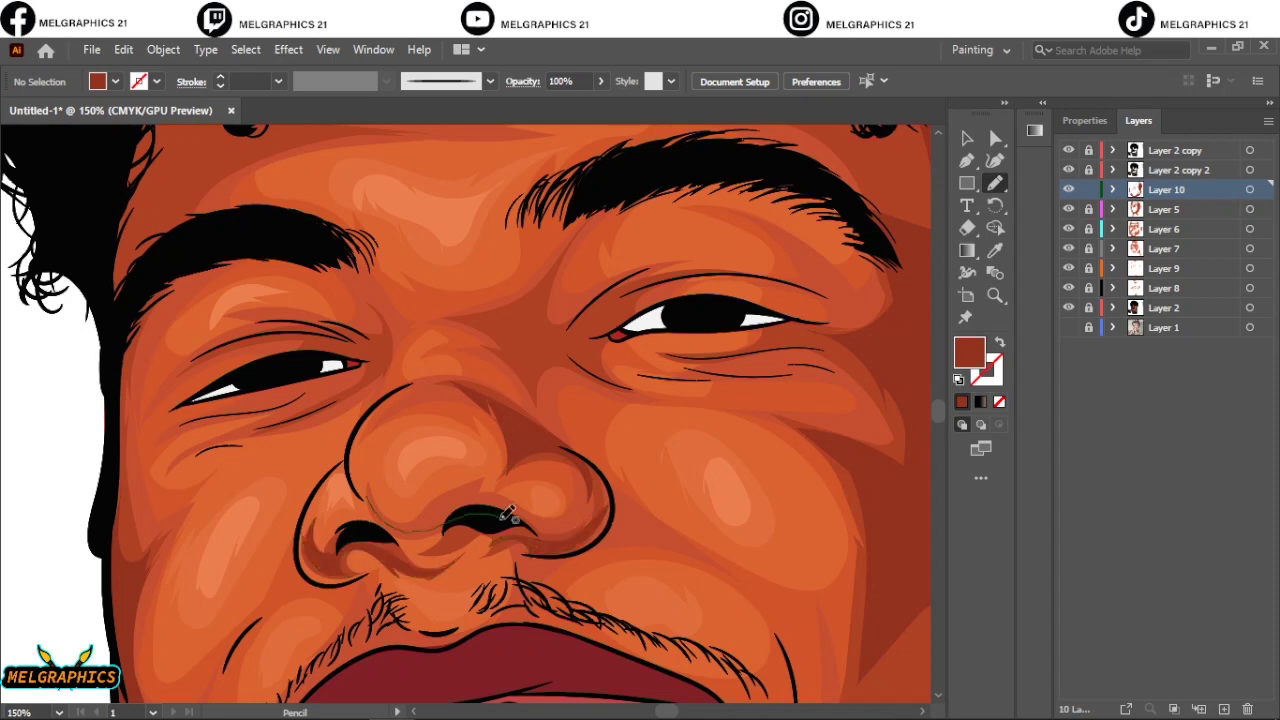
key("h")
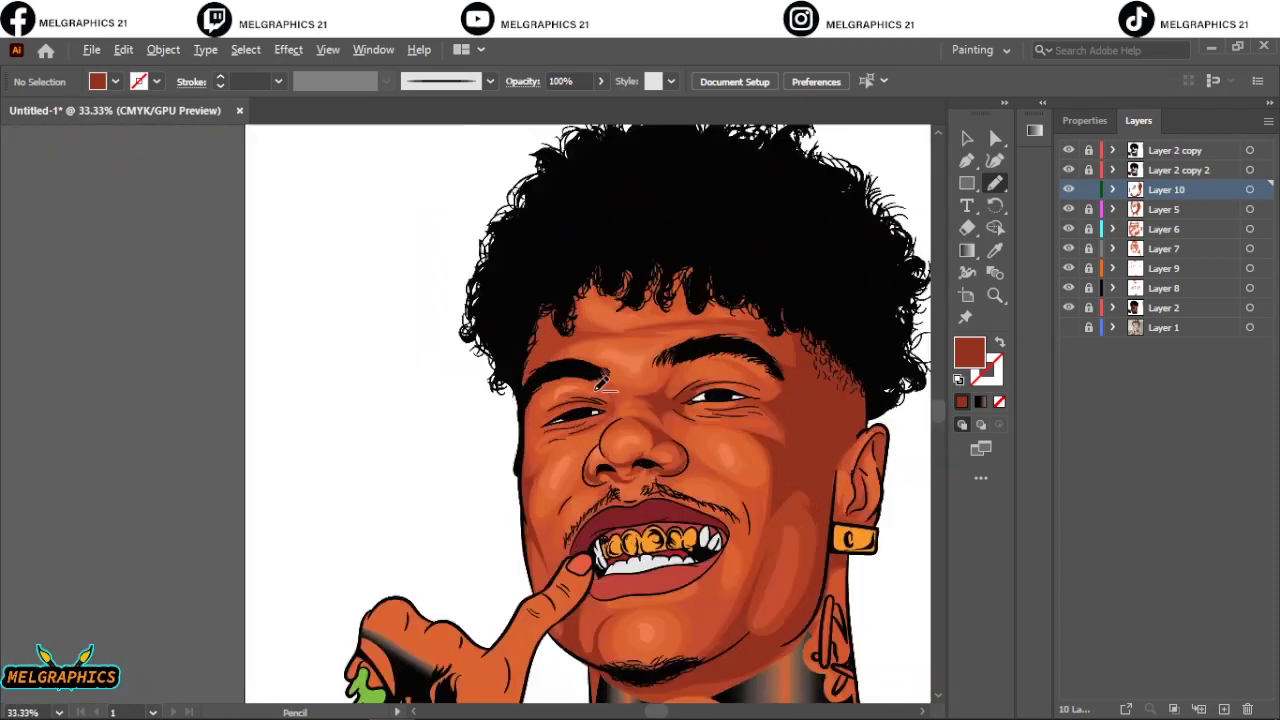
key("h")
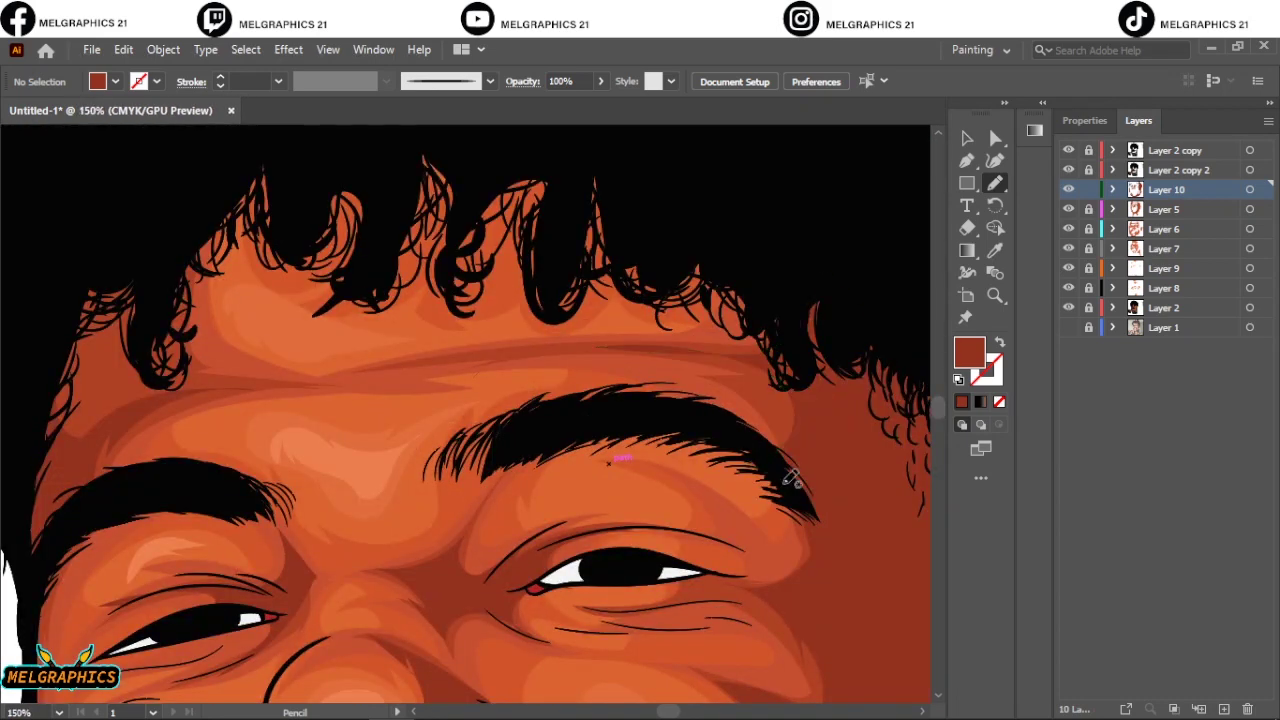
key("ctrl+0")
key("ctrl+plus")
On a new layer, draw extra hair strands along the chin beard
left_click(1224, 709)
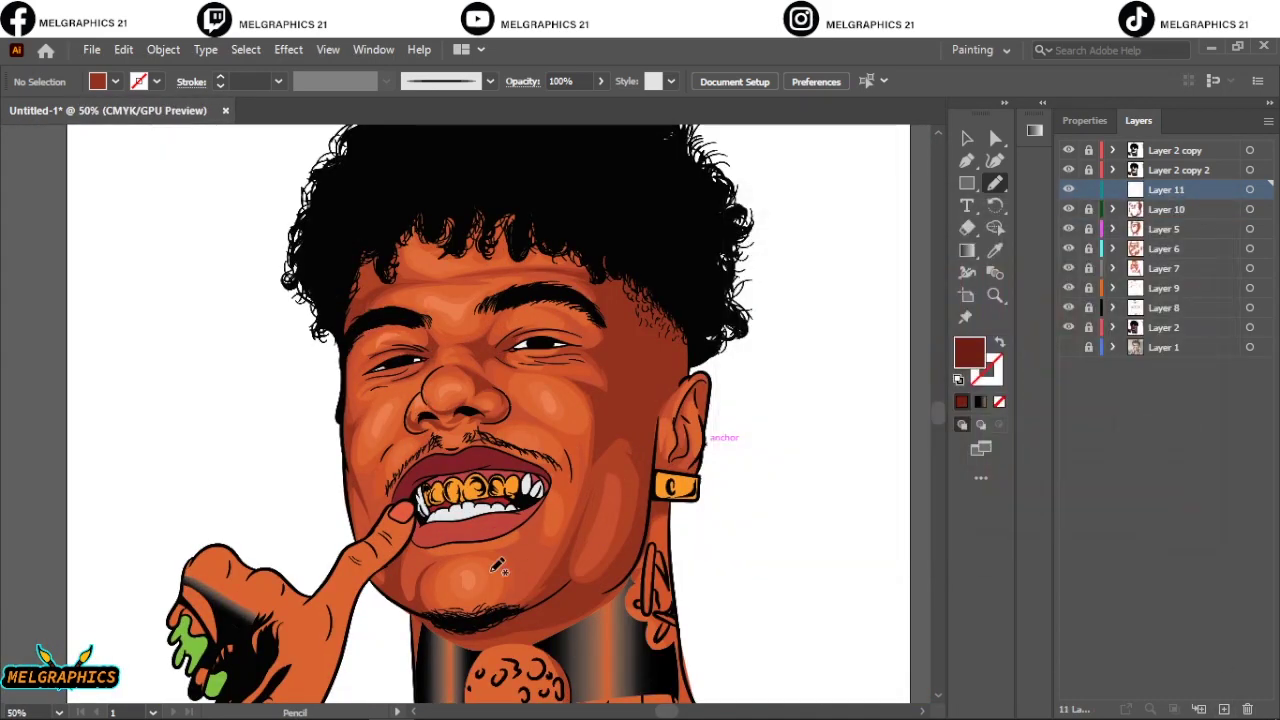
scroll(420, 408, "up", 4)
scroll(447, 537, "down", 3)
scroll(447, 537, "up", 1)
left_click_drag(393, 521, 616, 578)
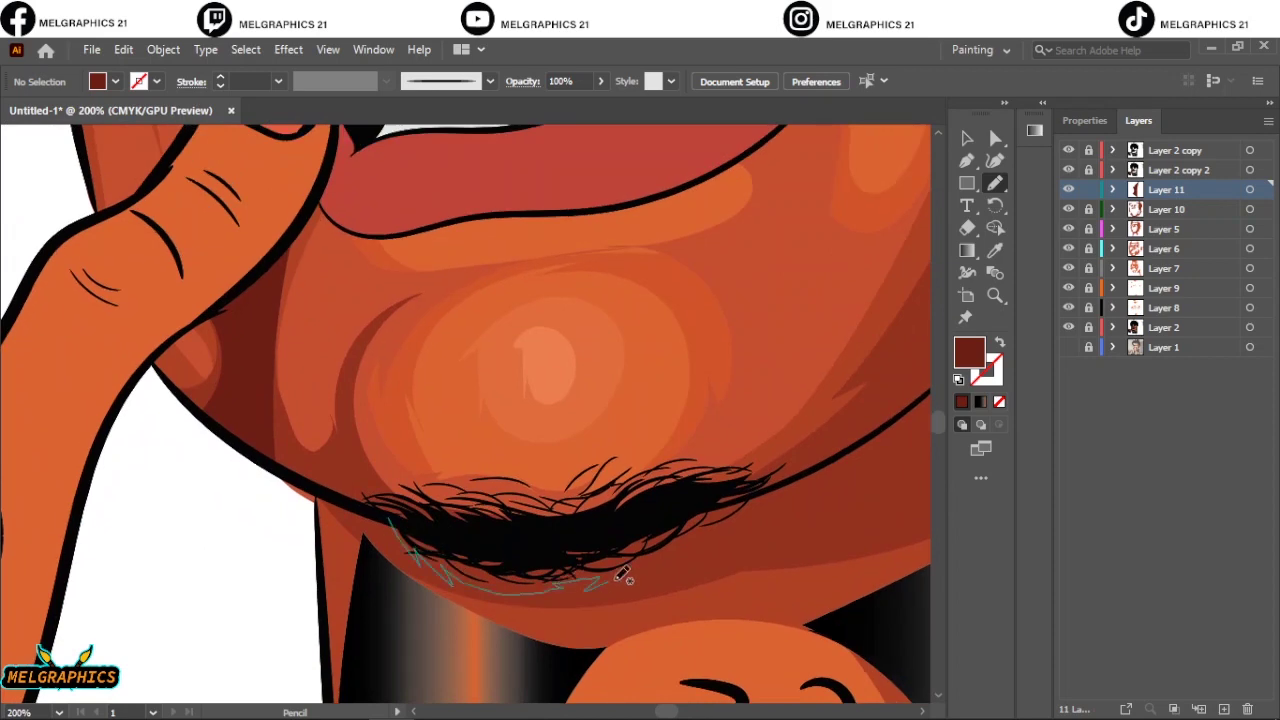
left_click_drag(673, 457, 675, 458)
Add more black hair strands along the curly hairline
key("ctrl+0")
scroll(640, 360, "up", 4)
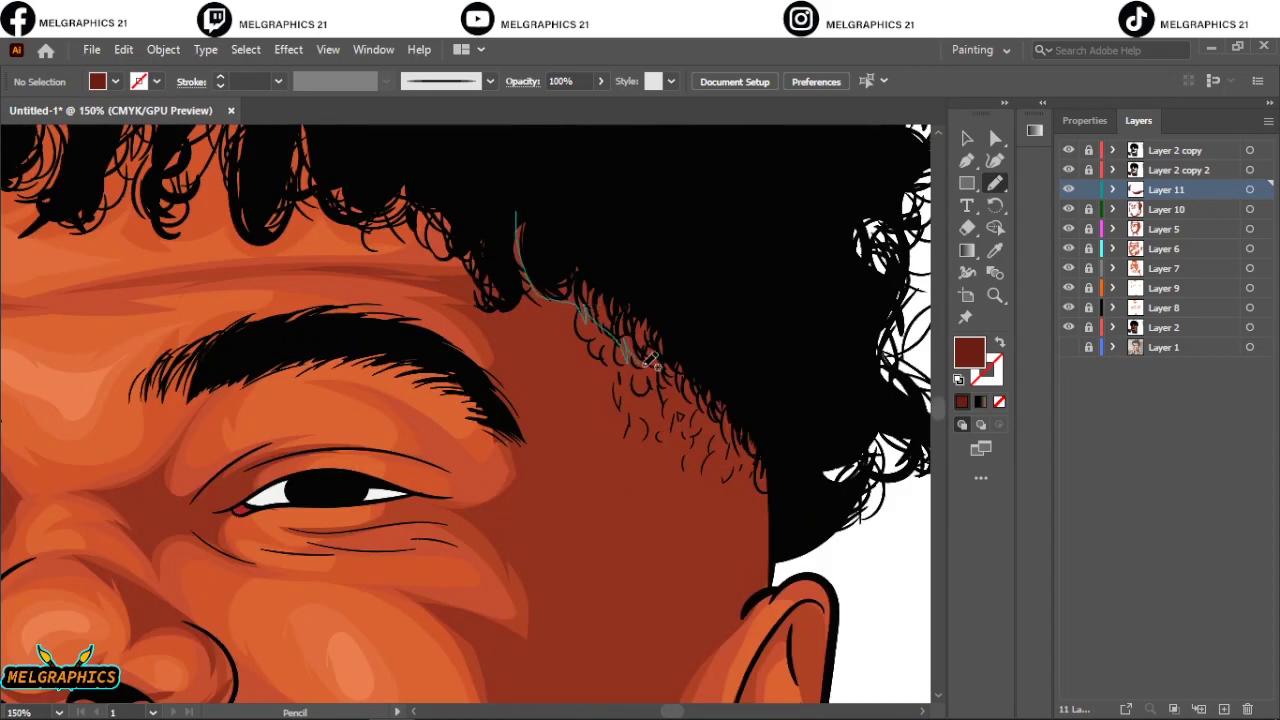
scroll(333, 165, "down", 3)
scroll(333, 165, "up", 1)
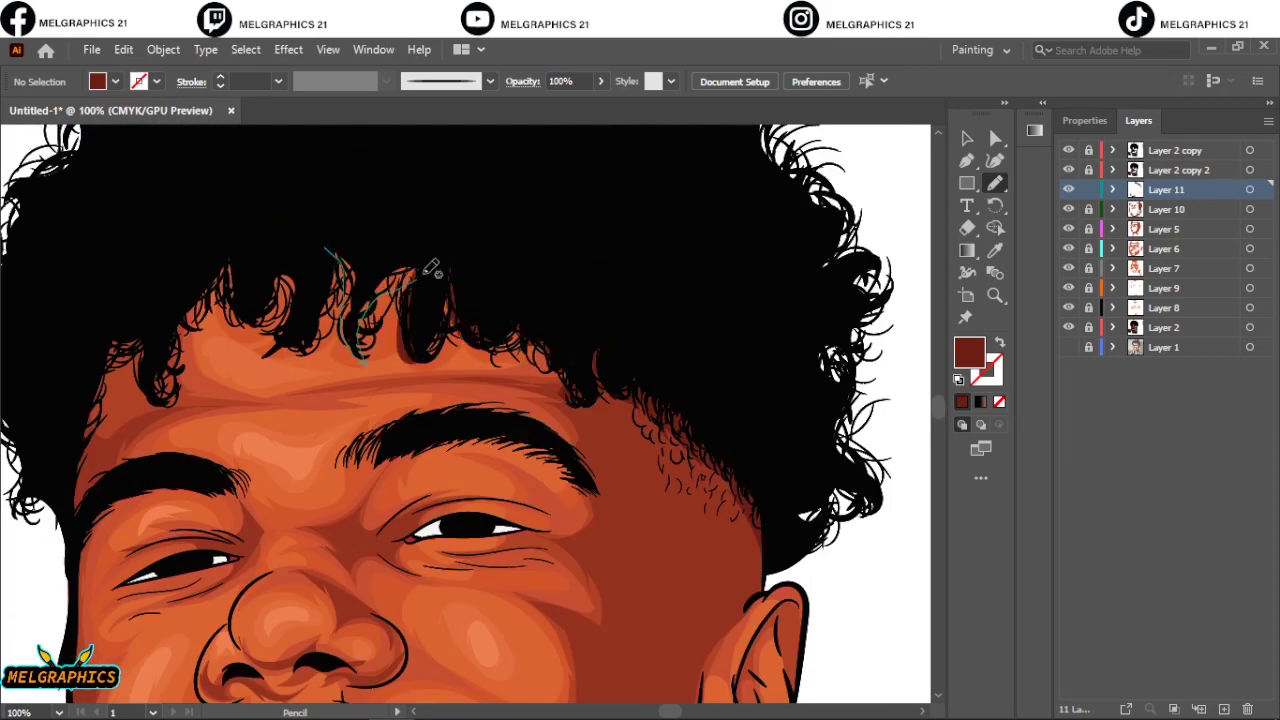
left_click_drag(430, 266, 432, 268)
left_click_drag(100, 386, 102, 388)
key("ctrl+0")
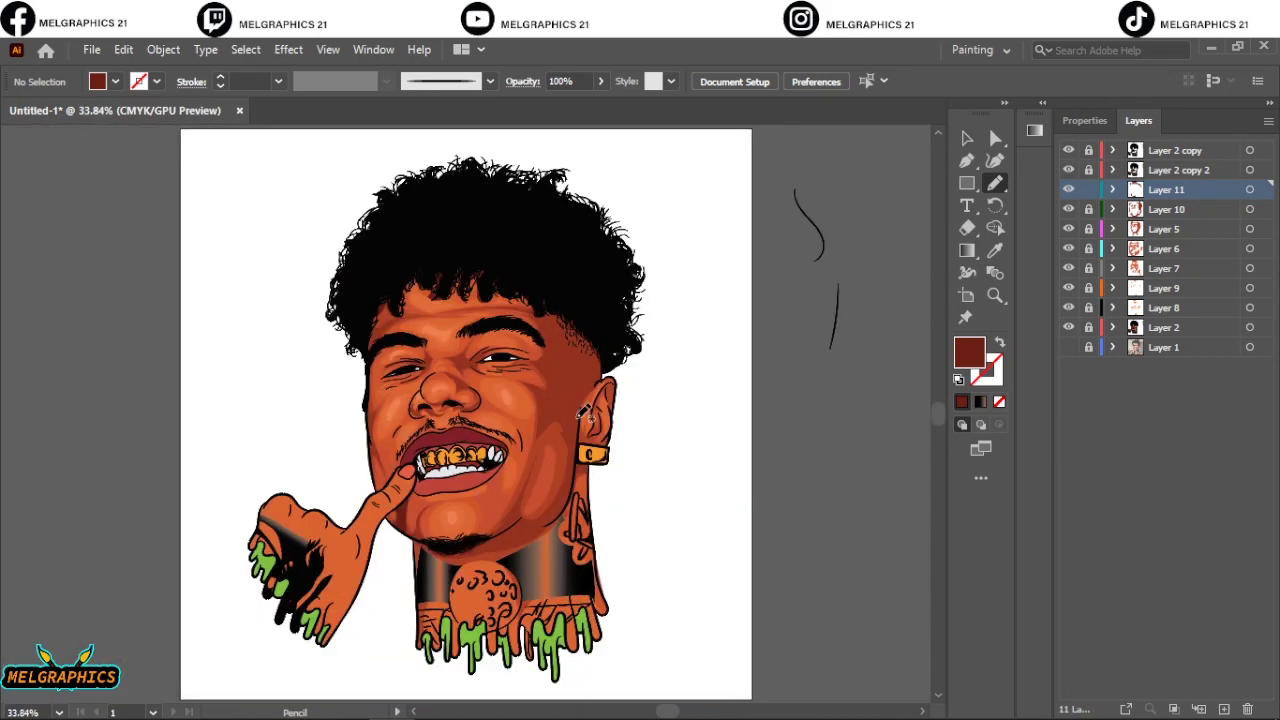
Add a new layer and set the fill to a darker orange (CC5B23)
left_click(1167, 176)
left_click(1224, 709)
scroll(602, 448, "up", 6)
double_click(969, 351)
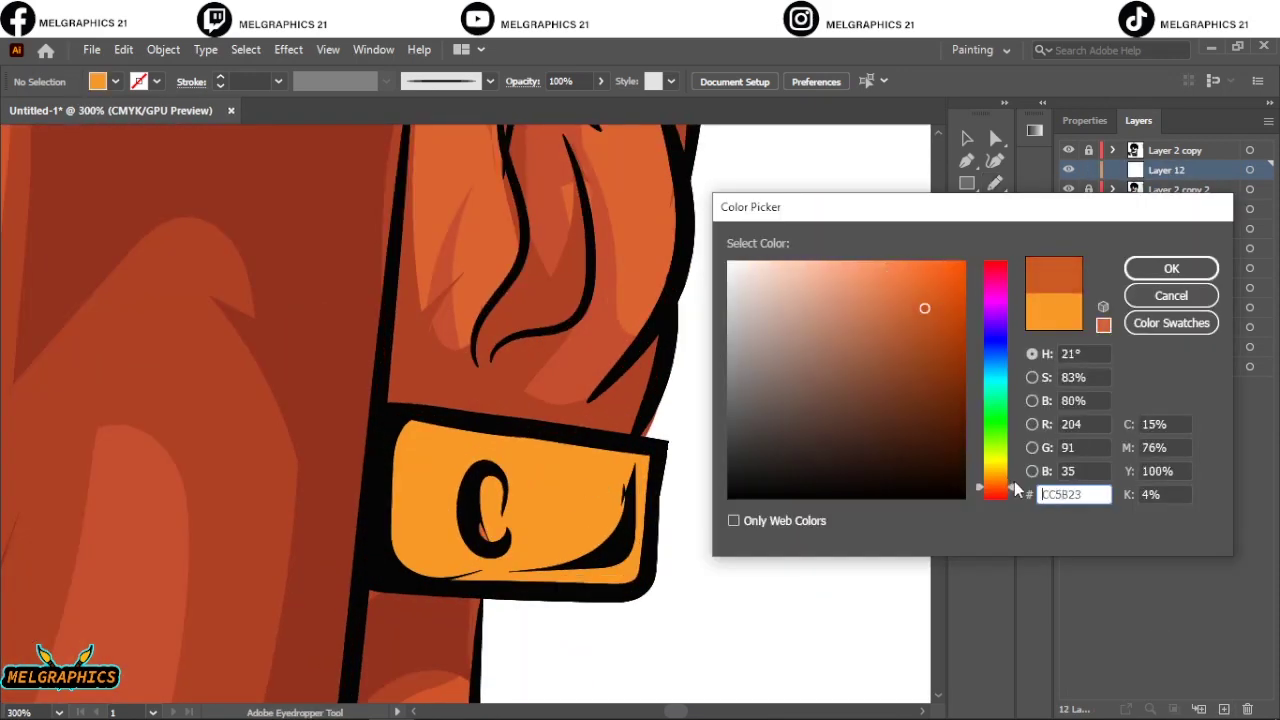
left_click(1171, 268)
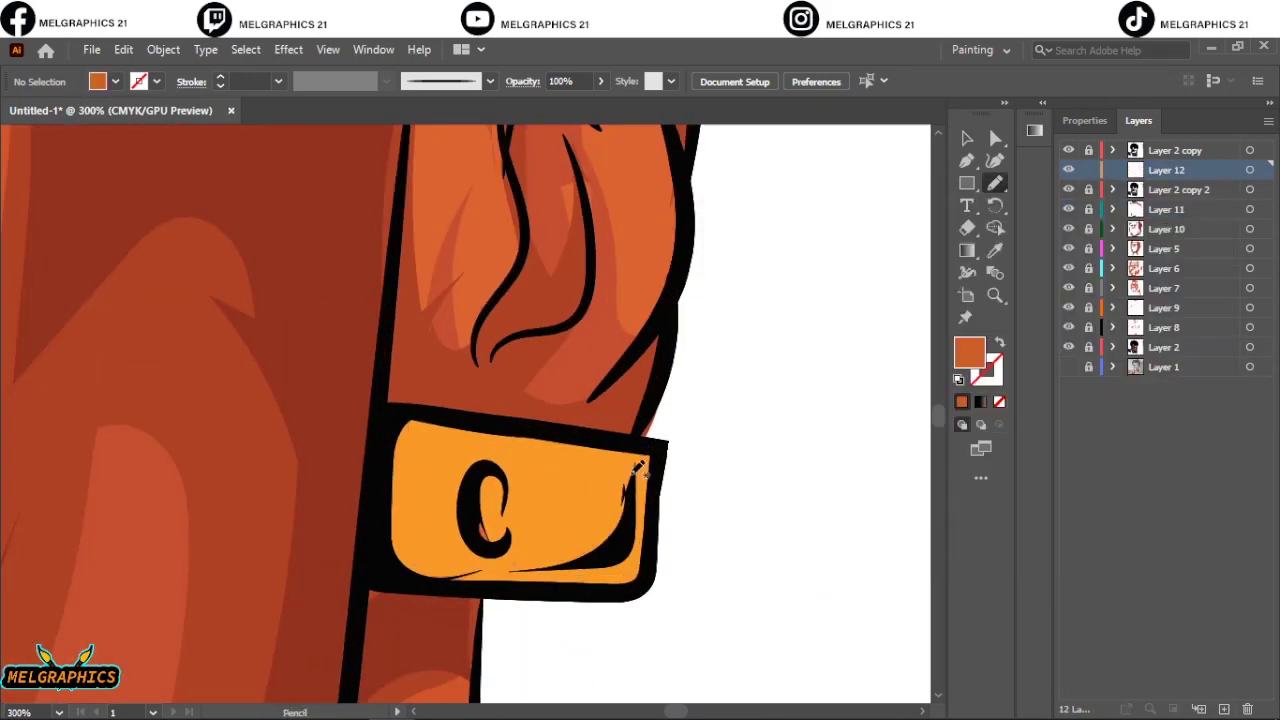
double_click(969, 351)
left_click_drag(922, 287, 934, 306)
left_click(1171, 268)
Draw dark orange shading strokes on the gold earring
left_click_drag(608, 443, 598, 565)
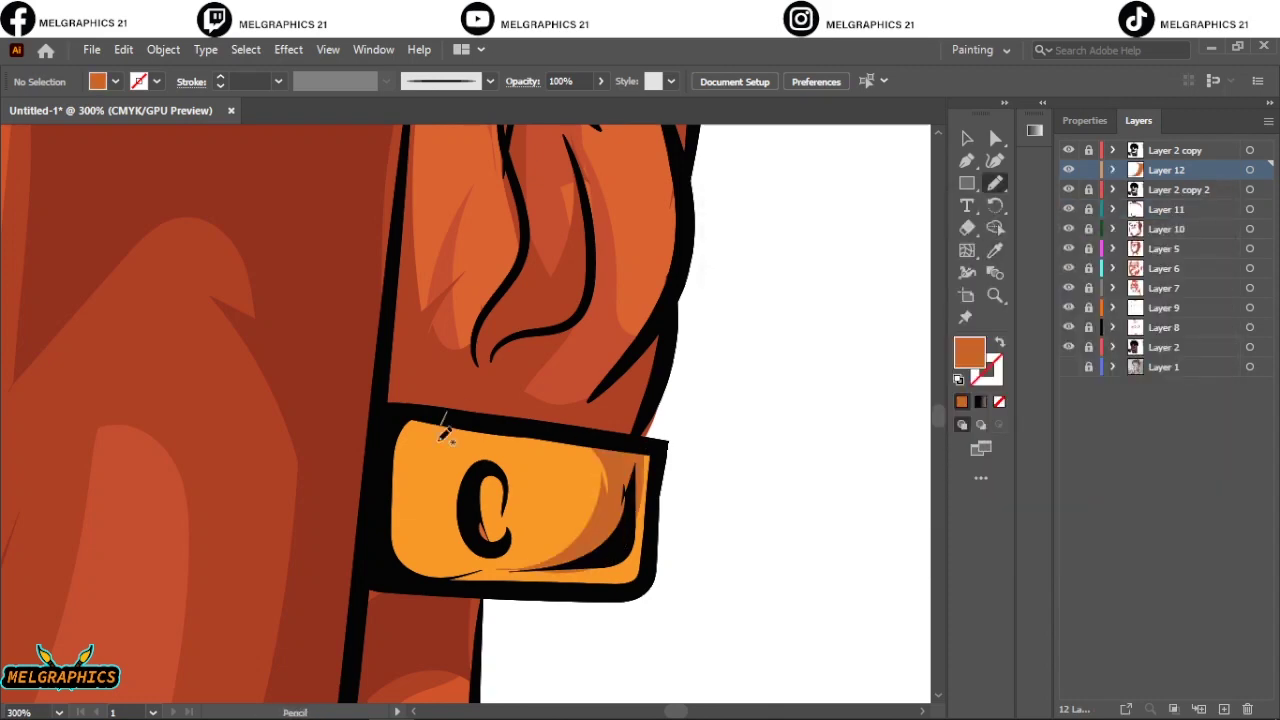
left_click_drag(443, 420, 473, 520)
key("ctrl+0")
scroll(152, 518, "up", 10)
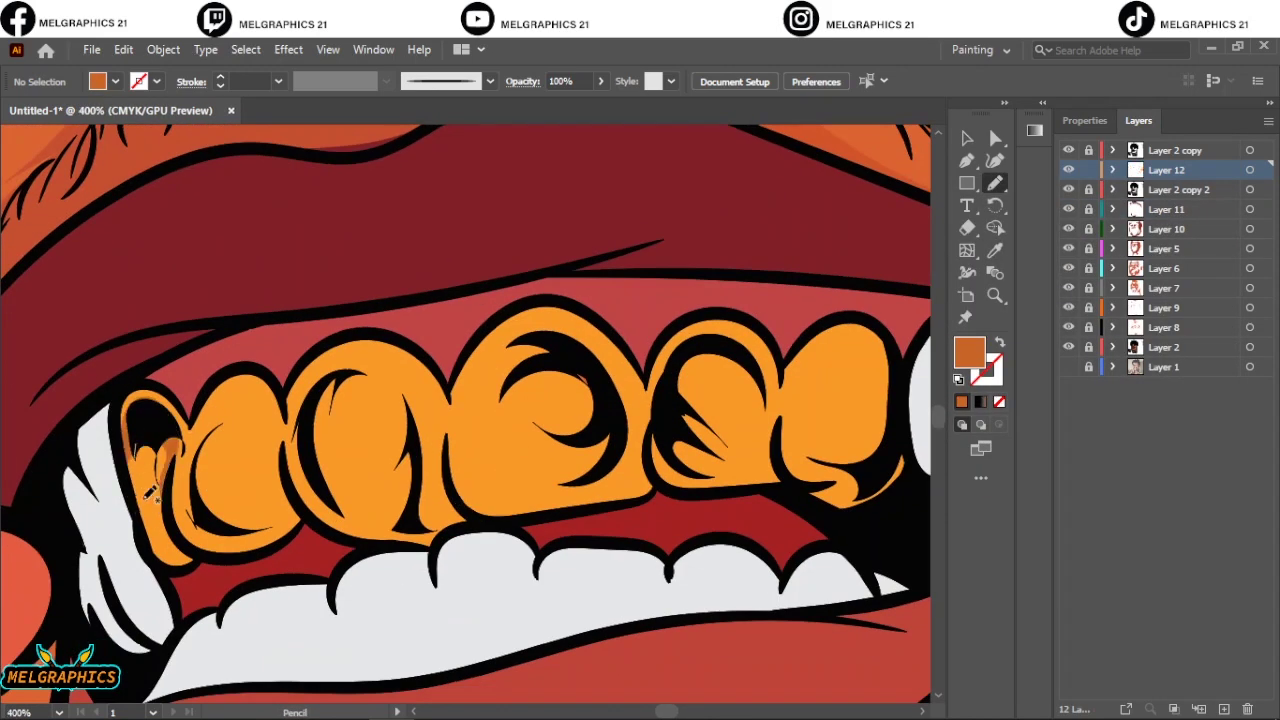
Shade each gold grill tooth, left to right, with dark orange strokes
left_click_drag(149, 492, 180, 532)
left_click_drag(272, 514, 280, 390)
left_click_drag(284, 462, 287, 421)
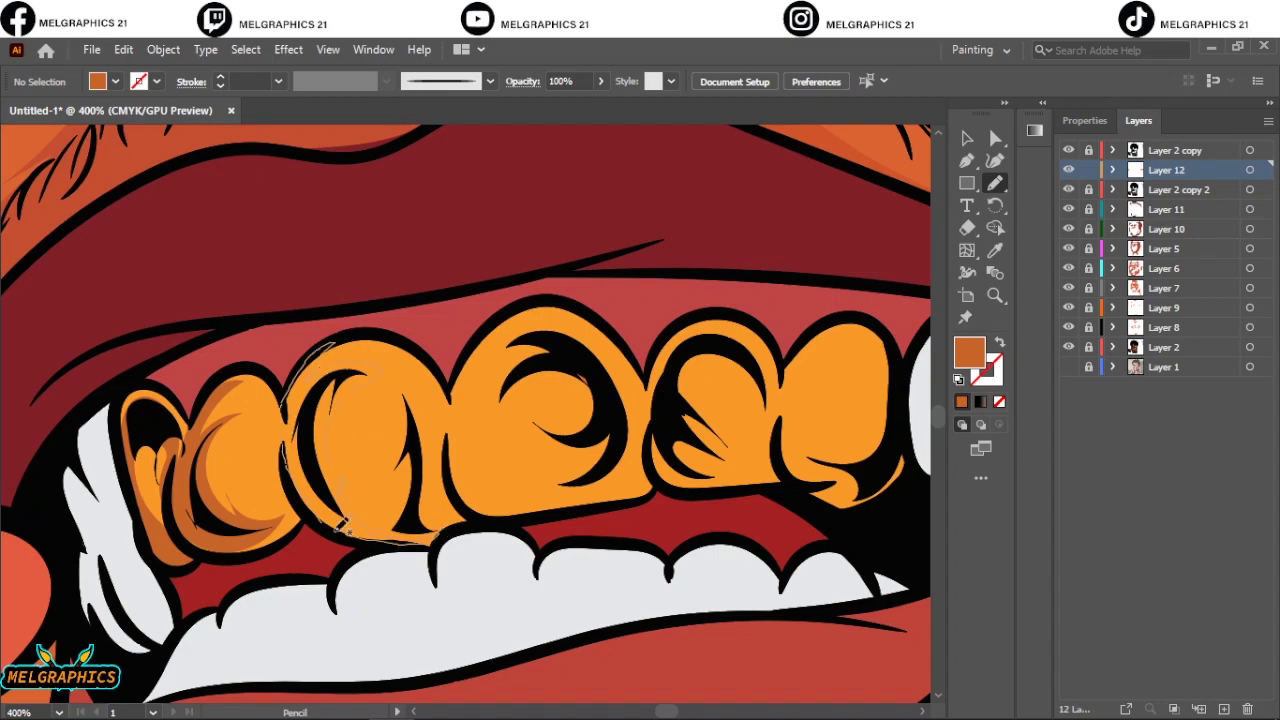
left_click_drag(340, 525, 424, 540)
left_click_drag(420, 400, 412, 480)
left_click_drag(510, 350, 533, 485)
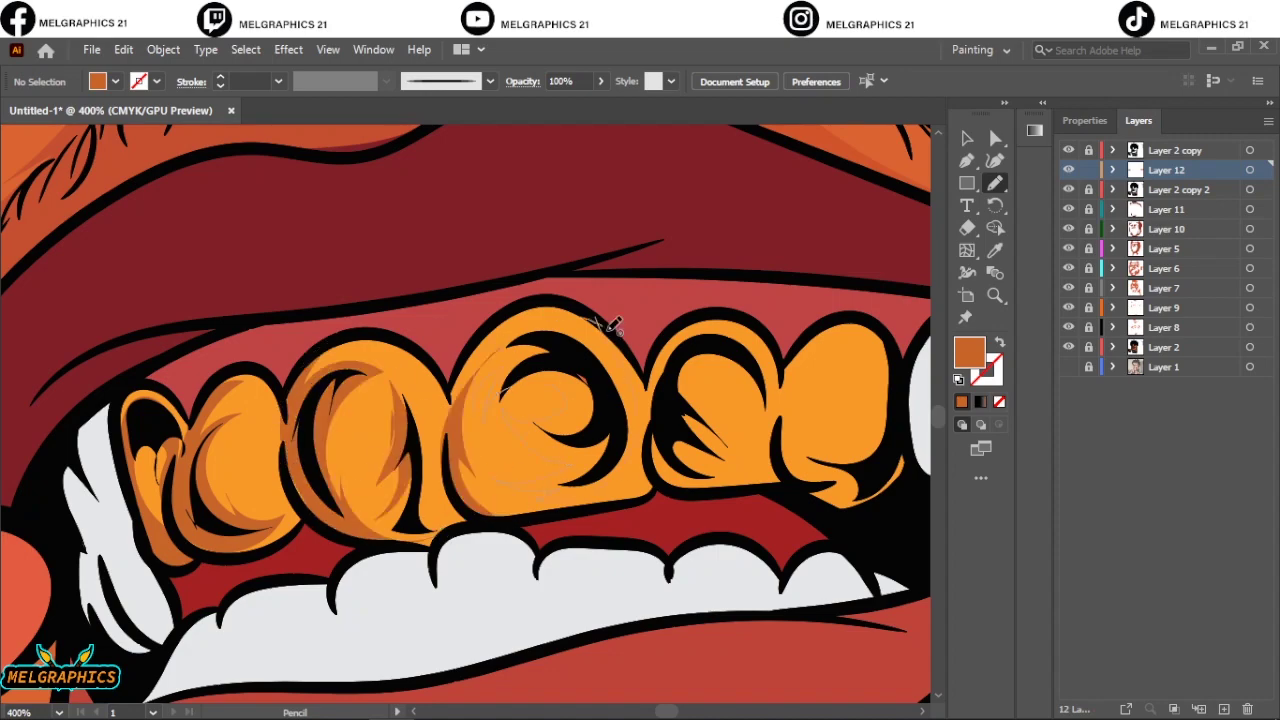
mouse_move(613, 325)
left_mouse_down()
mouse_move(453, 360)
mouse_move(450, 520)
left_mouse_up()
left_click_drag(530, 370, 618, 410)
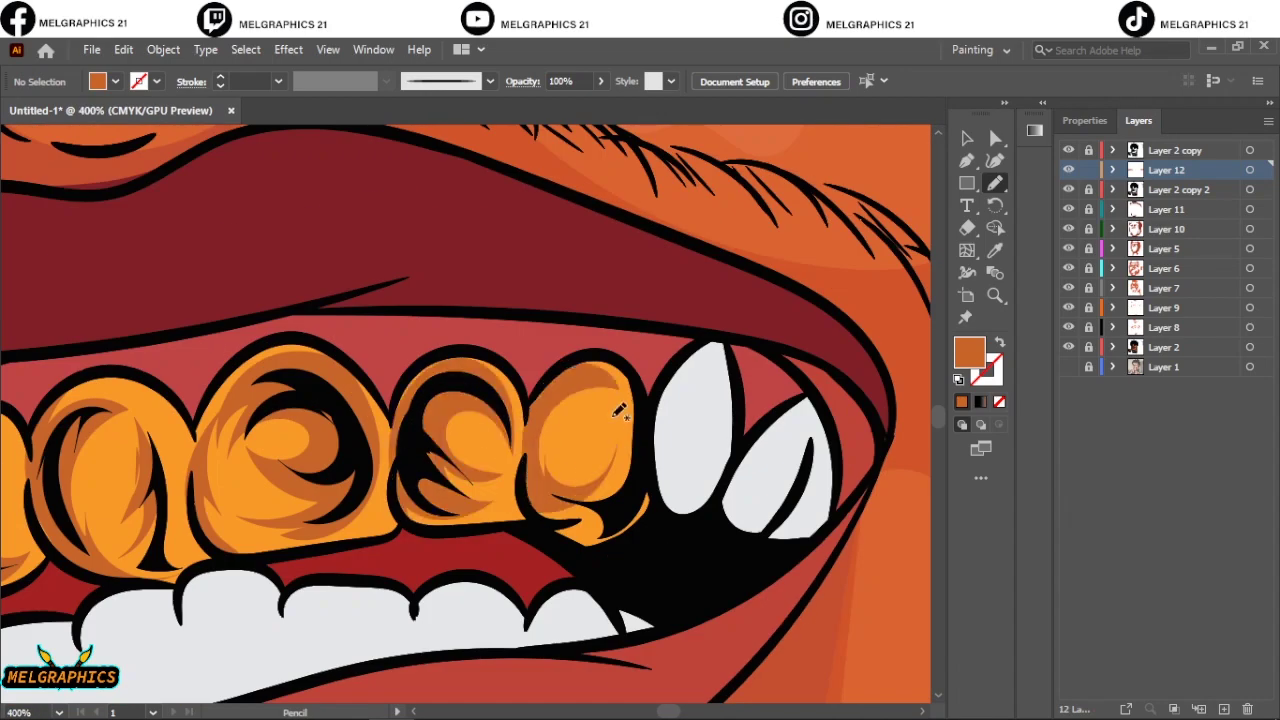
Sample the light grey of the lower teeth with the Eyedropper
key("ctrl+0")
scroll(870, 400, "up", 5)
key("i")
left_click(868, 400)
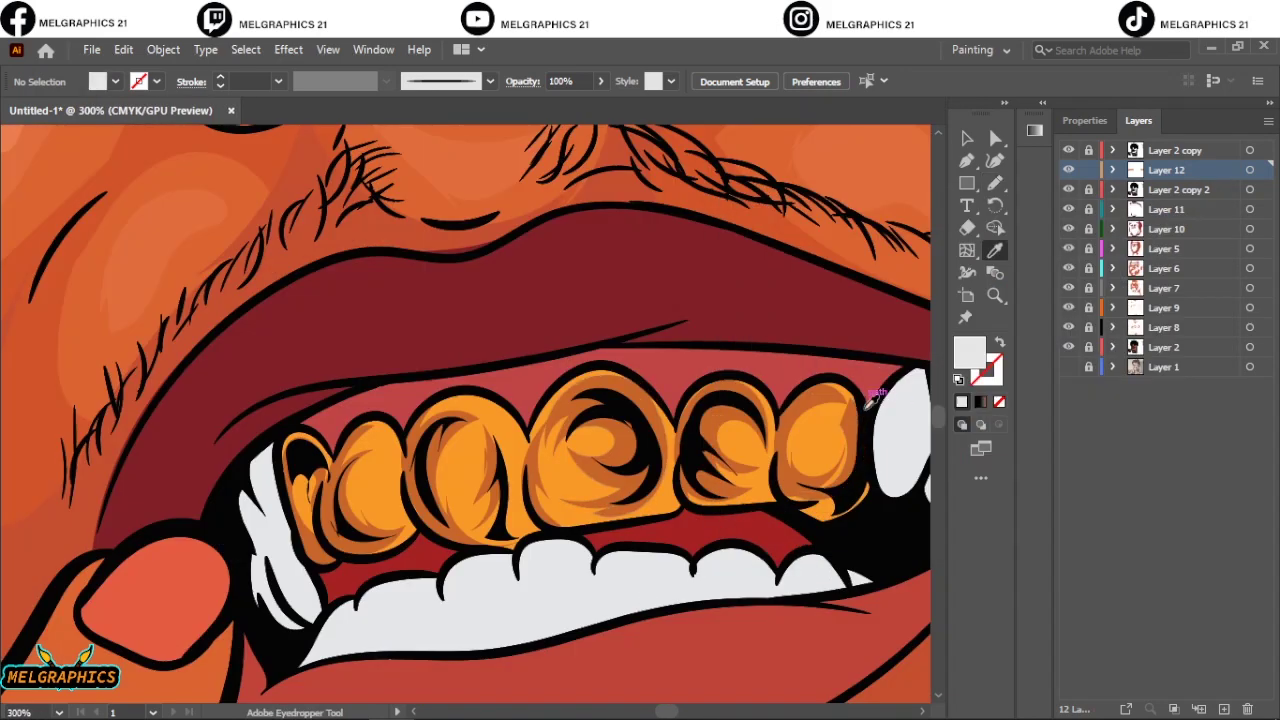
Set a darker grey fill and draw grey shading along the lower teeth
double_click(969, 352)
left_click(1171, 266)
key("n")
scroll(312, 520, "down", 2)
scroll(445, 532, "up", 2)
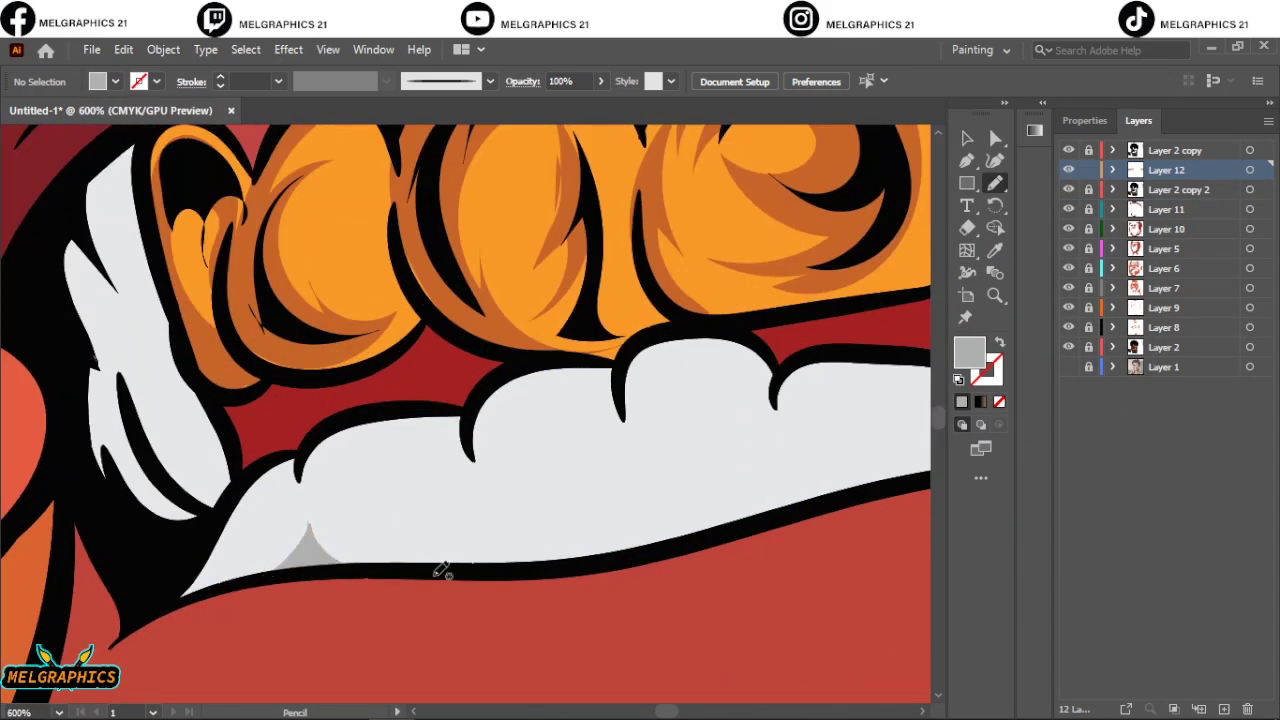
scroll(585, 480, "down", 2)
left_click_drag(402, 466, 465, 467)
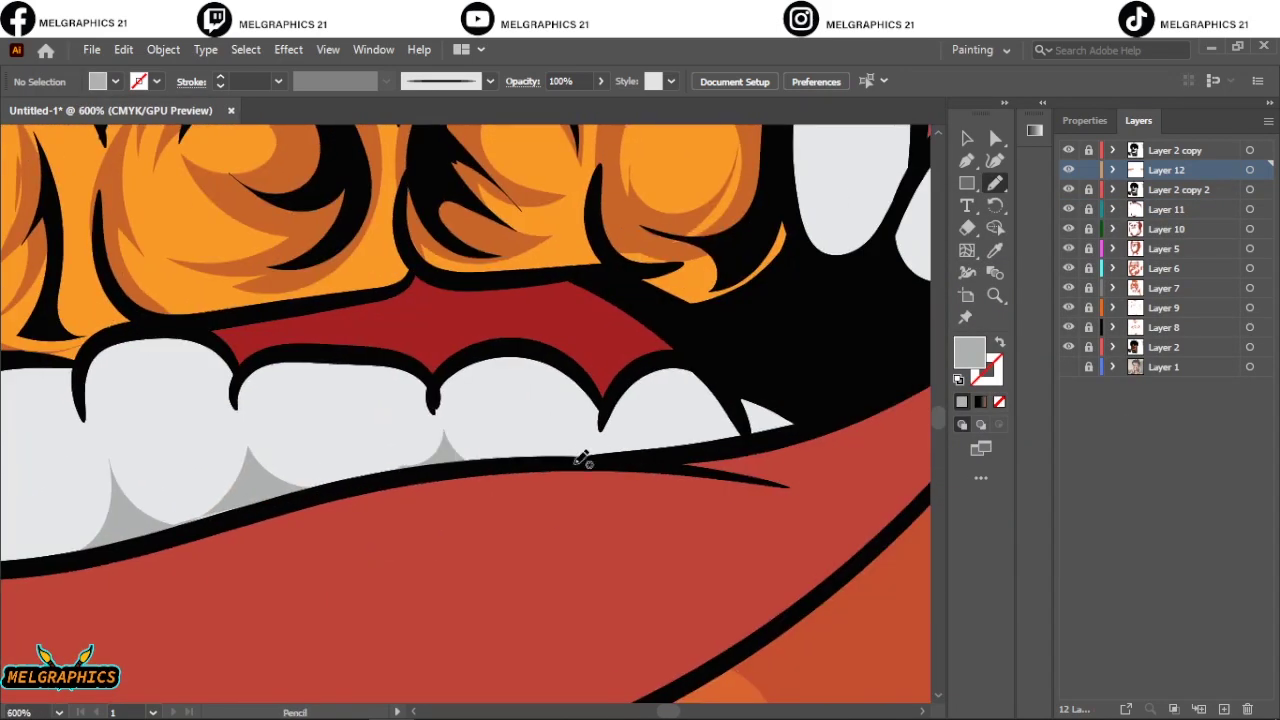
key("ctrl+0")
scroll(530, 290, "up", 5)
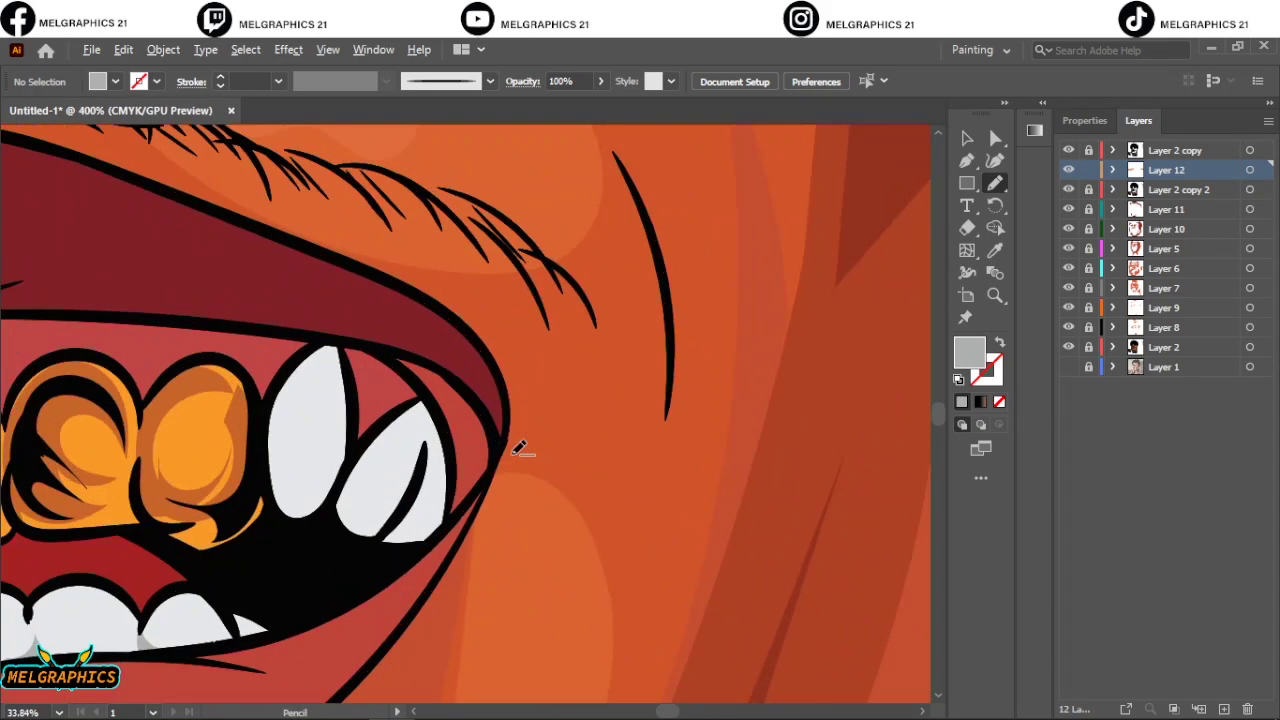
Choose a lavender-grey purple fill for shading the eye whites
key("ctrl+0")
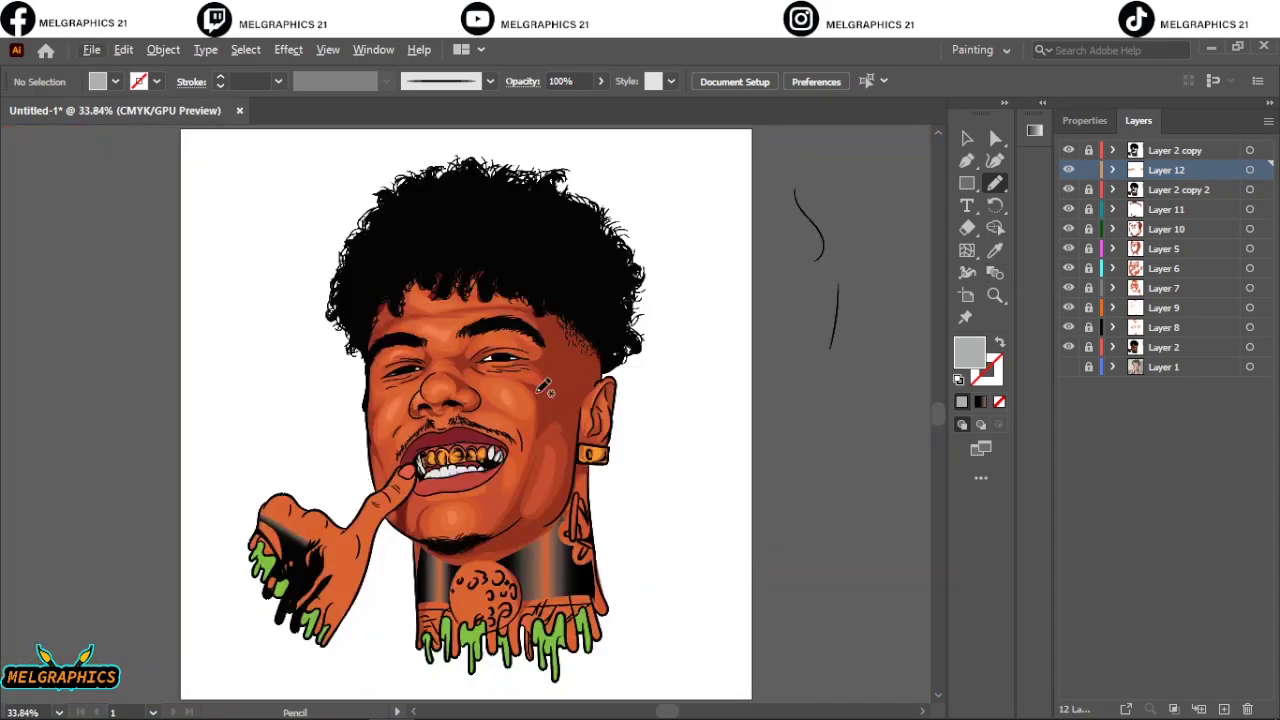
scroll(543, 389, "up", 10)
double_click(969, 351)
left_click(1186, 266)
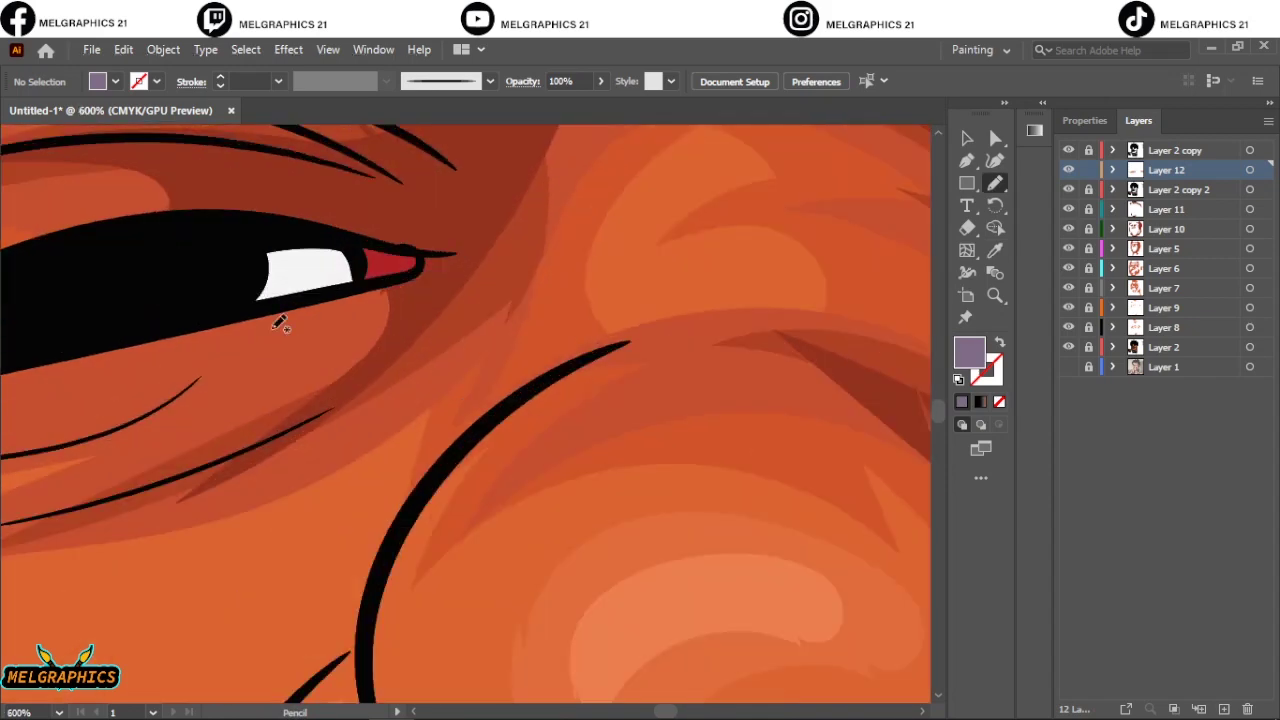
Zoom in on the thumb and hand with the Eyedropper ready to sample the photo
key("ctrl+0")
scroll(700, 200, "up", 5)
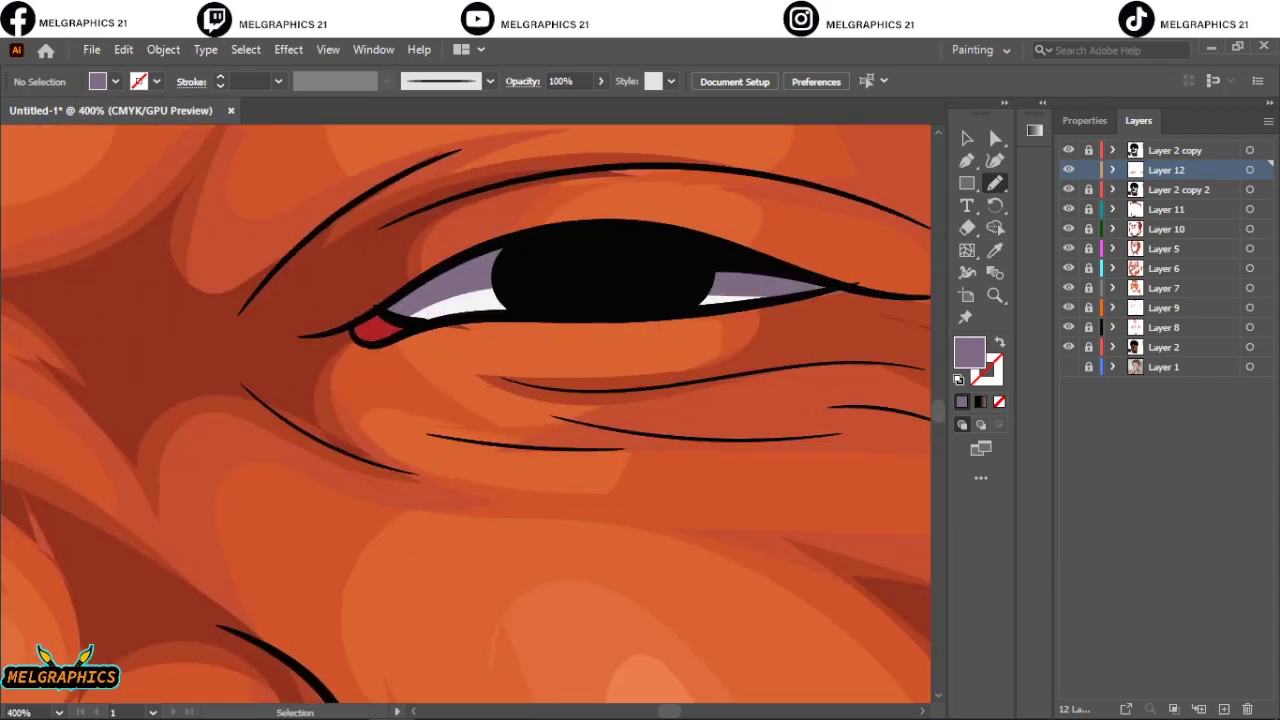
key("ctrl+0")
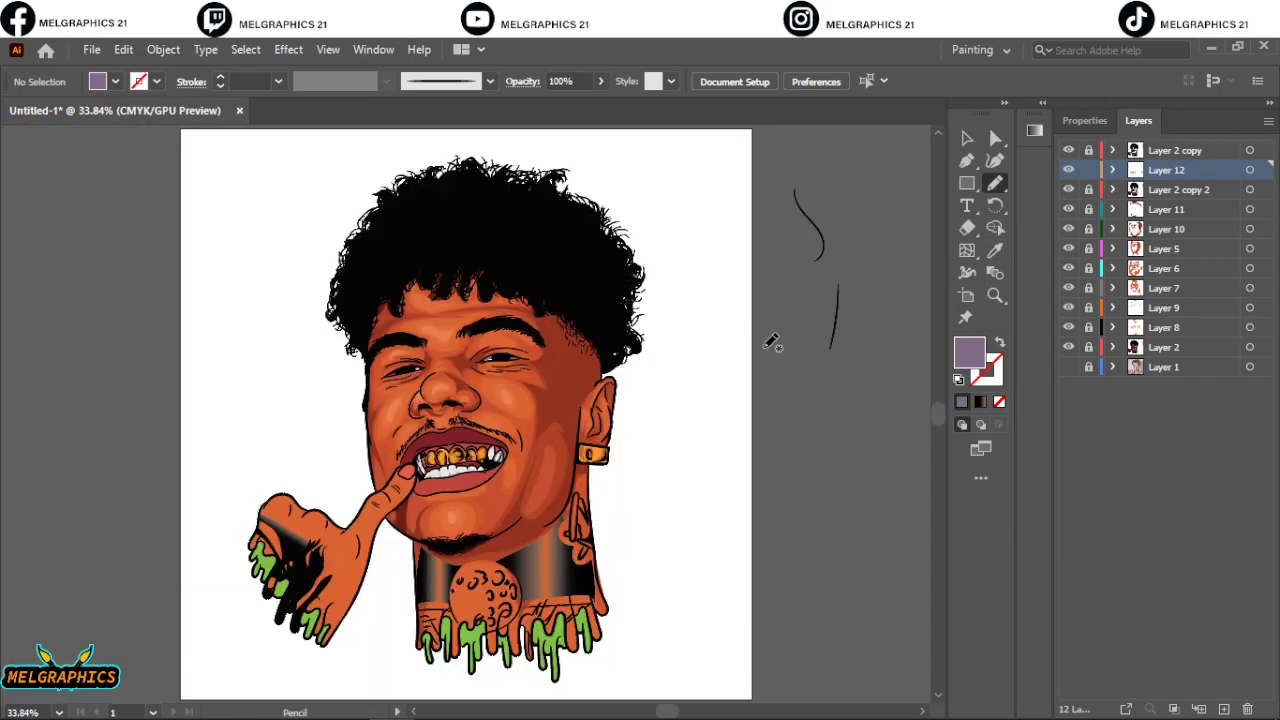
key("i")
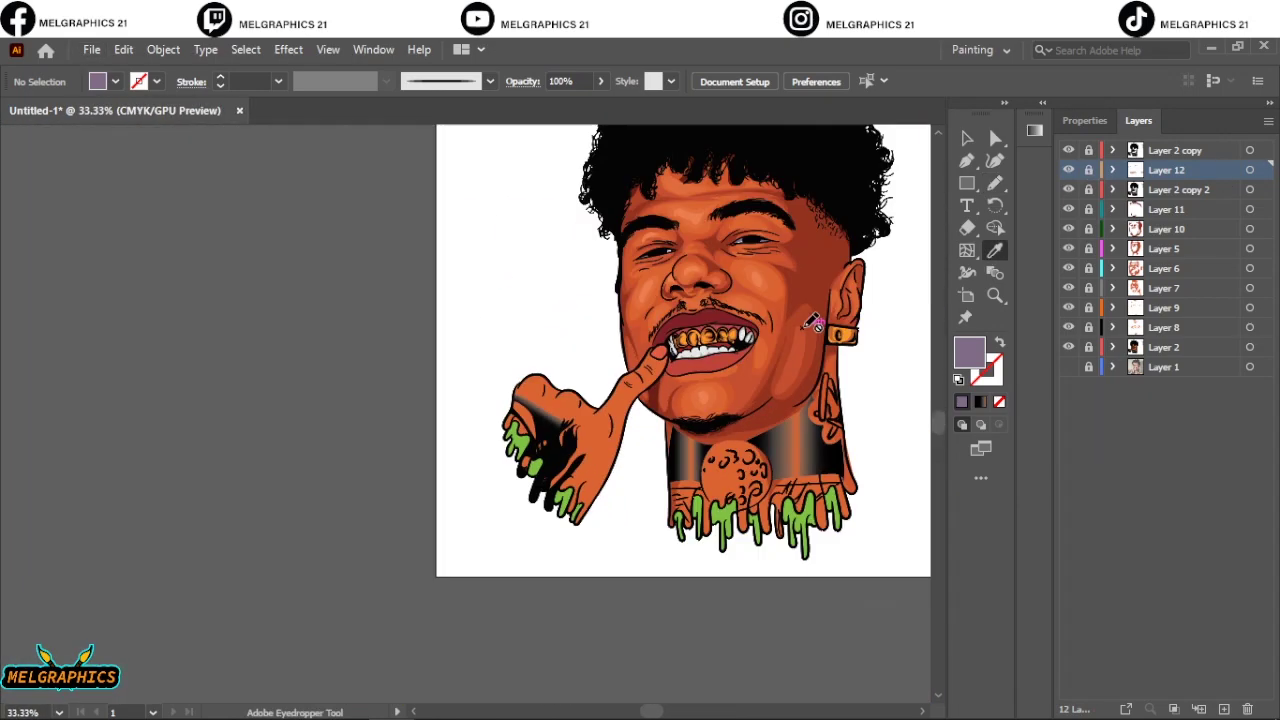
left_click_drag(1068, 189, 1068, 366)
Show Layer 5 again and eyedrop the red-orange shadow colour from the photo
key("ctrl+1")
left_click(1068, 248)
left_click(880, 420)
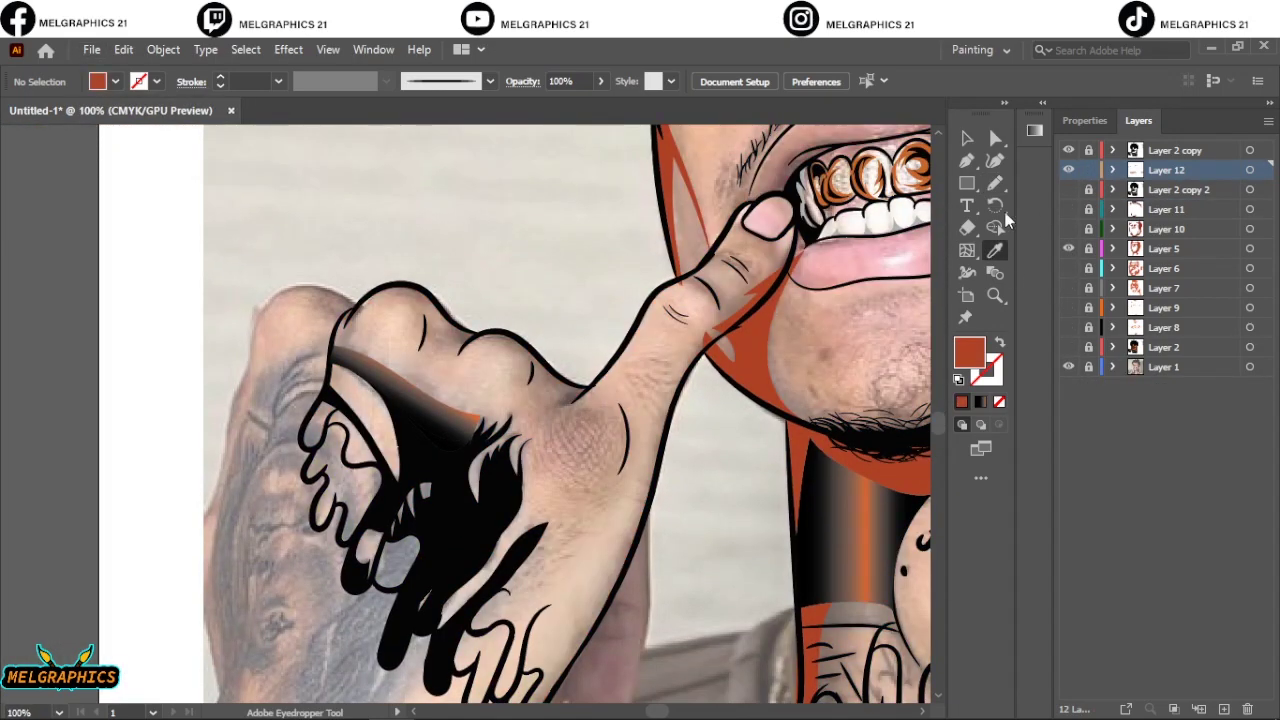
key("ctrl+plus")
key("n")
Draw red-orange shadow shapes over the knuckles and along the thumb
mouse_move(445, 412)
left_mouse_down()
mouse_move(462, 350)
mouse_move(490, 385)
left_mouse_up()
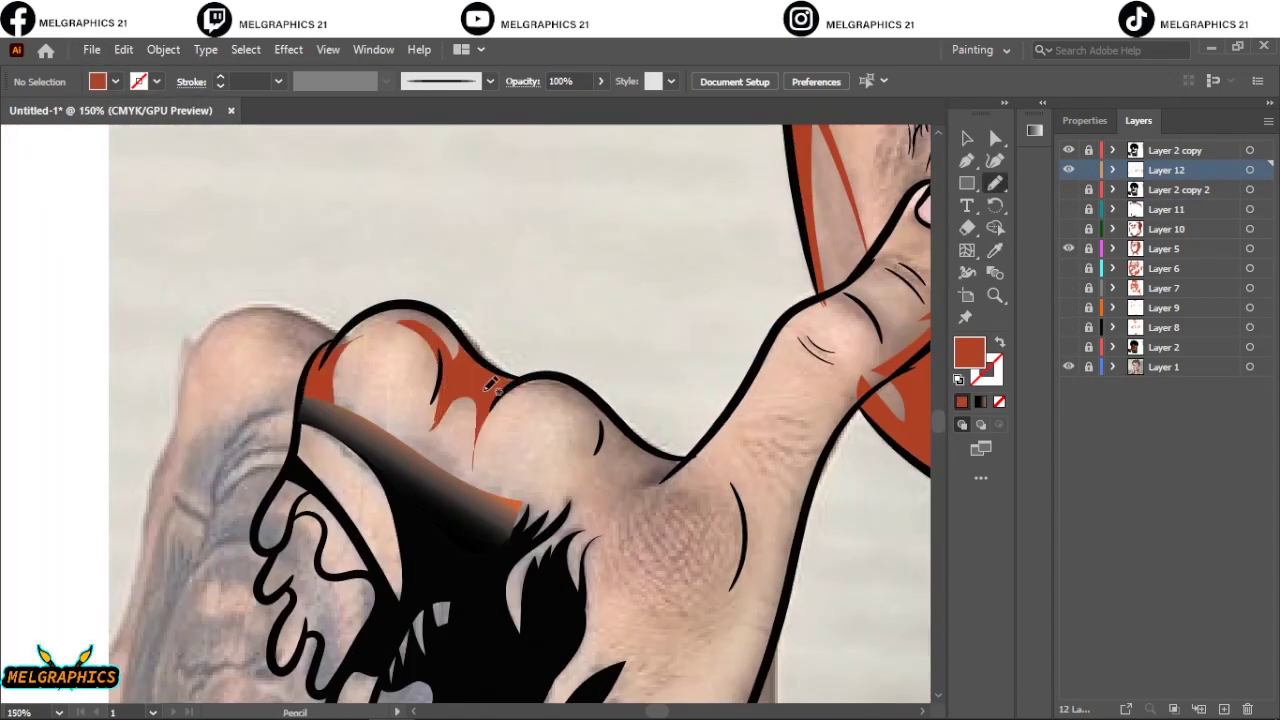
left_click_drag(566, 370, 565, 385)
scroll(727, 416, "down", 5)
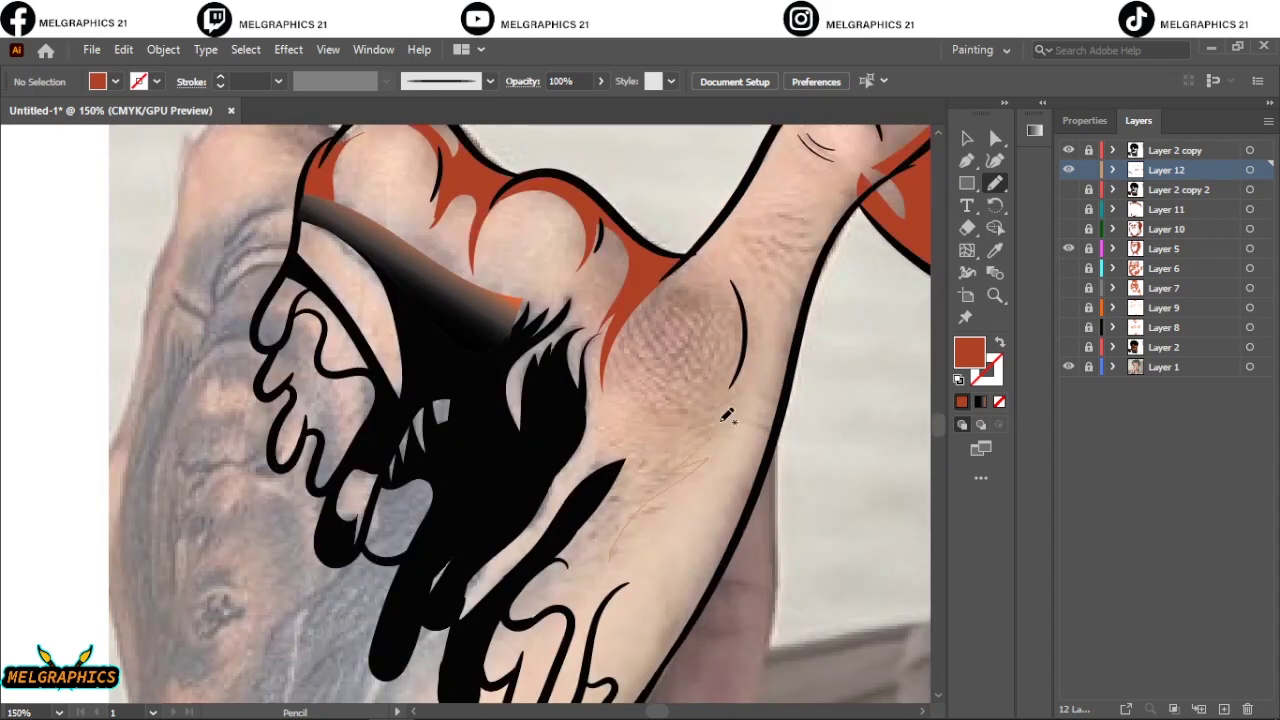
scroll(640, 480, "up", 5)
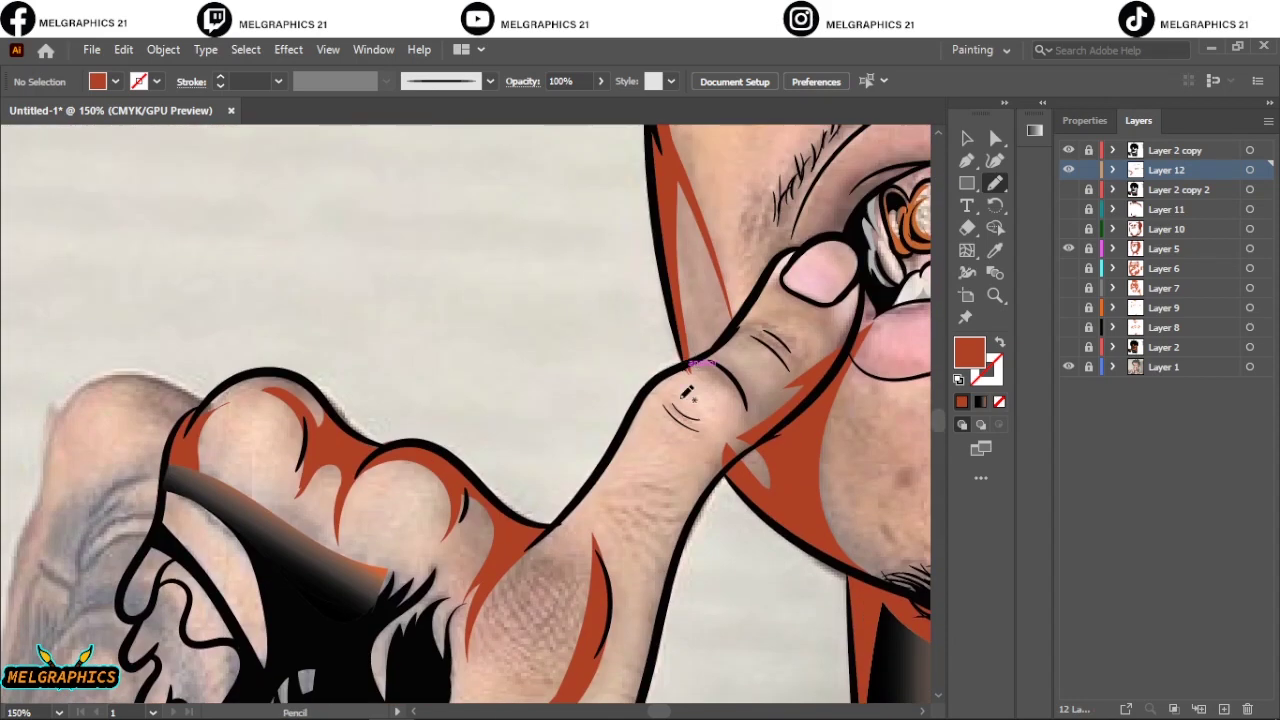
left_click_drag(798, 338, 840, 352)
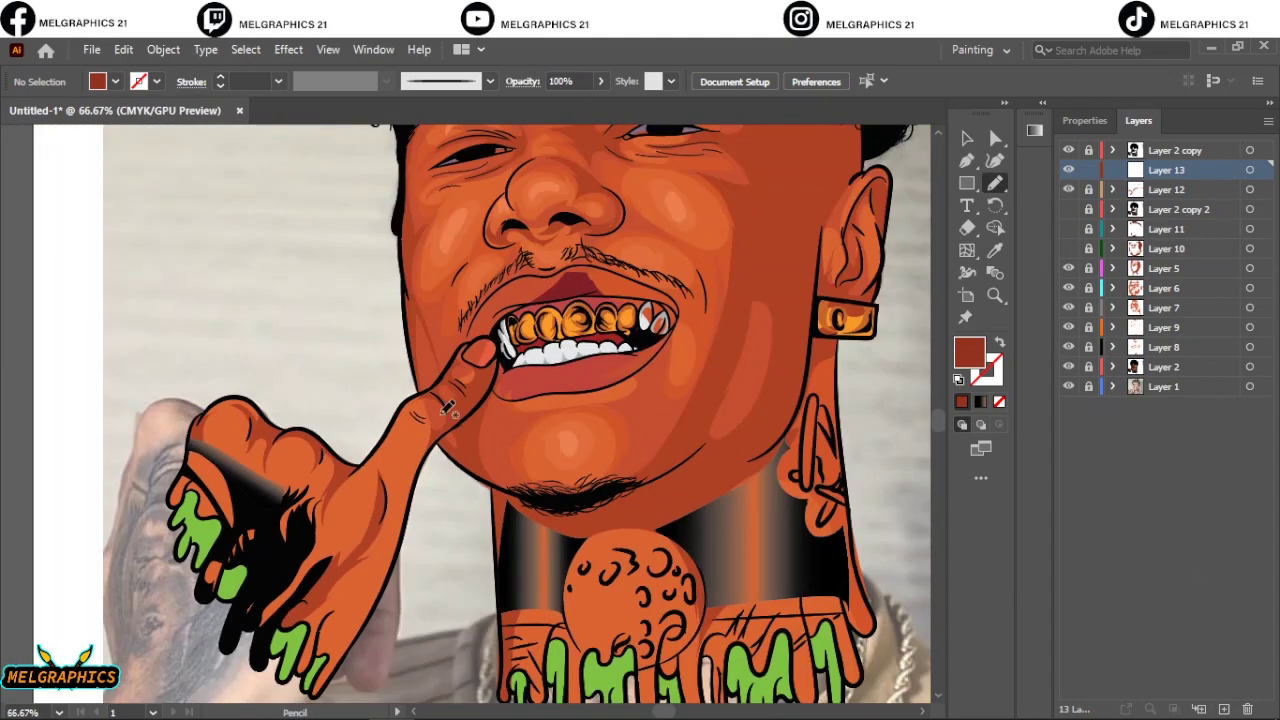
Add shading across the second and third gold teeth
scroll(447, 408, "up", 3)
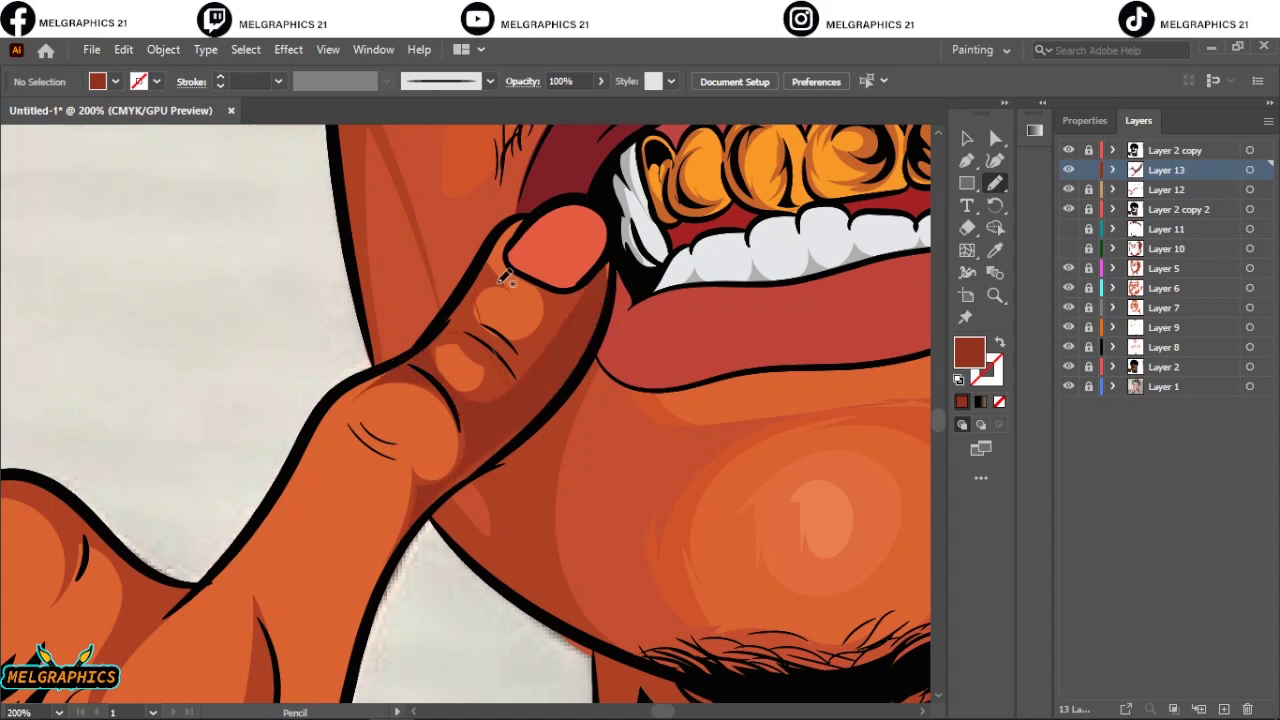
scroll(422, 535, "down", 3)
scroll(437, 480, "up", 2)
scroll(395, 568, "up", 5)
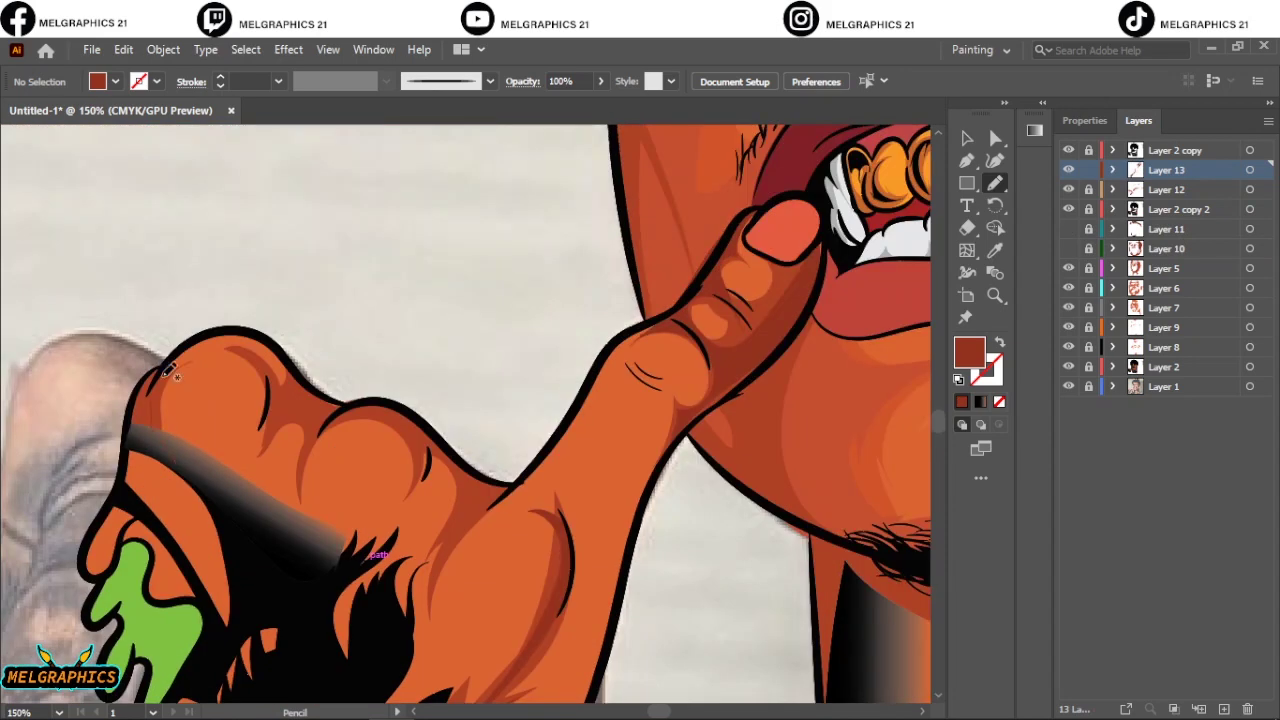
key("ctrl+0")
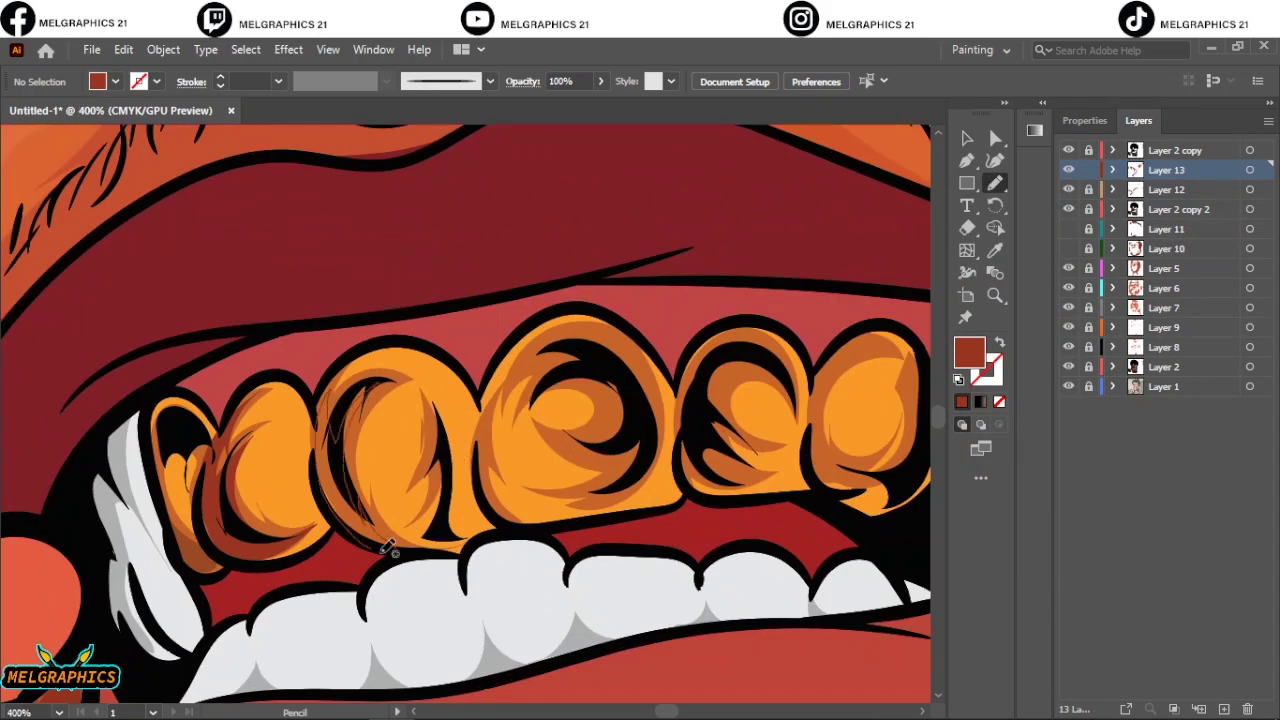
left_click_drag(388, 548, 502, 497)
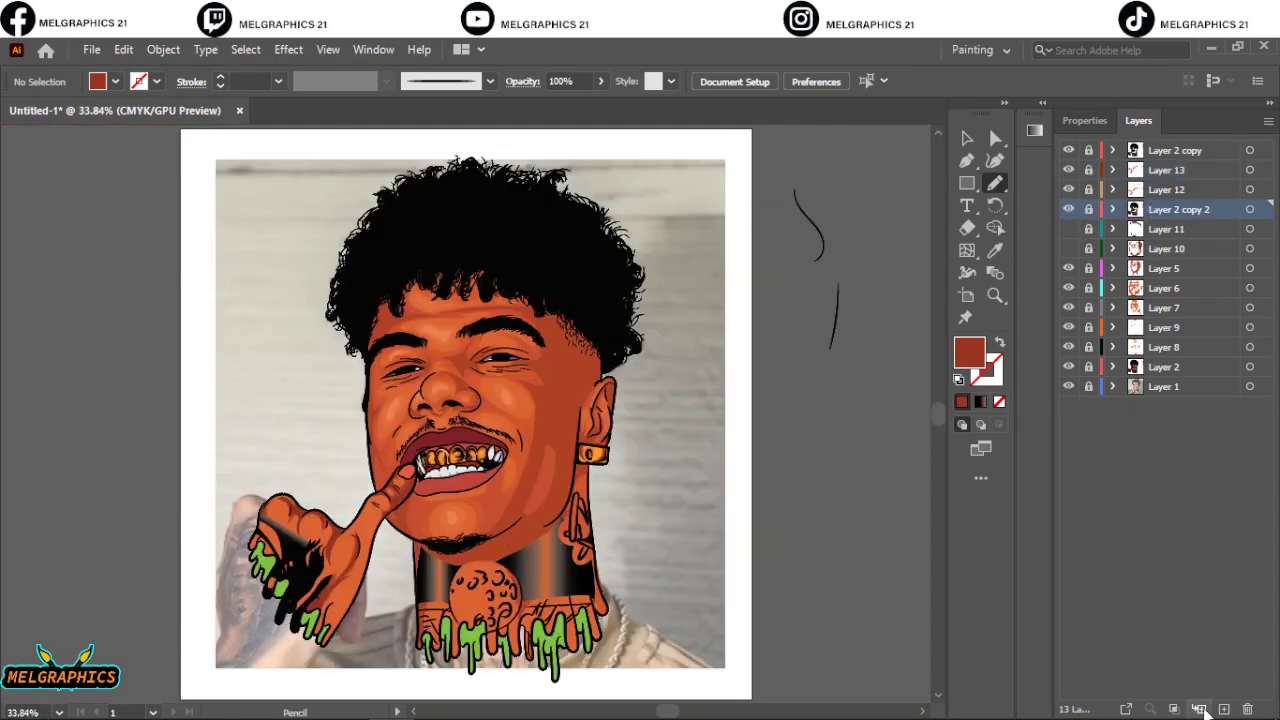
On a new layer, draw dark shadow strokes on the back of the hand
left_click(1203, 710)
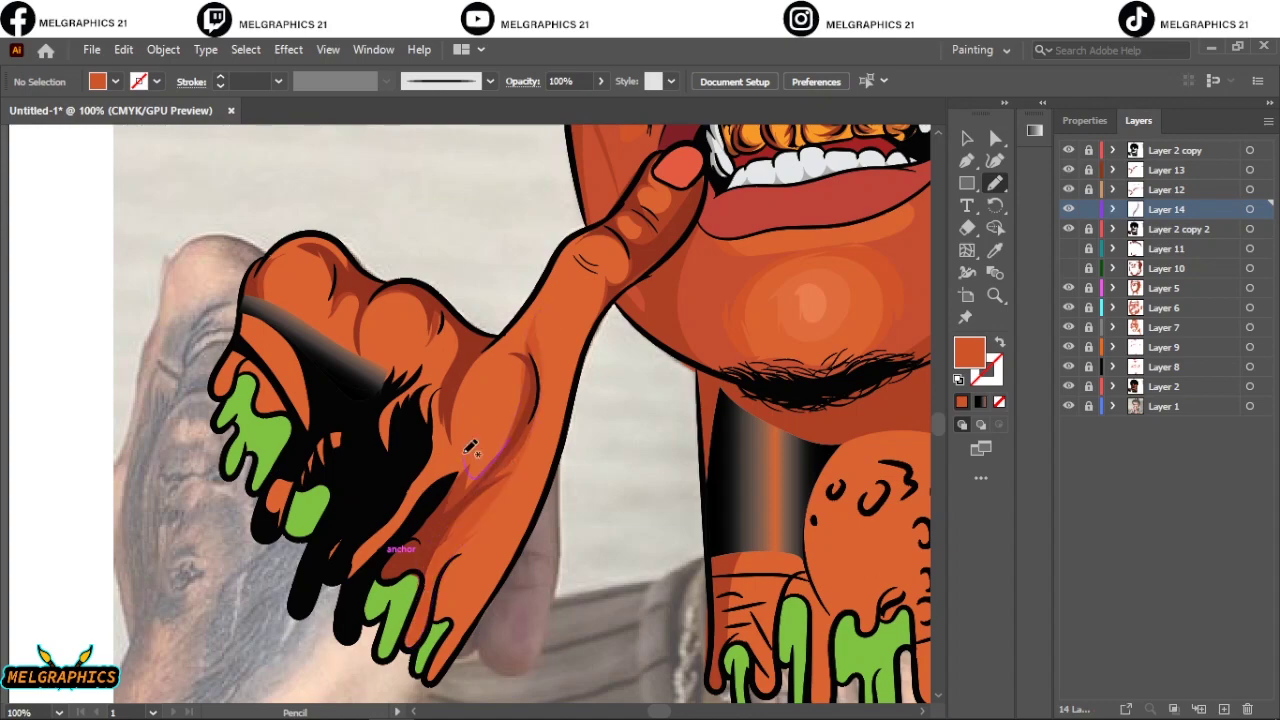
left_click_drag(470, 447, 467, 452)
left_click_drag(449, 430, 485, 371)
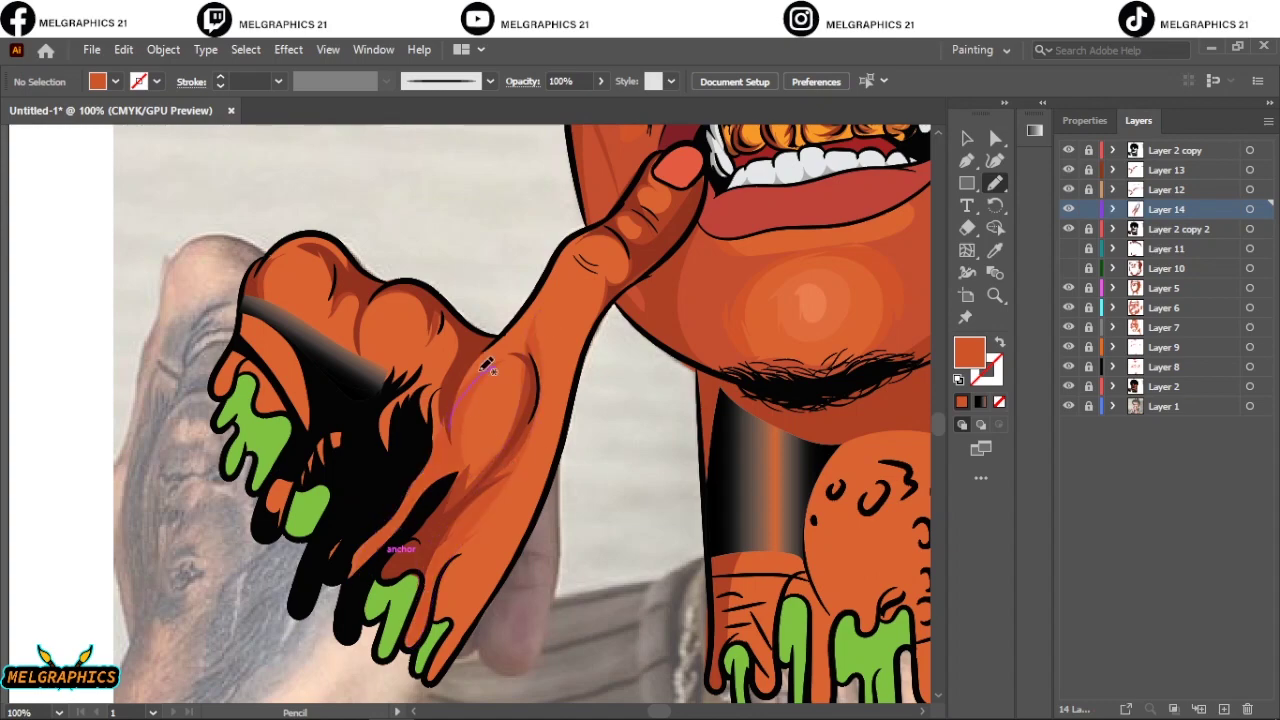
scroll(500, 400, "up", 3)
left_click_drag(585, 510, 603, 437)
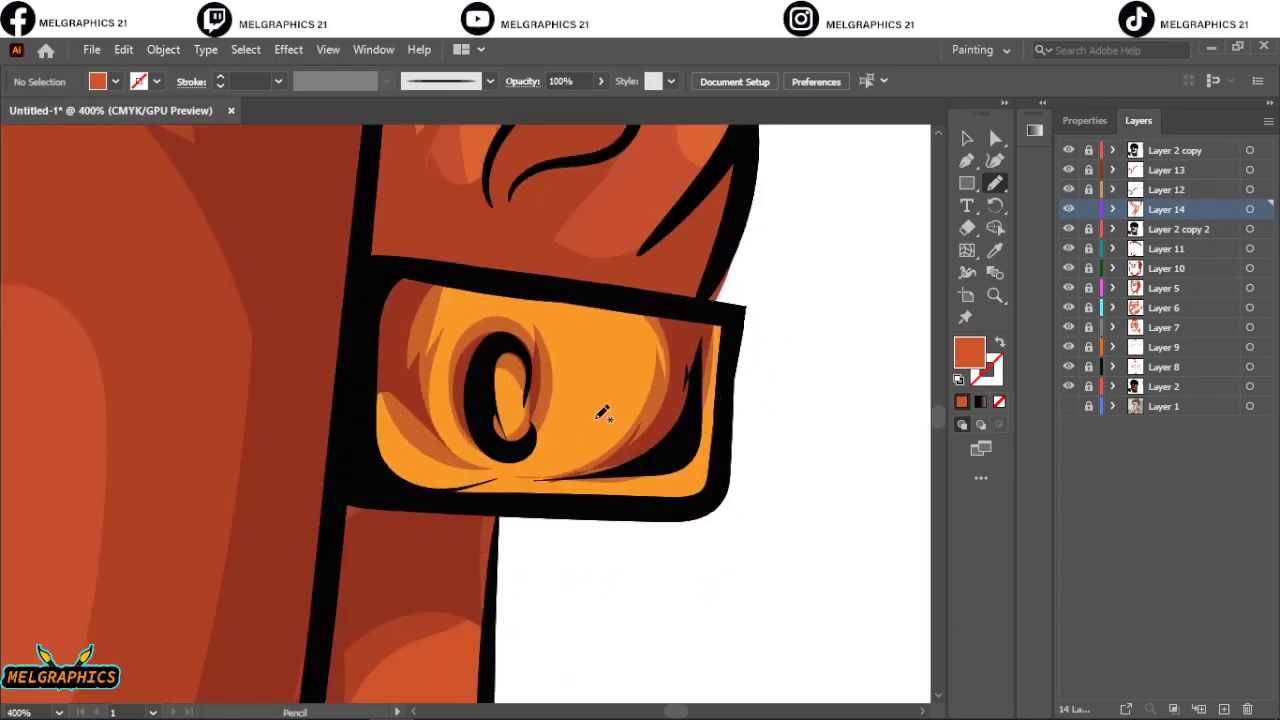
Pick an orange fill and add highlights on the earring and a gold tooth
double_click(969, 352)
left_click(1180, 268)
left_click_drag(654, 306, 506, 290)
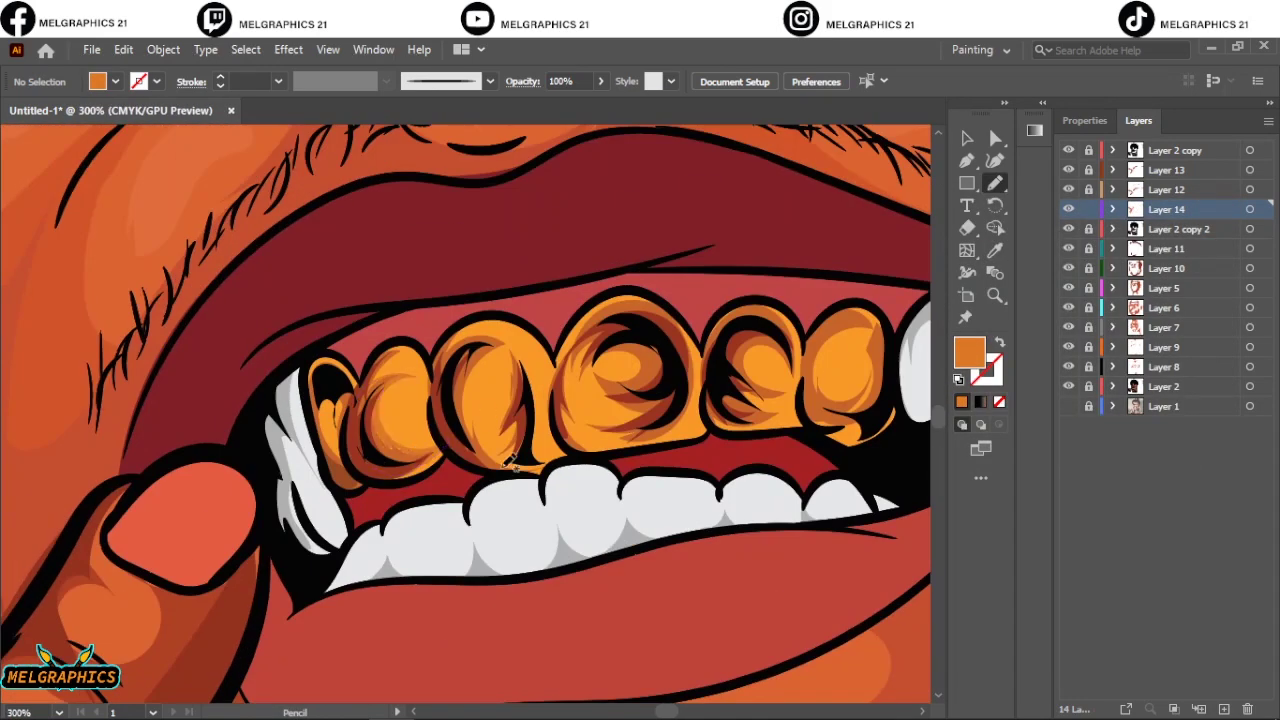
left_click_drag(512, 462, 514, 345)
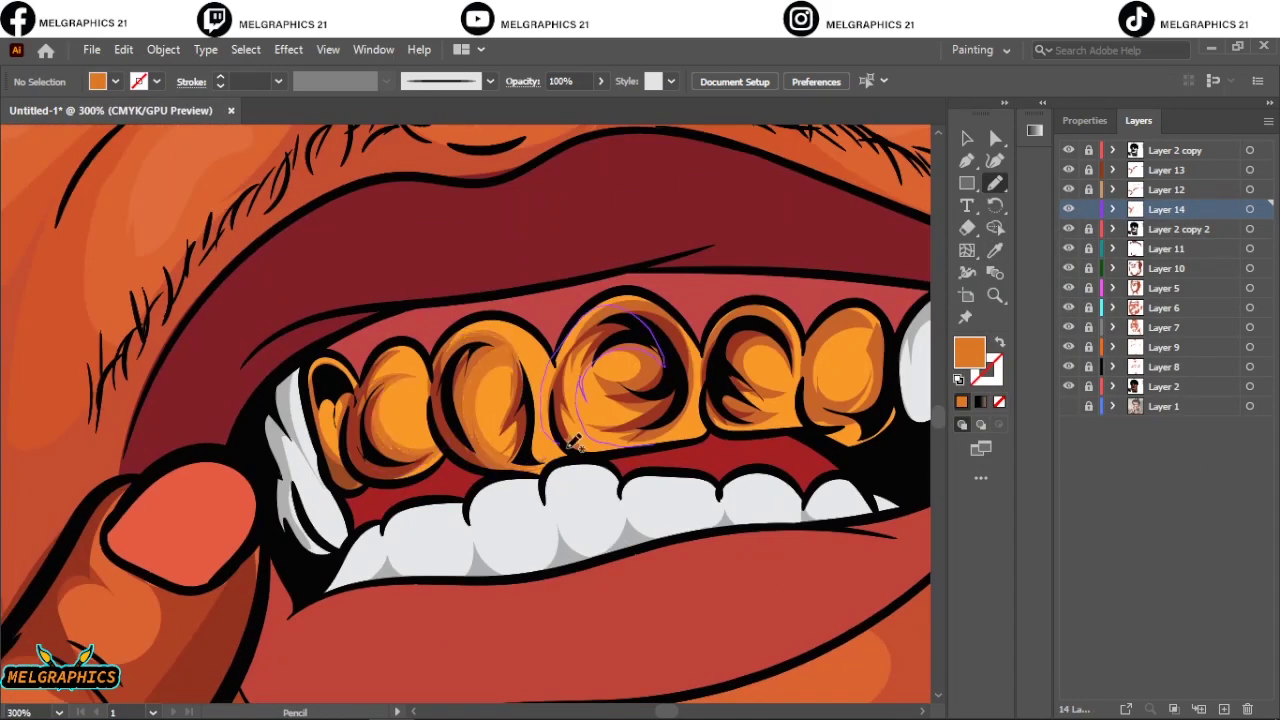
key("ctrl+0")
Set a light grey fill and shade a lower tooth
left_click(990, 251)
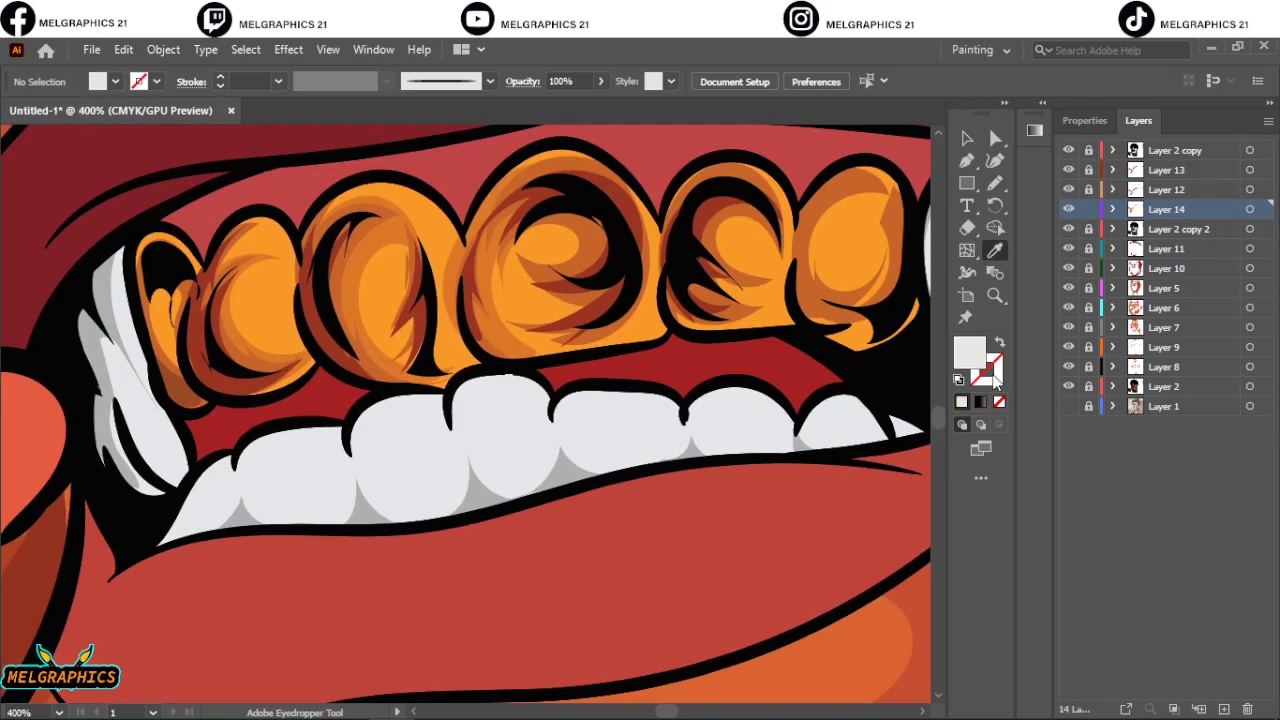
double_click(969, 351)
left_click(1177, 268)
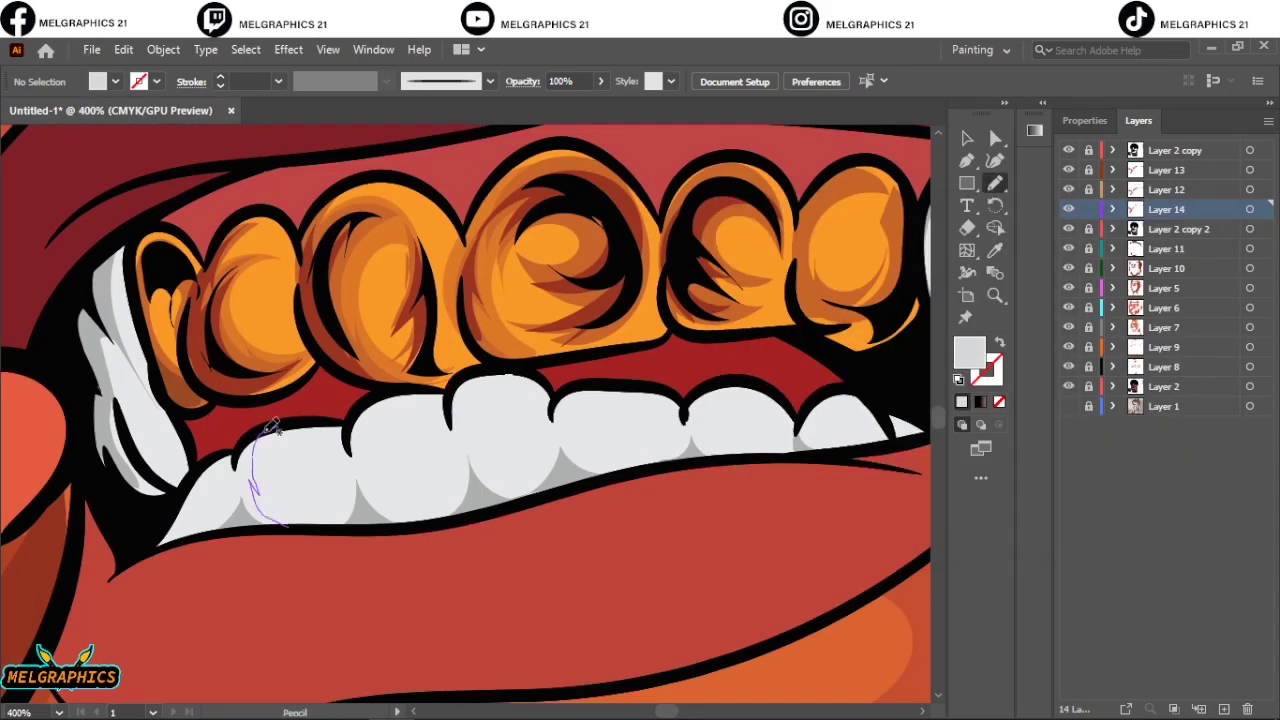
left_click_drag(405, 522, 368, 462)
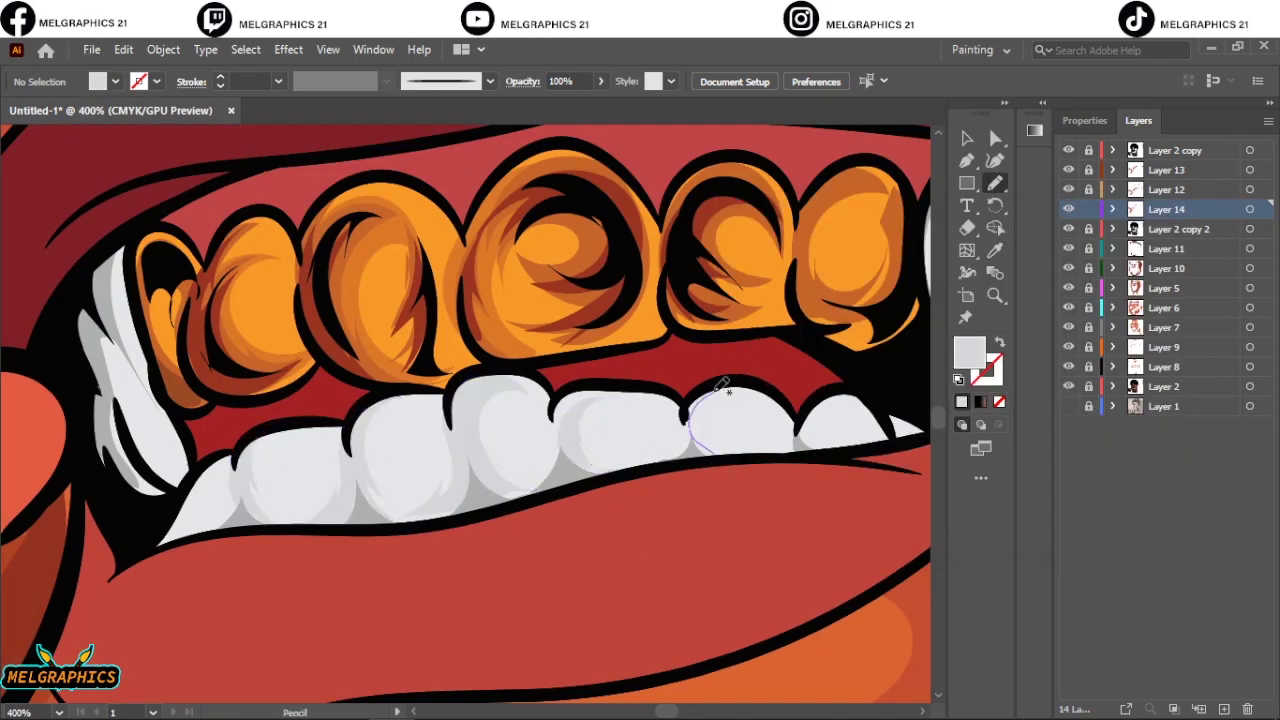
scroll(752, 444, "right", 3)
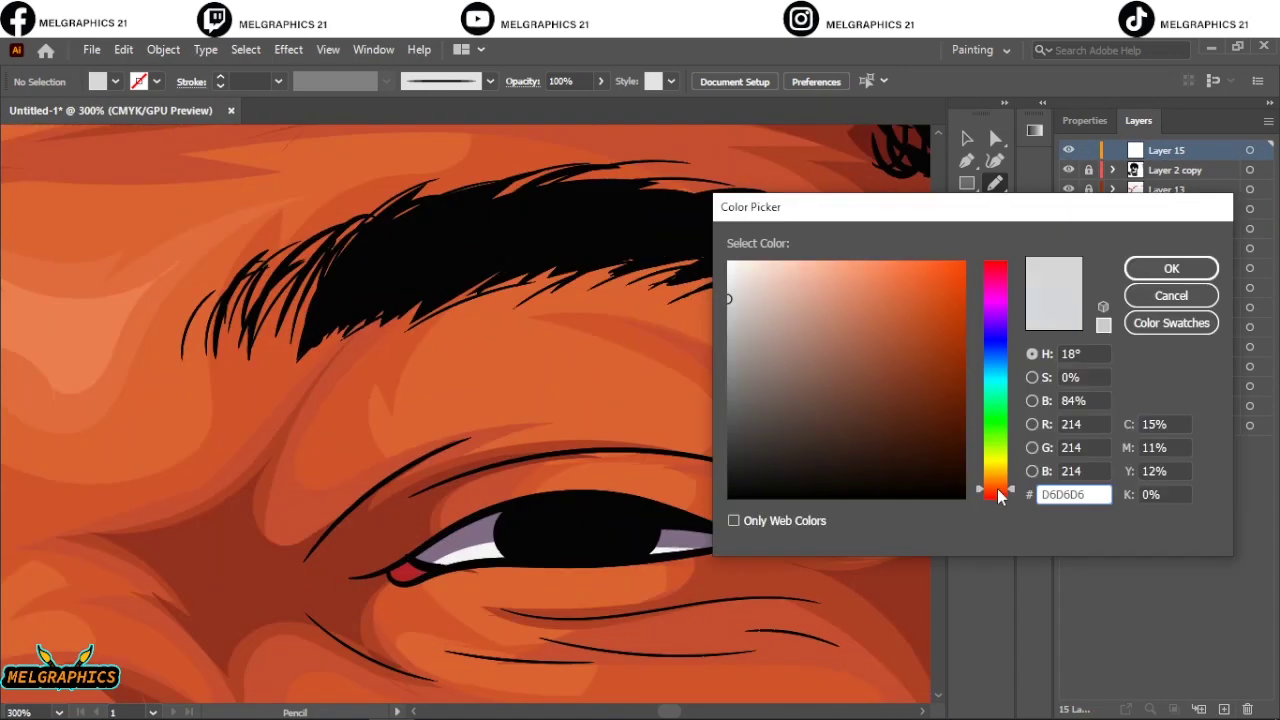
Choose a dark red fill colour for the eye accents
left_click(943, 420)
key("Return")
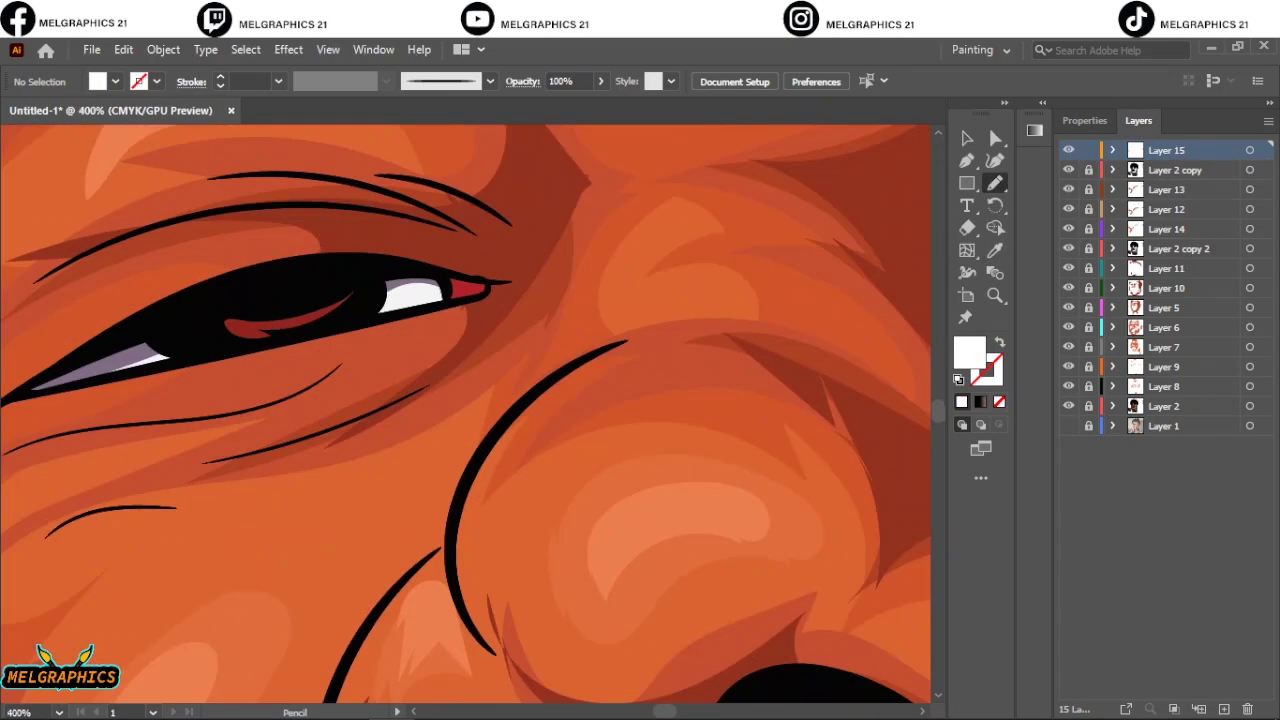
key("ctrl+0")
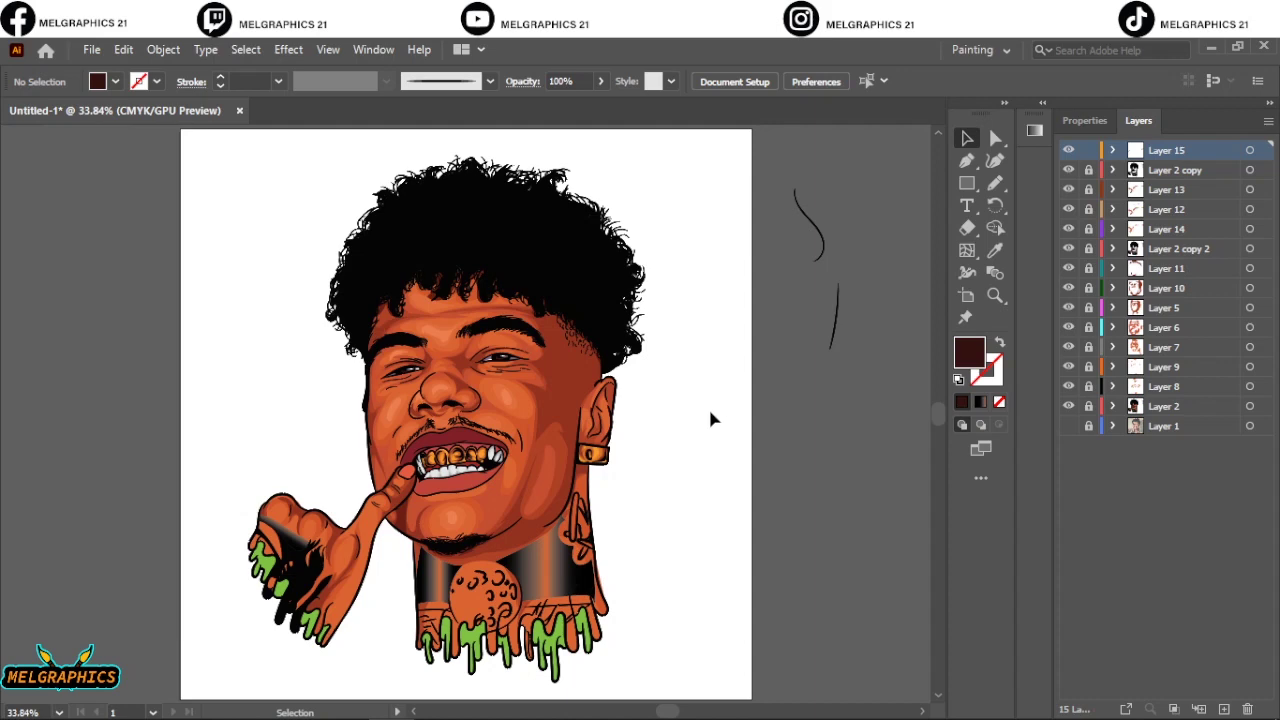
On a new layer, draw a long flat ellipse above the artboard
left_click(1199, 709)
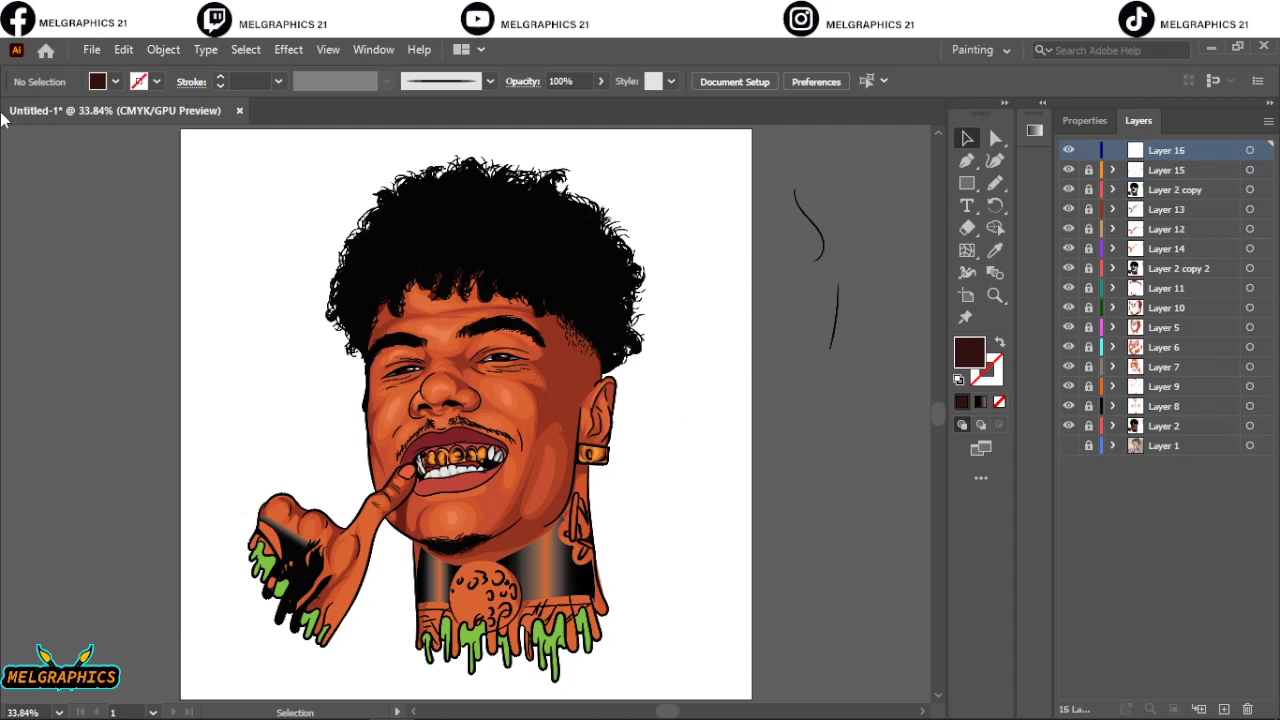
key("l")
scroll(520, 400, "up", 3)
left_click_drag(234, 270, 810, 276)
Give the ellipse a gradient with a dark purple middle stop (magenta, black 80)
left_click(115, 81)
left_click(150, 190)
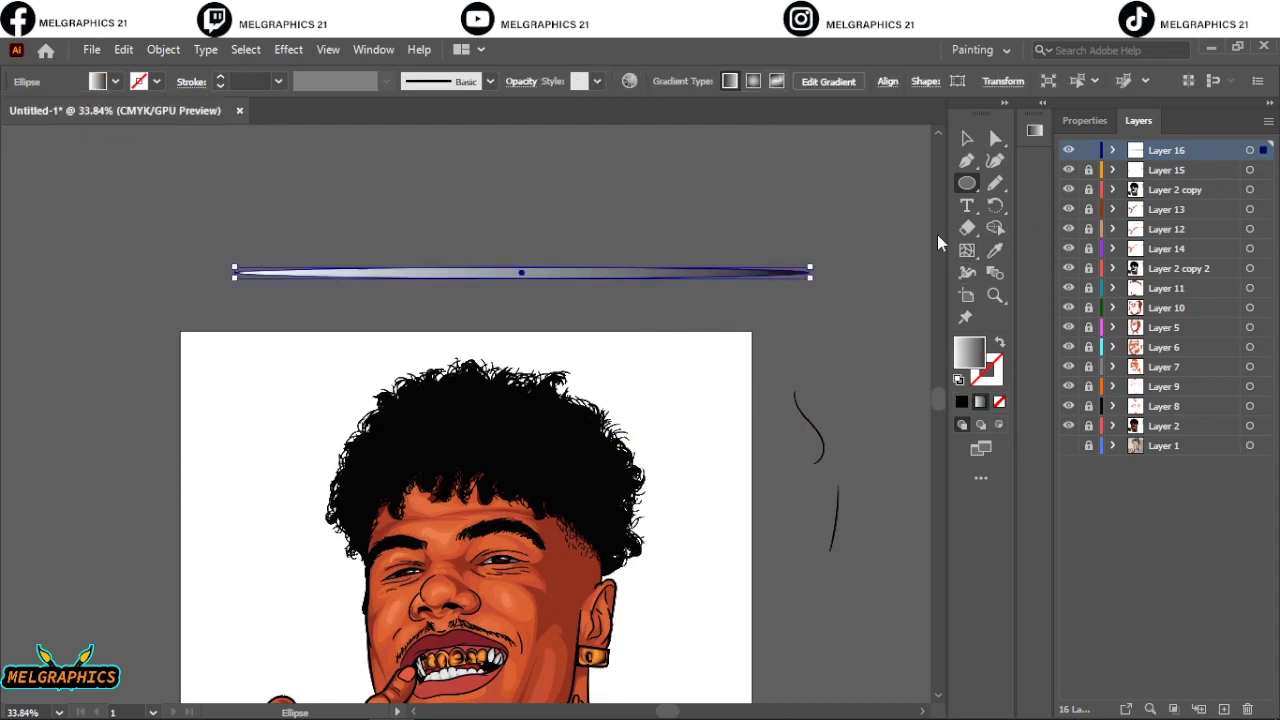
key("ctrl+plus")
key("ctrl+plus")
key("g")
left_click(813, 276)
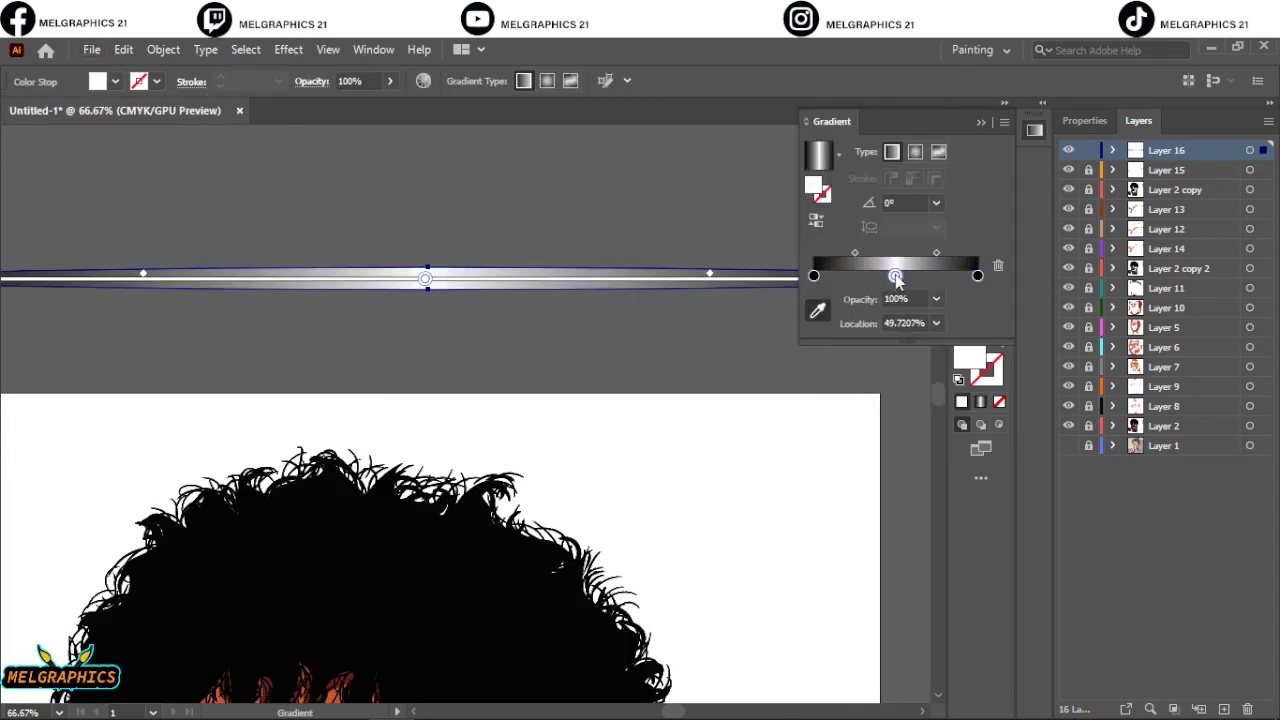
double_click(895, 276)
left_click(736, 341)
left_click_drag(822, 370, 886, 370)
left_click_drag(879, 418, 898, 418)
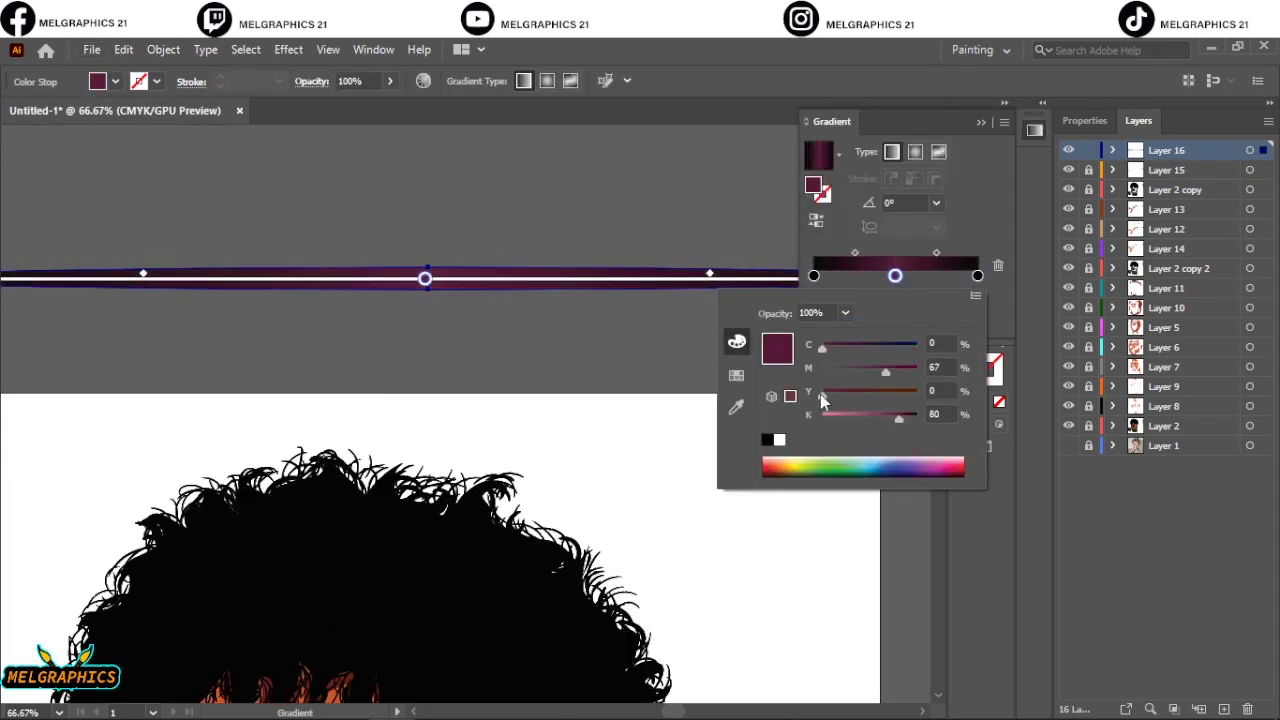
left_click(979, 124)
Paint two wavy test strokes on the pasteboard with the Paintbrush, then deselect
key("ctrl+plus")
key("ctrl+plus")
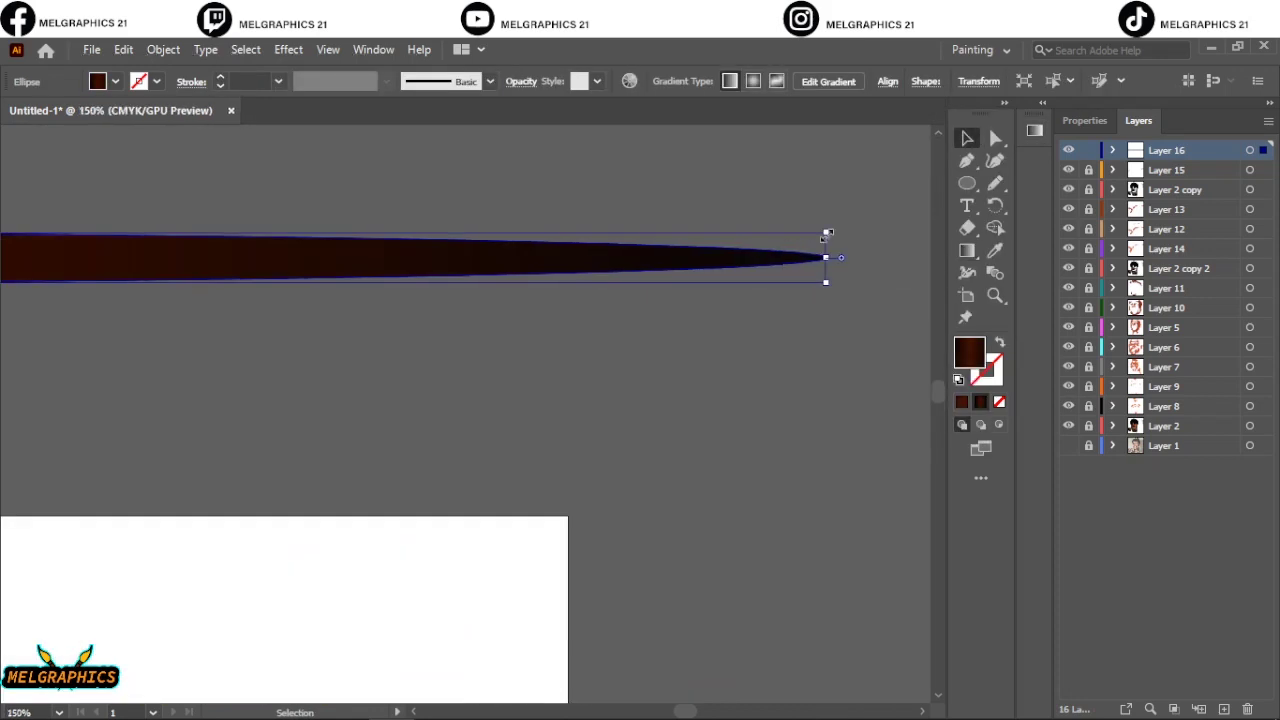
key("b")
left_click_drag(682, 352, 793, 373)
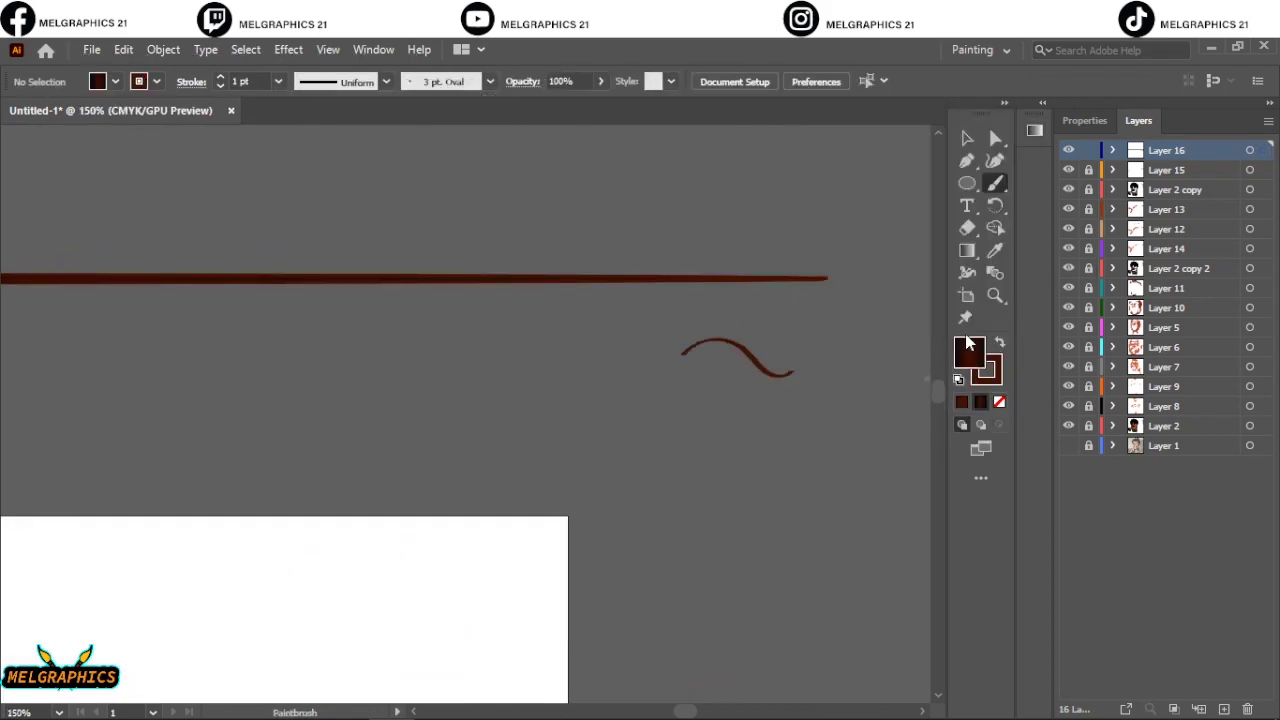
left_click_drag(667, 487, 736, 445)
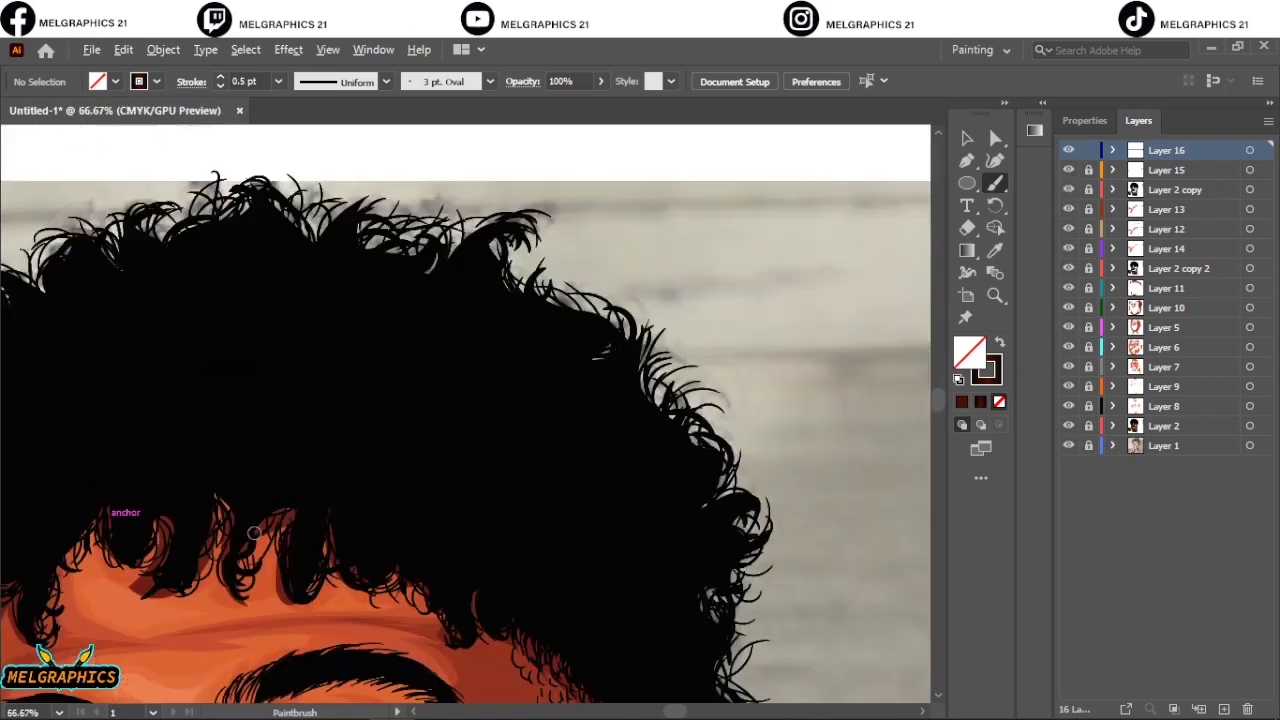
scroll(345, 436, "up", 5)
left_click(968, 251)
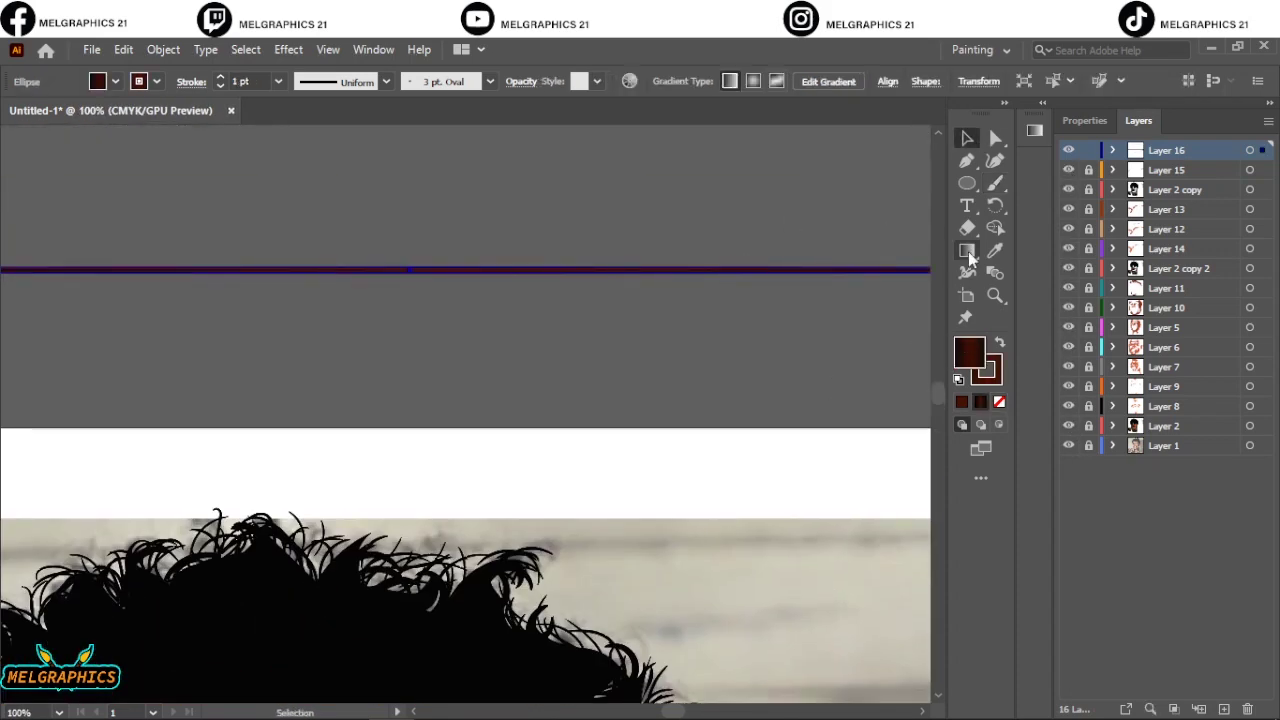
key("b")
key("ctrl+shift+a")
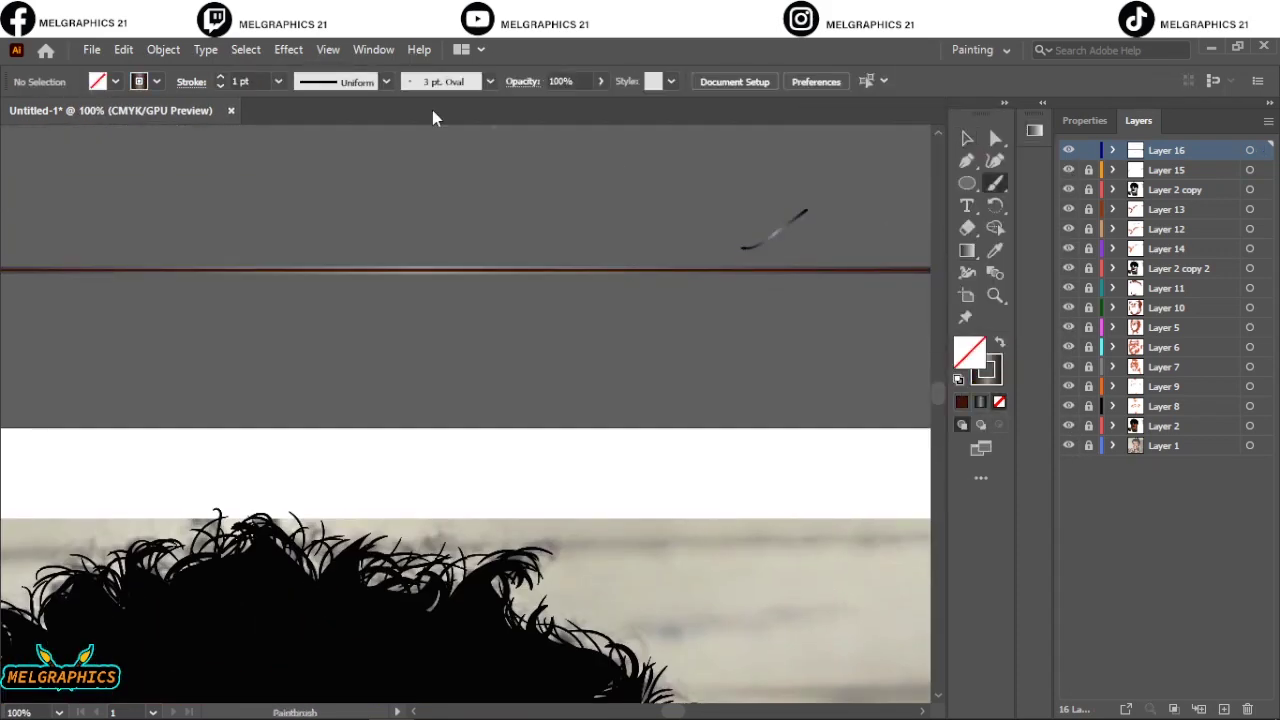
scroll(563, 260, "down", 2)
Paint light curl highlight strokes throughout the black hair
scroll(450, 380, "down", 5)
left_click_drag(300, 510, 320, 428)
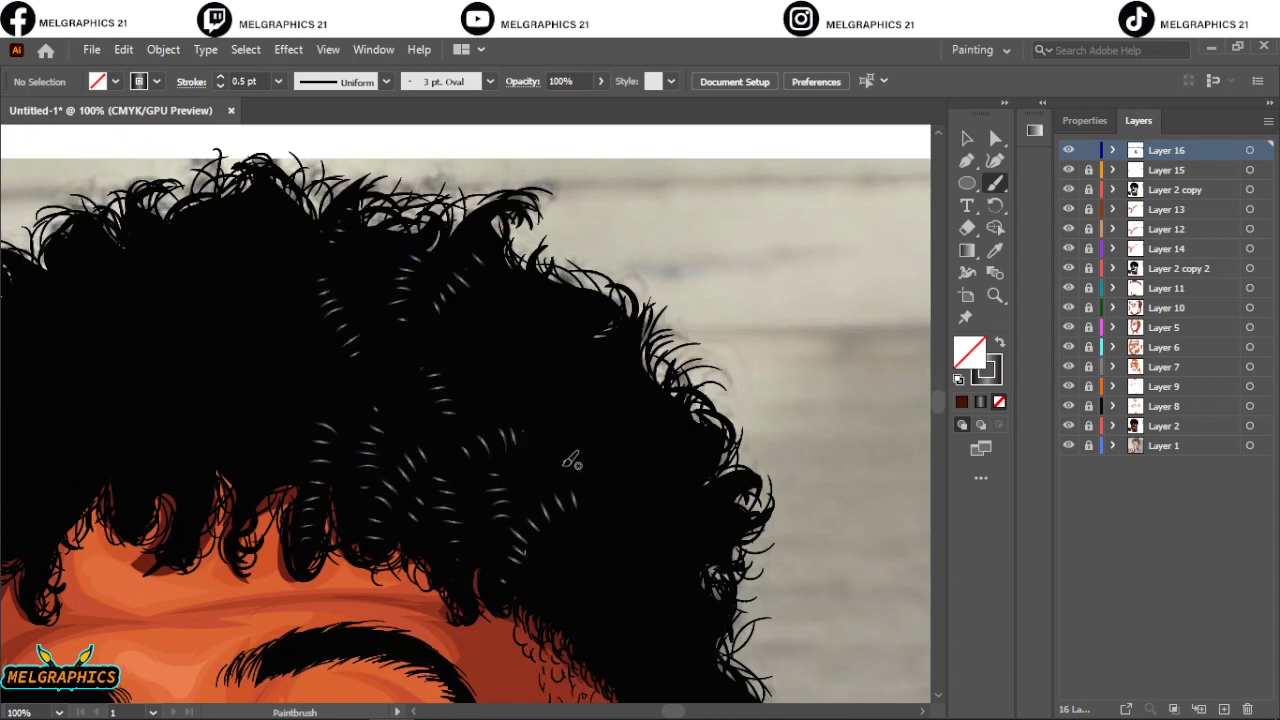
left_click_drag(572, 460, 705, 350)
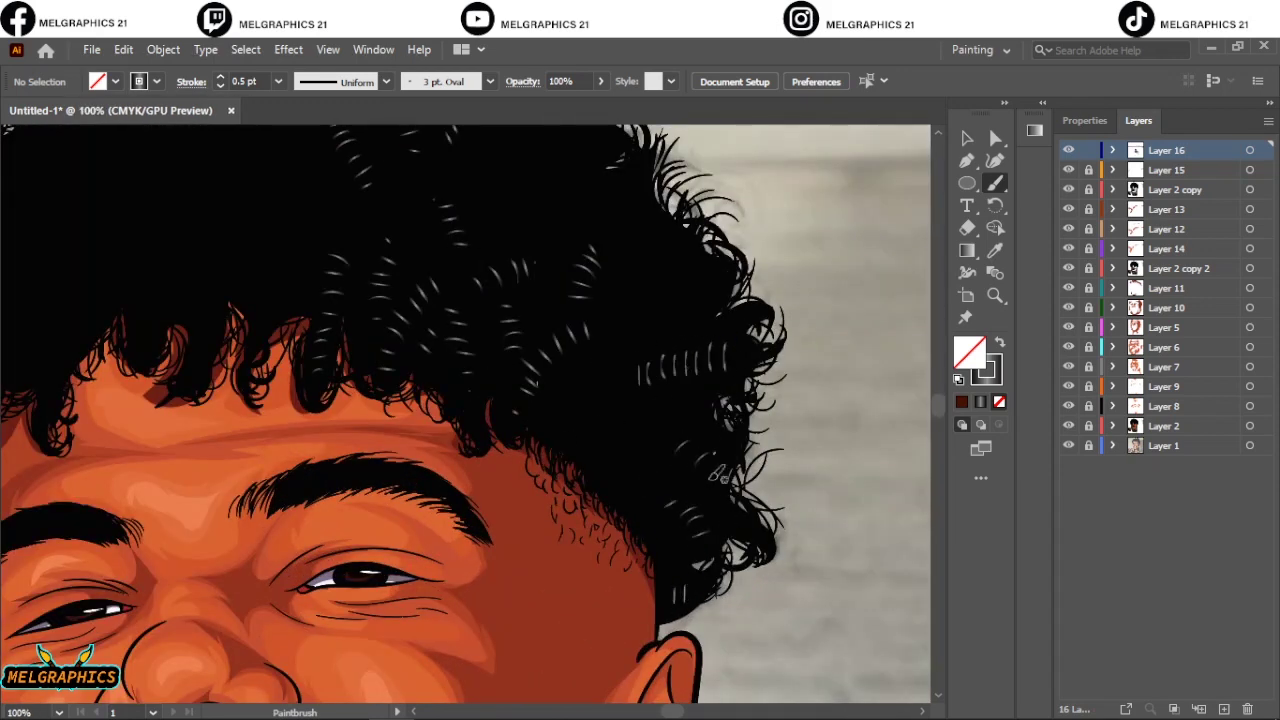
scroll(672, 258, "up", 4)
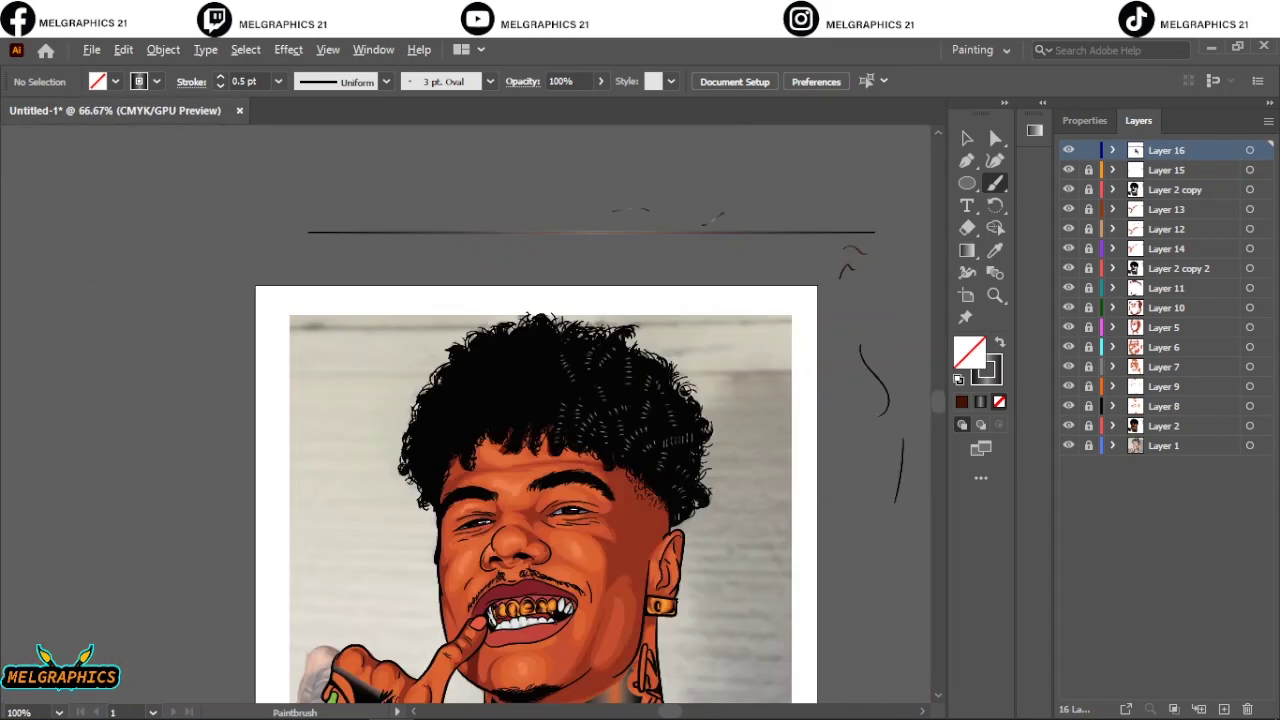
left_click_drag(610, 408, 543, 413)
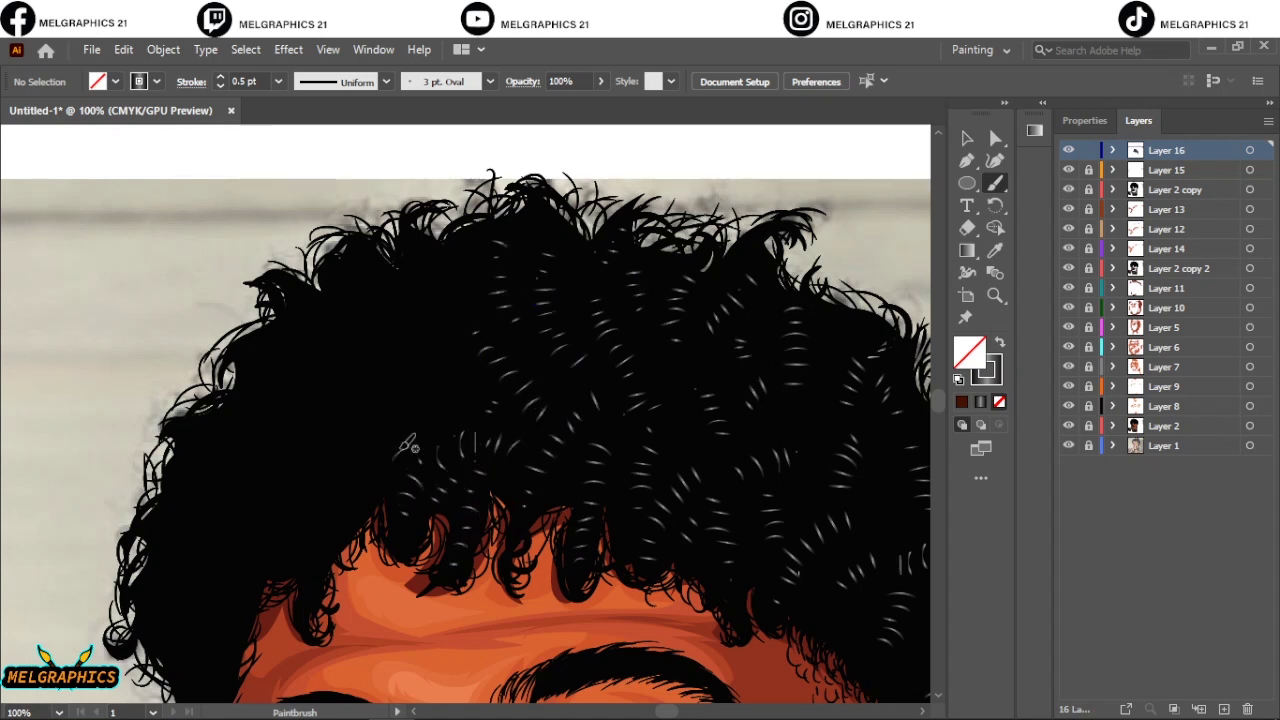
left_click_drag(1075, 447, 412, 502)
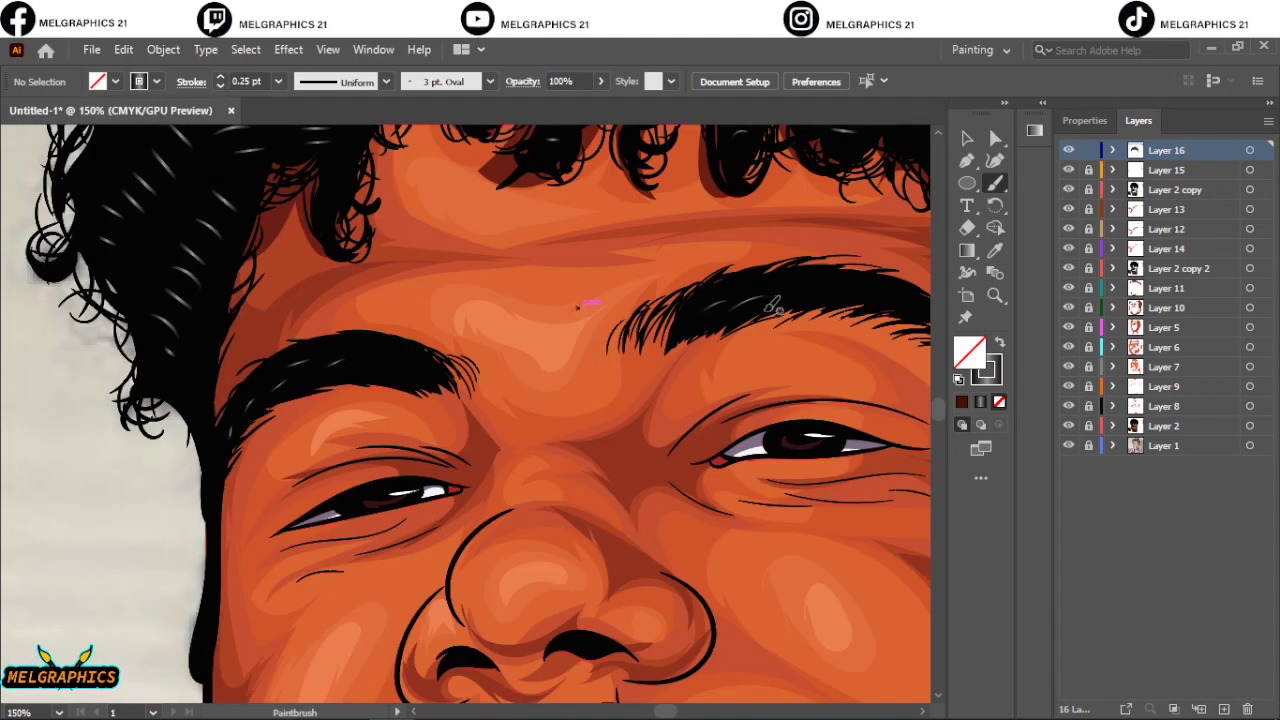
key("ctrl+0")
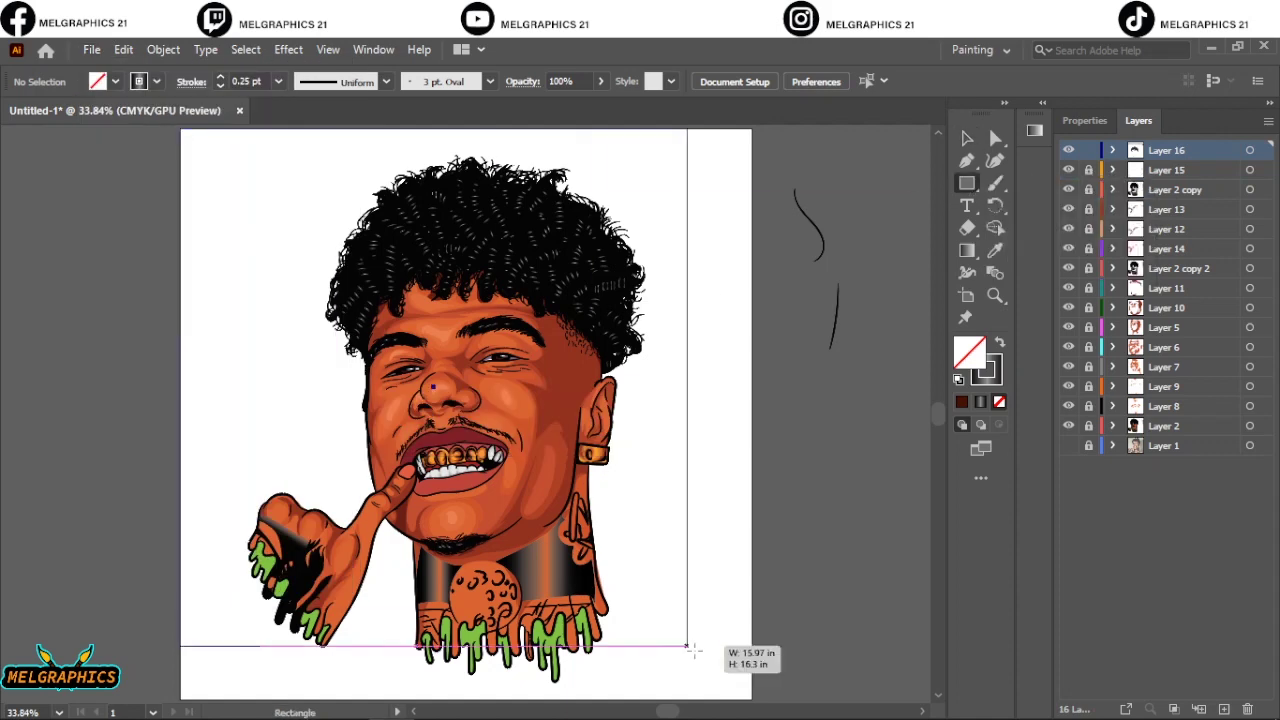
Cover the artboard with a red background rectangle on a new layer, then locate the logo in DESIGNS
left_click(1222, 445)
left_click(1224, 709)
left_click_drag(180, 129, 752, 699)
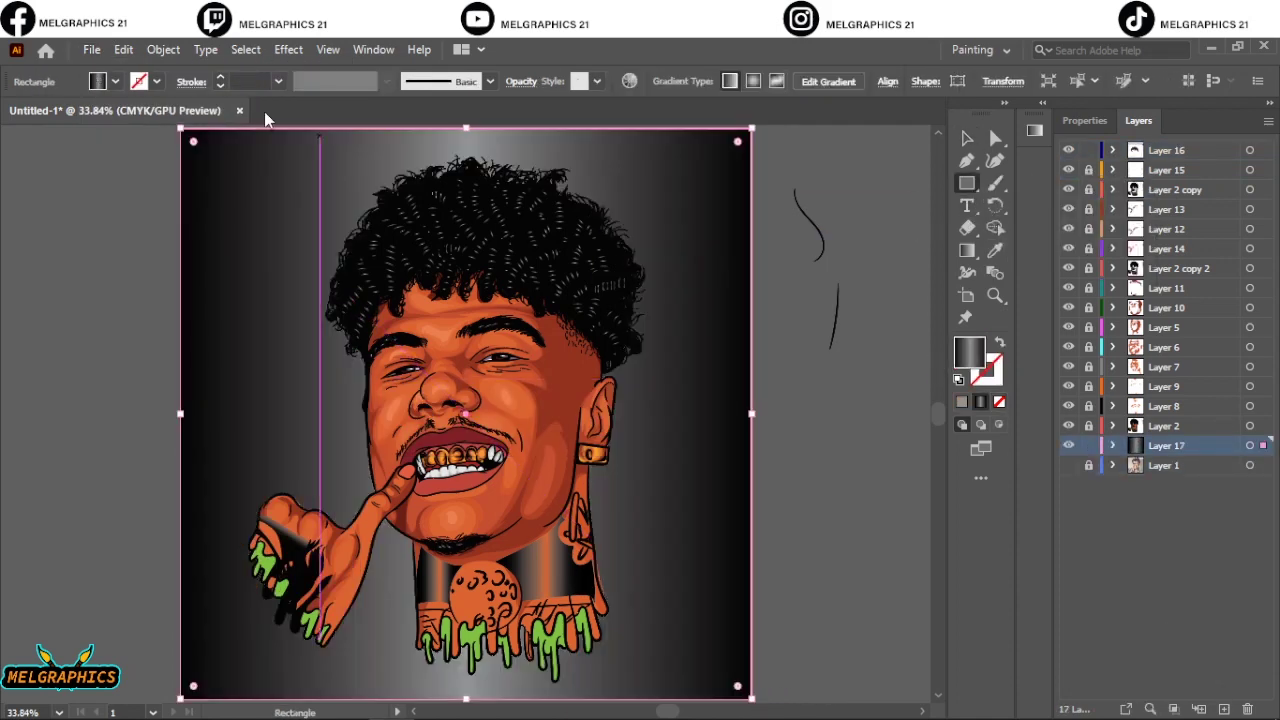
left_click(115, 81)
left_click(104, 113)
left_click(181, 113)
left_click(840, 508)
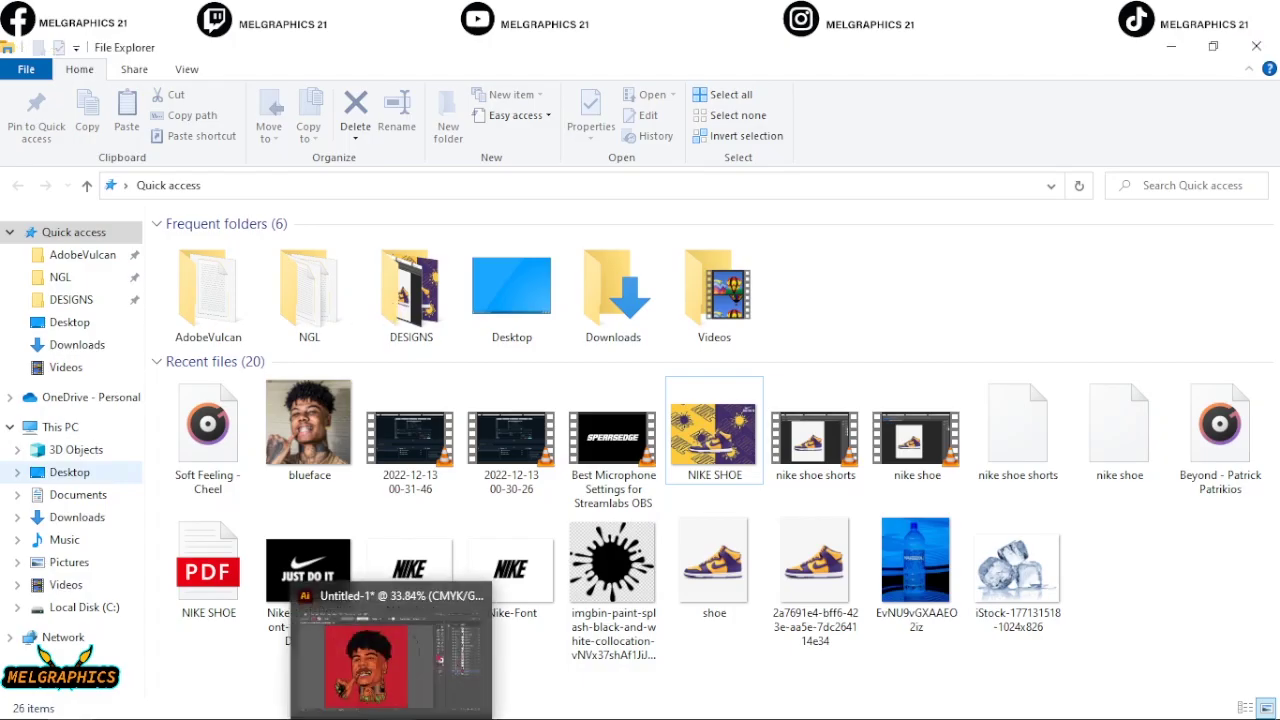
left_click(90, 472)
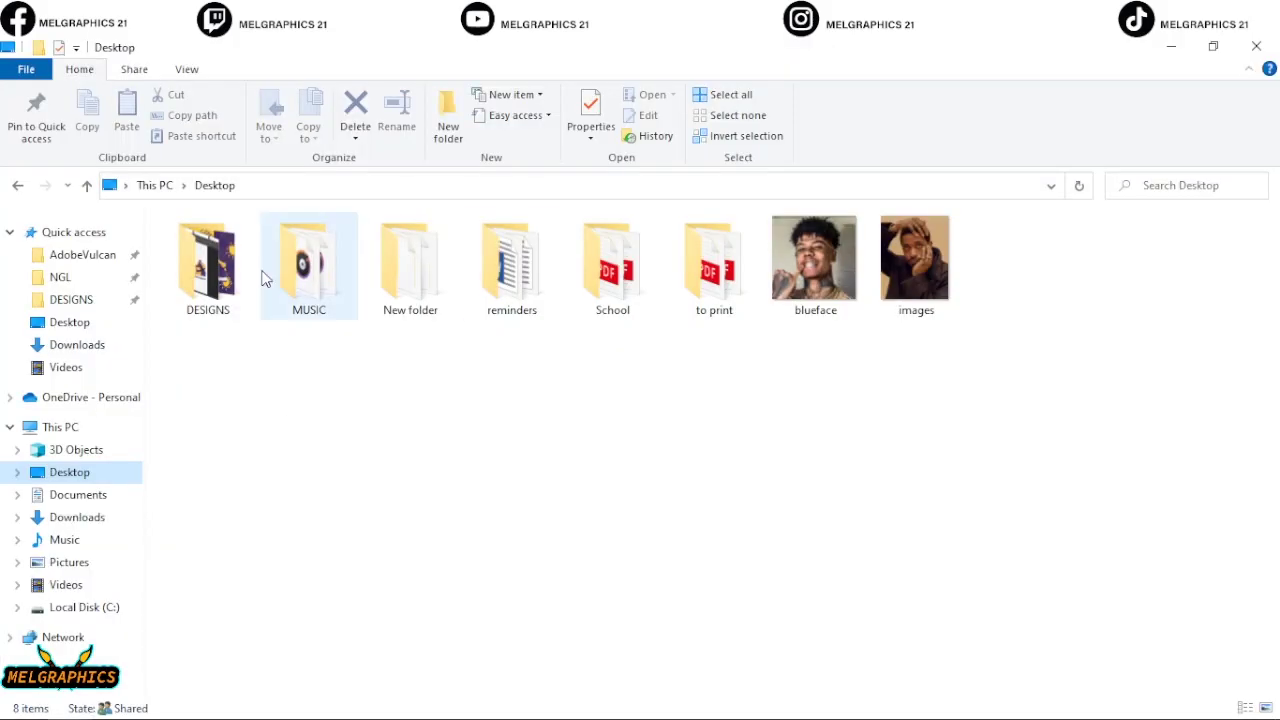
double_click(210, 255)
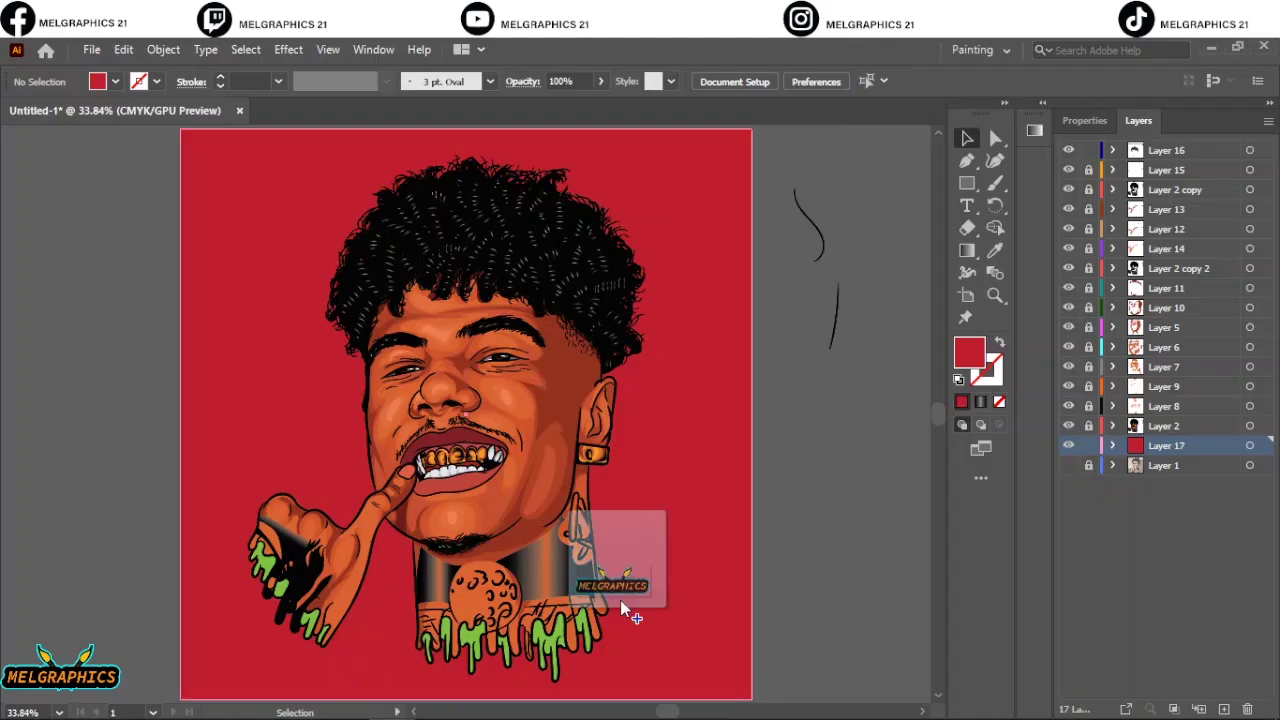
Position the MELGRAPHICS logo bottom-right, save as Blue Face, and export Blue-Face.jpg
left_click_drag(620, 600, 690, 670)
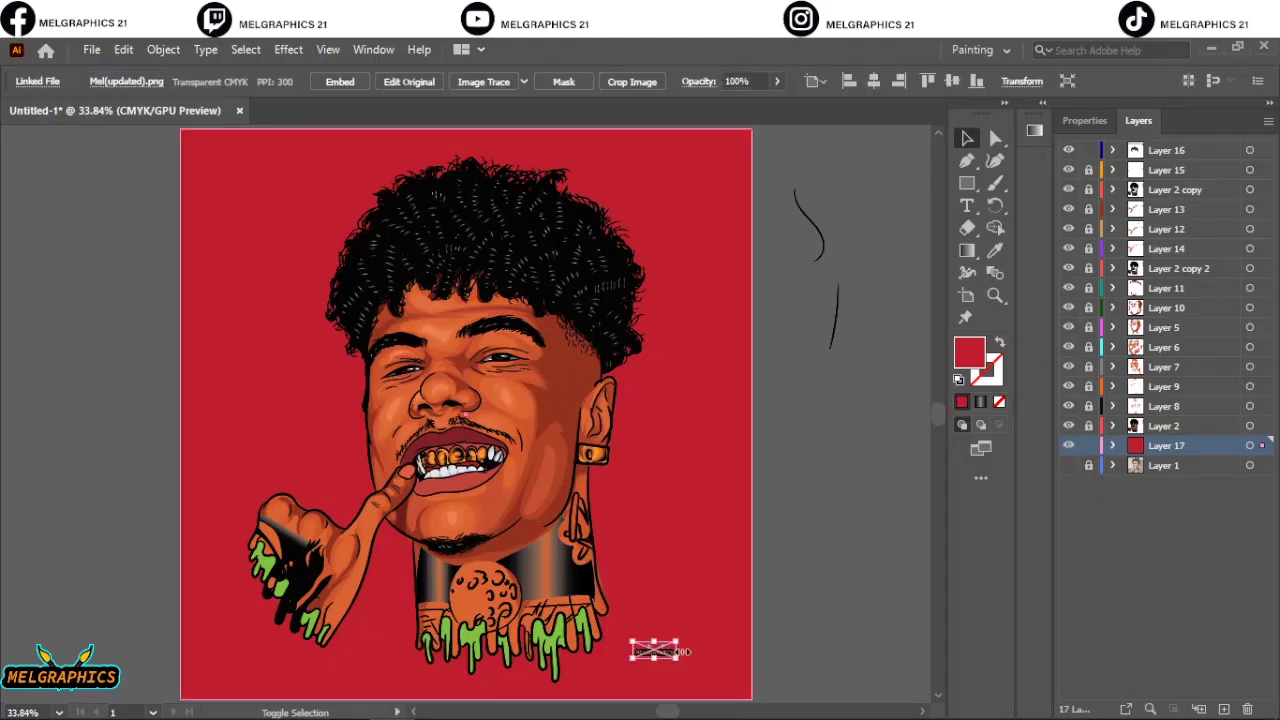
left_click(828, 561)
type("Blue")
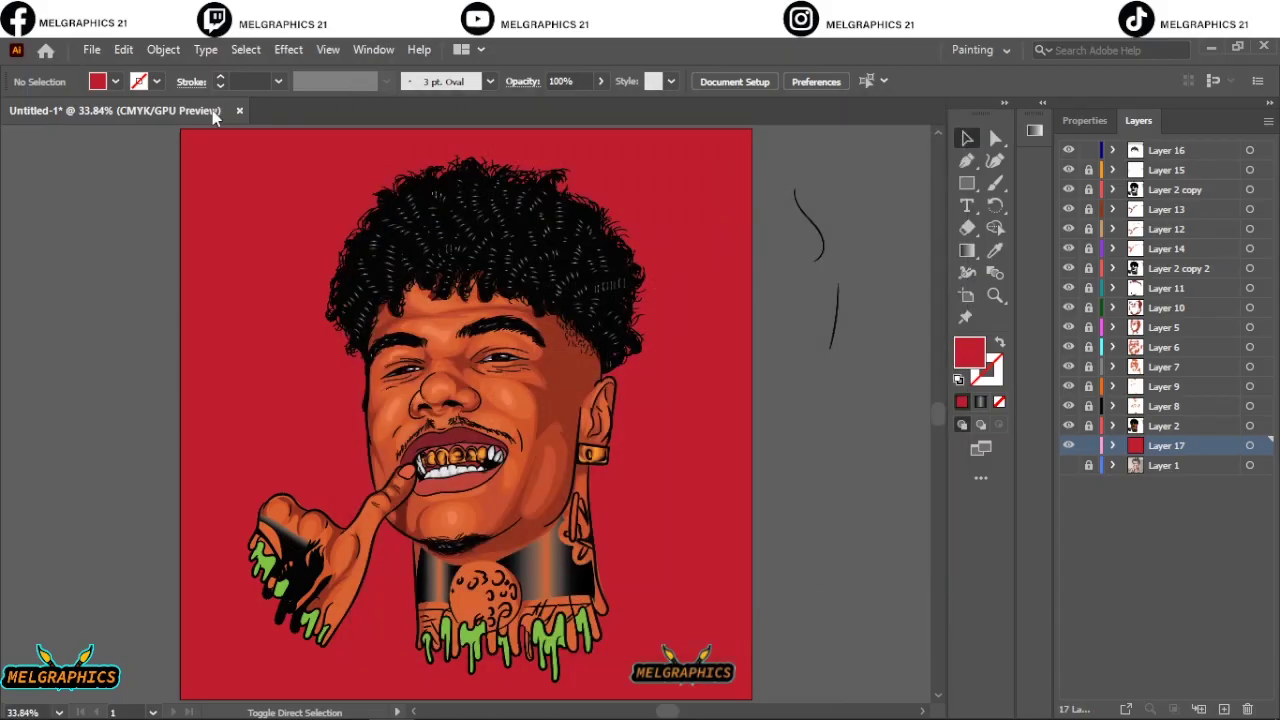
key("ctrl+alt+shift+s")
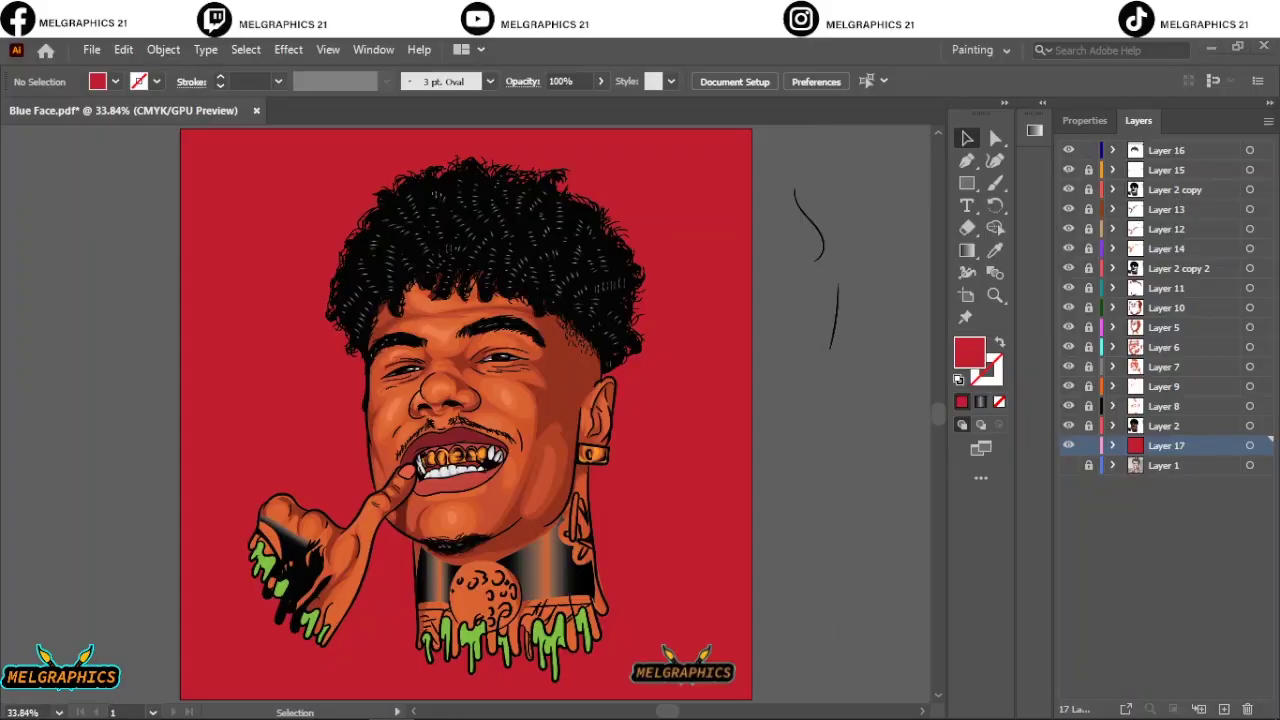
left_click_drag(506, 214, 1012, 158)
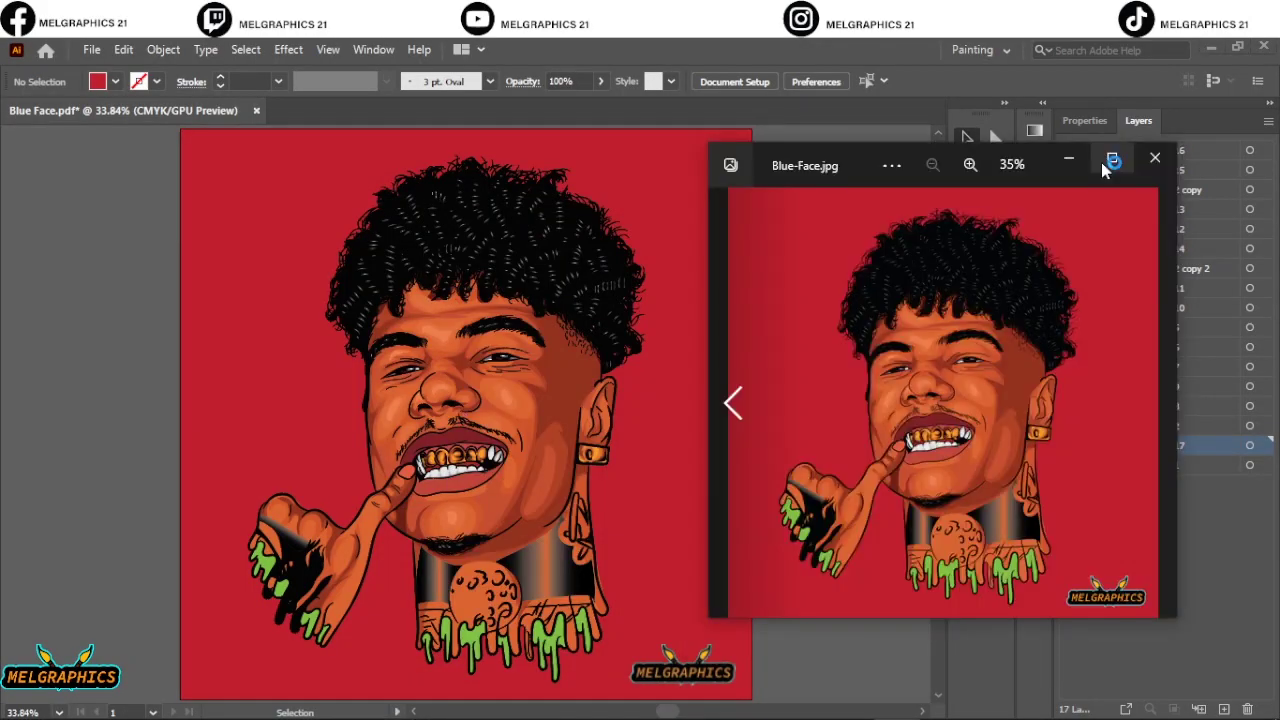
Maximize the Photos window so Blue-Face.jpg fills the screen
left_click(1101, 162)
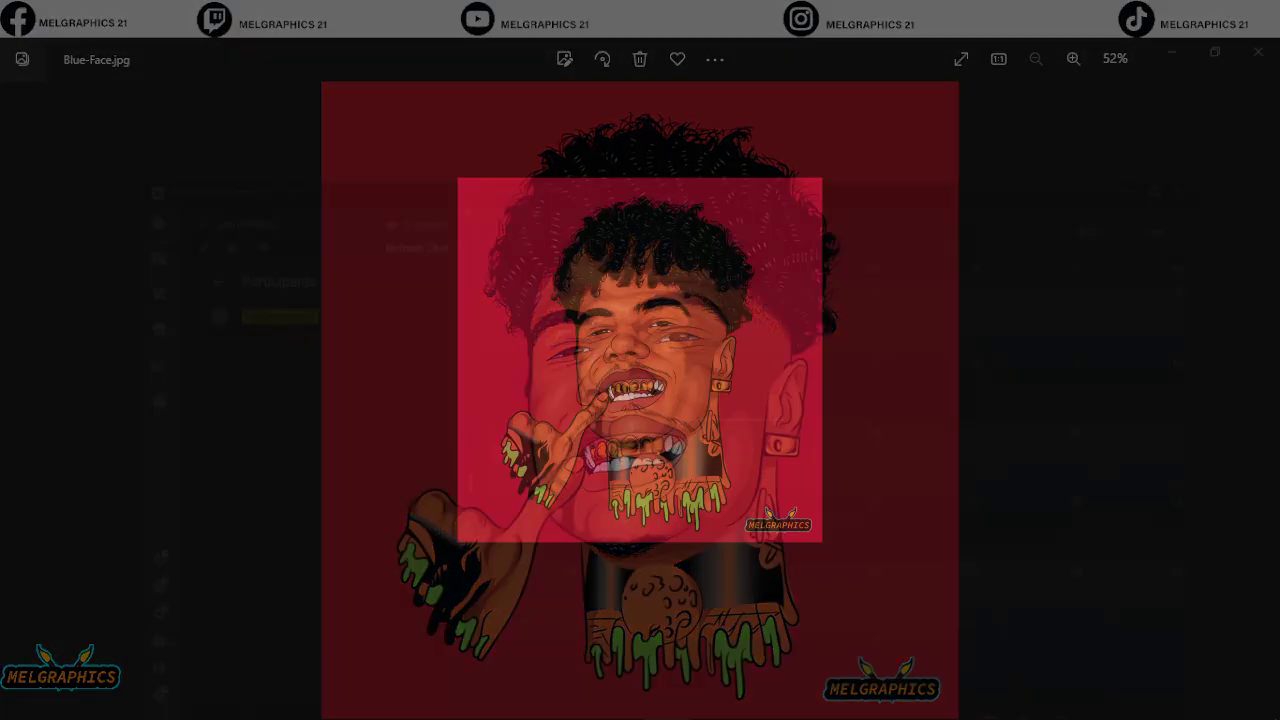